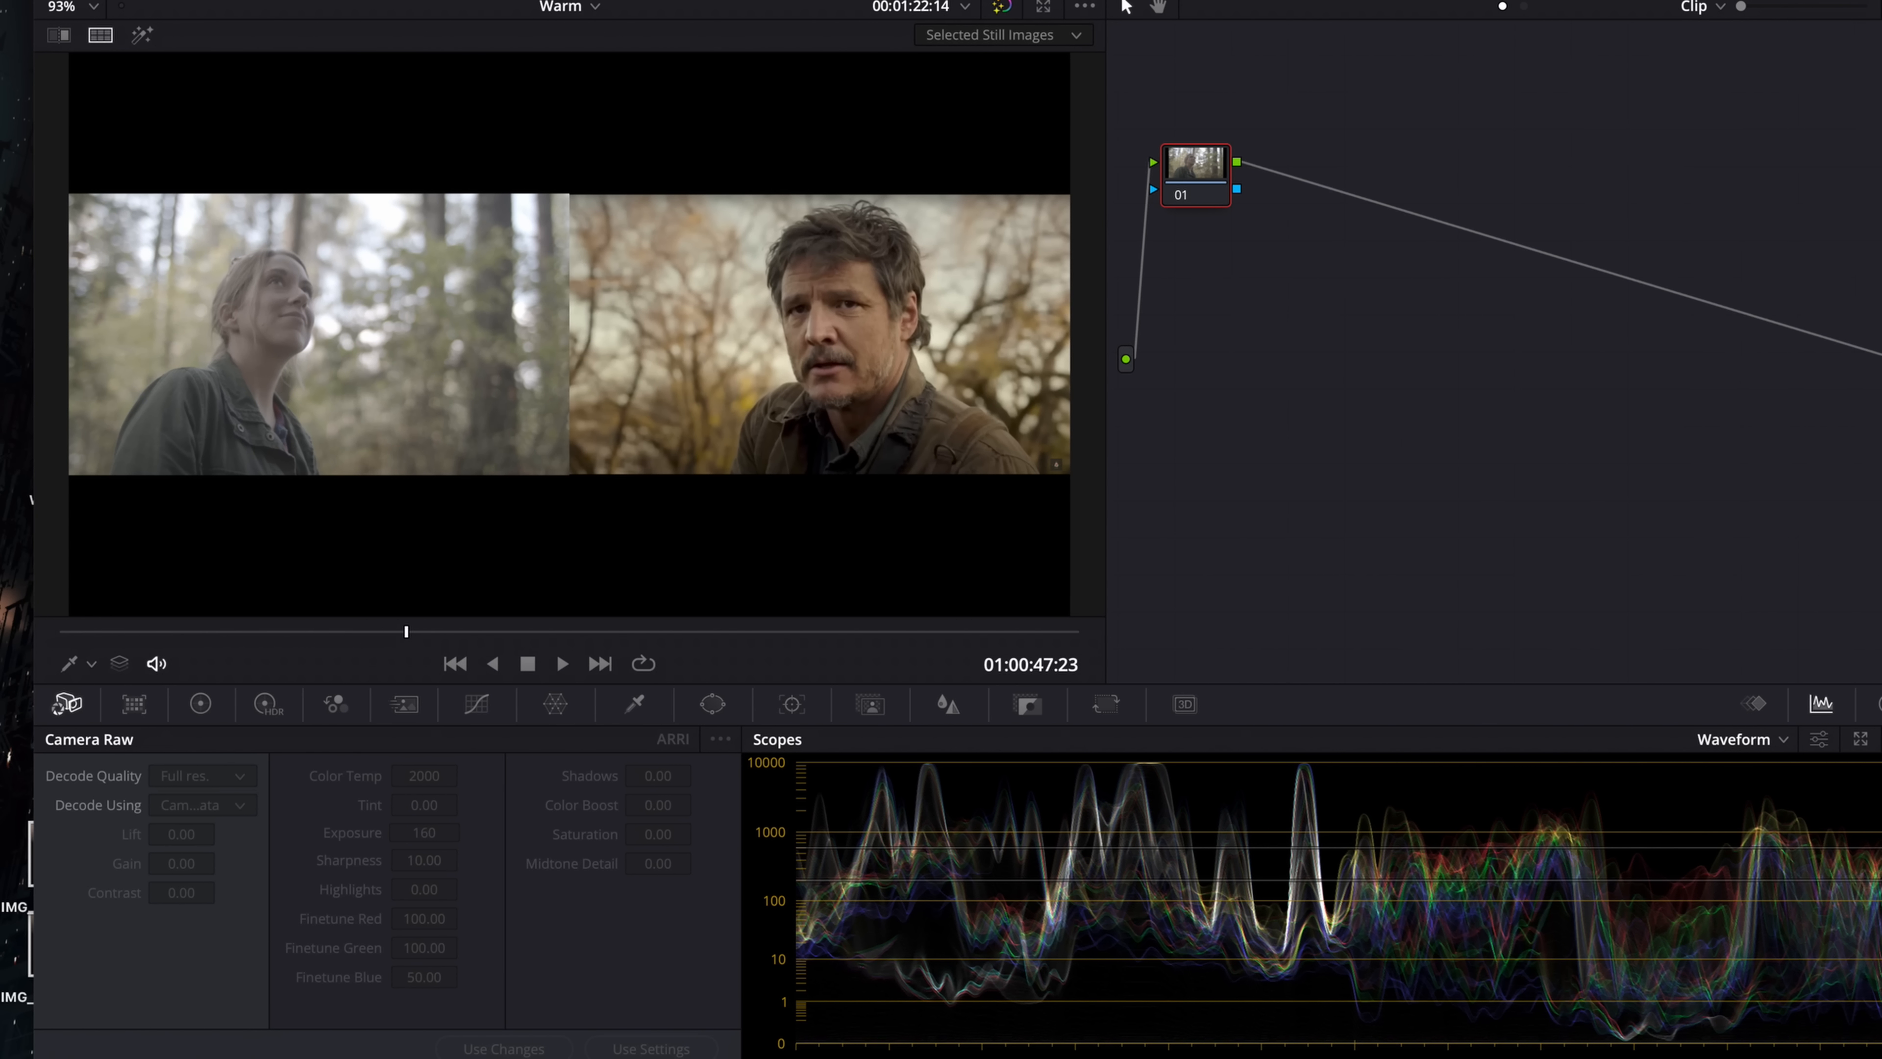
- Open the gallery and look through the reference stills in the Last of Us album
click(74, 1)
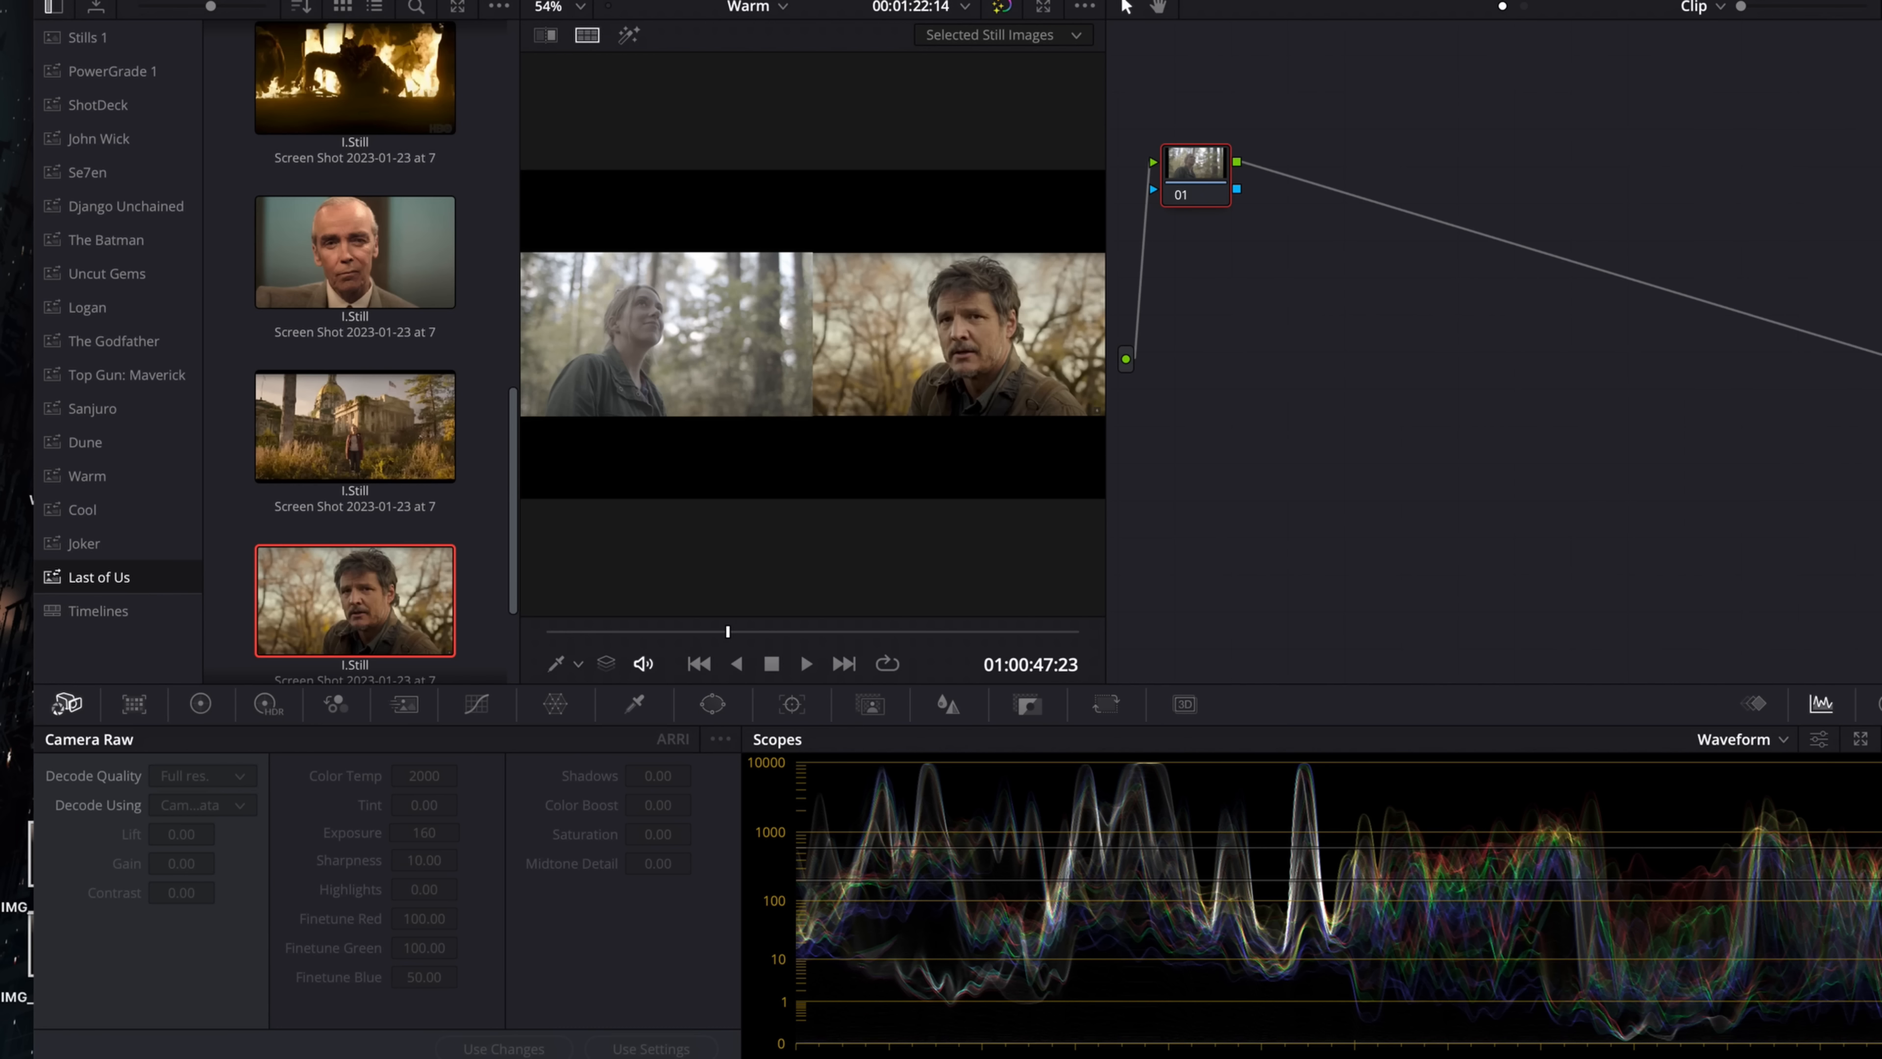
scroll(491, 536, down, 3)
scroll(492, 535, down, 1)
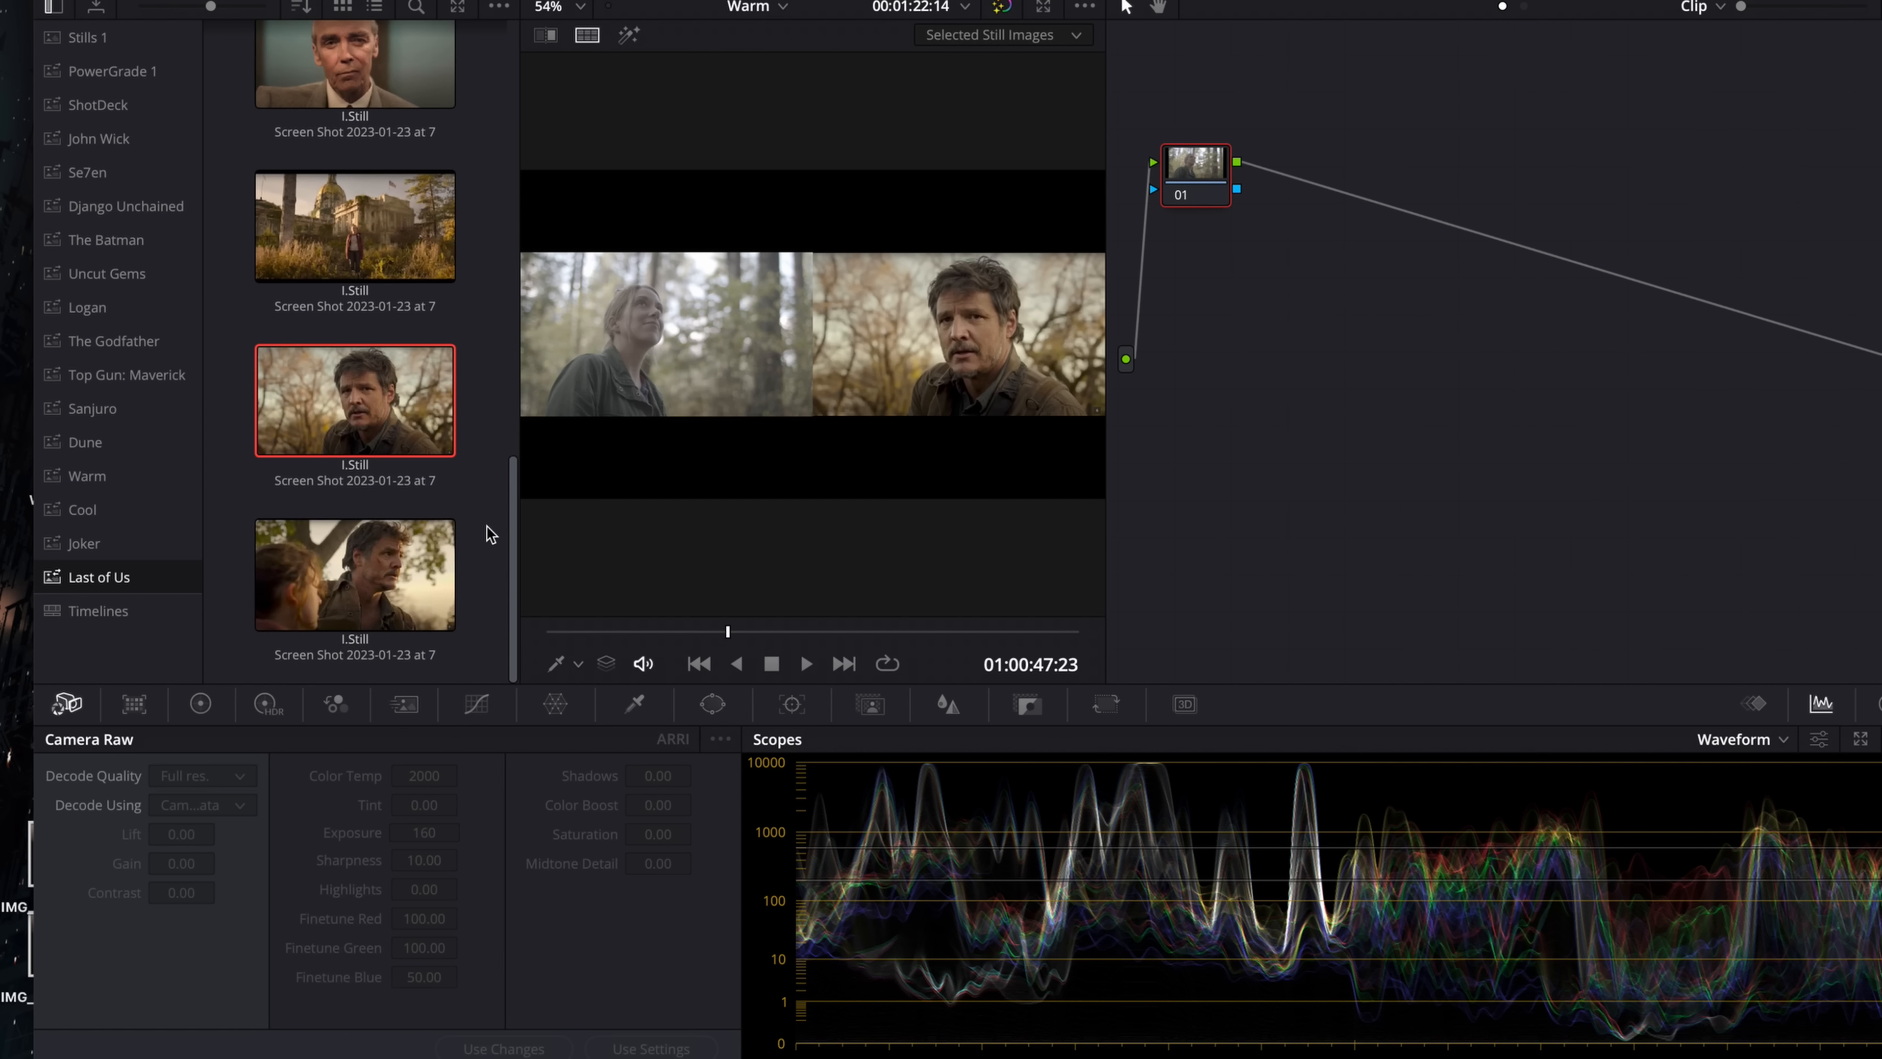
scroll(491, 535, up, 8)
scroll(491, 535, up, 1)
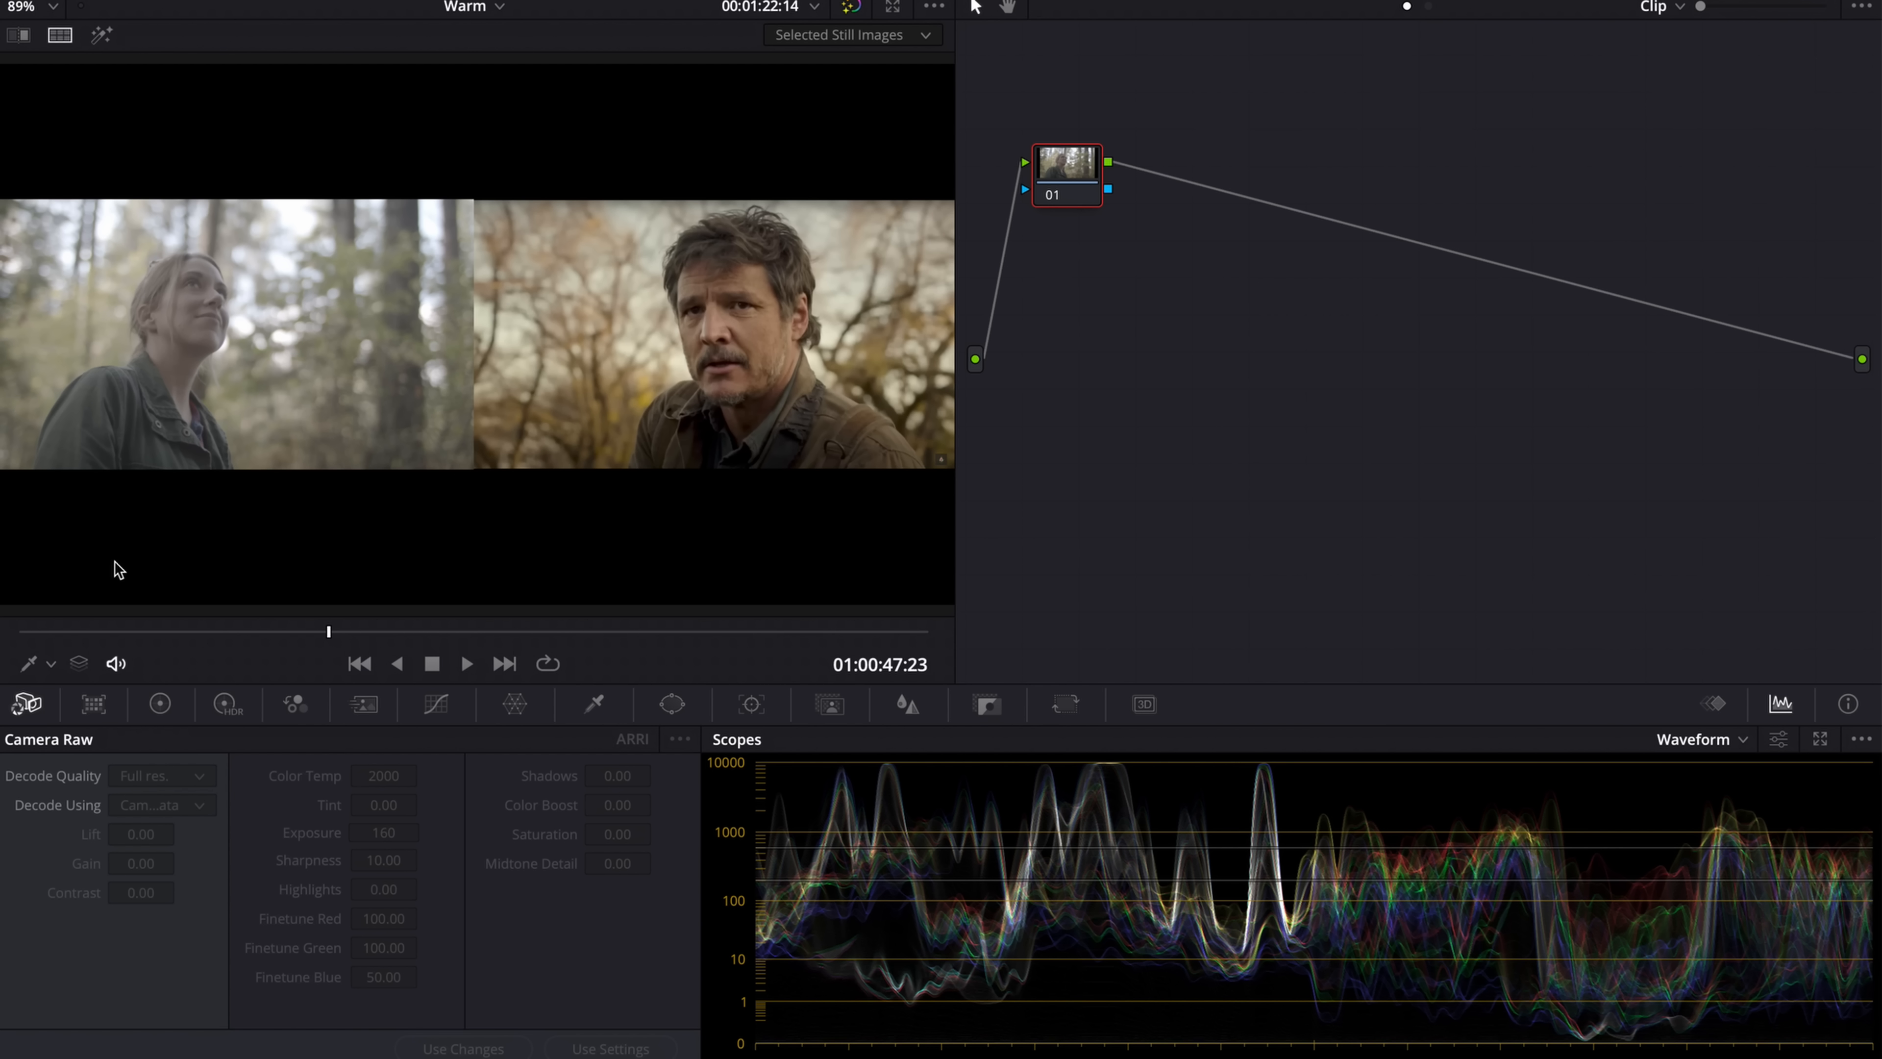
- Add five serial nodes after node 01 to build a six-node chain
key(alt+s)
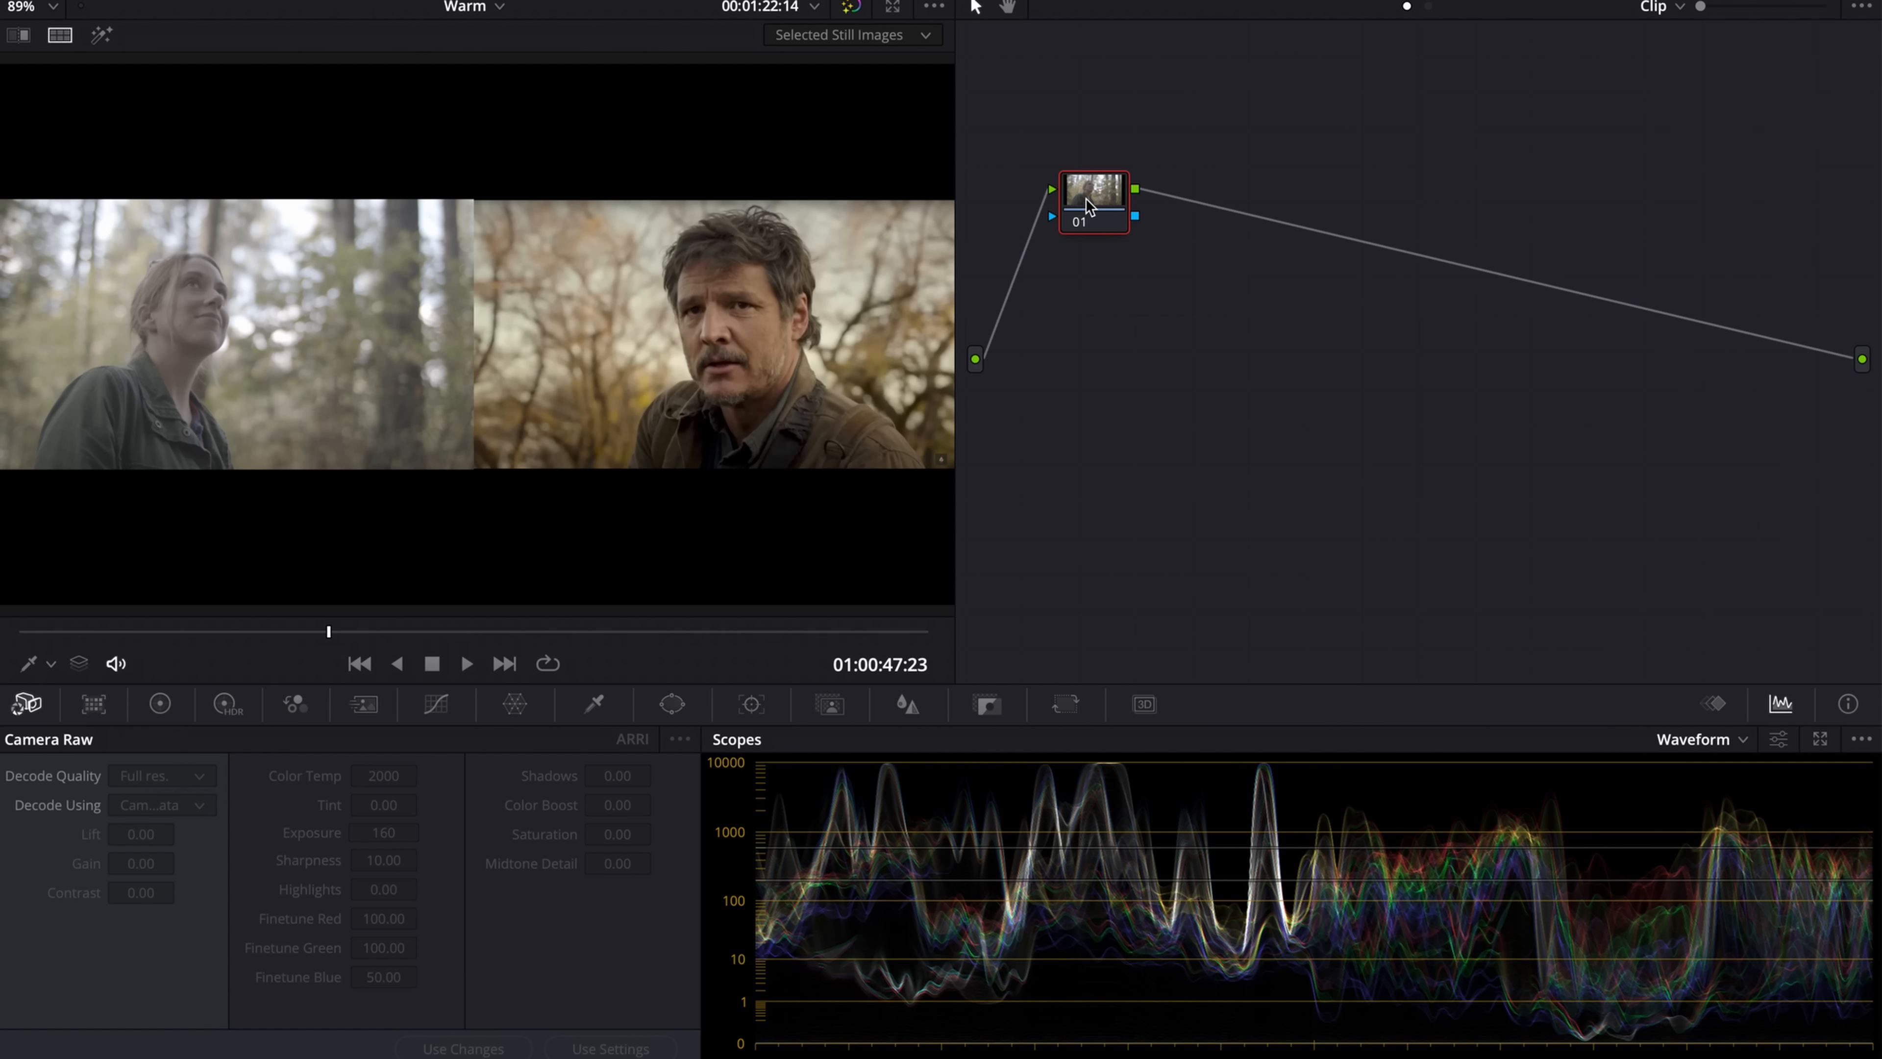
key(alt+s)
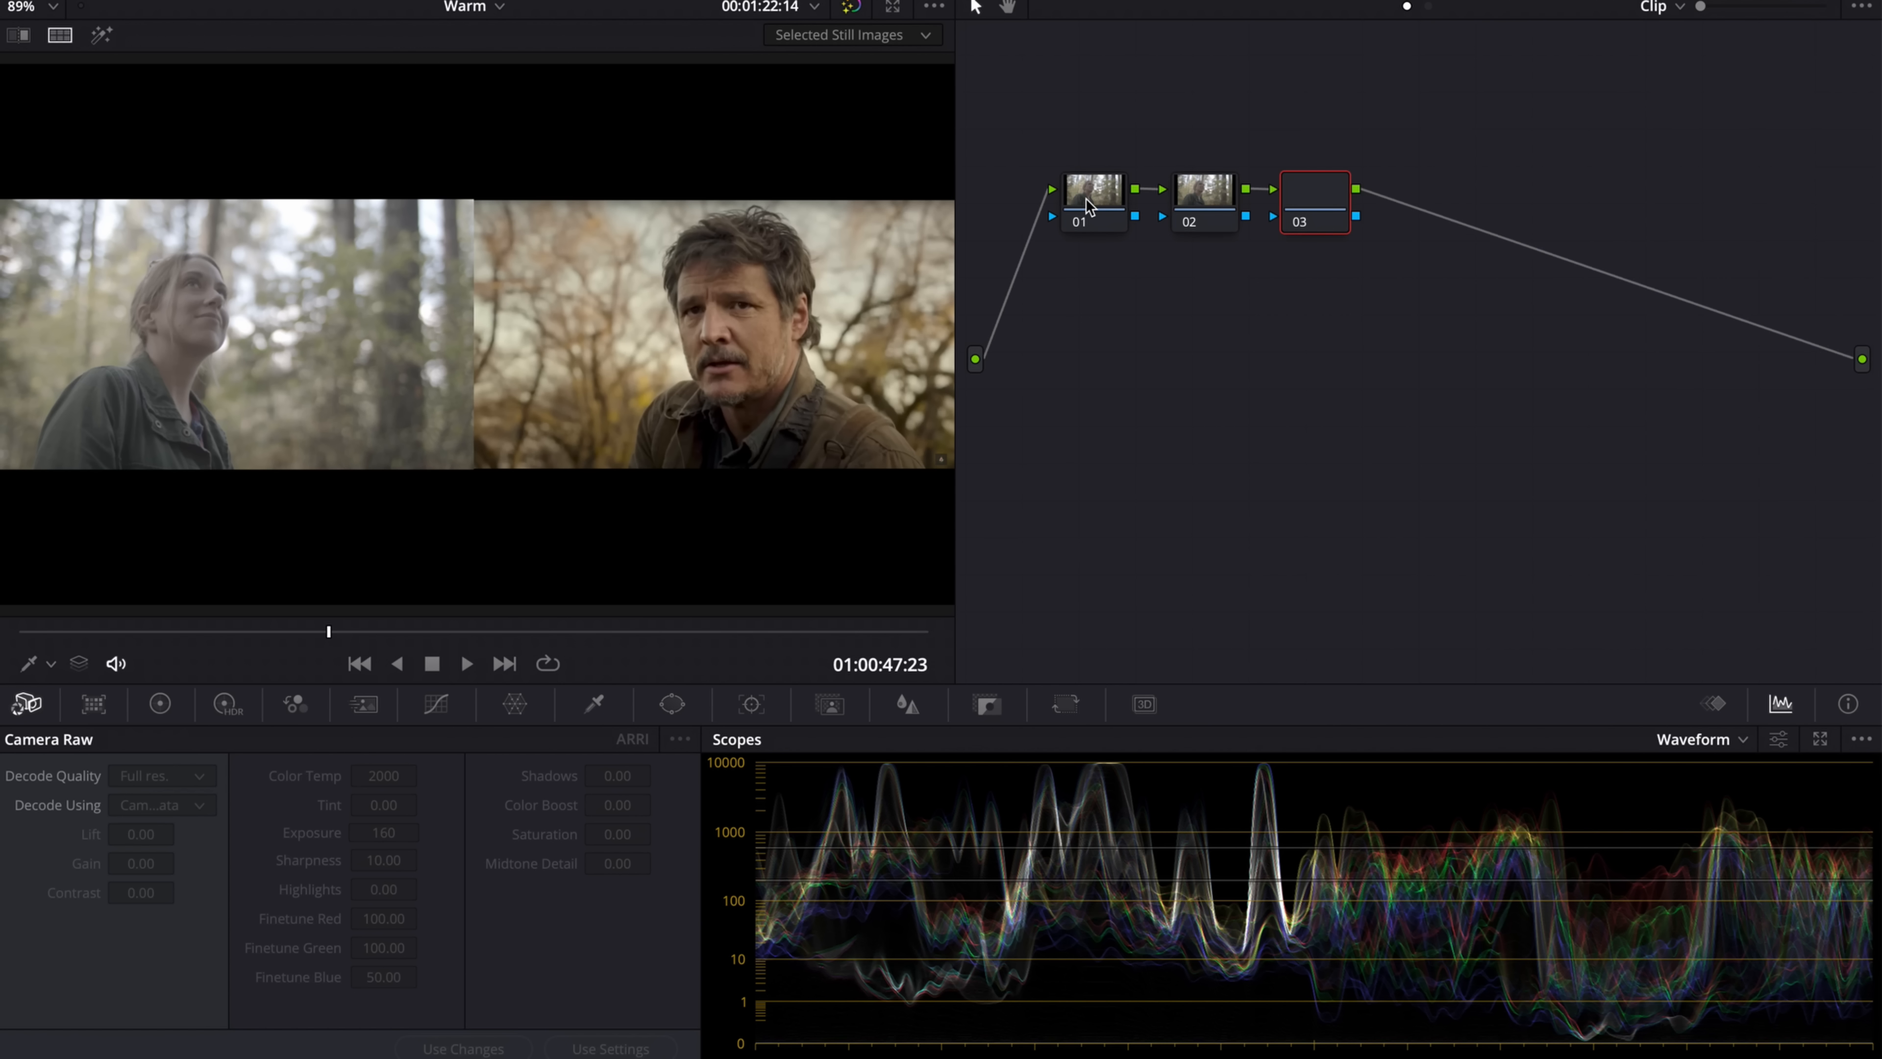
key(alt+s)
key(alt+s)
key(alt+s)
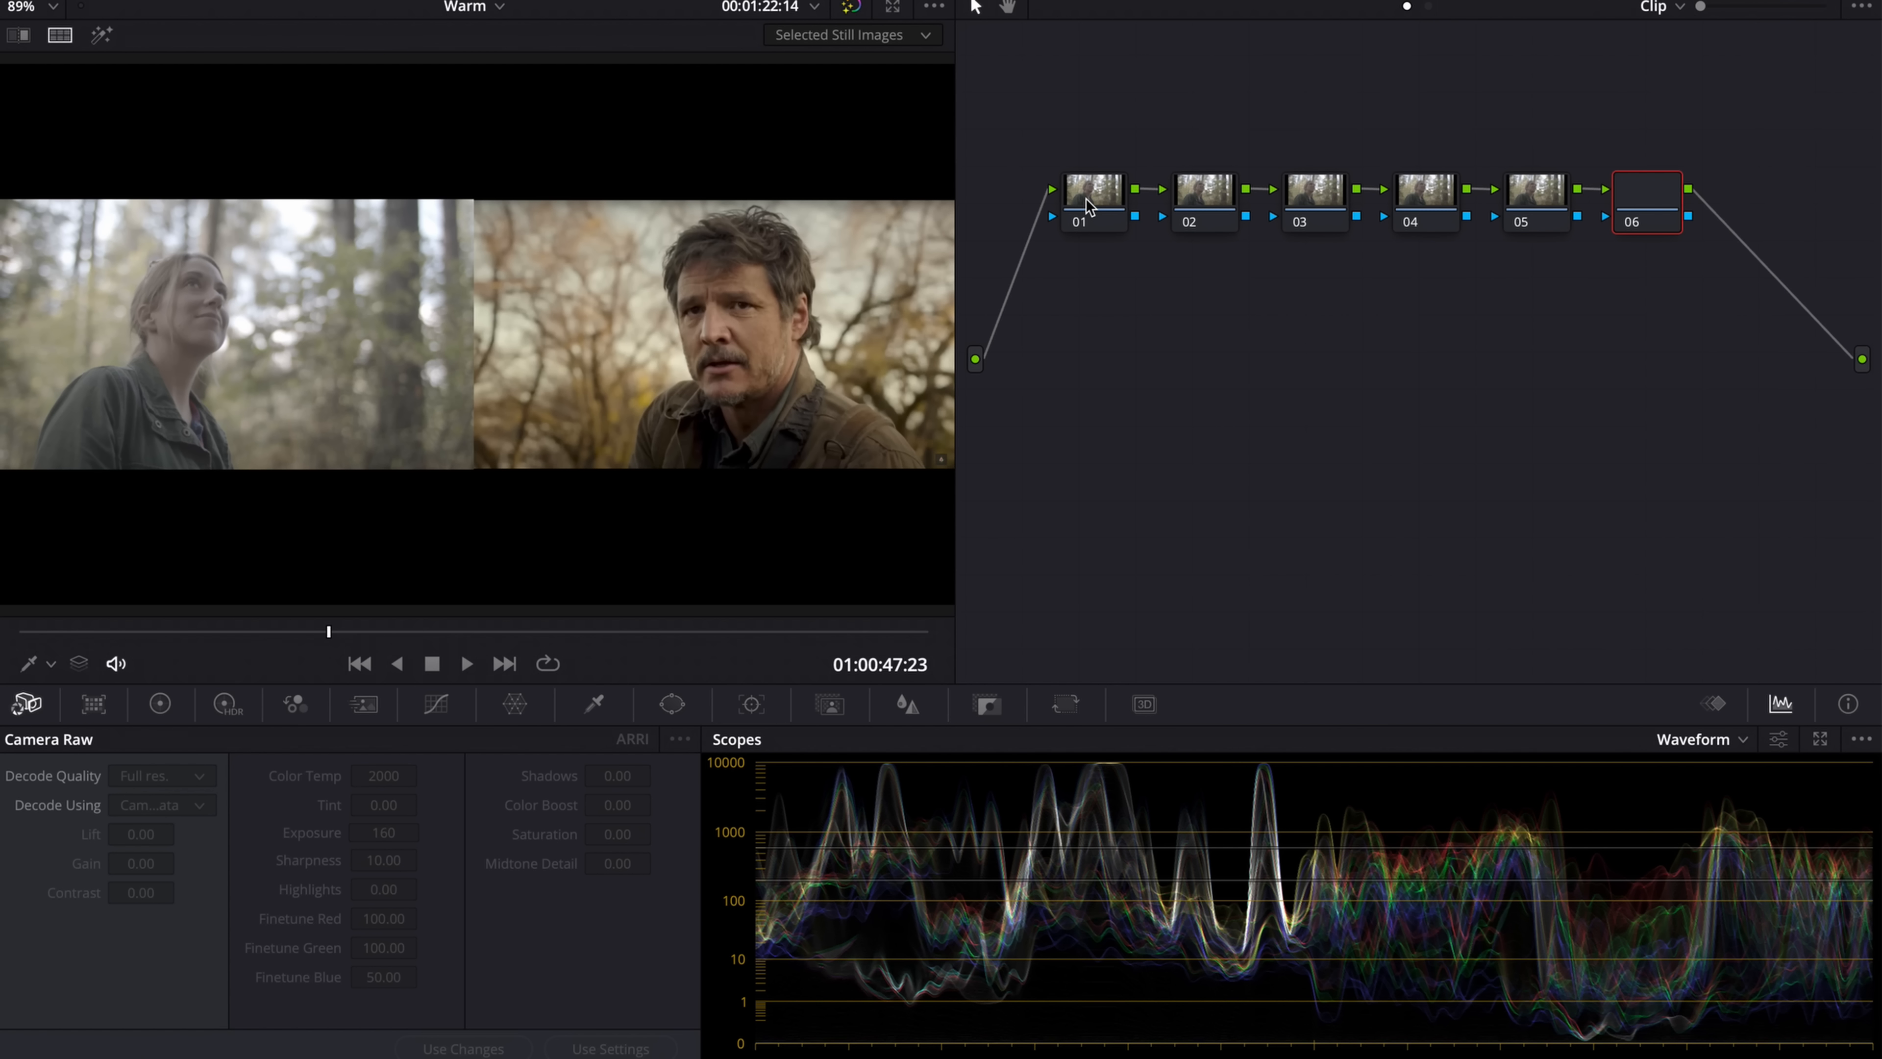
- Label the first node of the chain IDT
click(1087, 206)
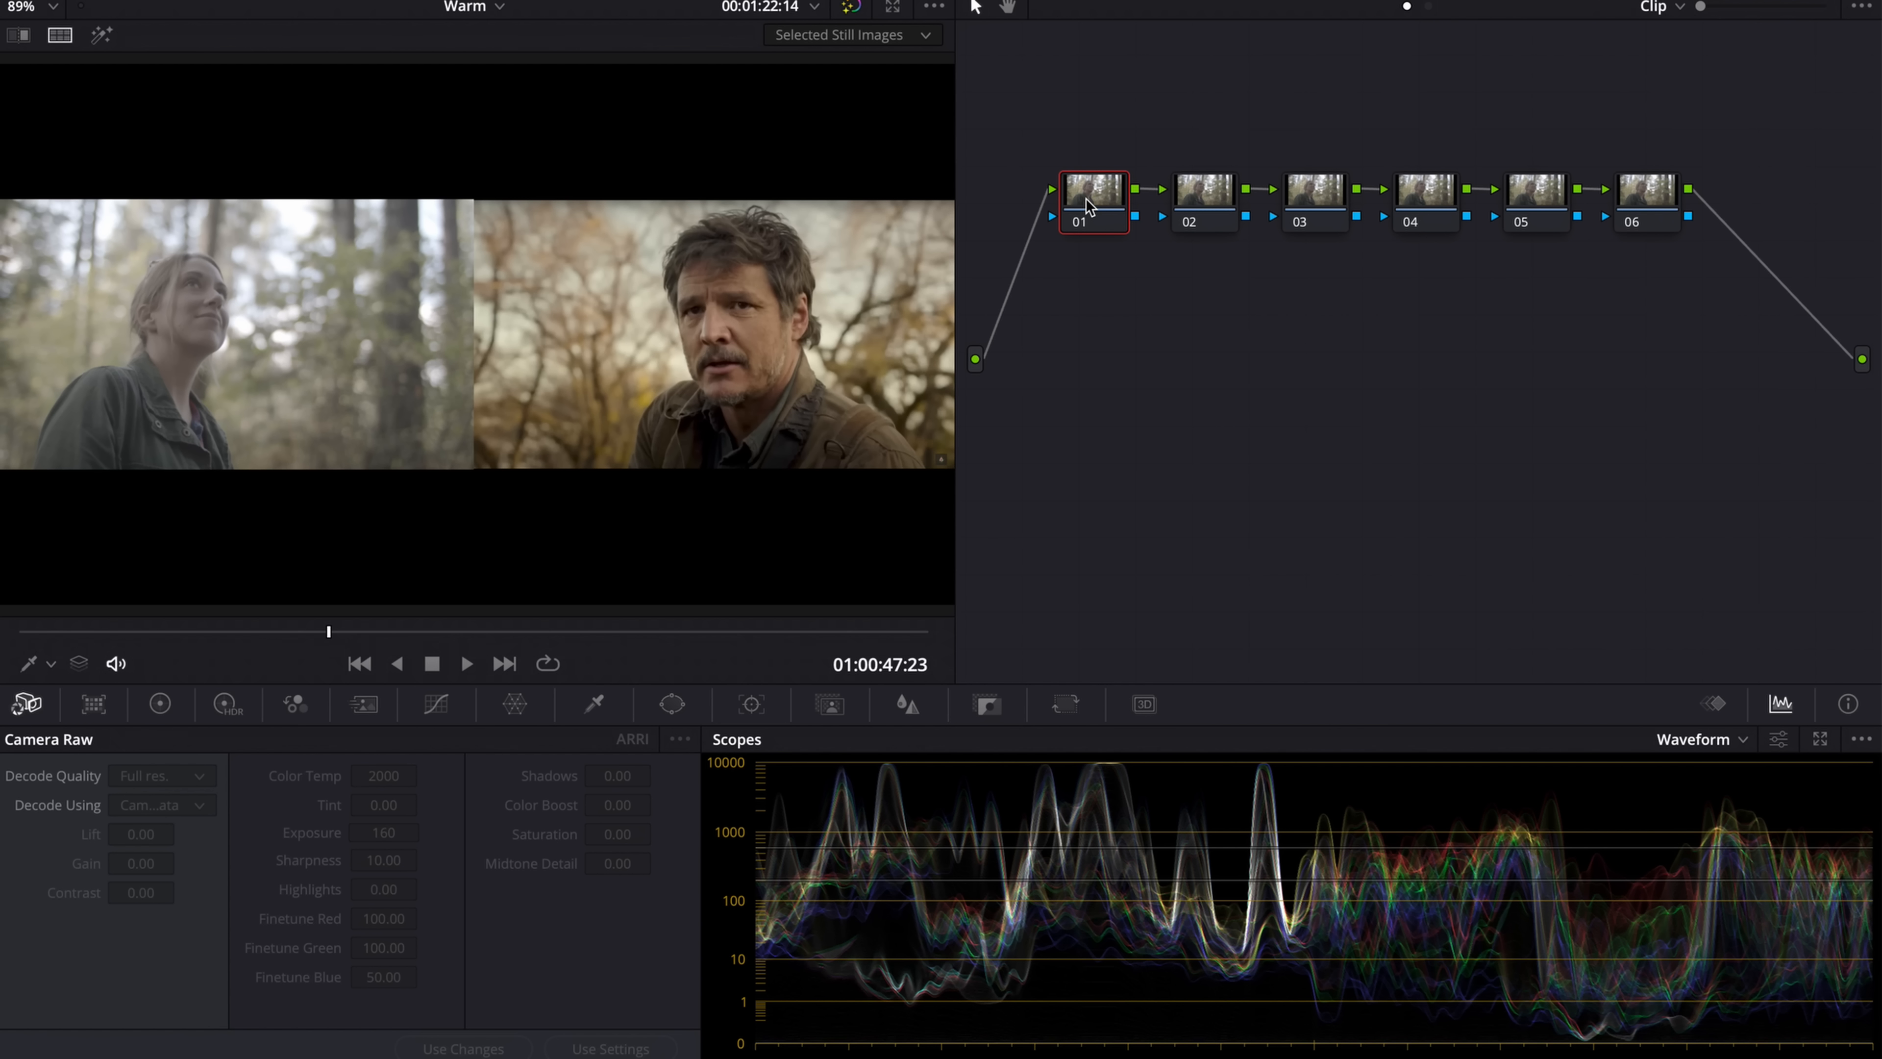
right_click(1086, 198)
click(1133, 244)
text(IDT)
- Move the last node, 06, below the rest of the chain and label it ODT
click(1634, 197)
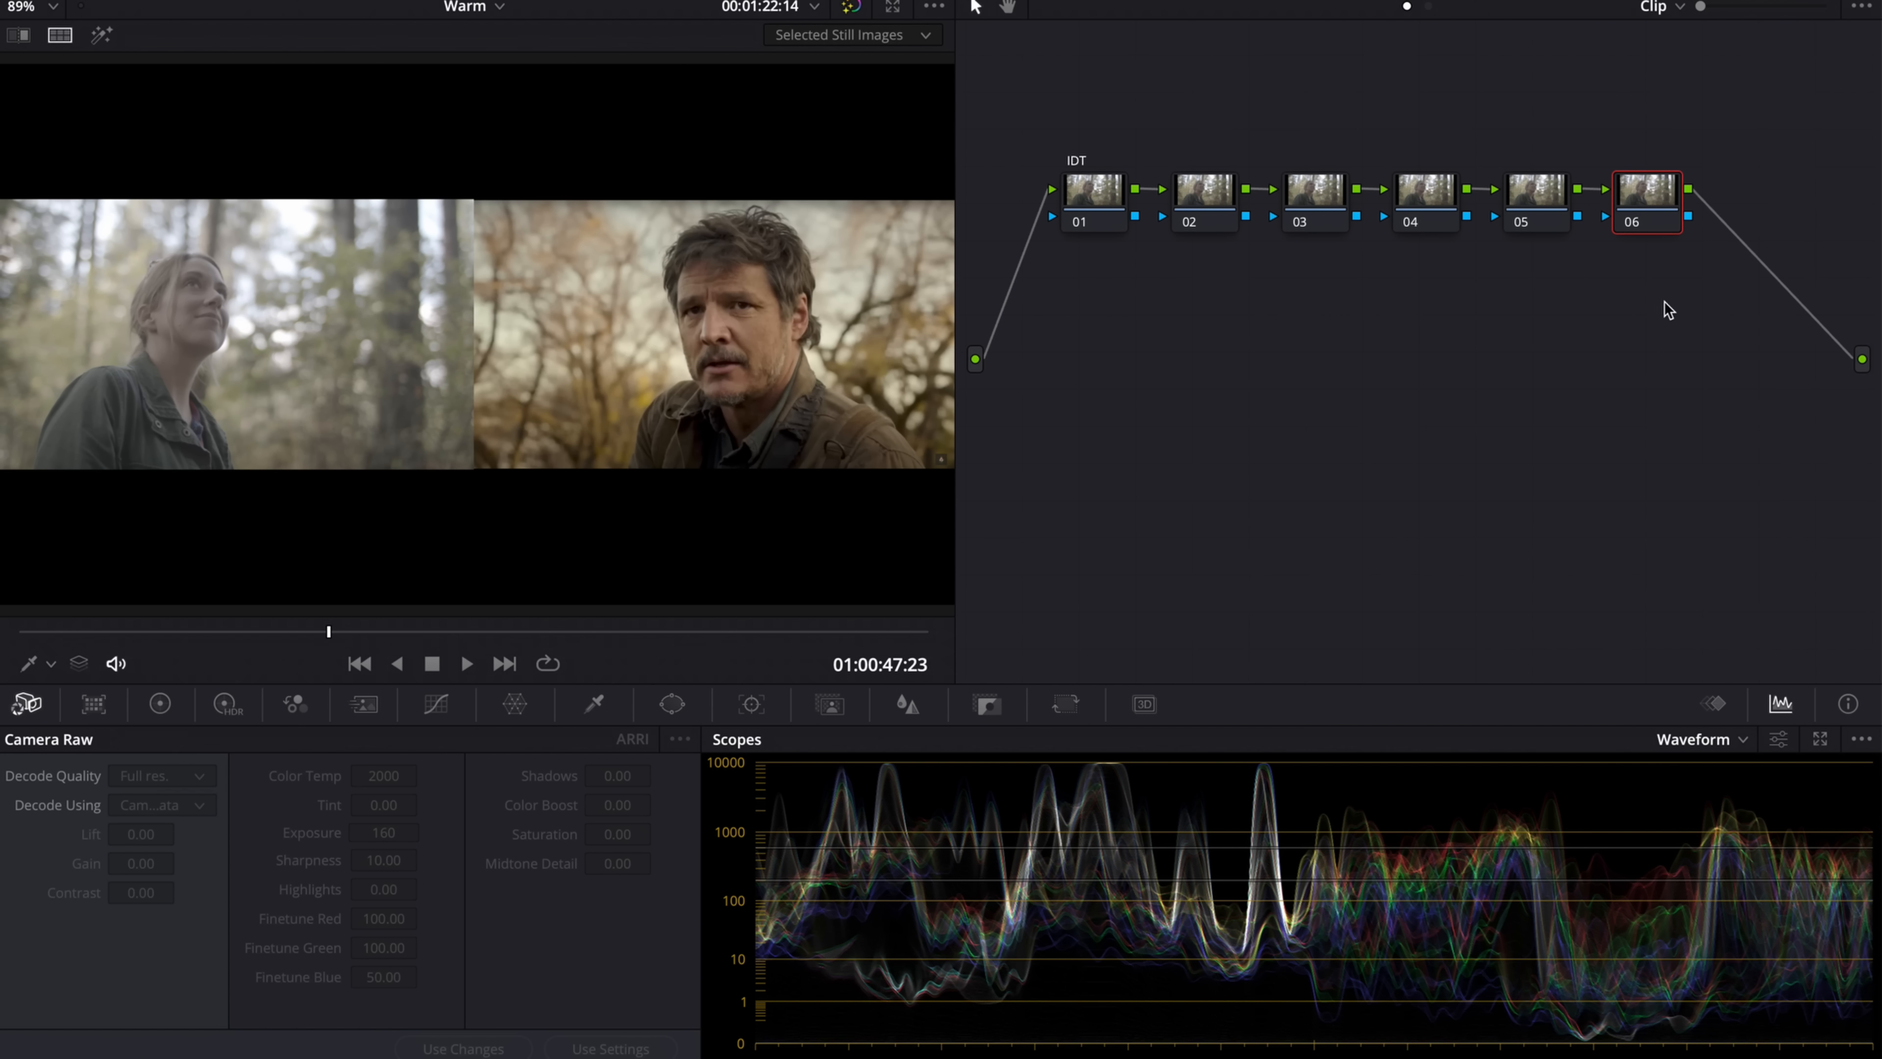
drag(1641, 211, 1691, 374)
key(BackSpace)
key(BackSpace)
key(BackSpace)
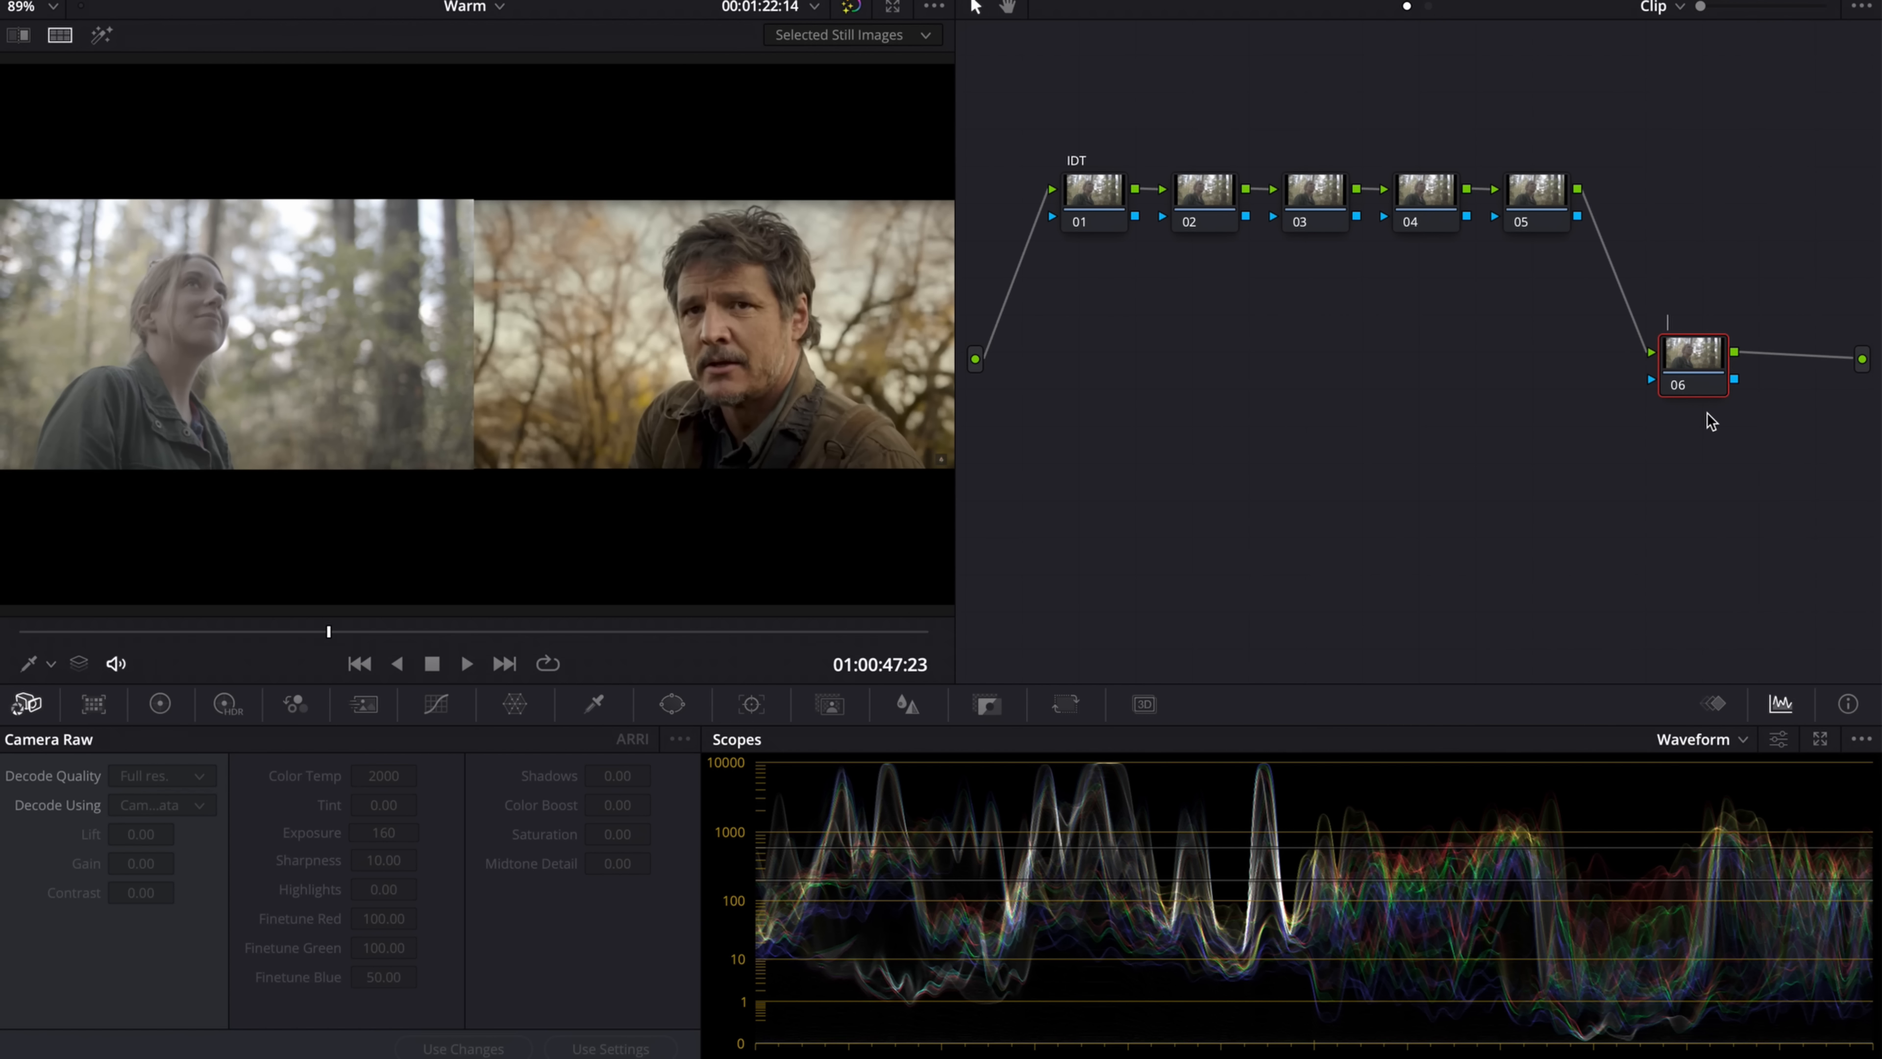
text(ODT)
- Set the IDT node apart from the middle nodes and label node 02 Exposure
click(1084, 186)
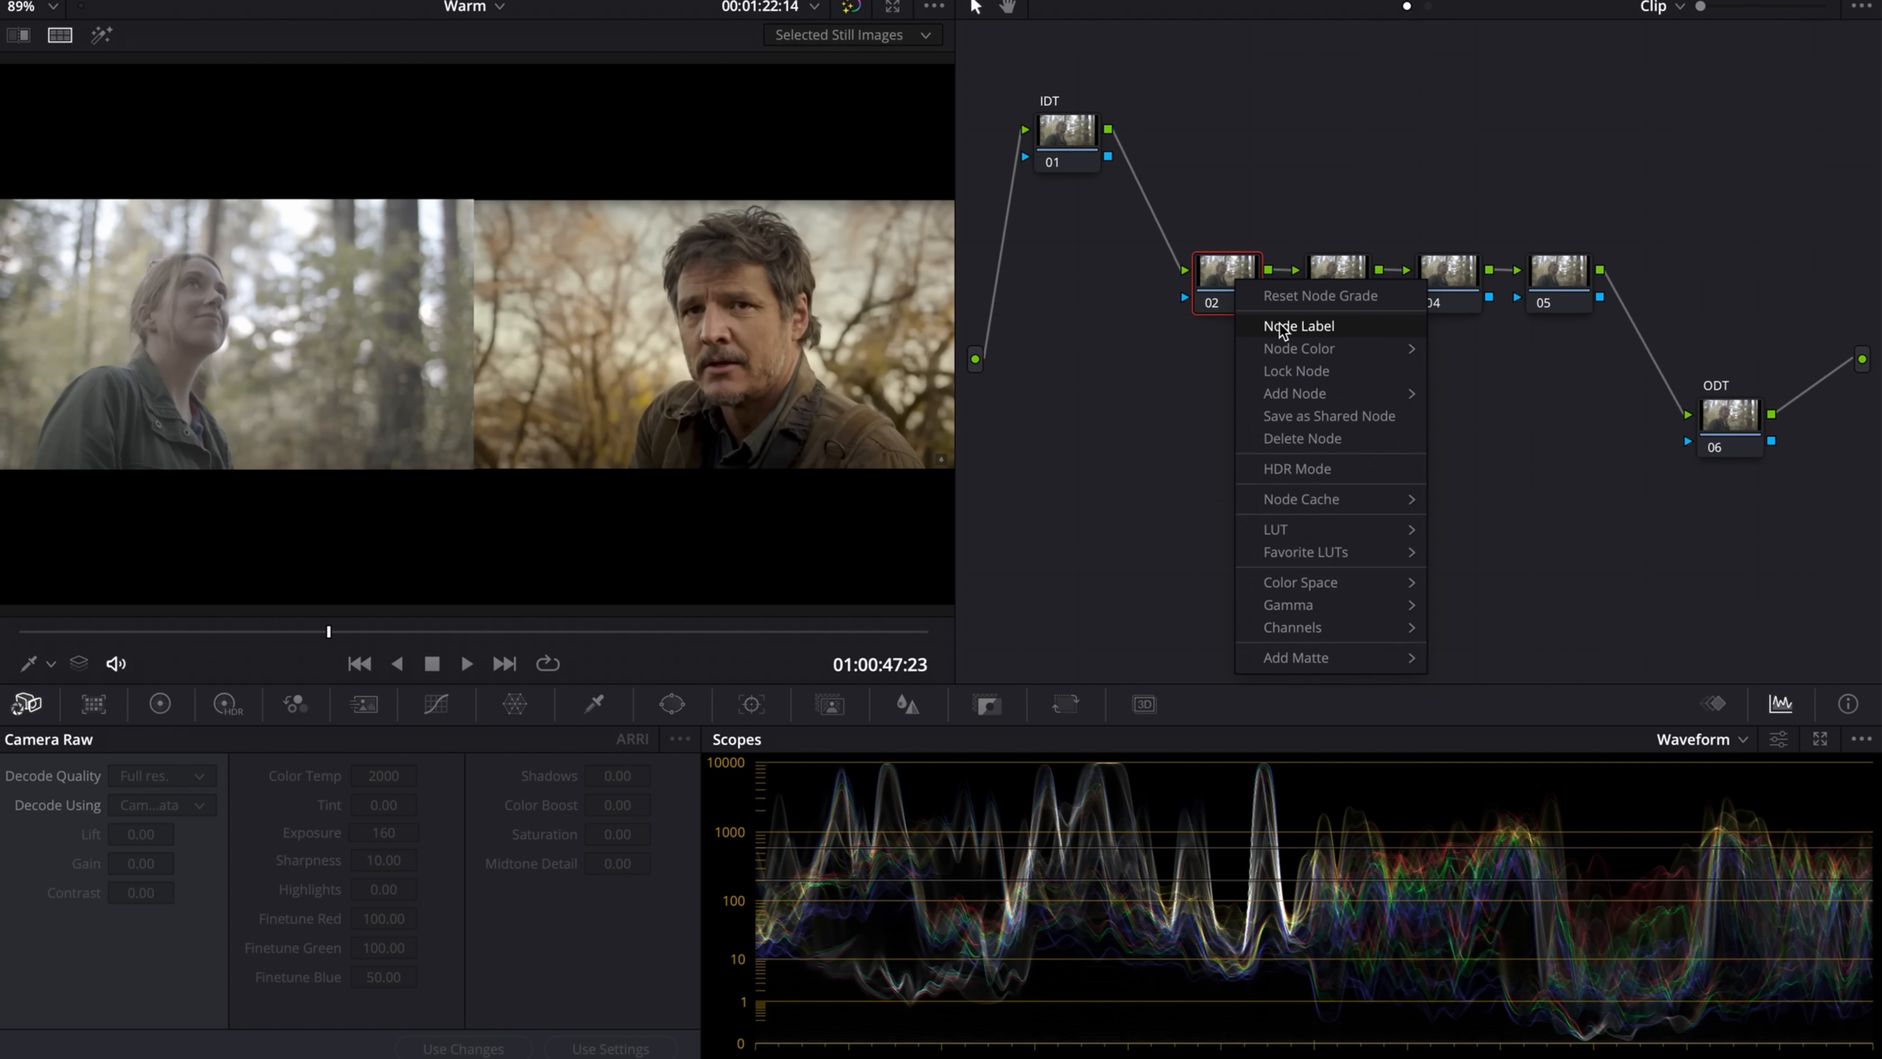
click(1279, 324)
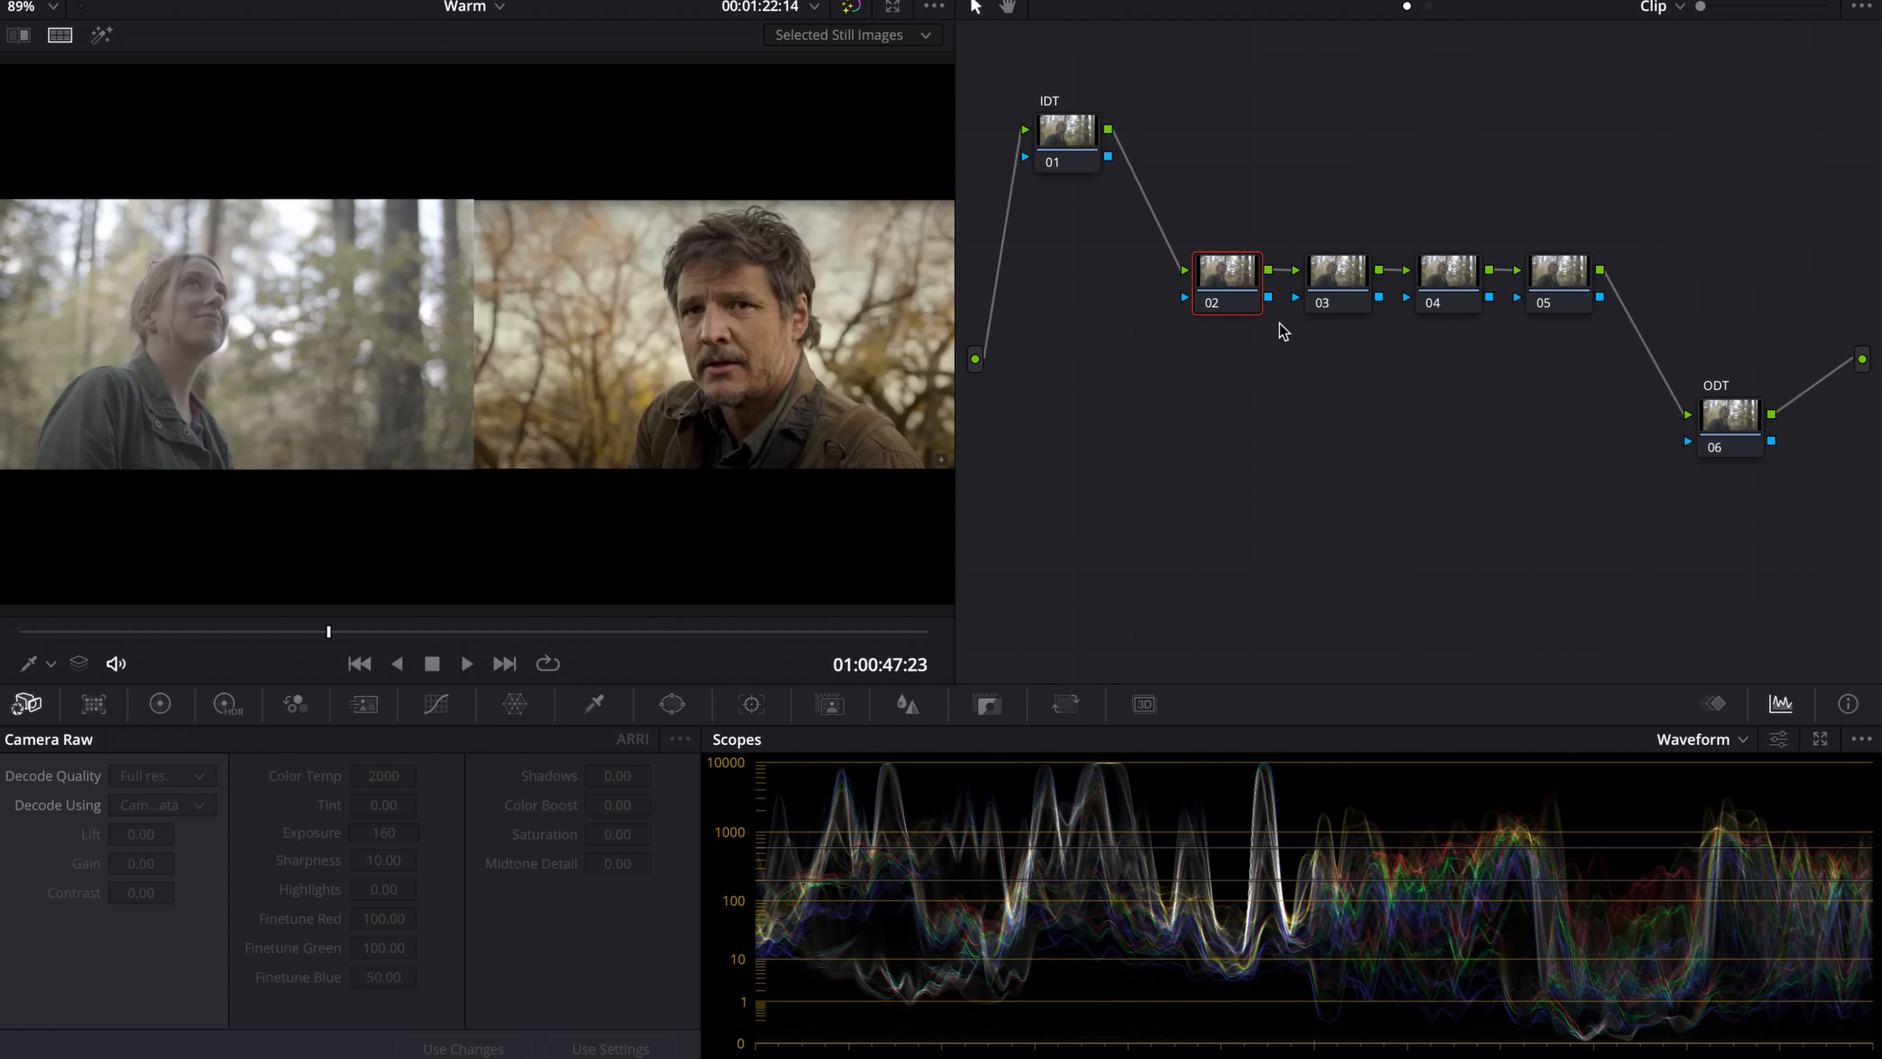
text(Exposure)
key(Return)
- Label node 03 Primaries and node 04 HSL Curves
click(1345, 278)
right_click(1343, 277)
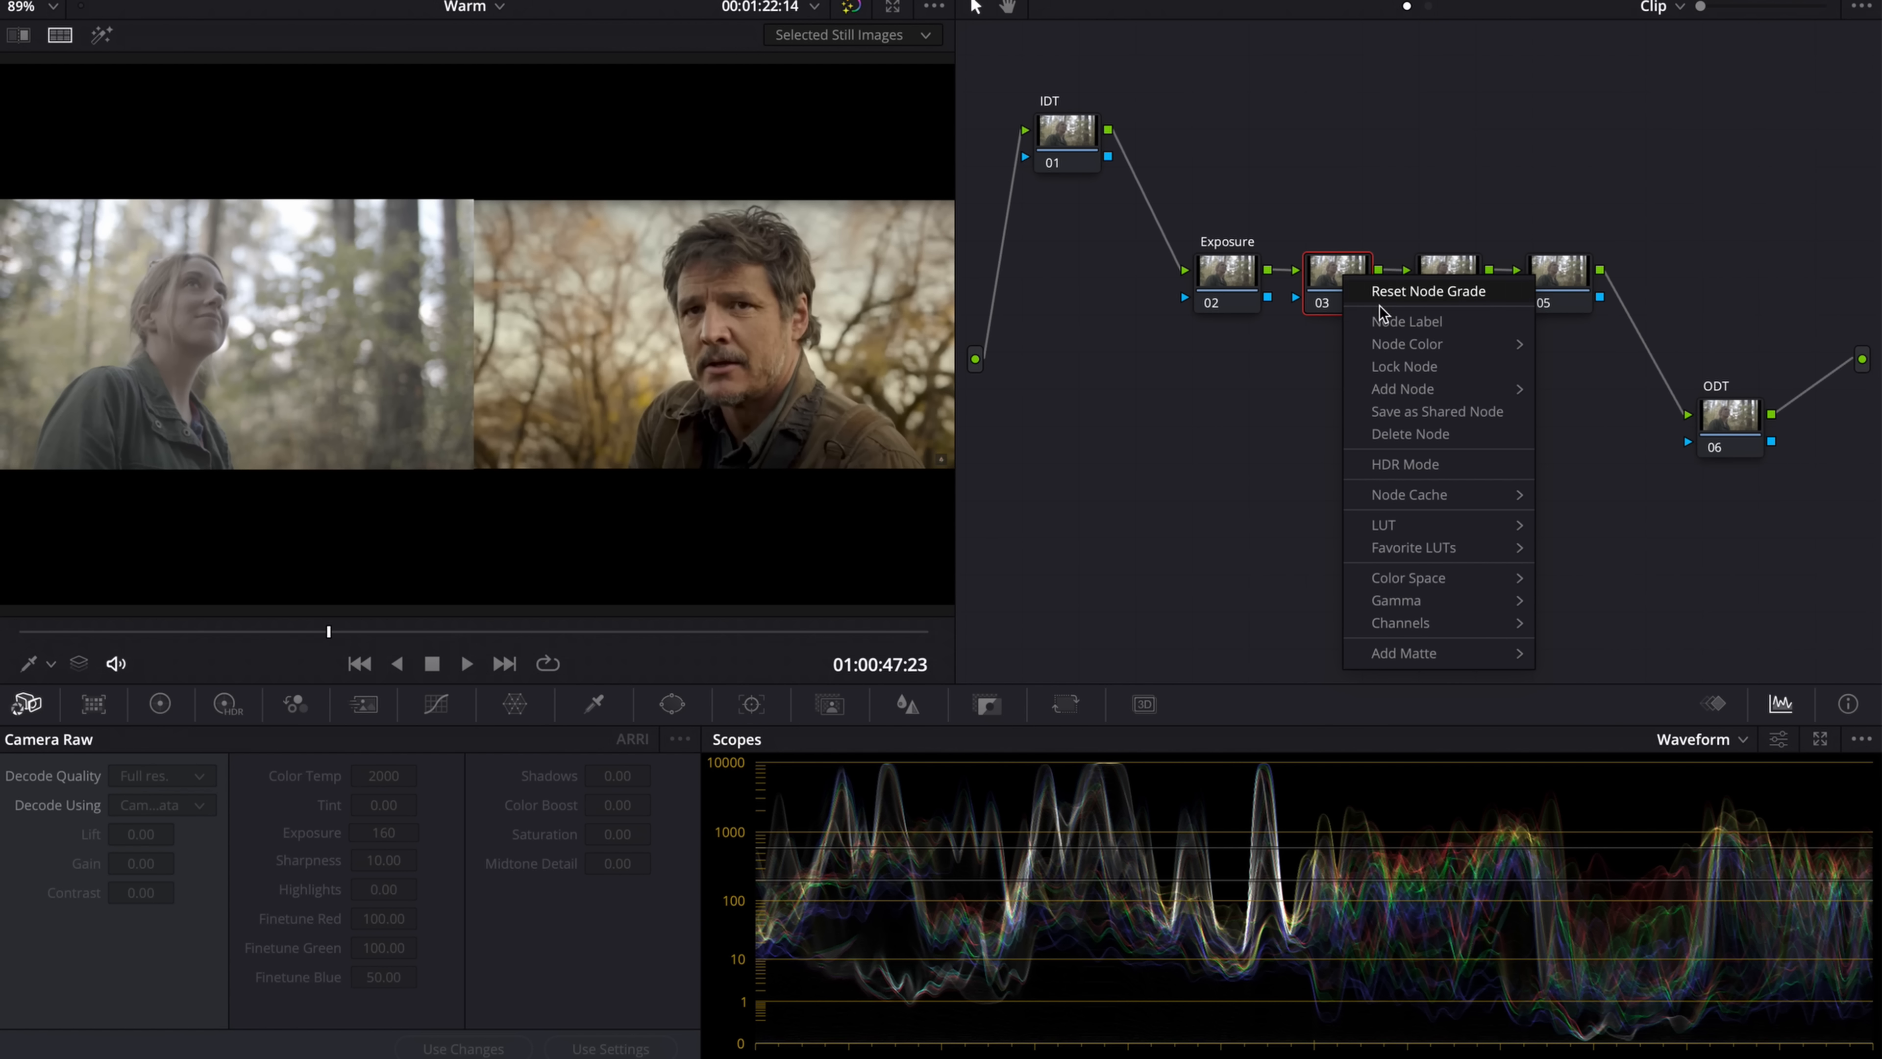
click(1385, 321)
text(P)
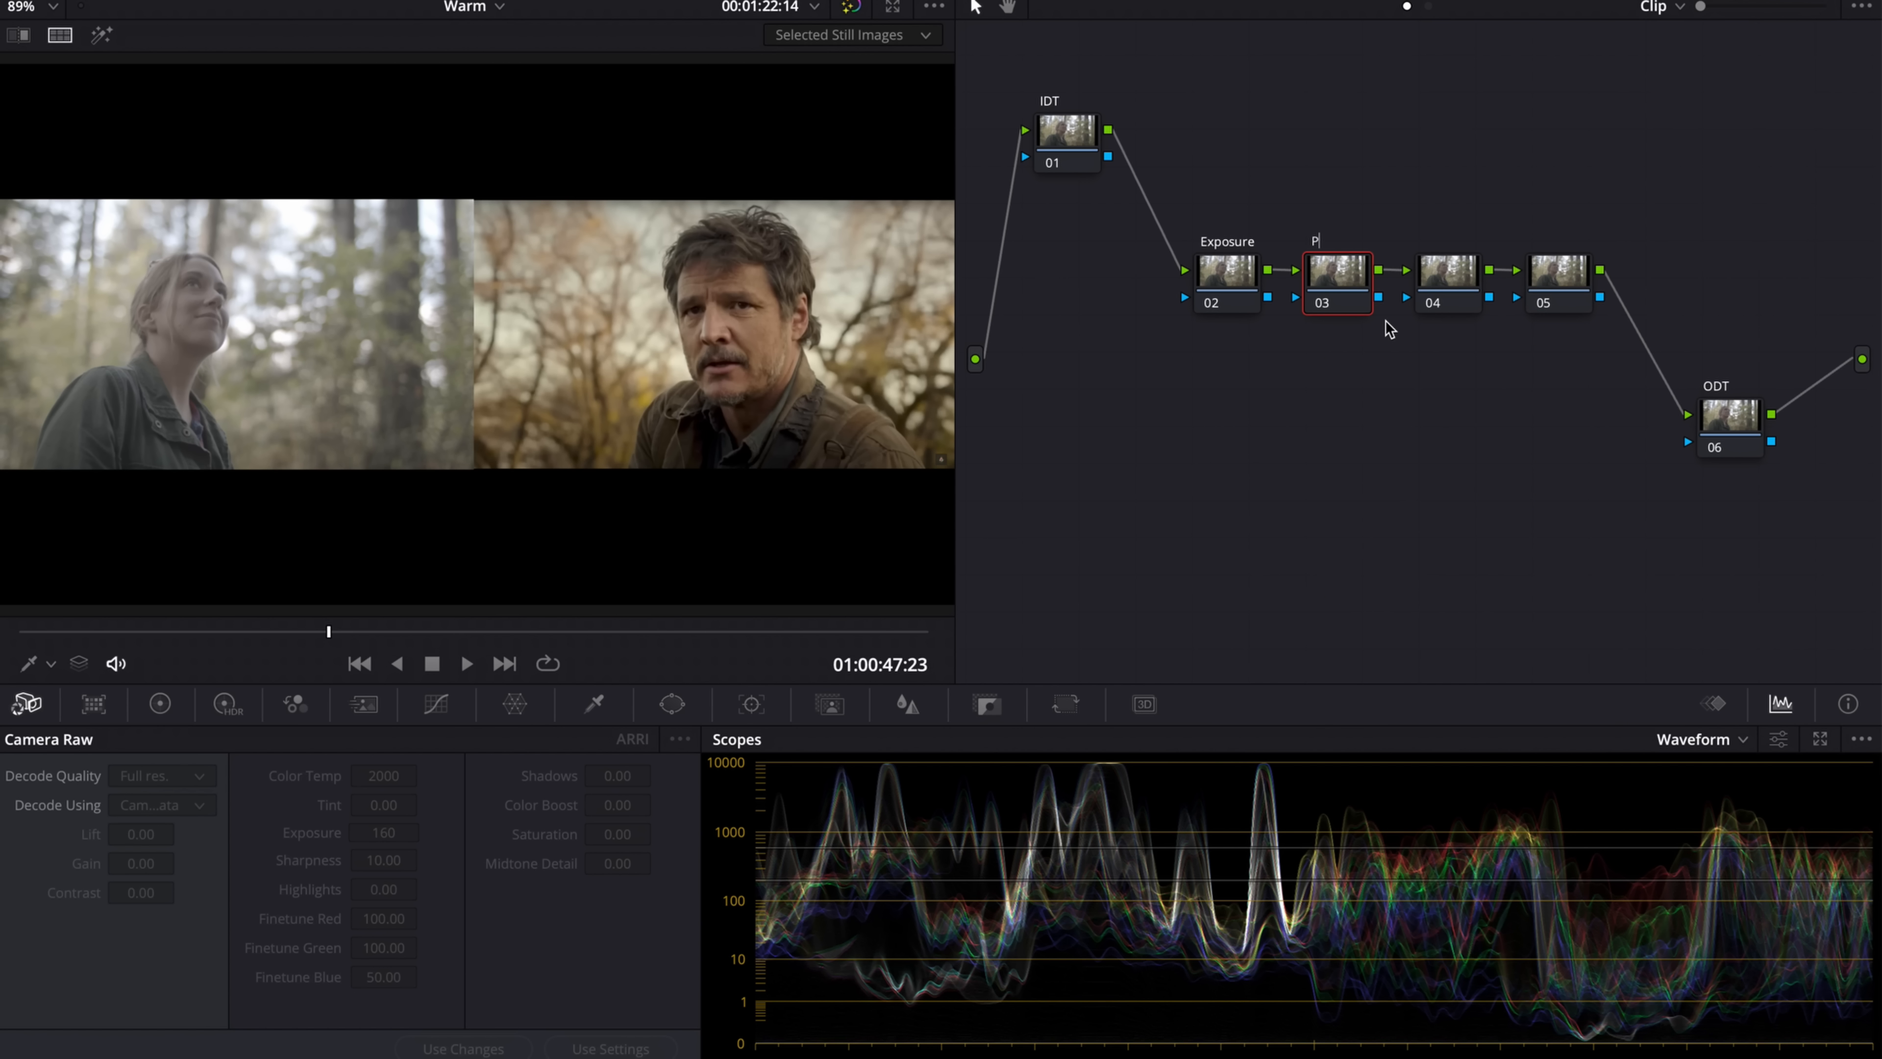
text(rimaries)
click(1475, 310)
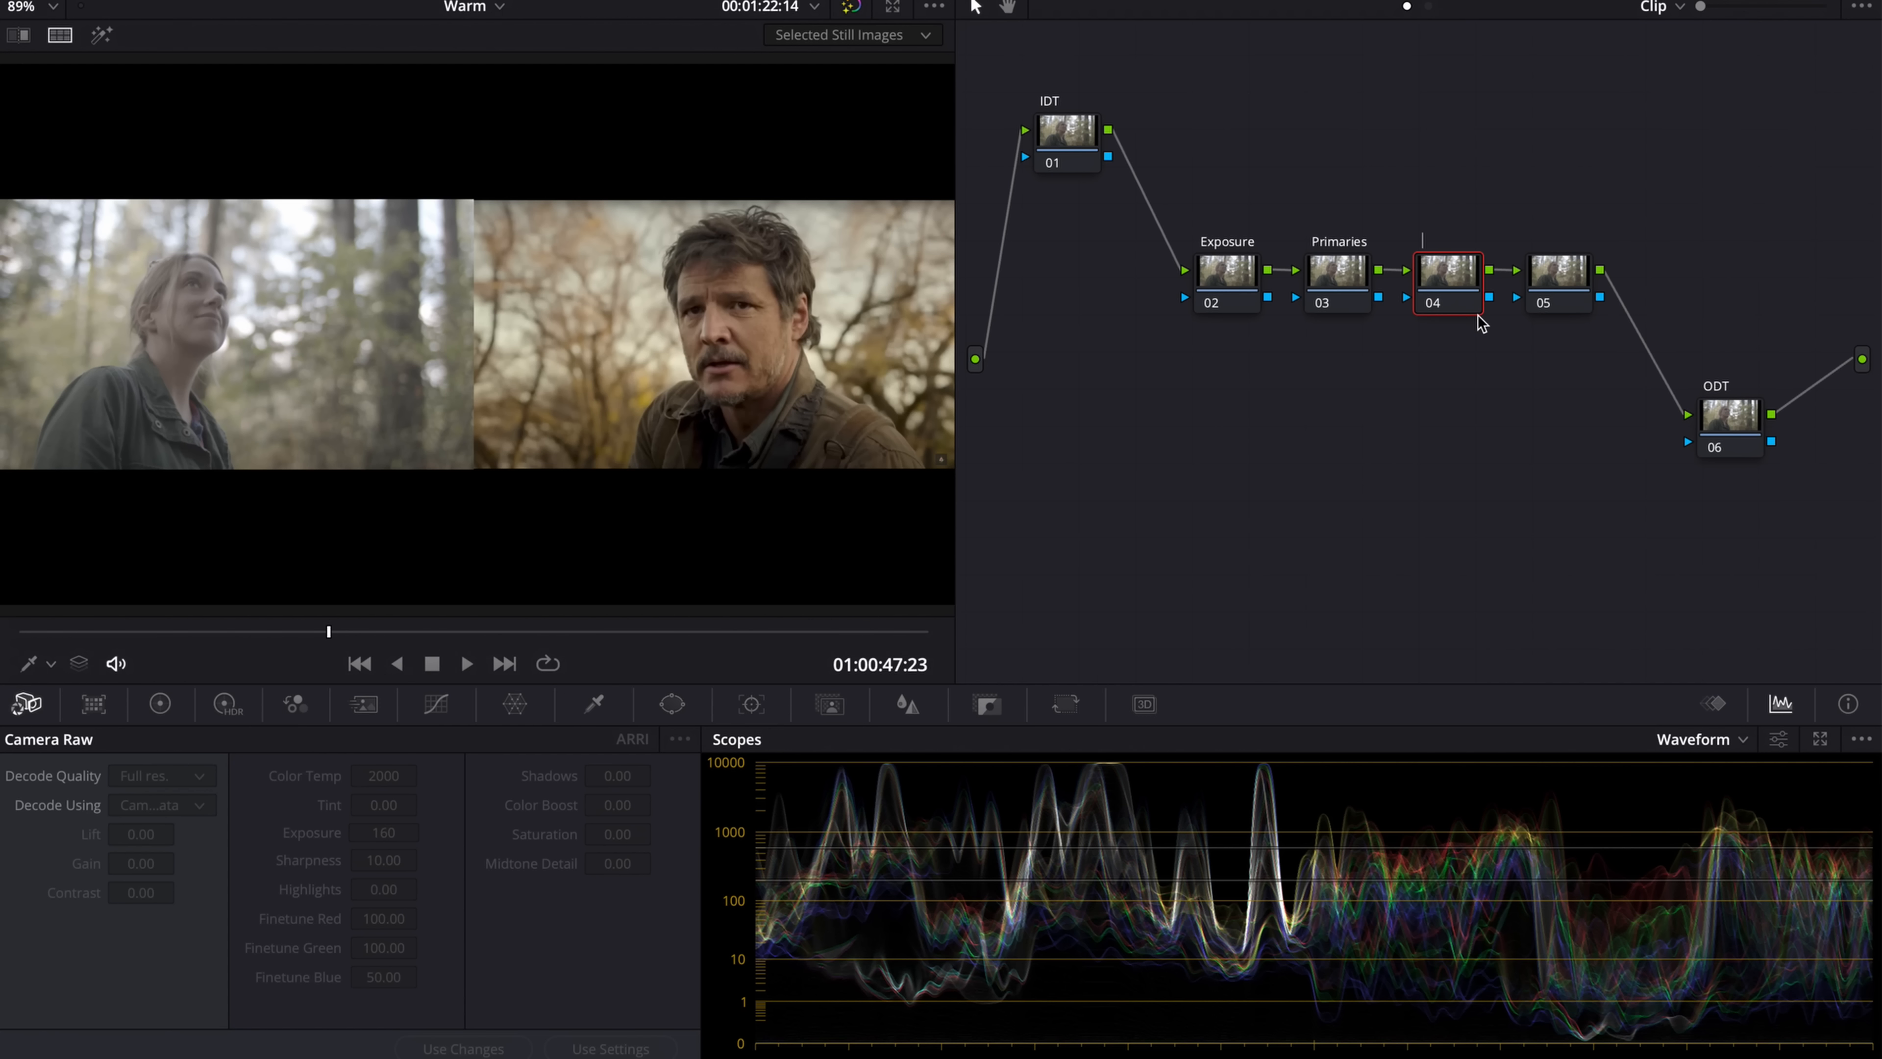
text(HSL Curv...)
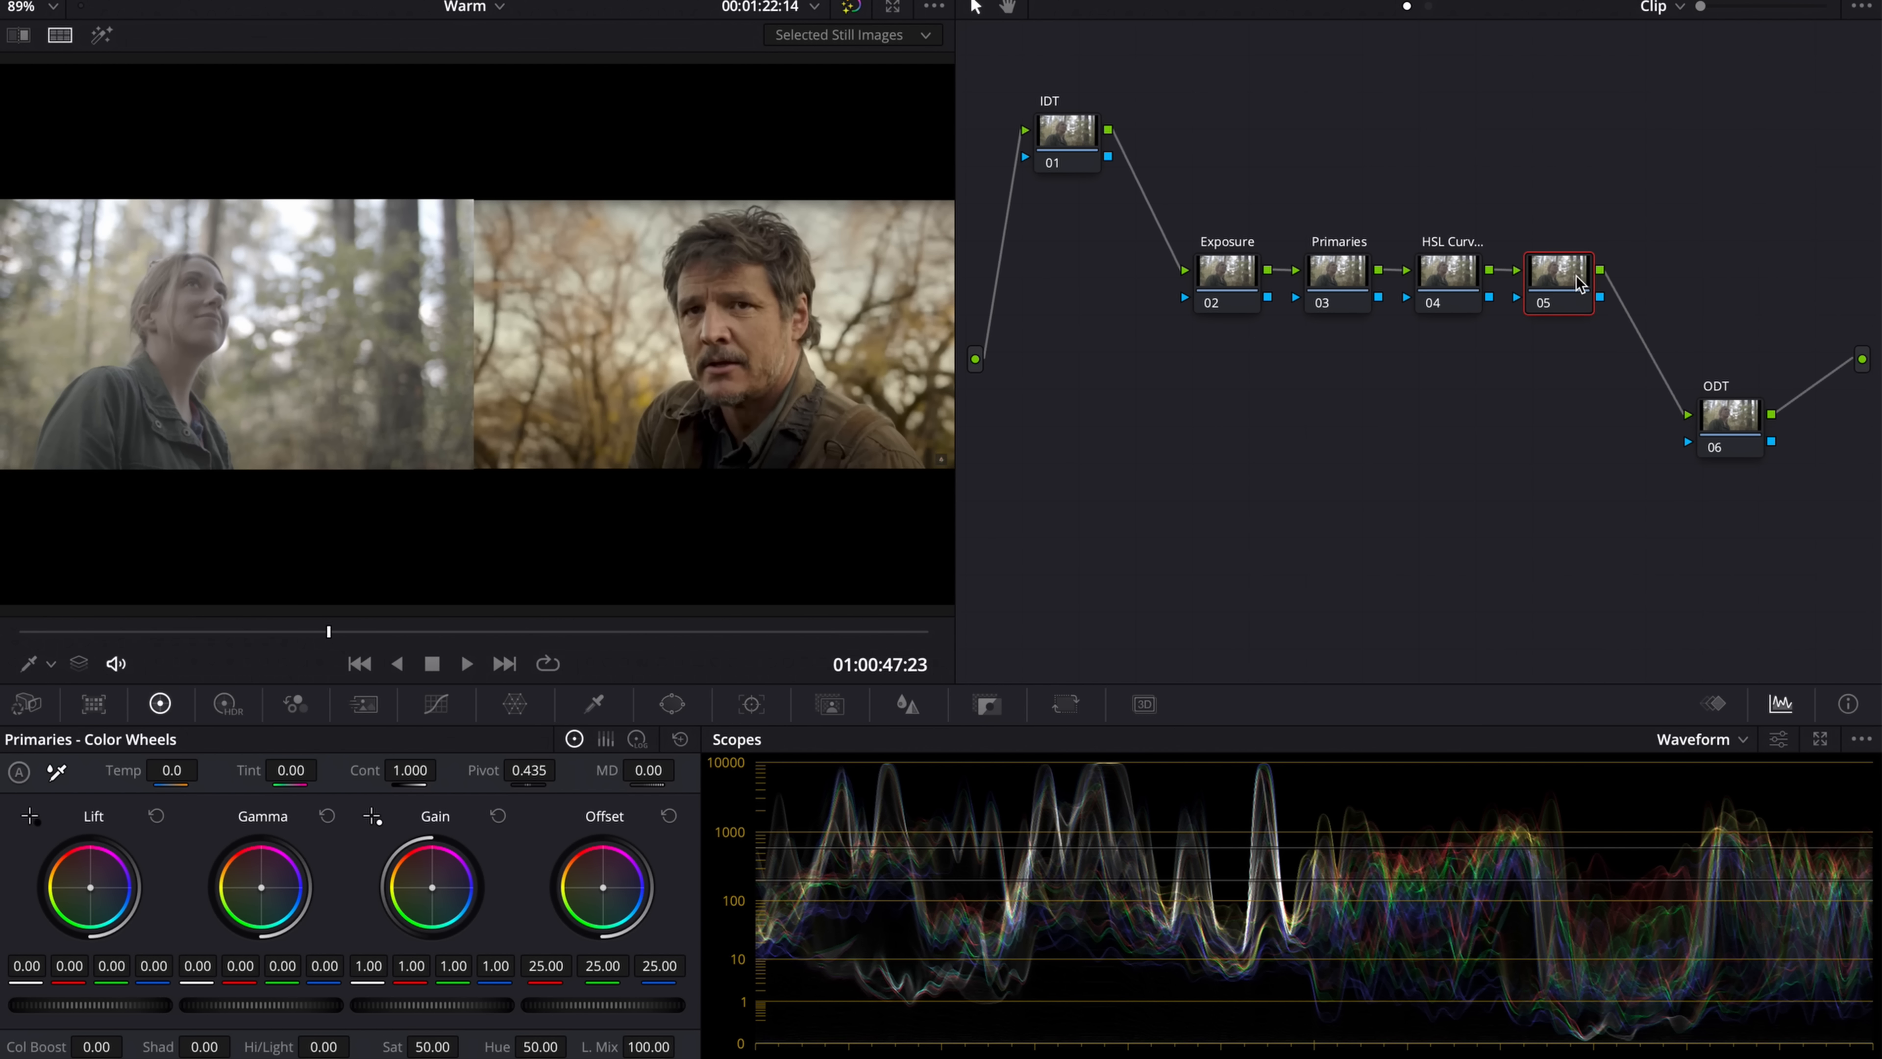
- Label node 05 Glow and add a serial node after it labelled Grain
right_click(1577, 278)
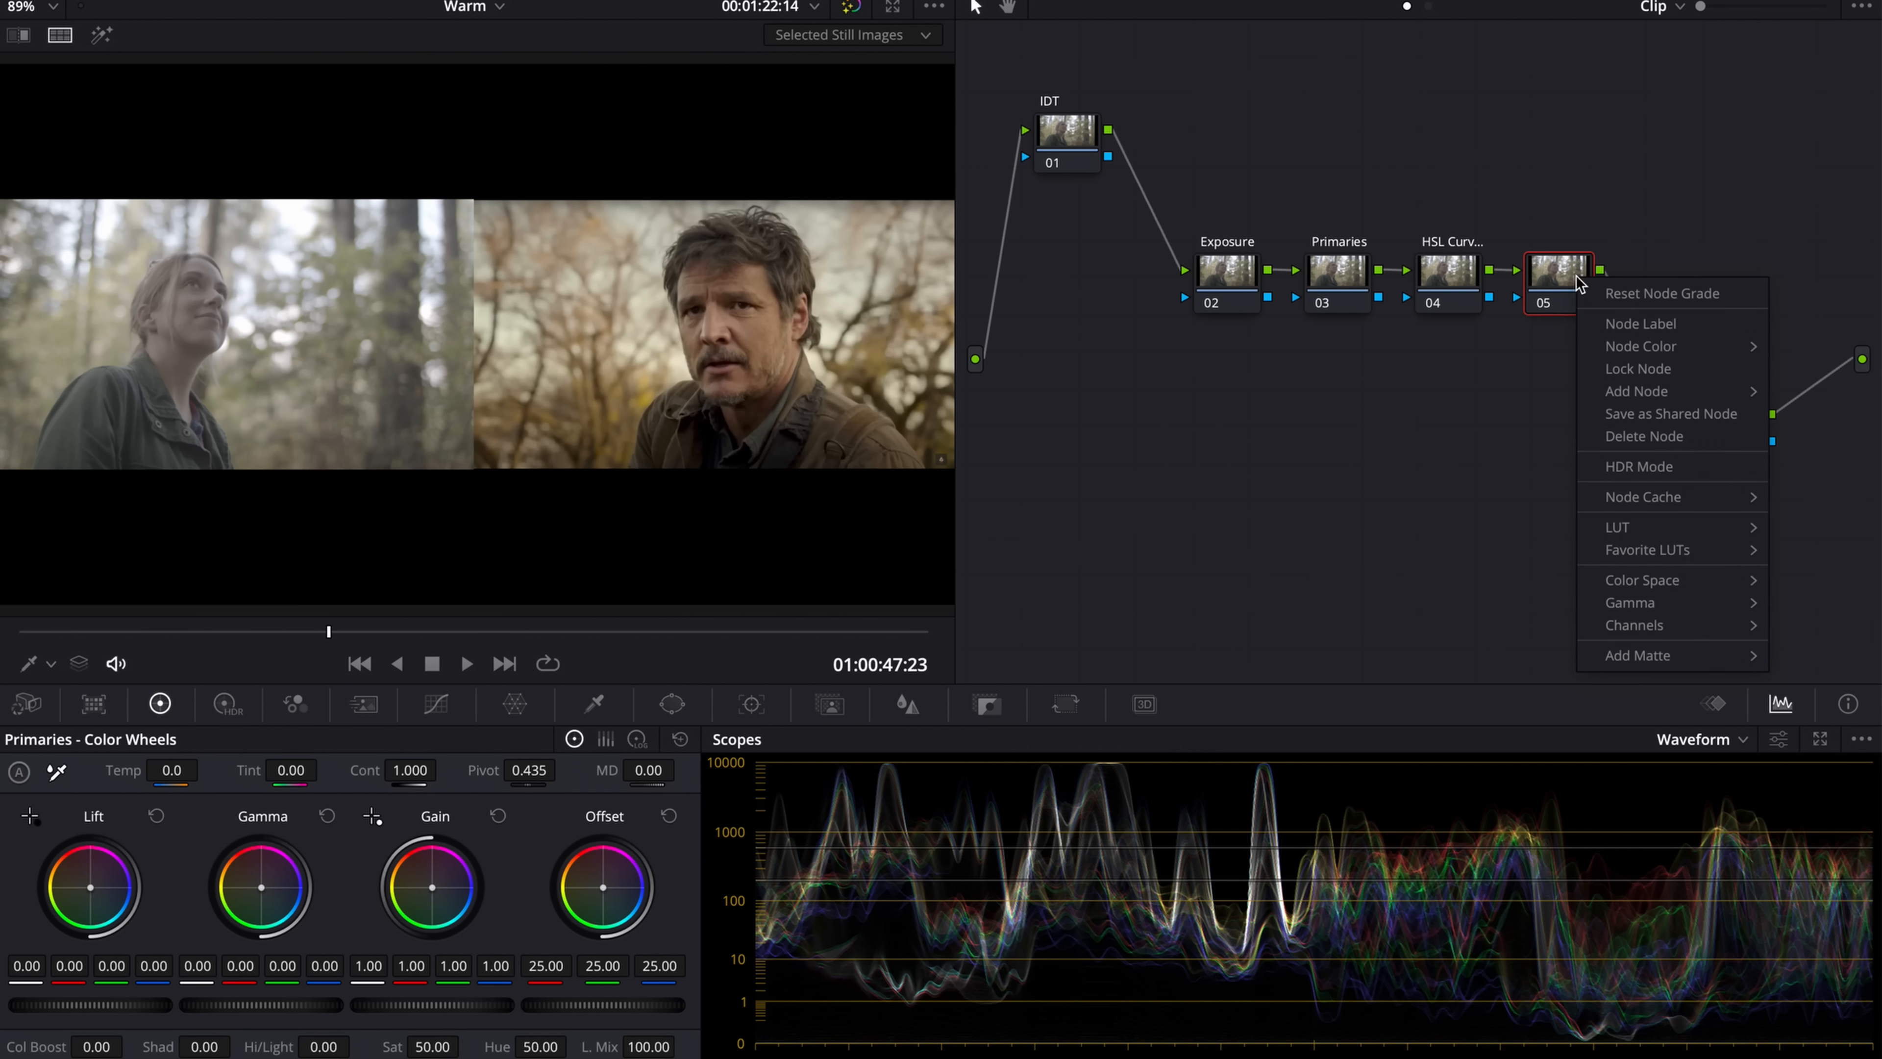
click(1607, 324)
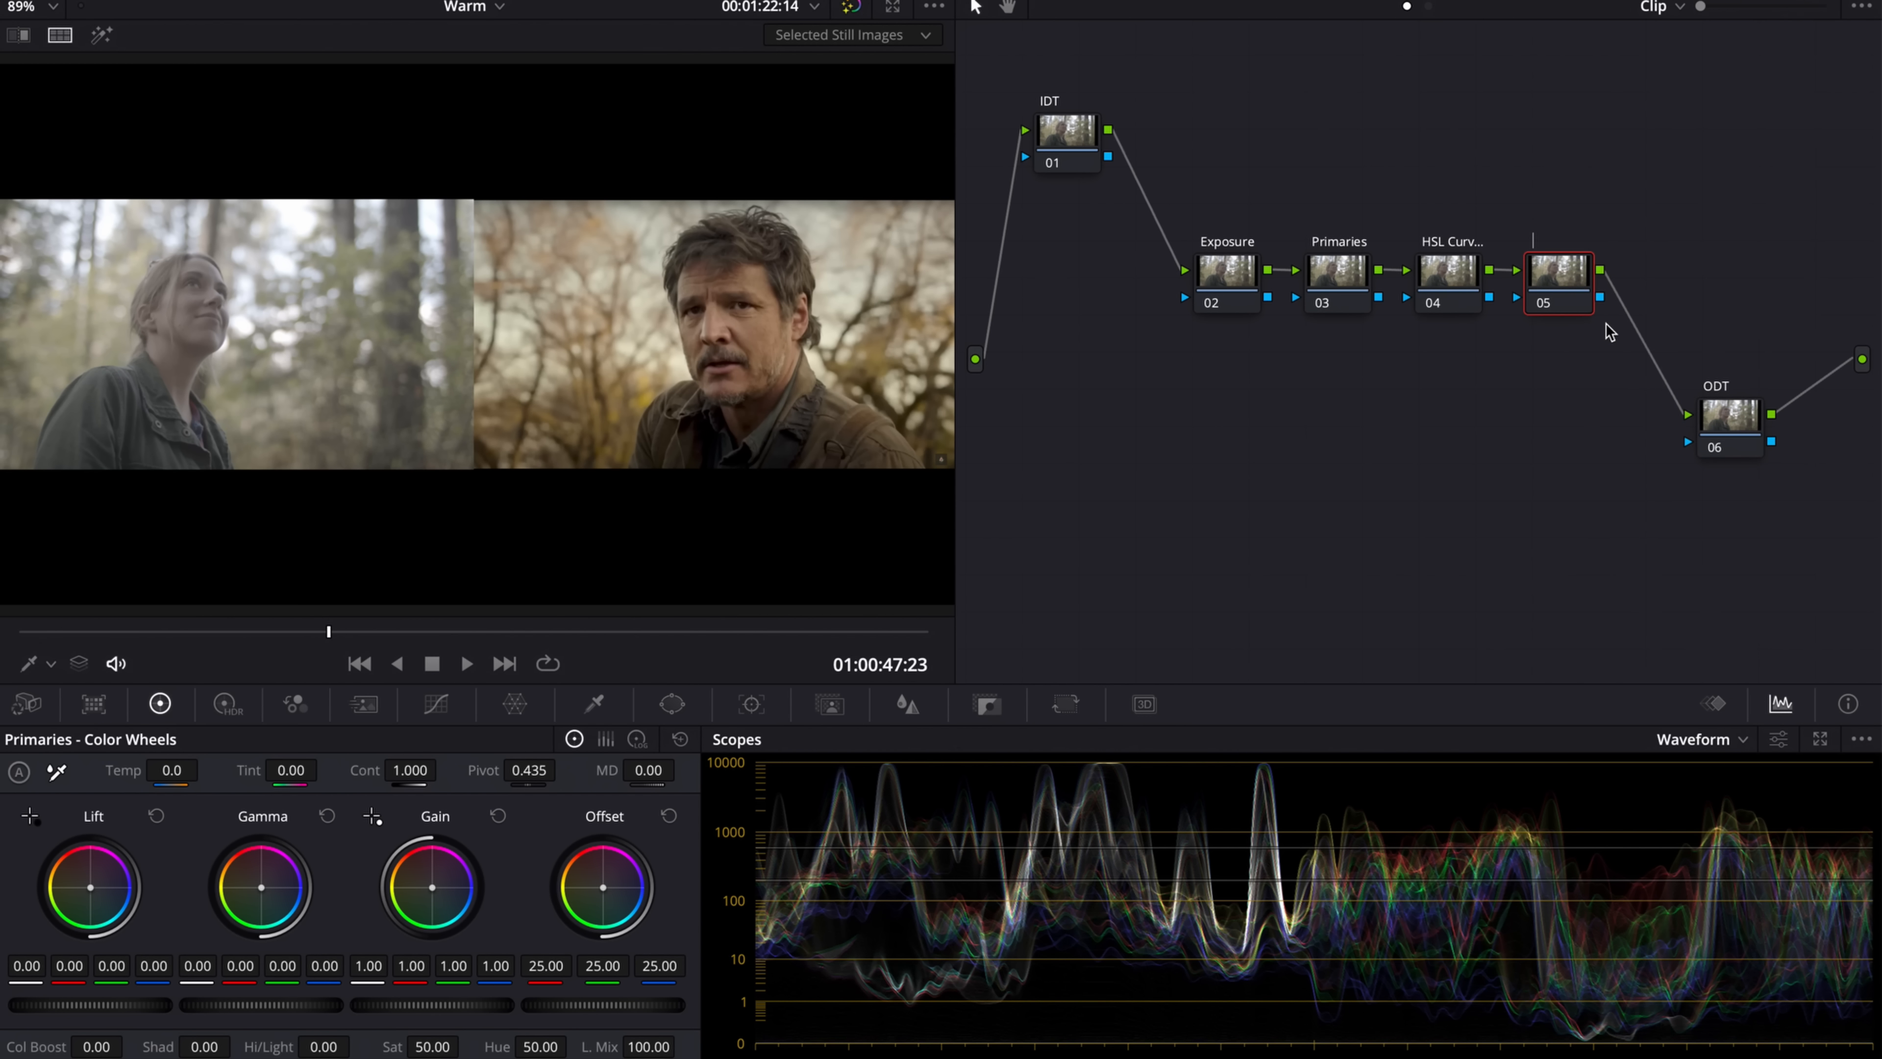
text(Glow)
key(Return)
key(alt+s)
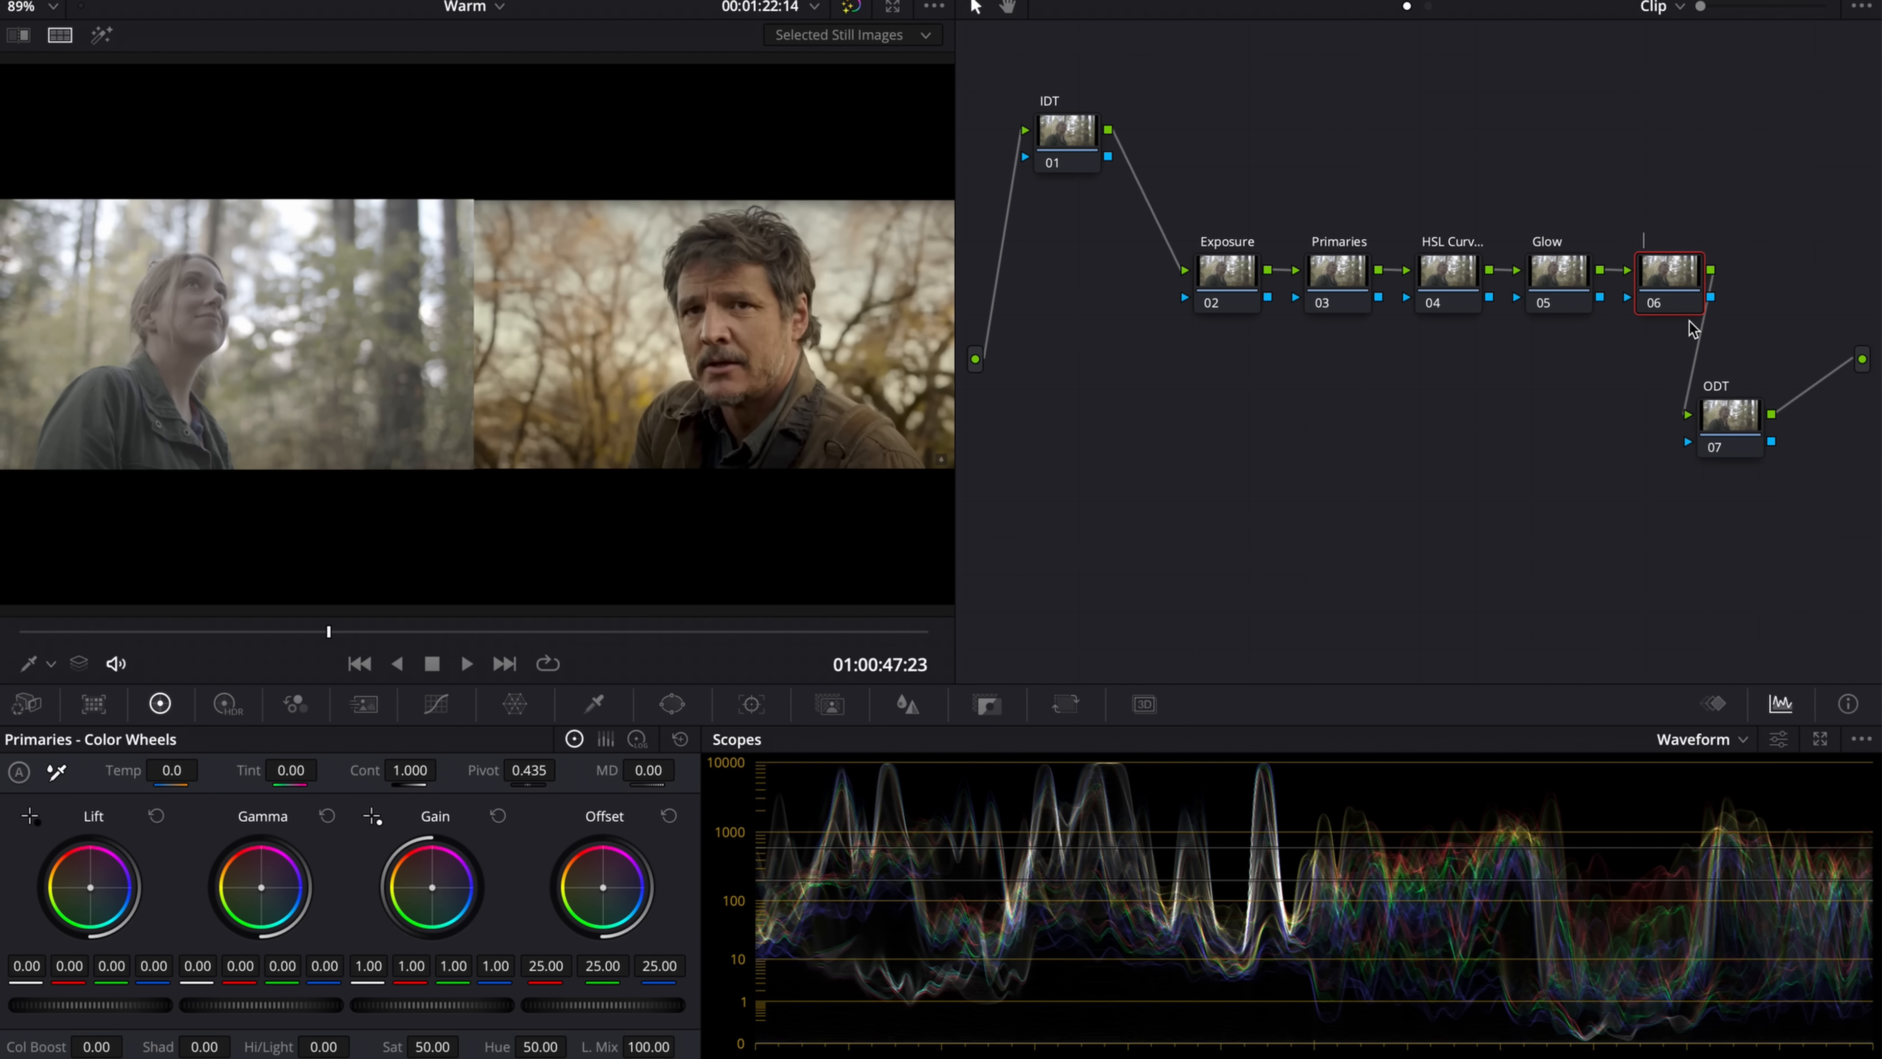
text(Grain)
- Apply the Color Space Transform effect to the IDT node with REDWideGamutRGB as its input color space
click(1053, 142)
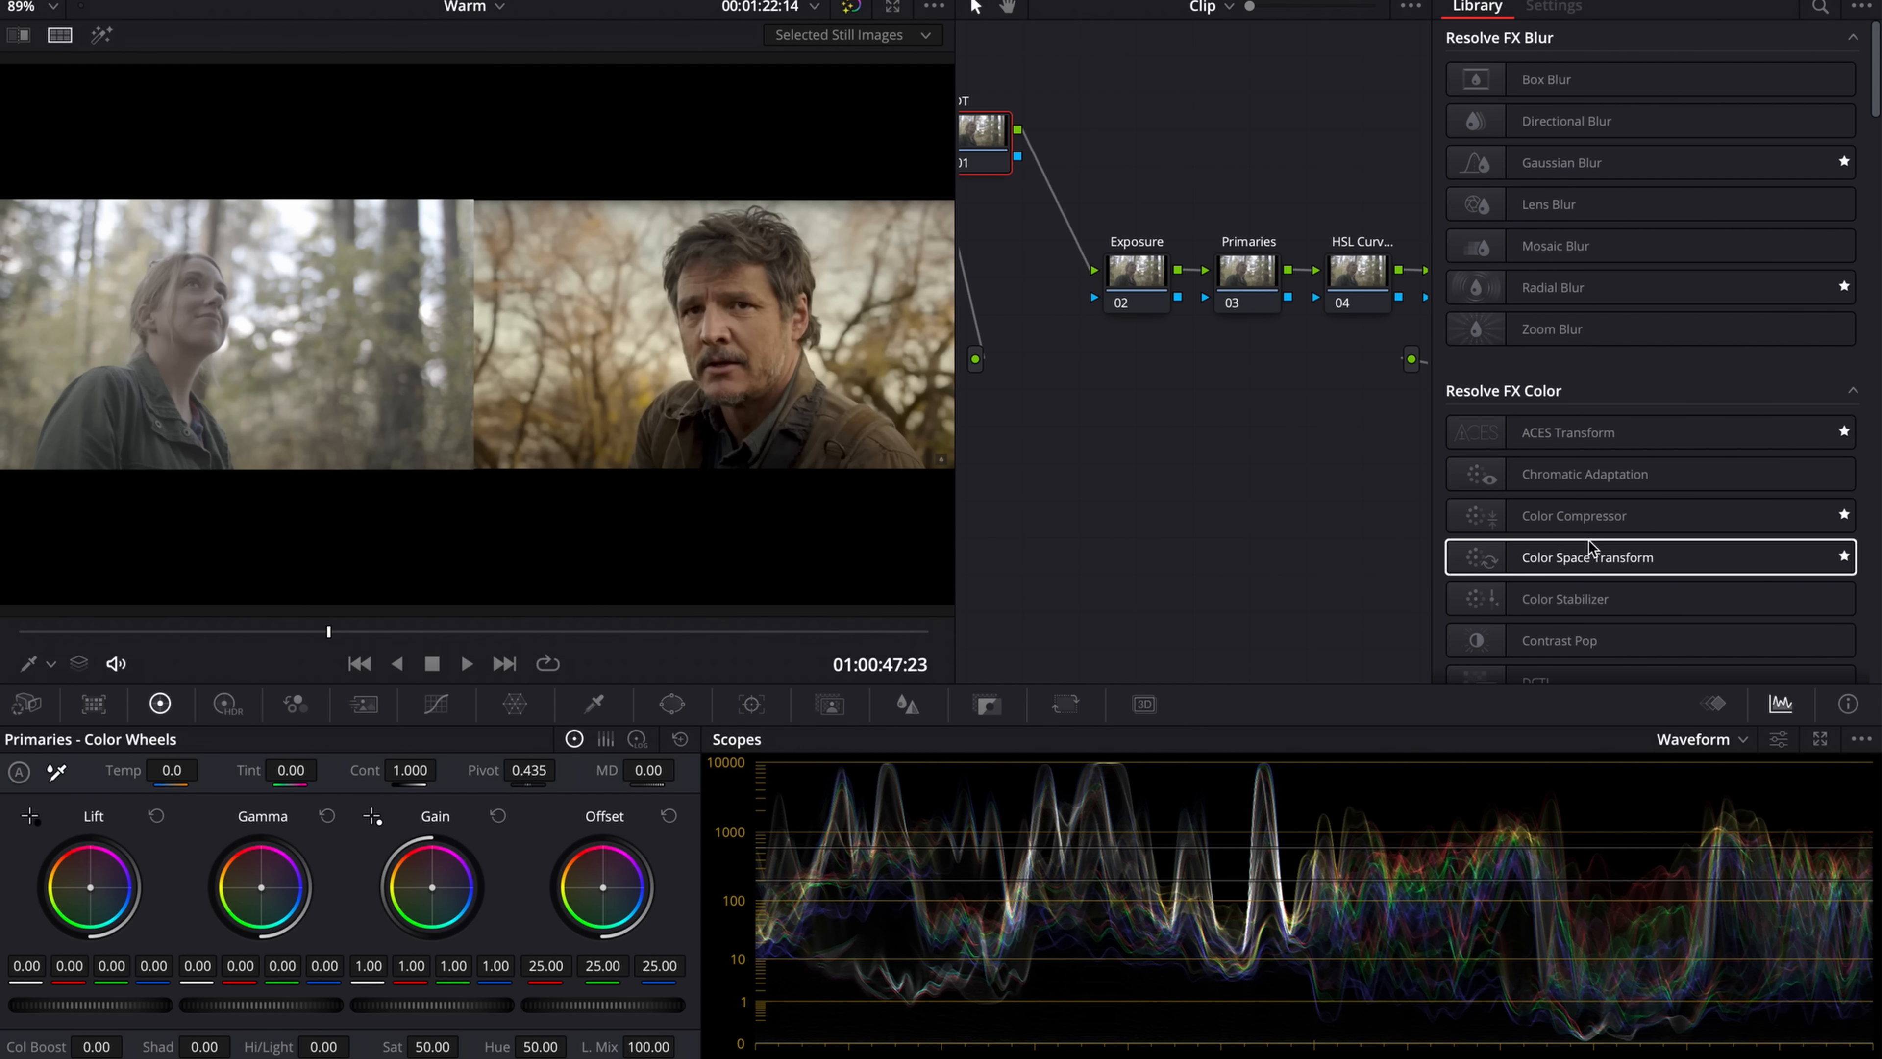
drag(1592, 555, 982, 144)
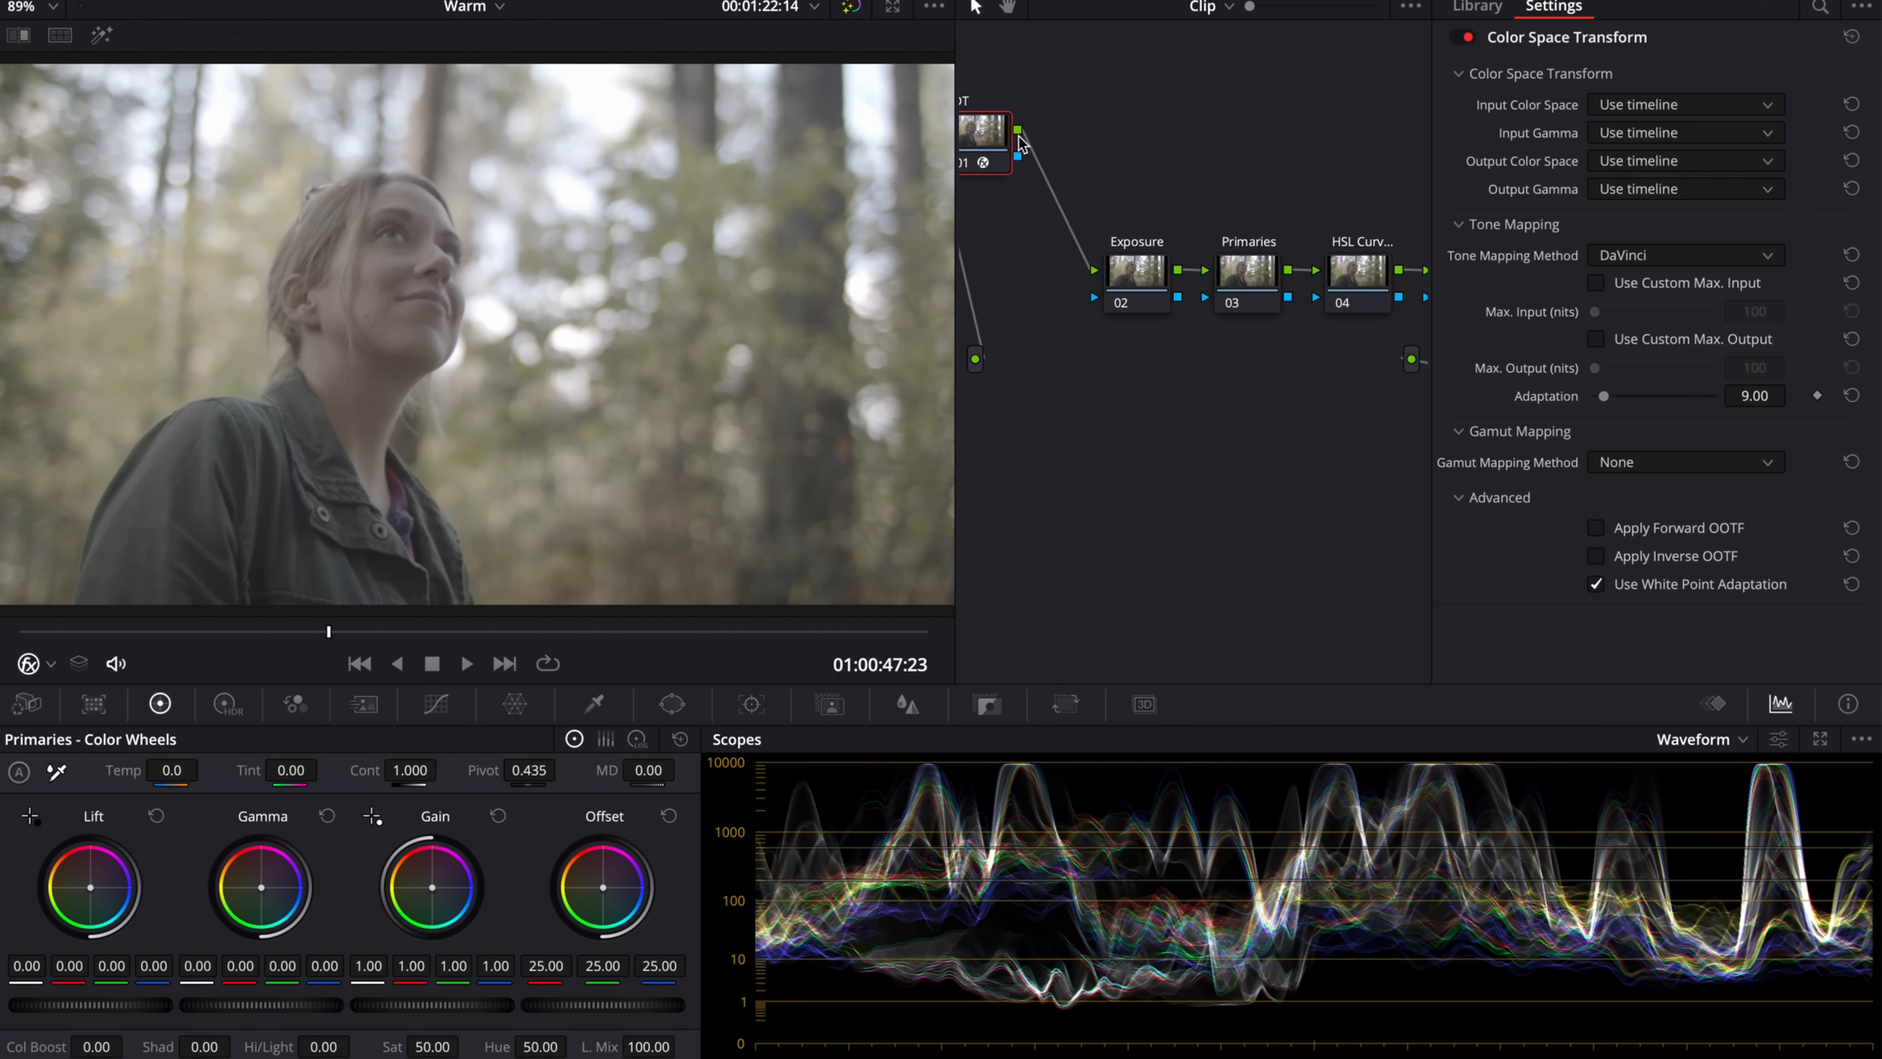
click(1681, 107)
scroll(1668, 265, down, 3)
scroll(1669, 266, down, 5)
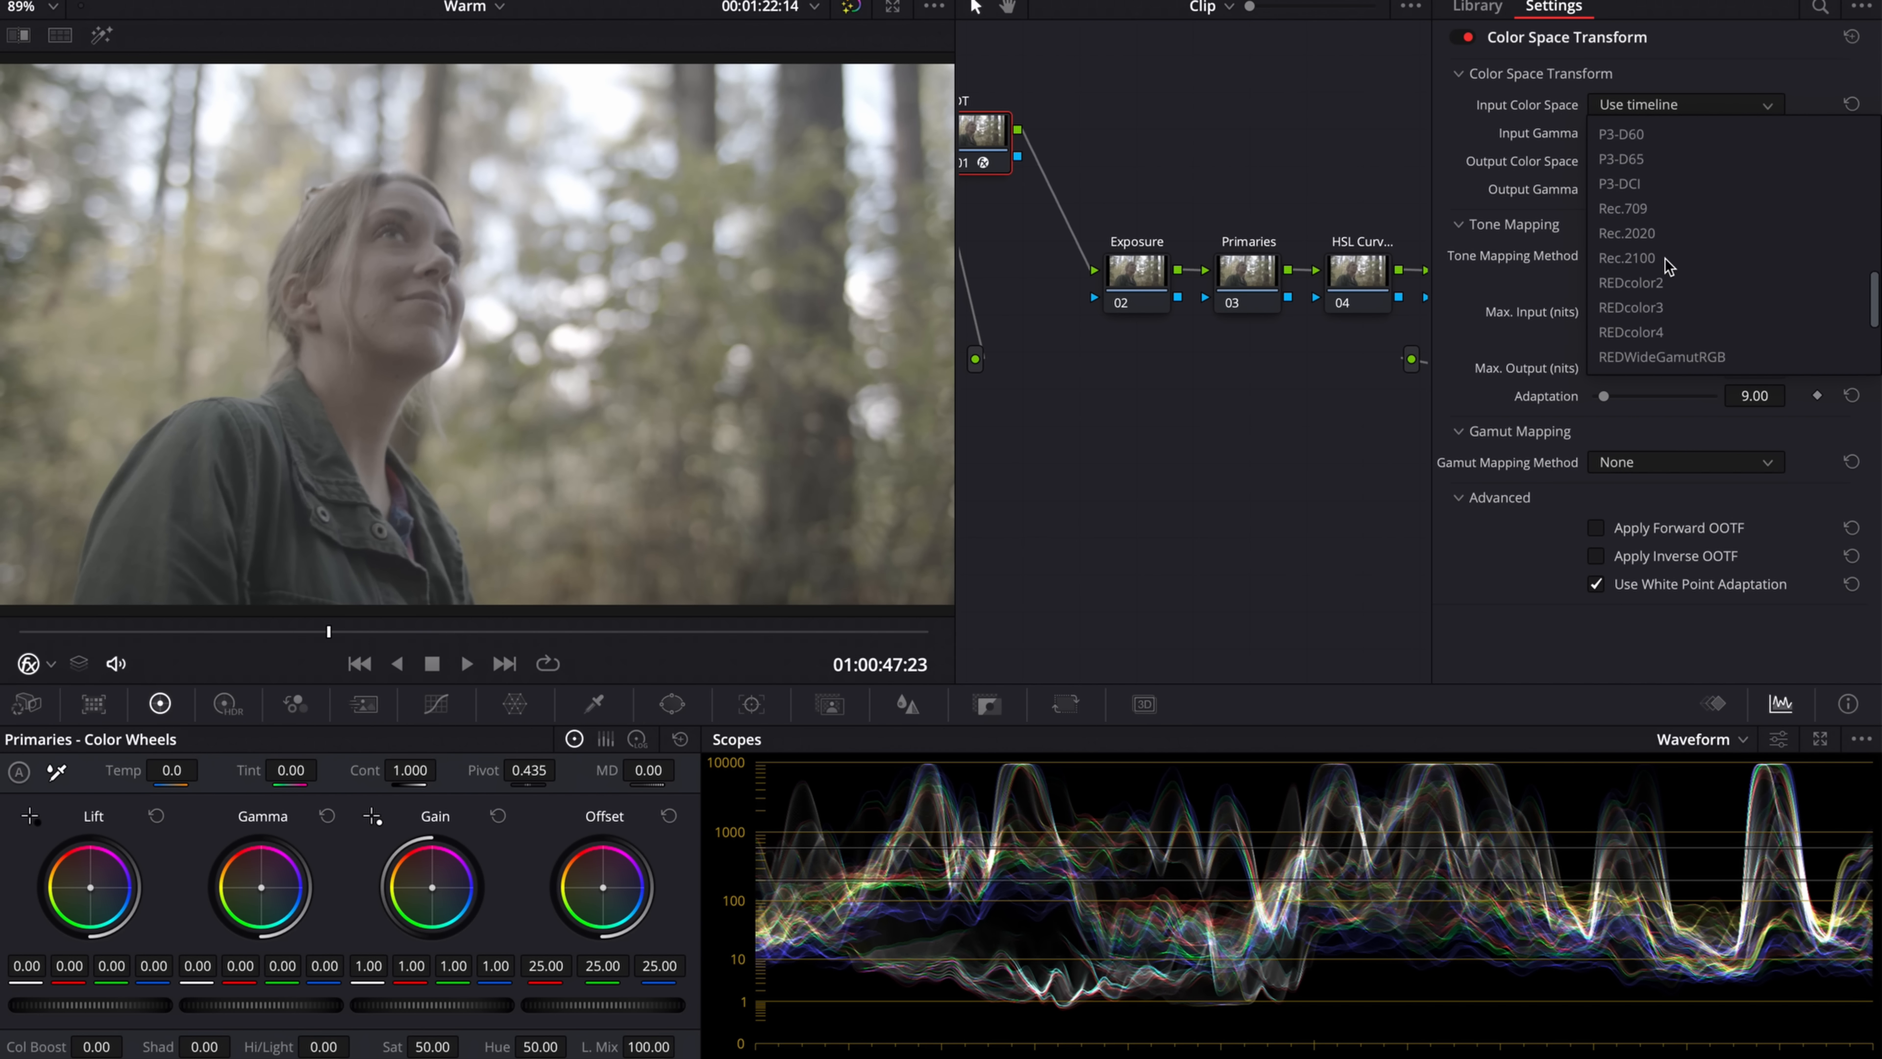
click(1662, 232)
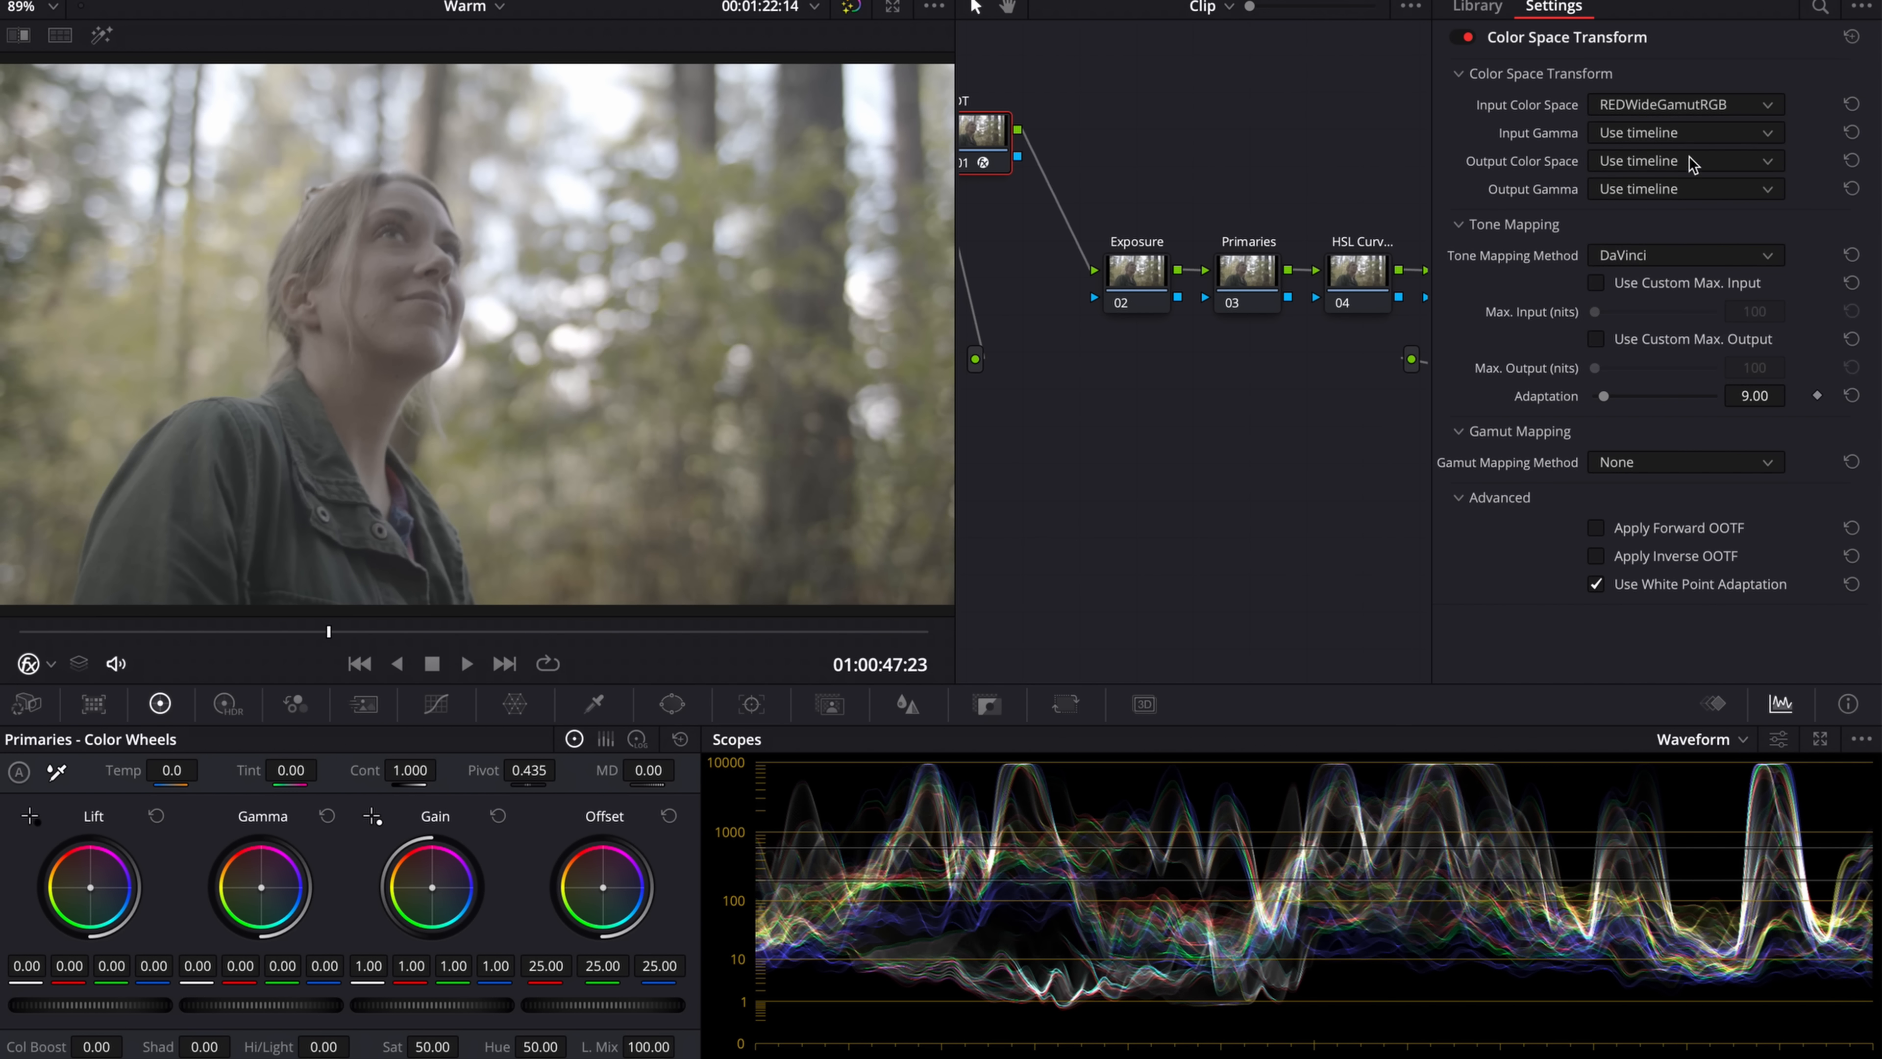
- Set the input gamma of the IDT node's Color Space Transform to RED Log3G10
click(1686, 133)
scroll(1699, 267, down, 4)
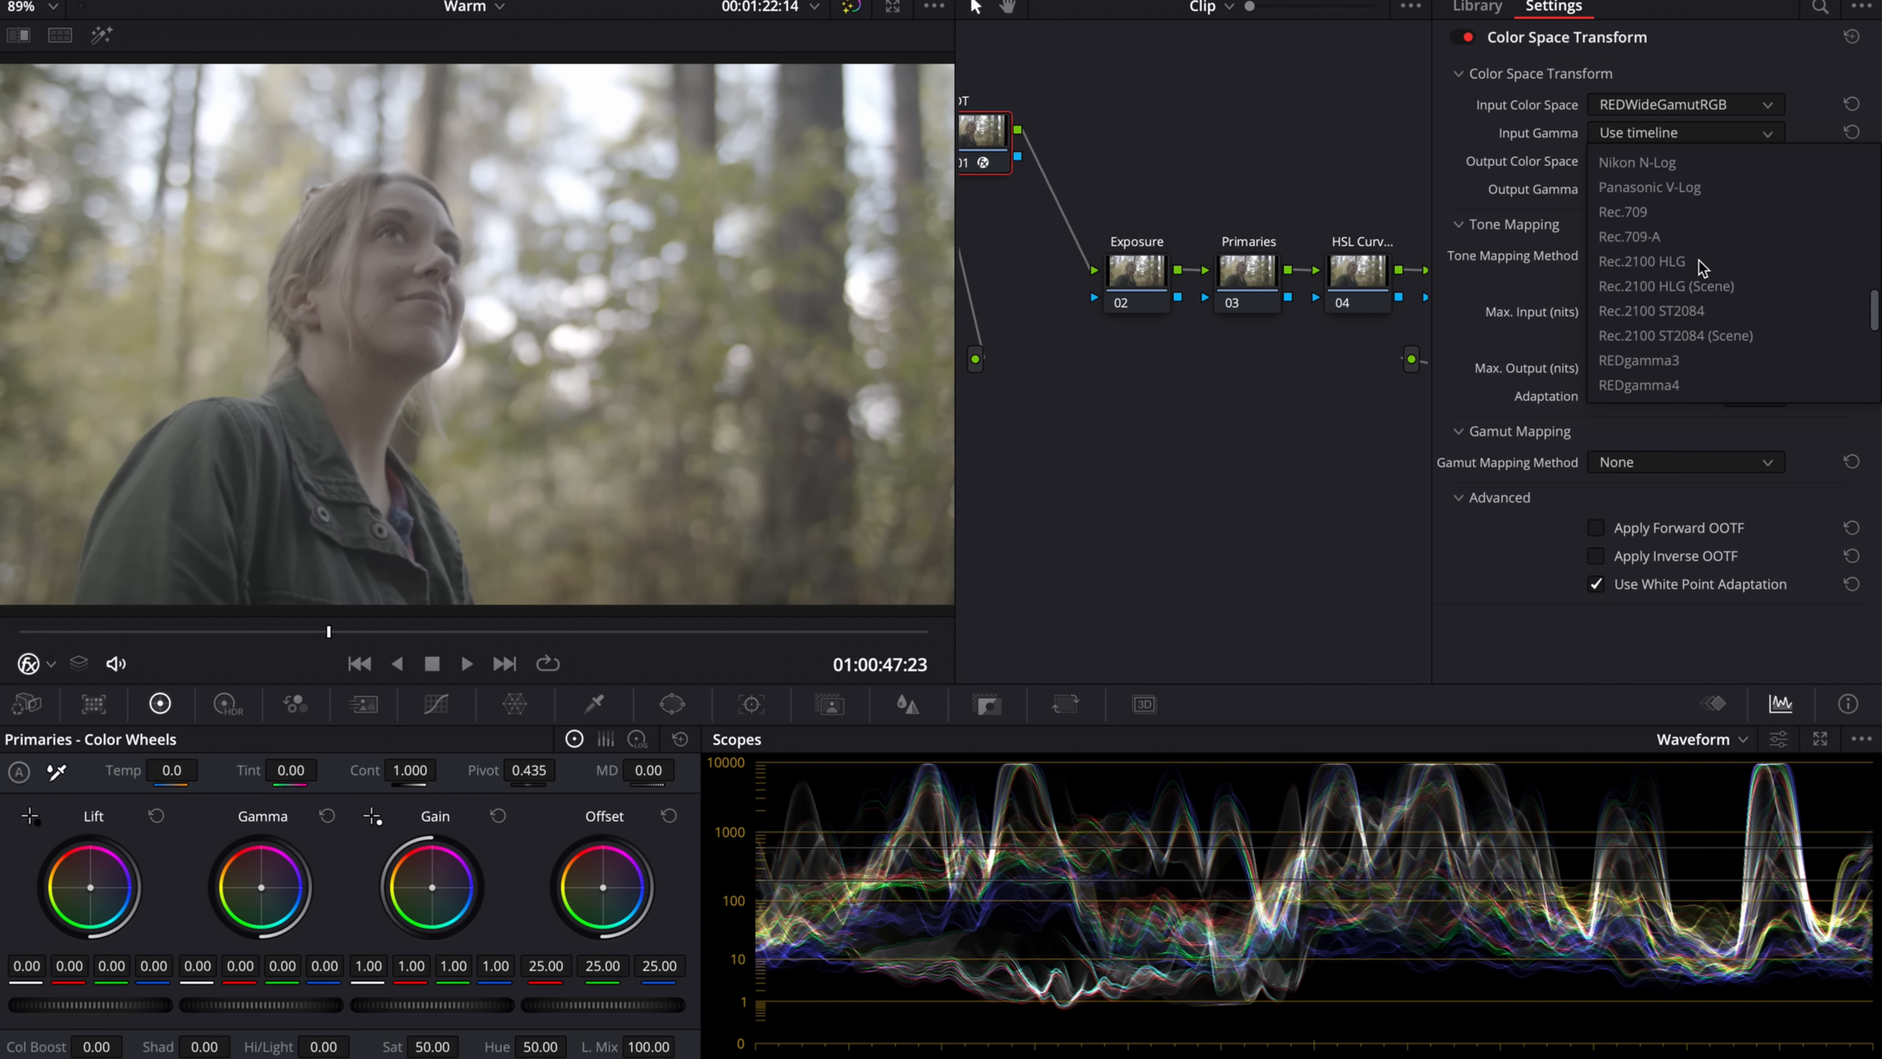
scroll(1701, 268, down, 2)
click(1700, 263)
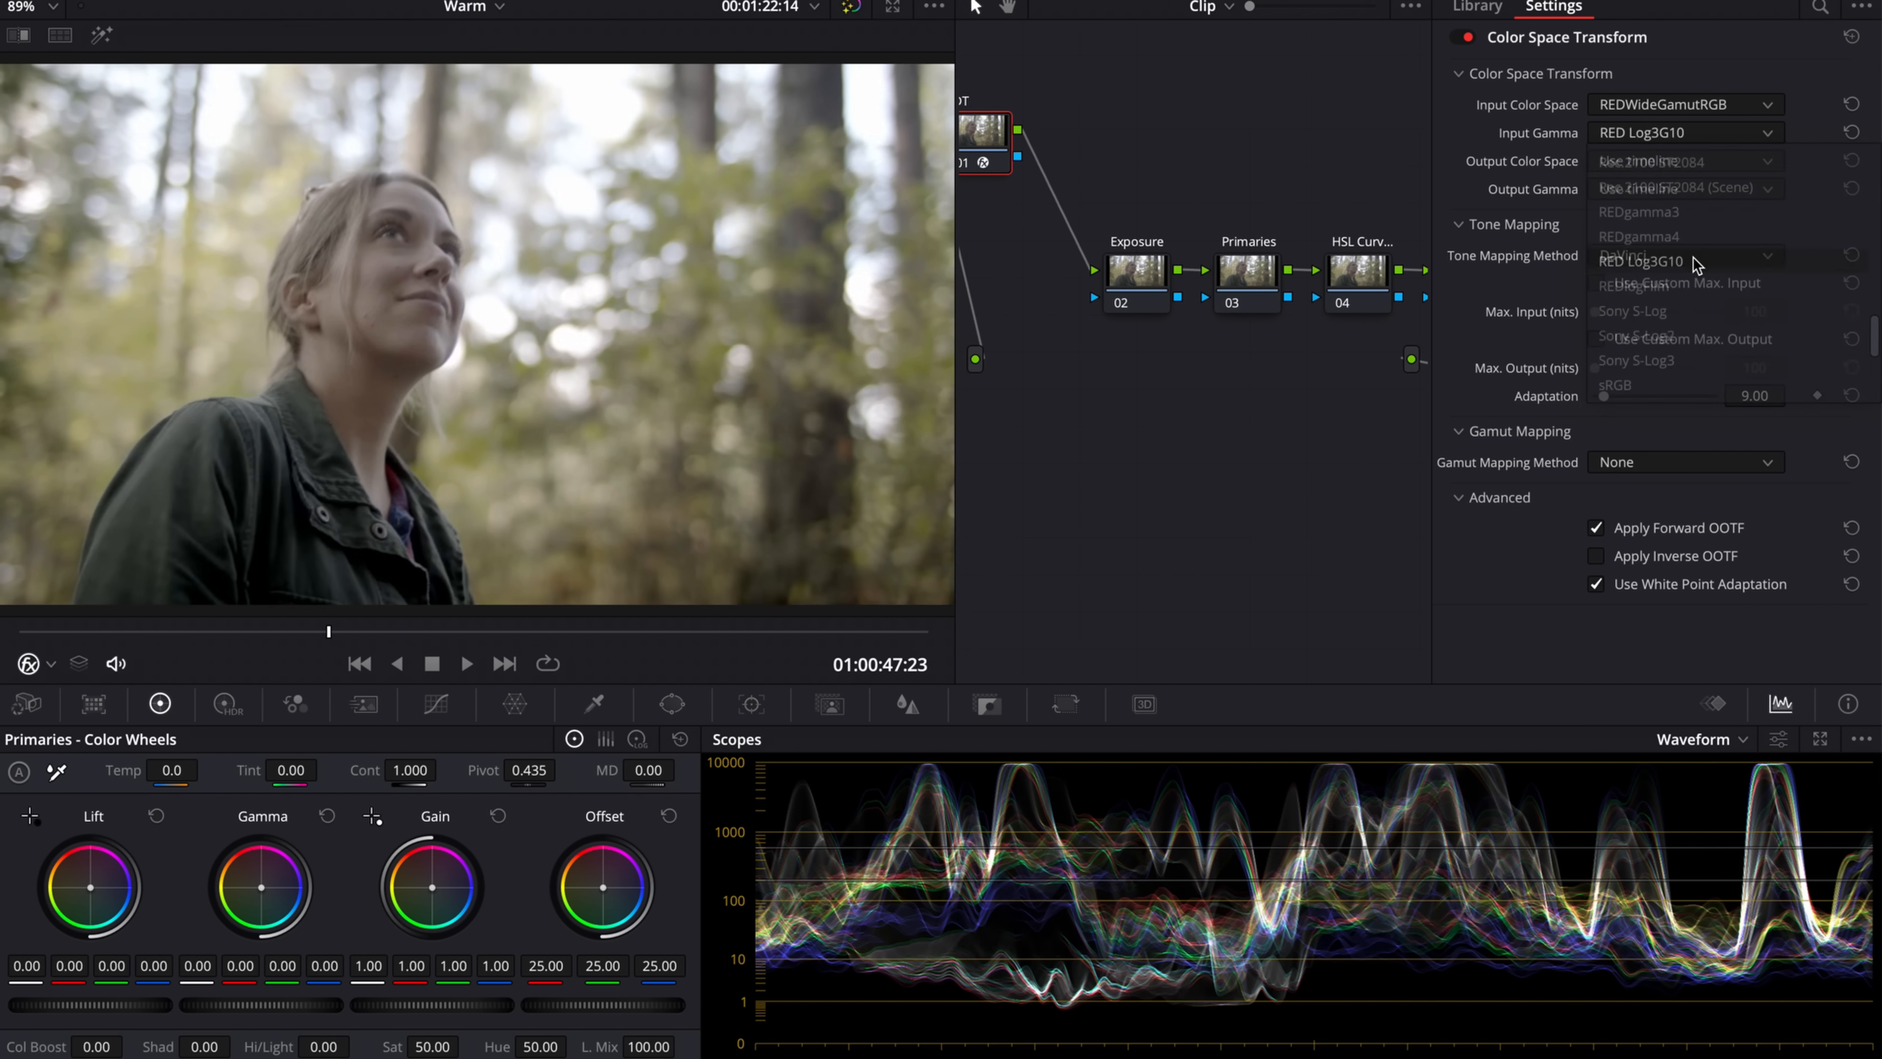
- Set the IDT transform's output color space to DaVinci Wide Gamut and its output gamma to DaVinci Intermediate
click(1718, 162)
scroll(1704, 256, down, 5)
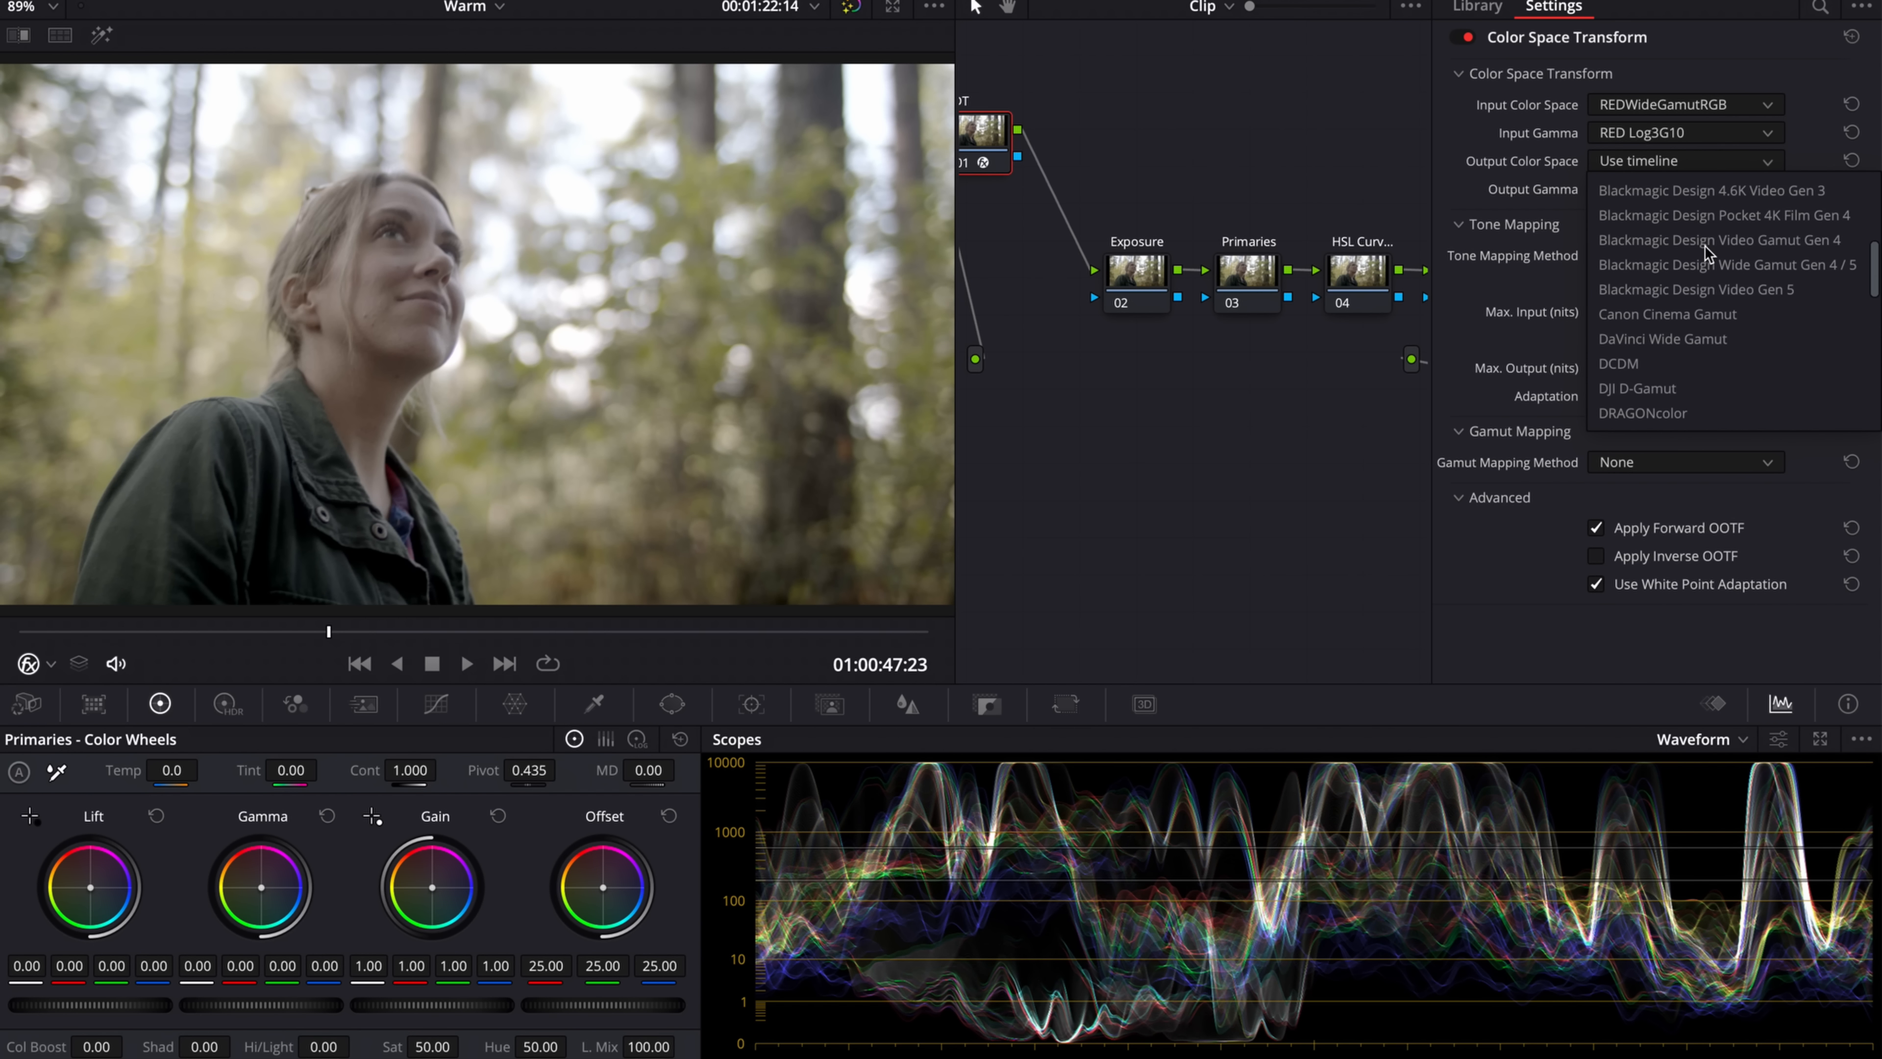
click(1695, 290)
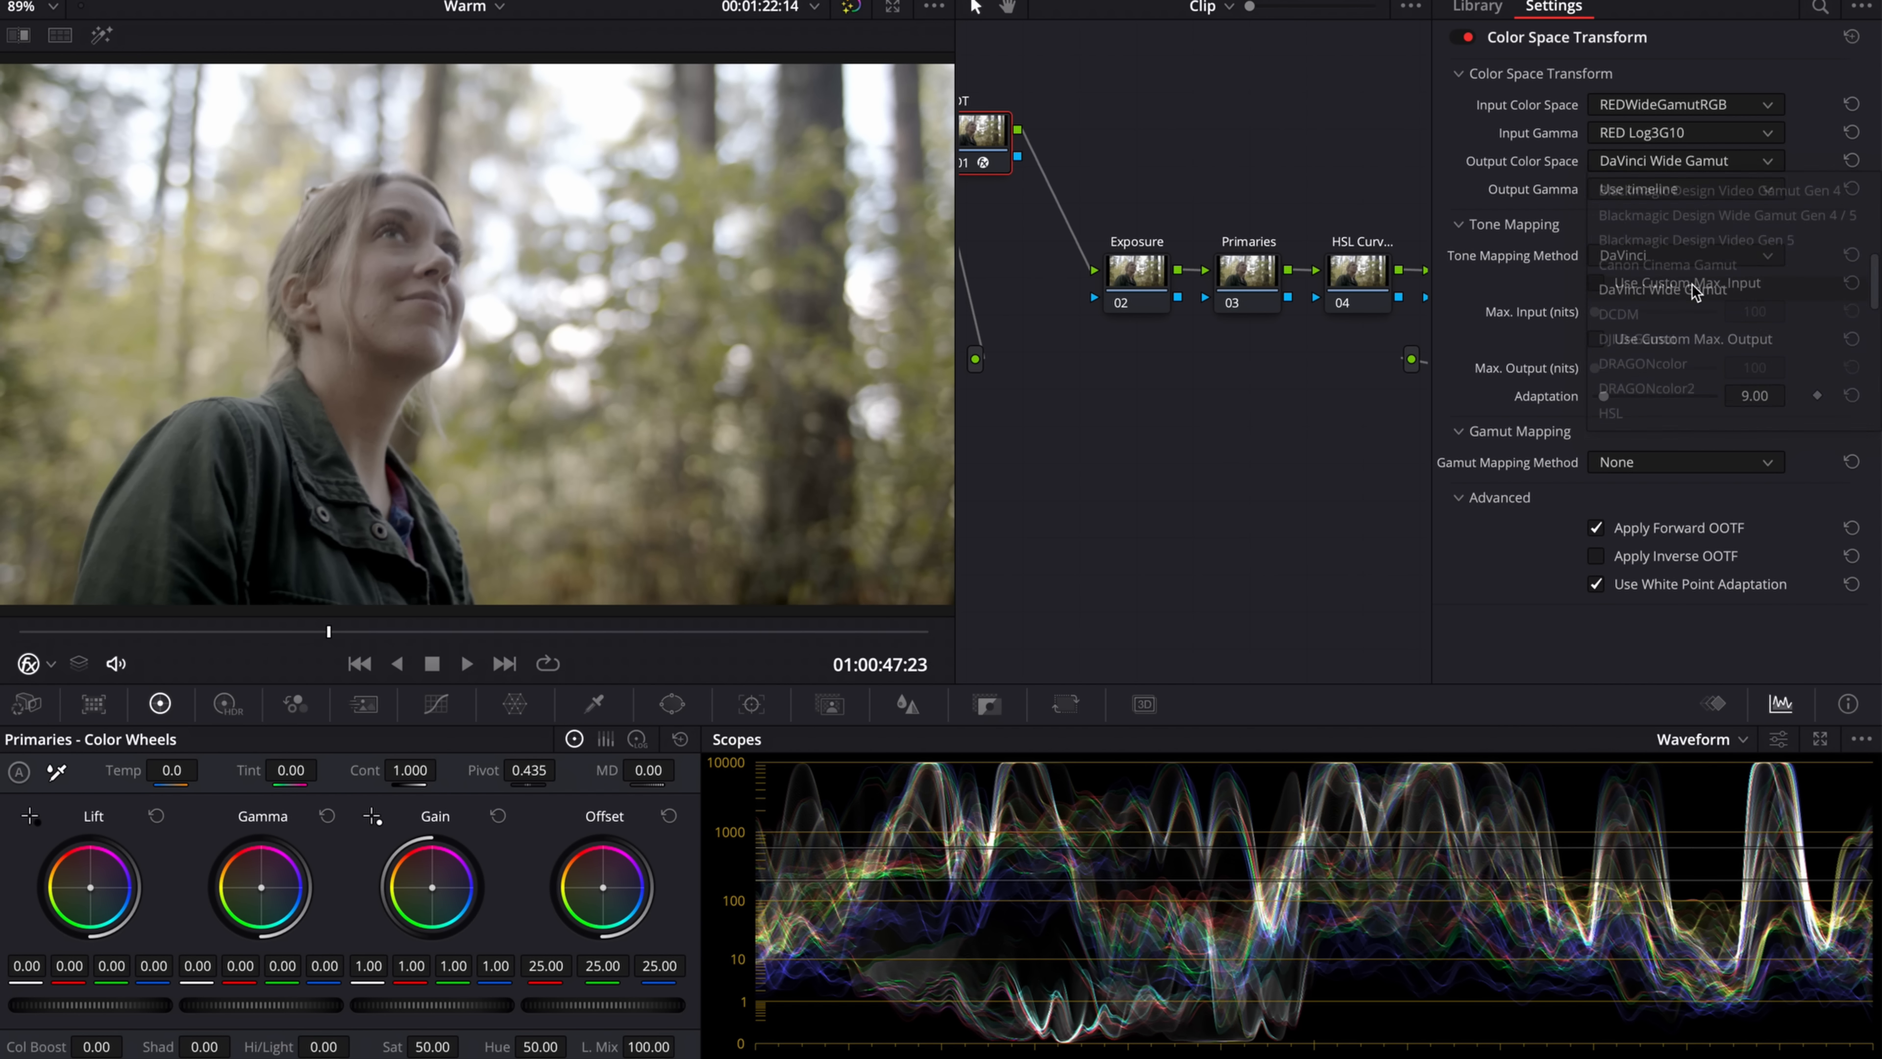
click(1726, 190)
scroll(1706, 295, down, 3)
scroll(1708, 295, down, 3)
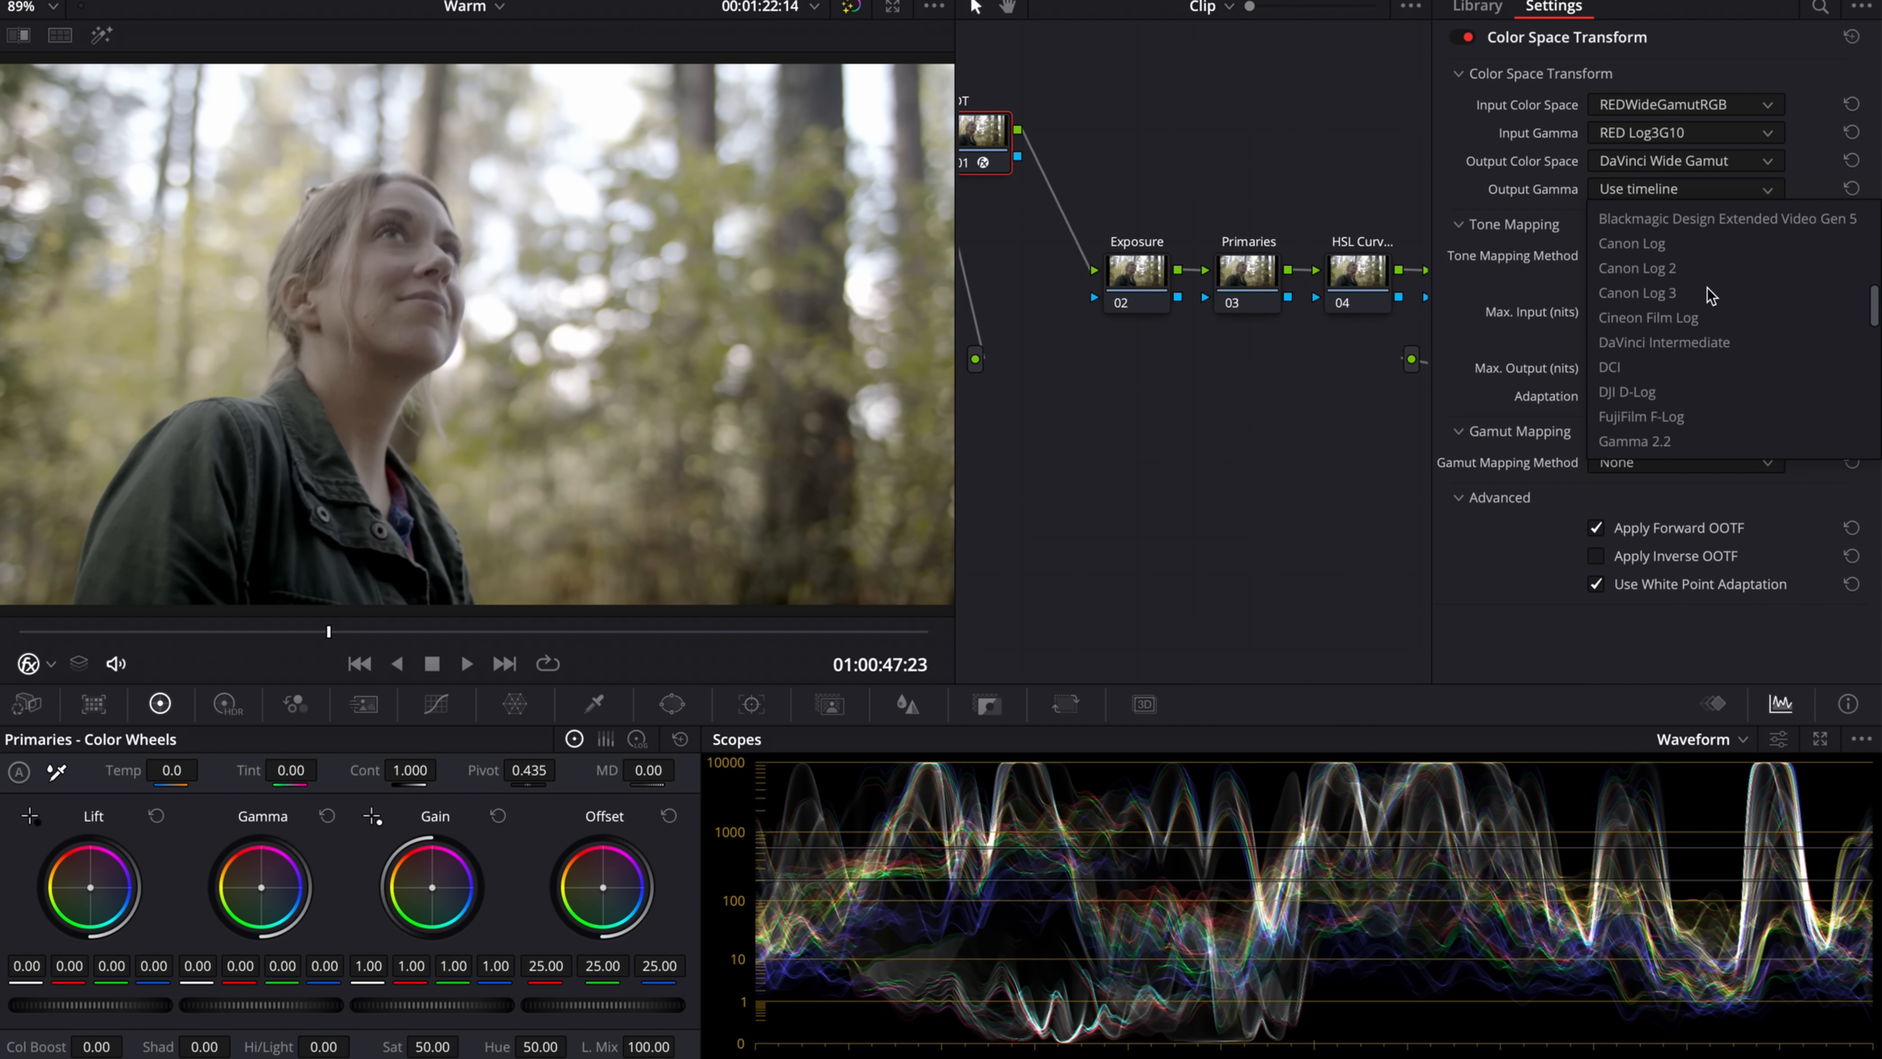
click(1689, 339)
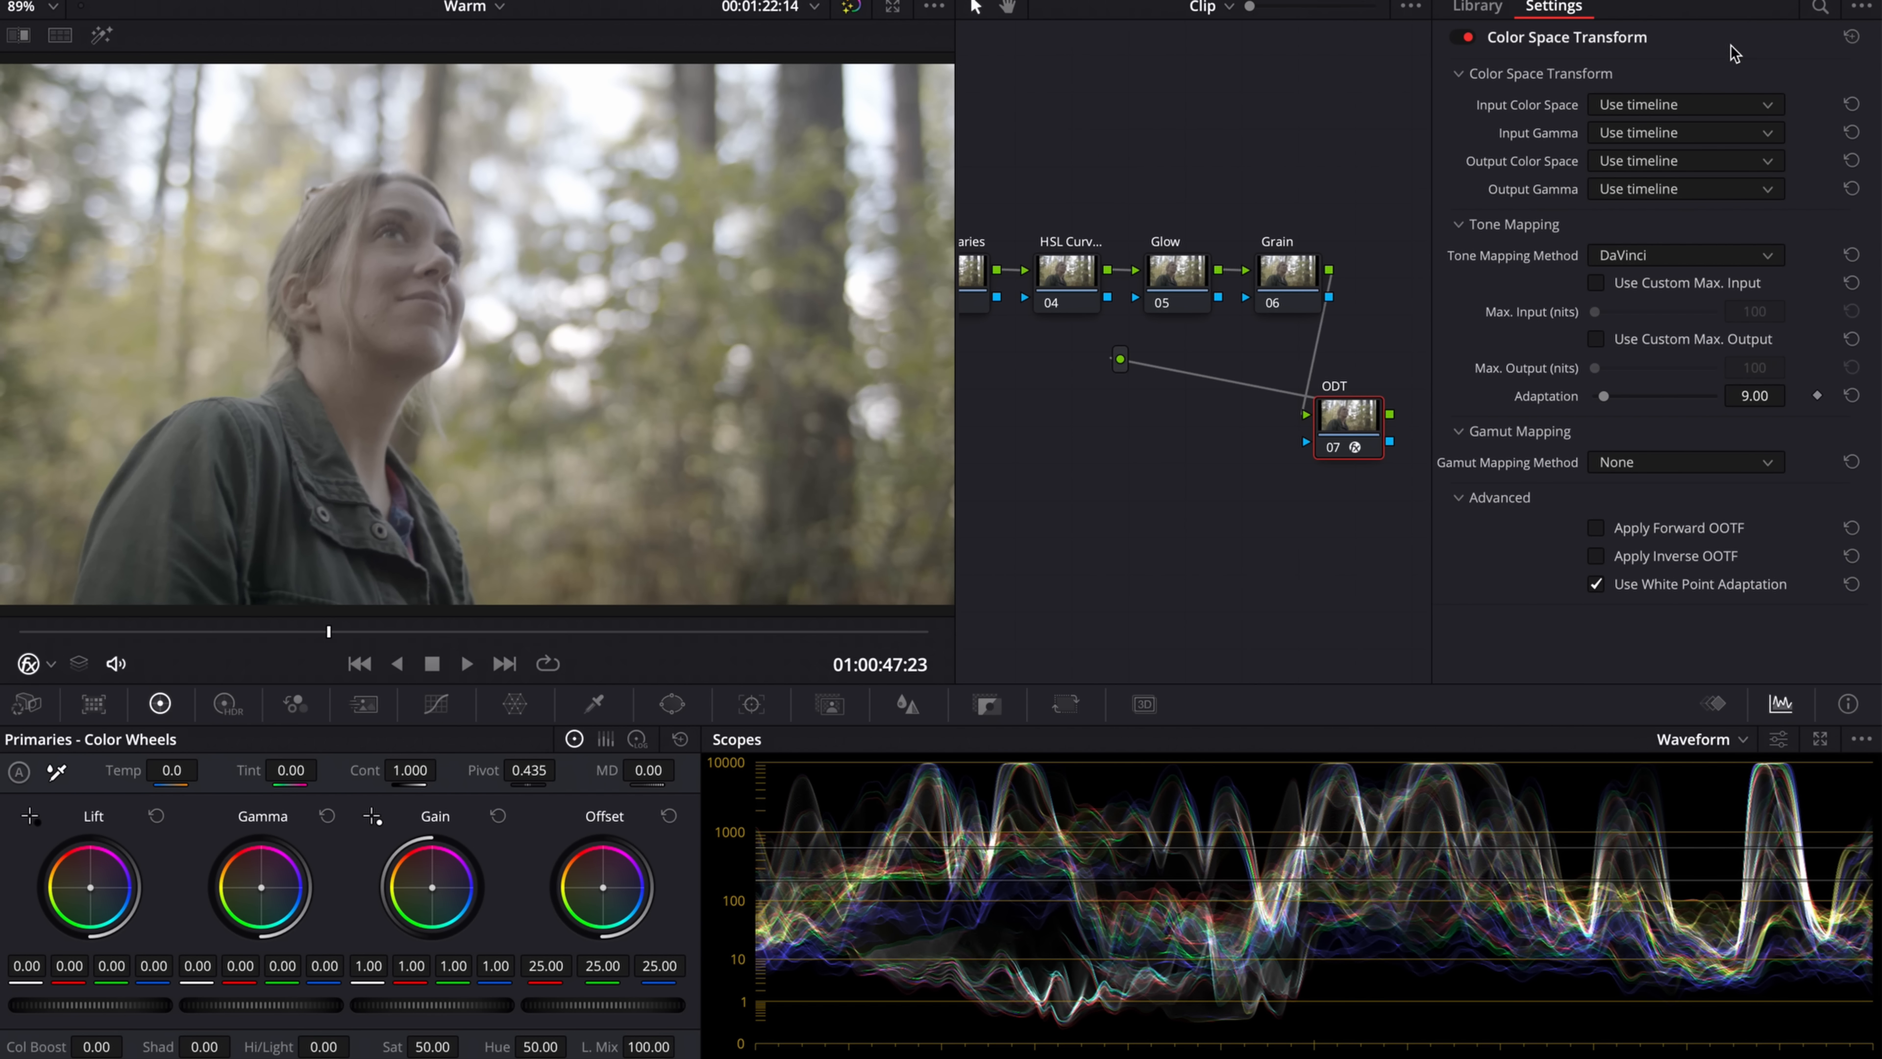
- Set the ODT node's Color Space Transform input to DaVinci Wide Gamut with DaVinci Intermediate input gamma
click(1703, 104)
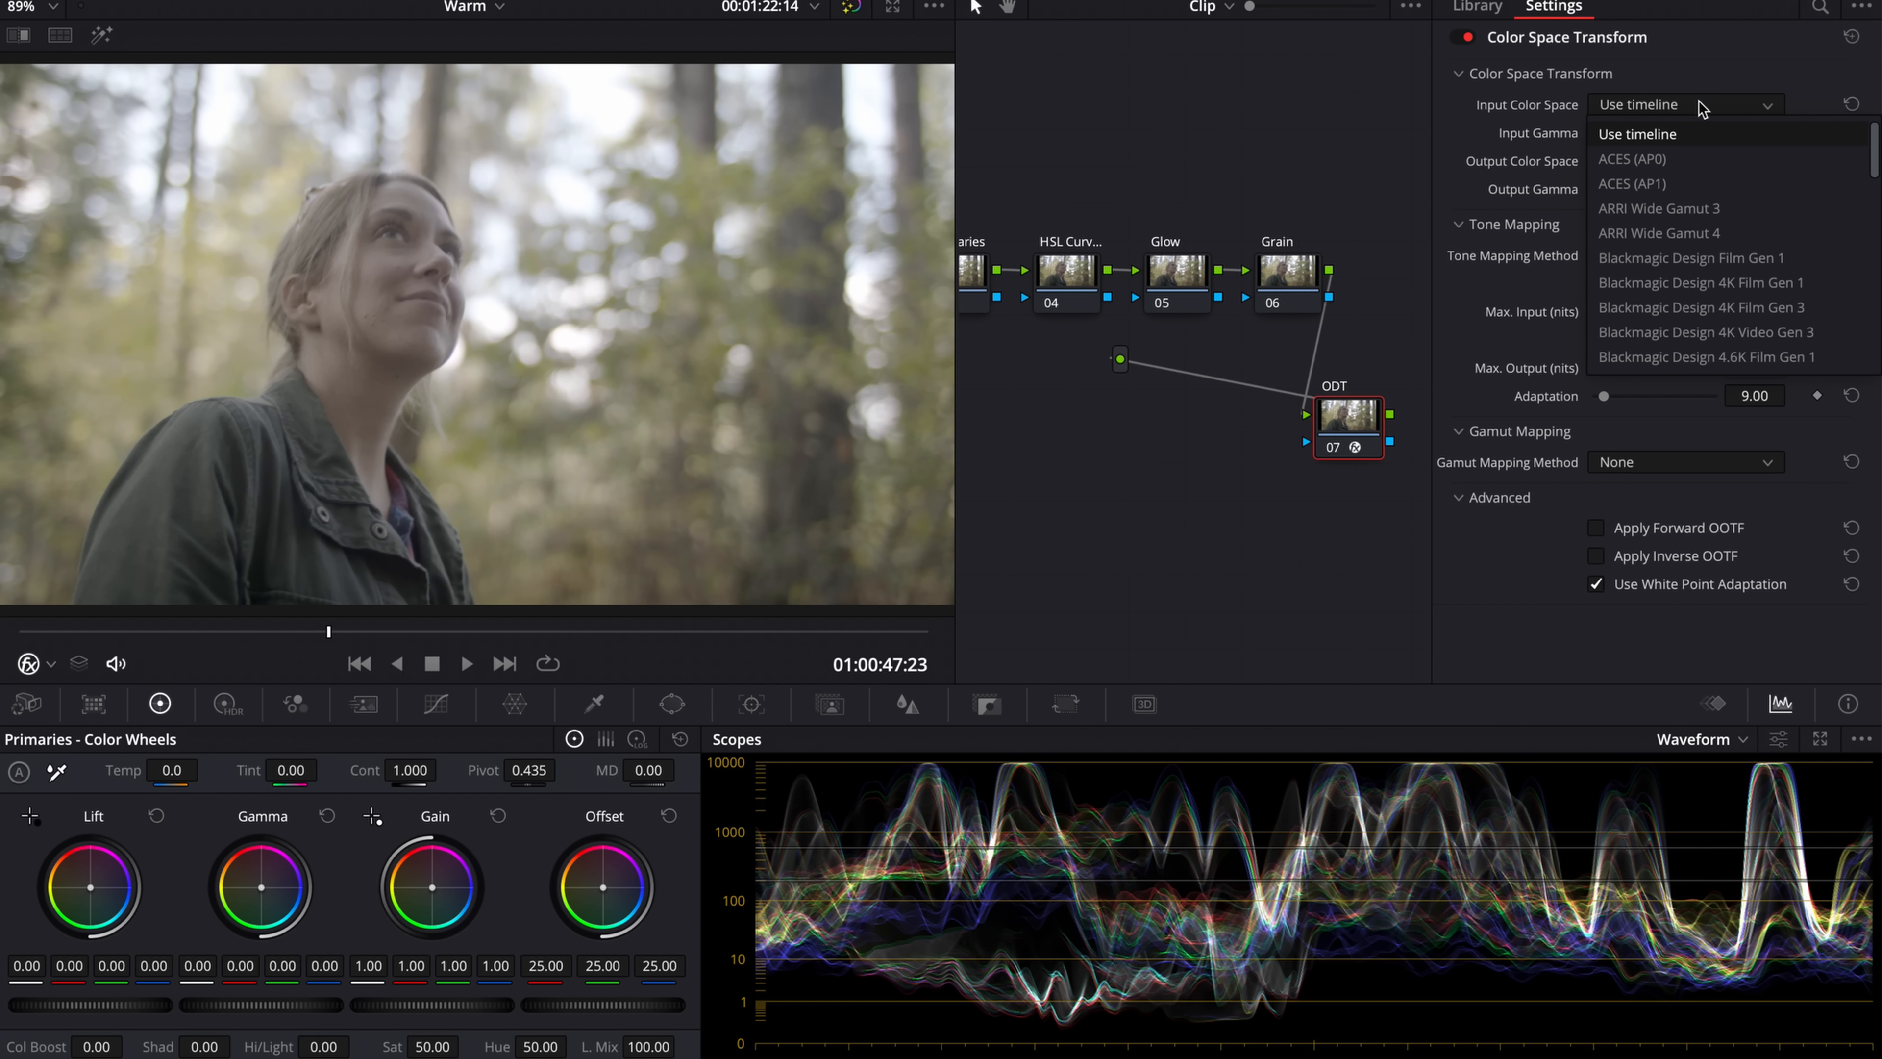
scroll(1701, 149, down, 5)
click(1686, 186)
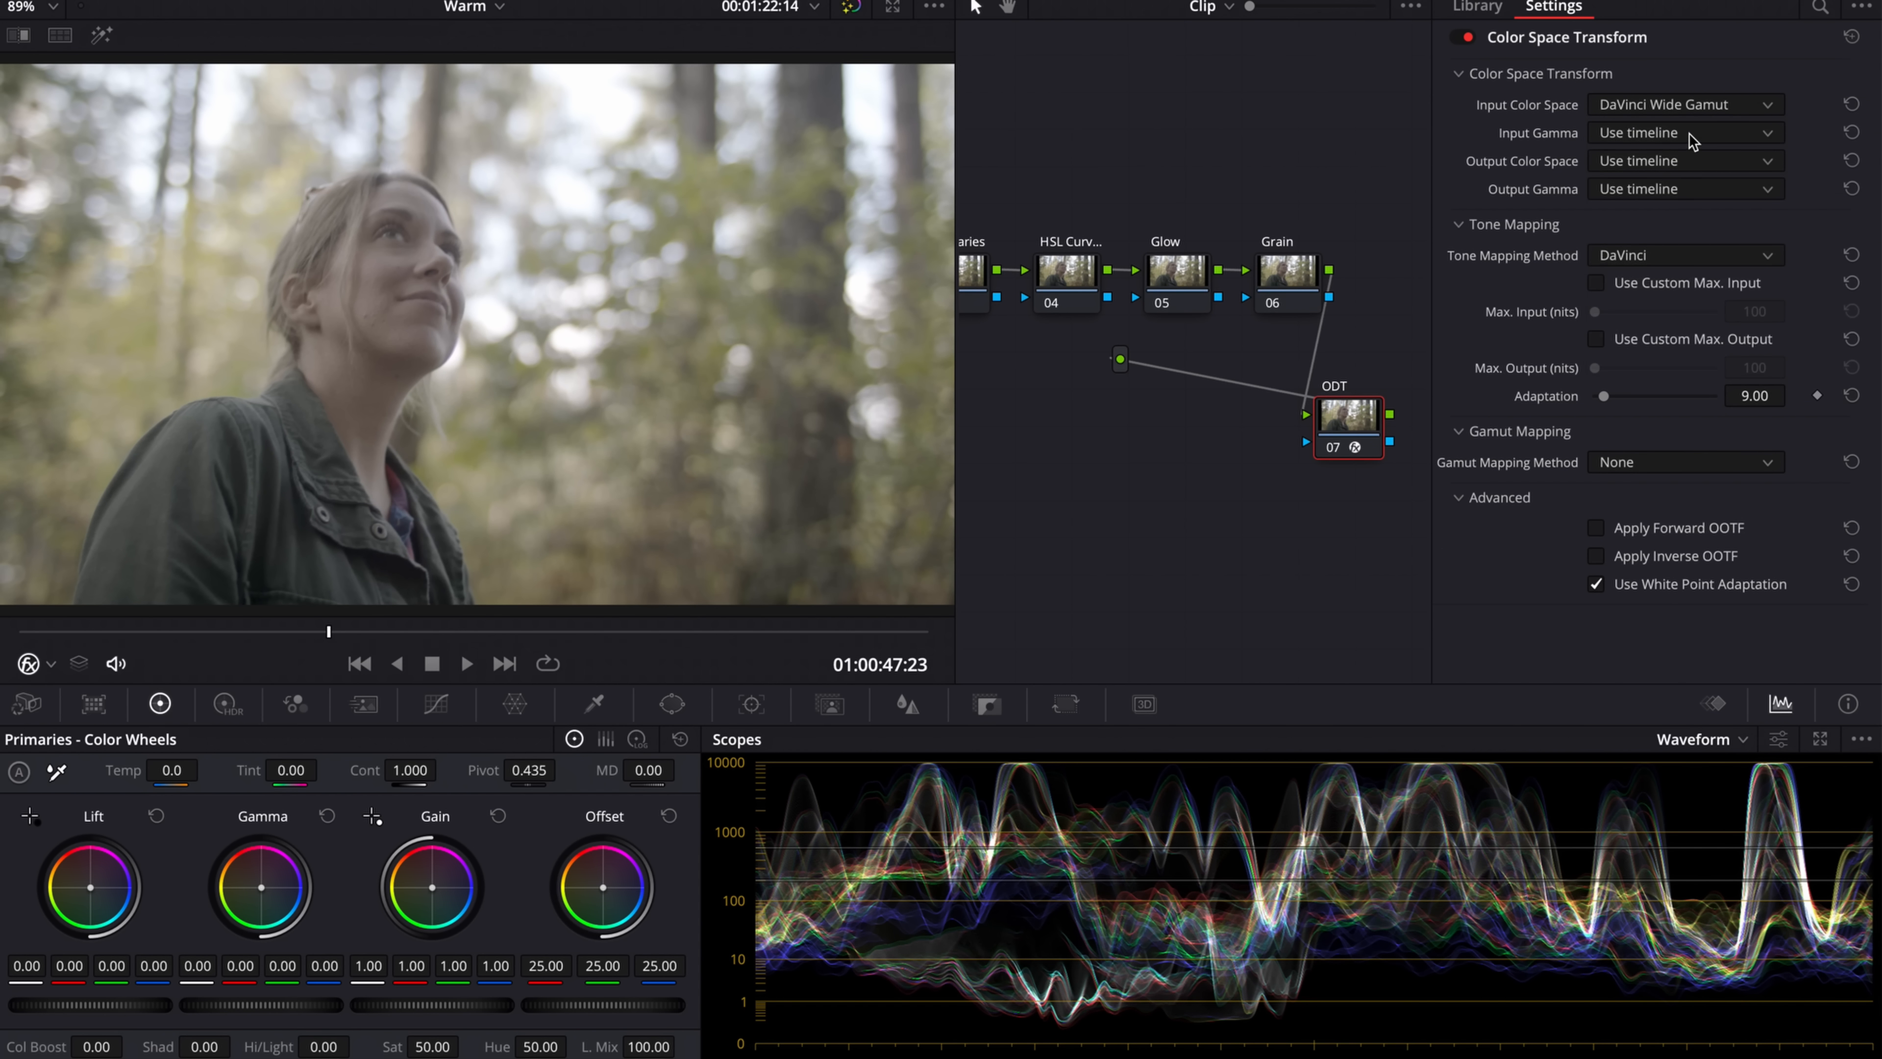
click(1681, 133)
scroll(1683, 290, down, 3)
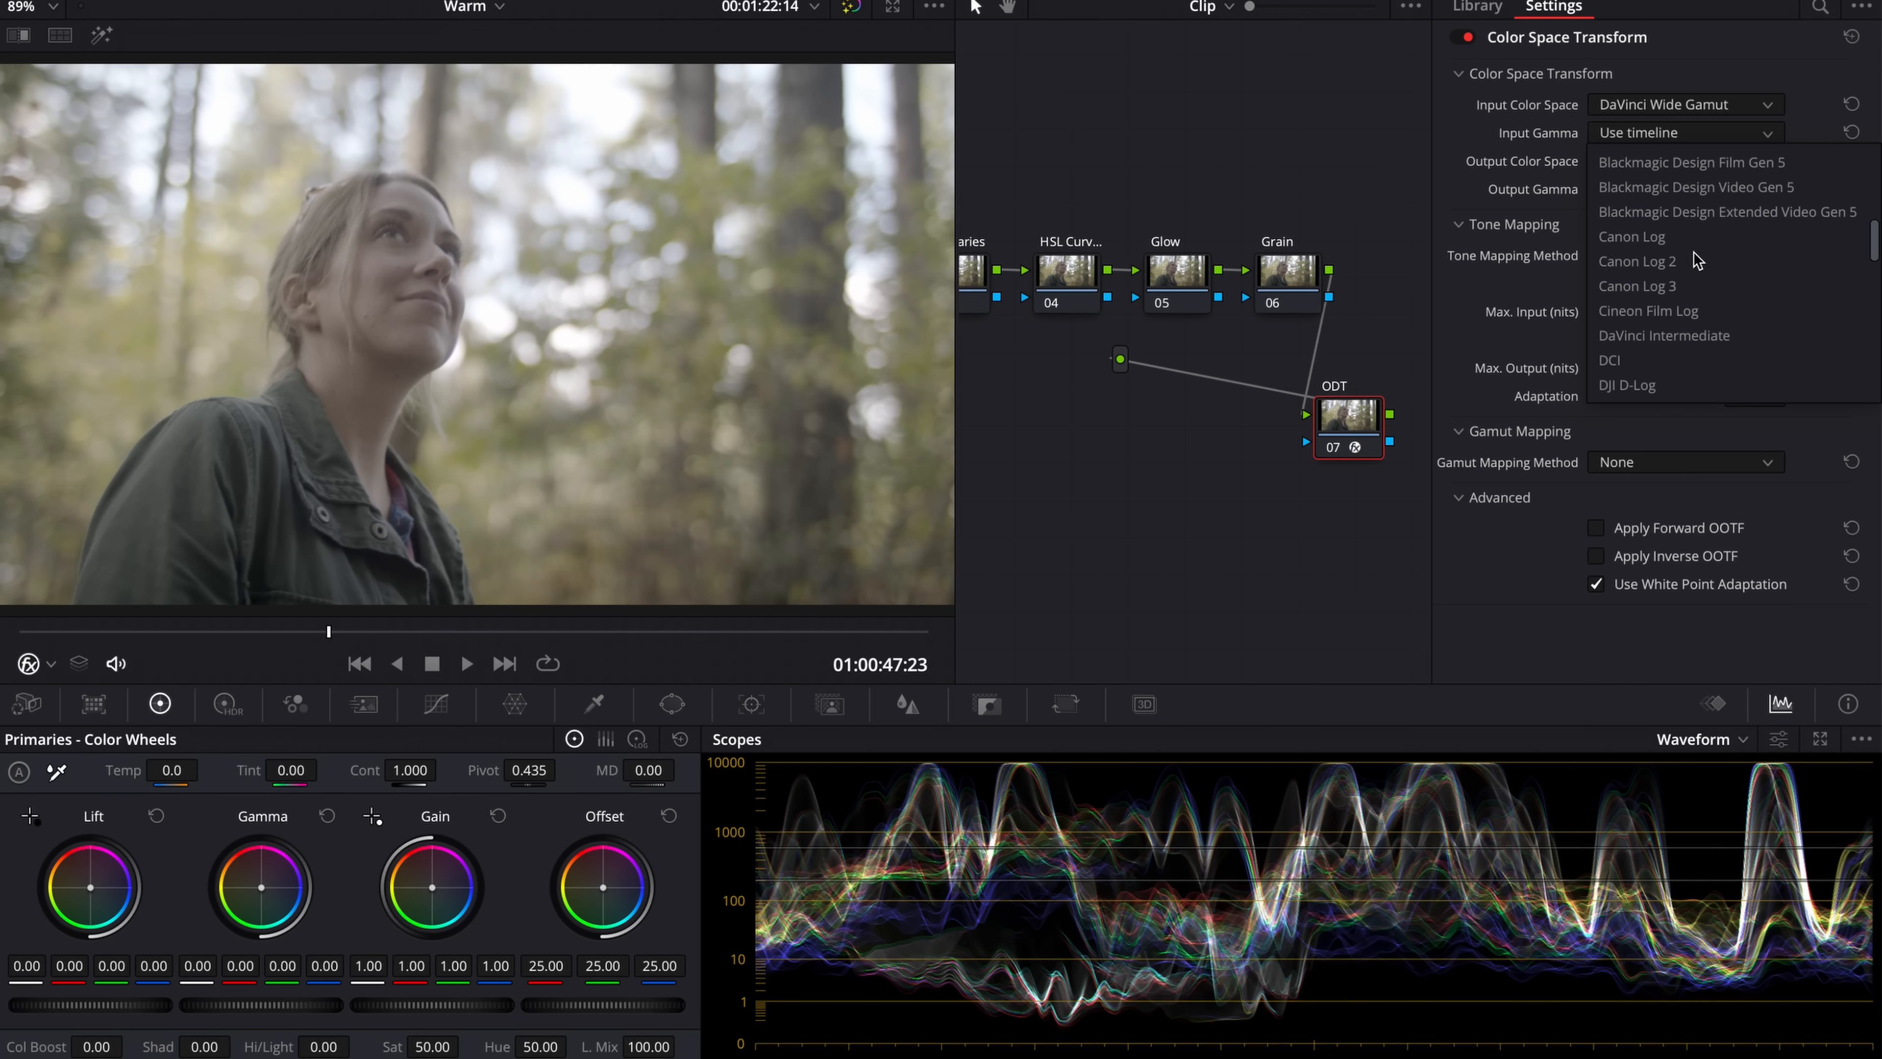
click(1676, 336)
- Set the output color space of the ODT node's Color Space Transform to Rec.709
click(1716, 161)
scroll(1708, 252, down, 4)
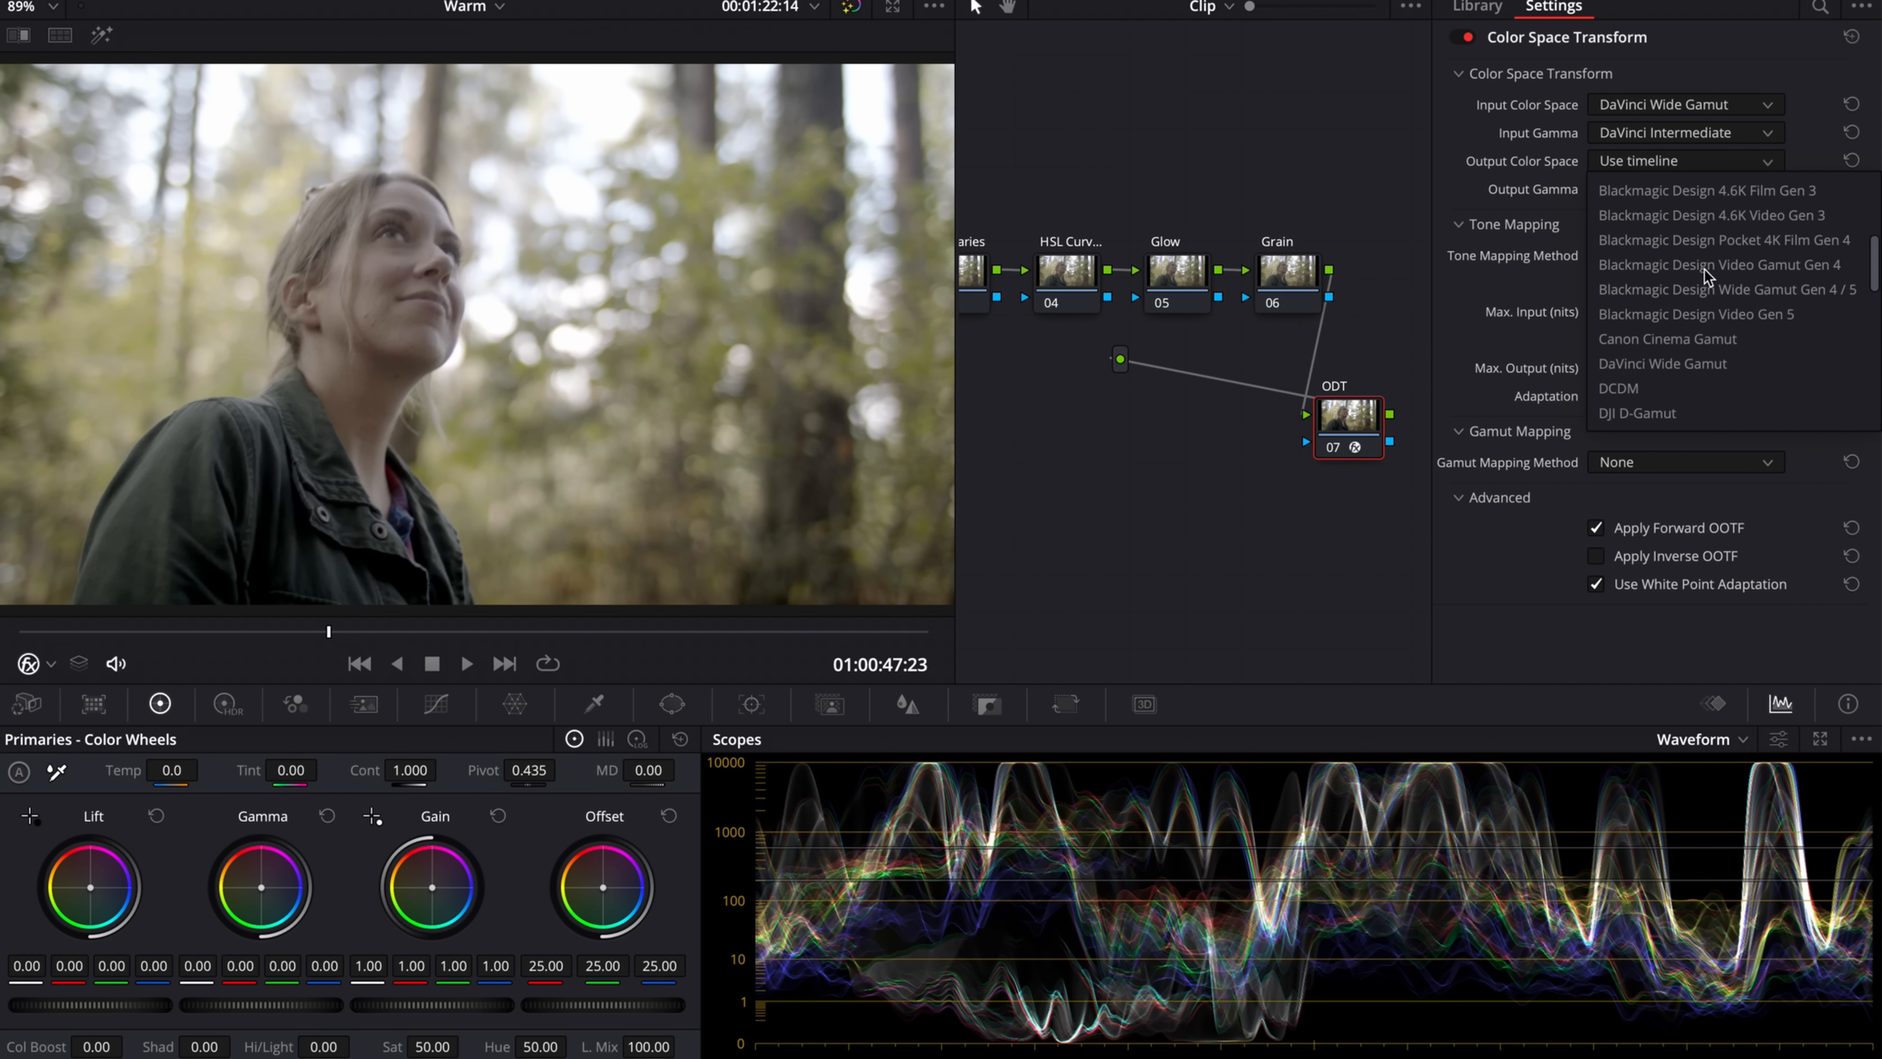
scroll(1706, 276, down, 3)
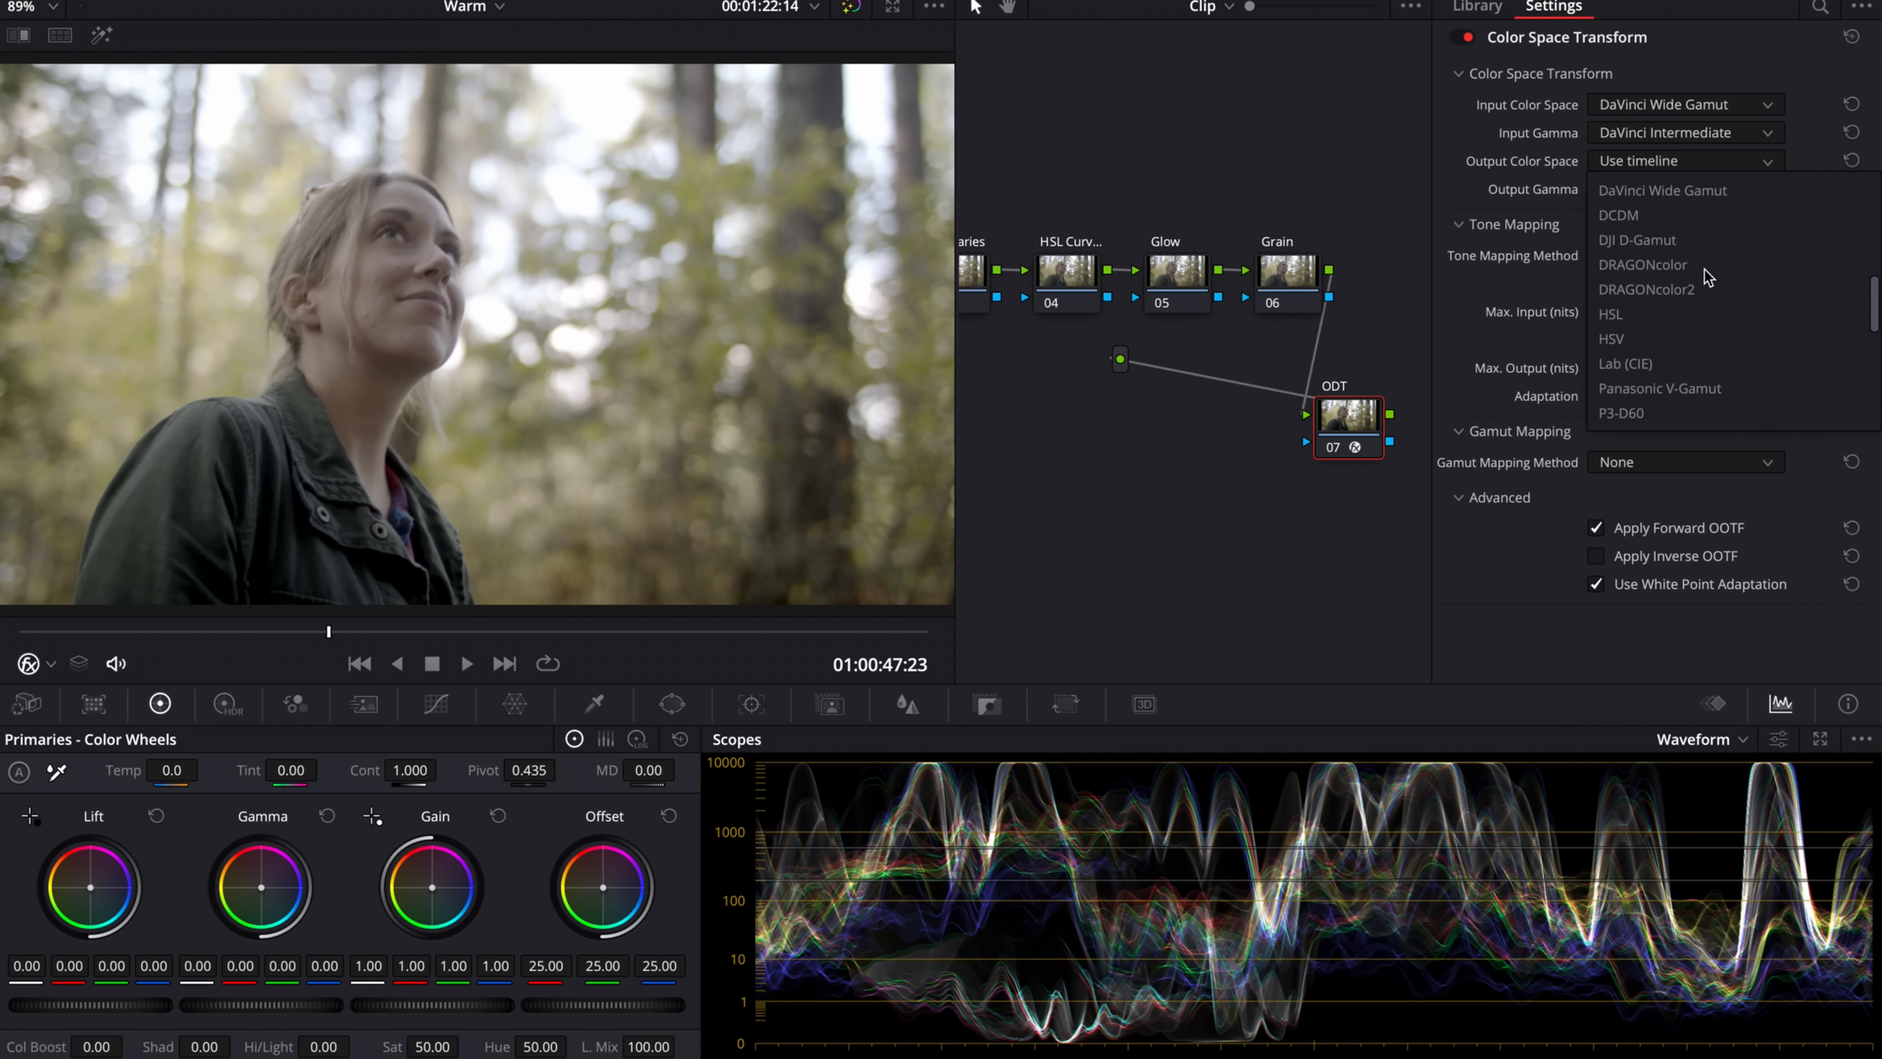
scroll(1708, 278, down, 3)
click(1670, 314)
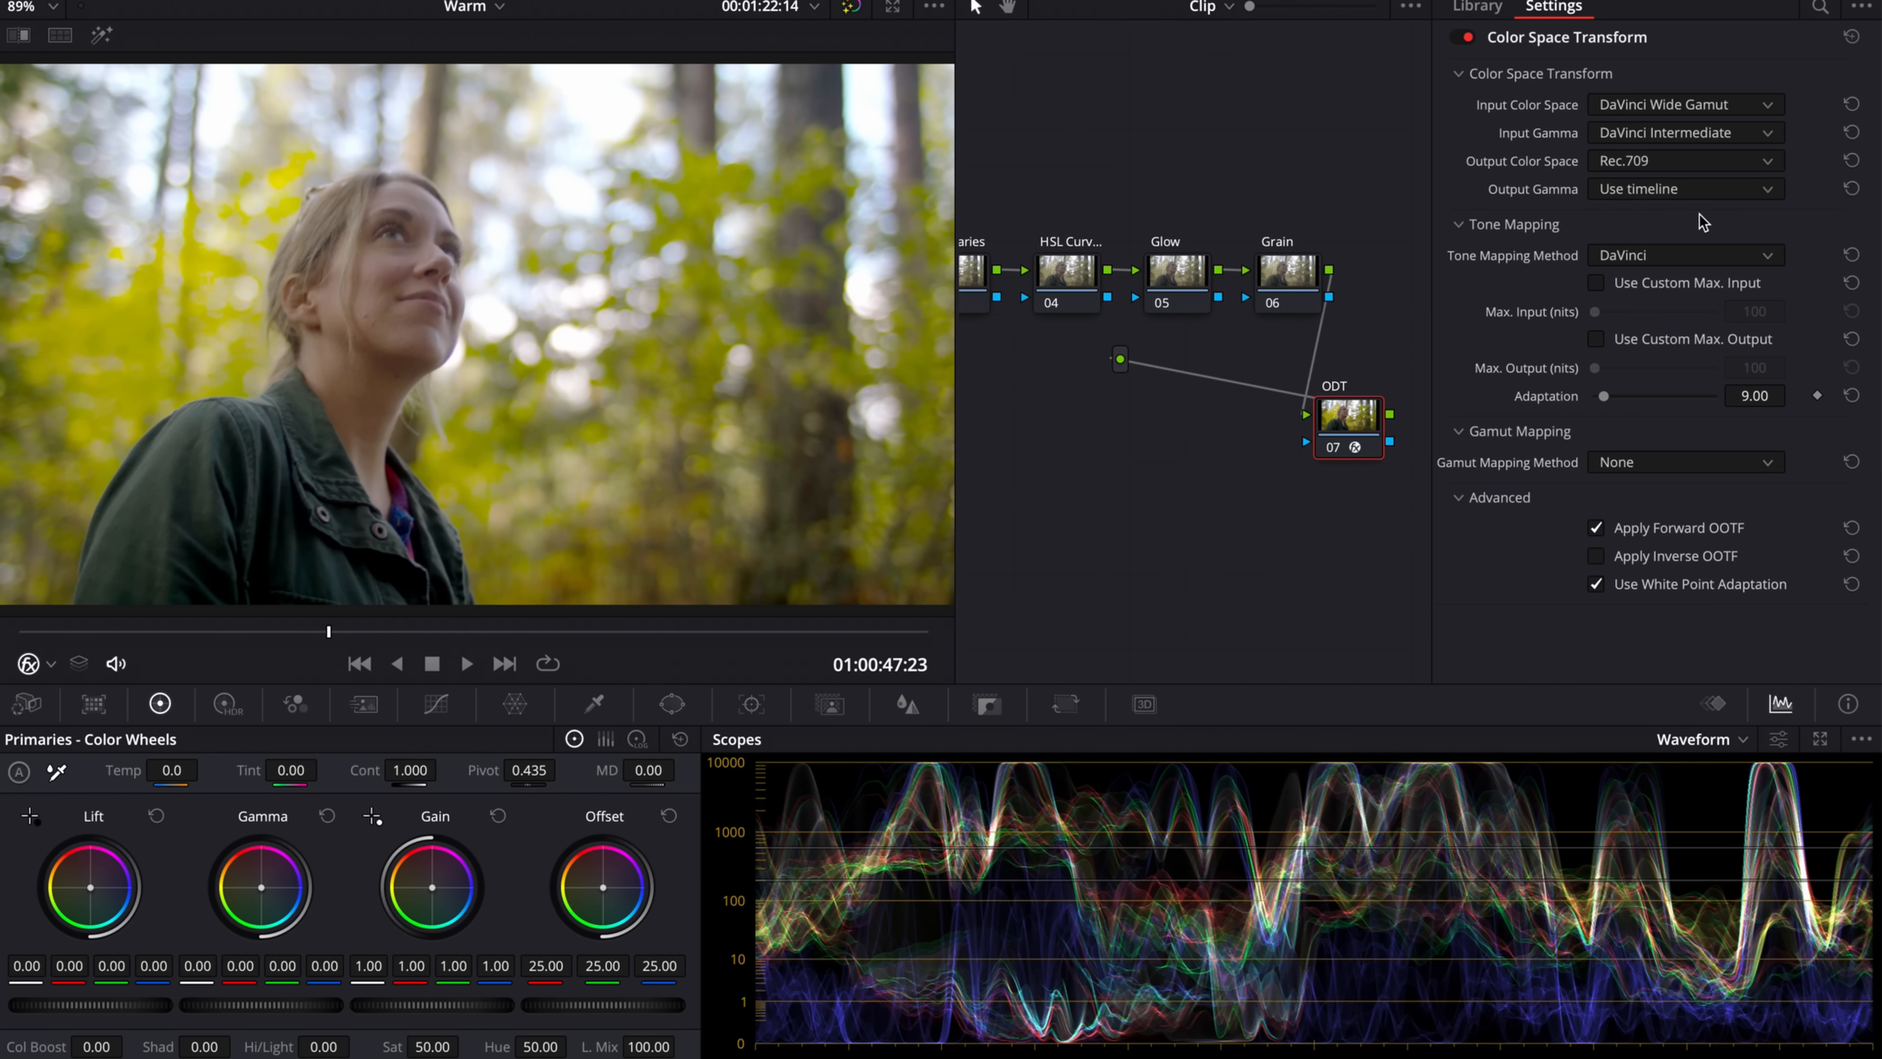
- Set the output gamma of the ODT node's Color Space Transform to Gamma 2.4
click(1717, 191)
scroll(1708, 259, down, 5)
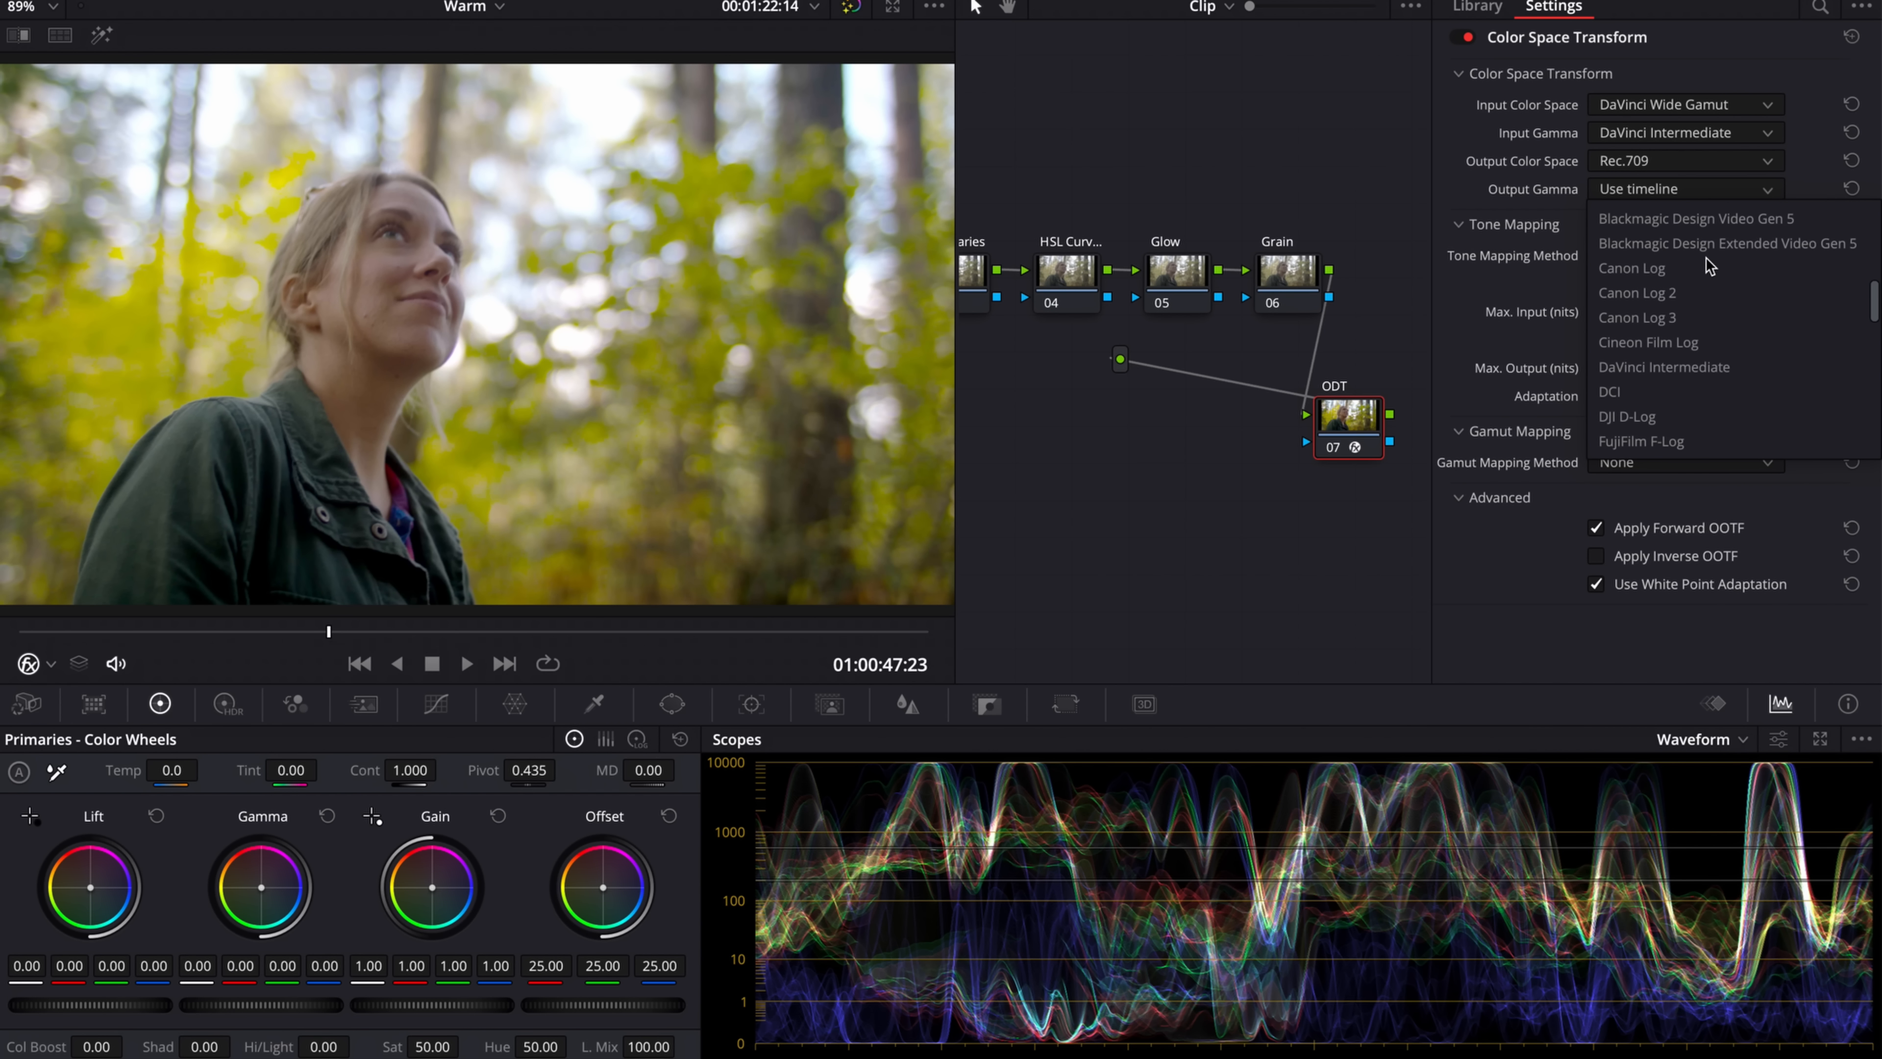
scroll(1664, 323, down, 3)
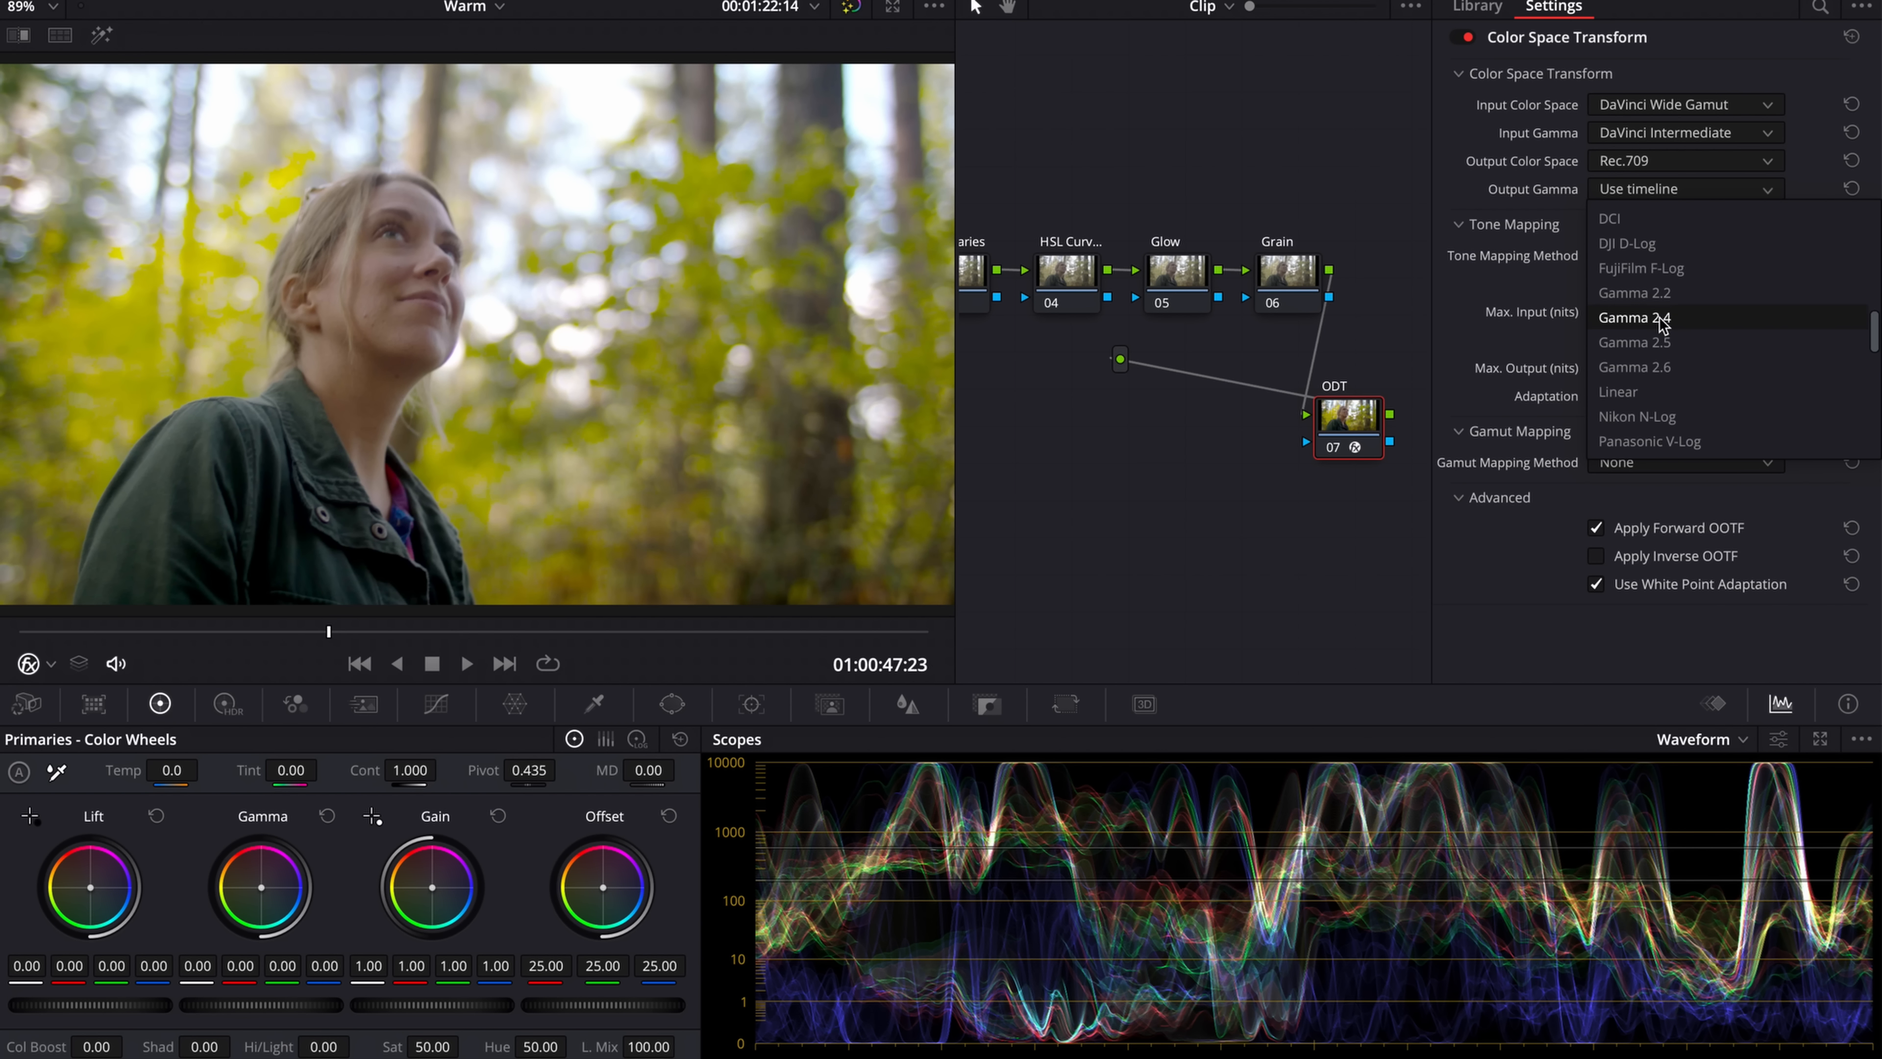
click(1664, 318)
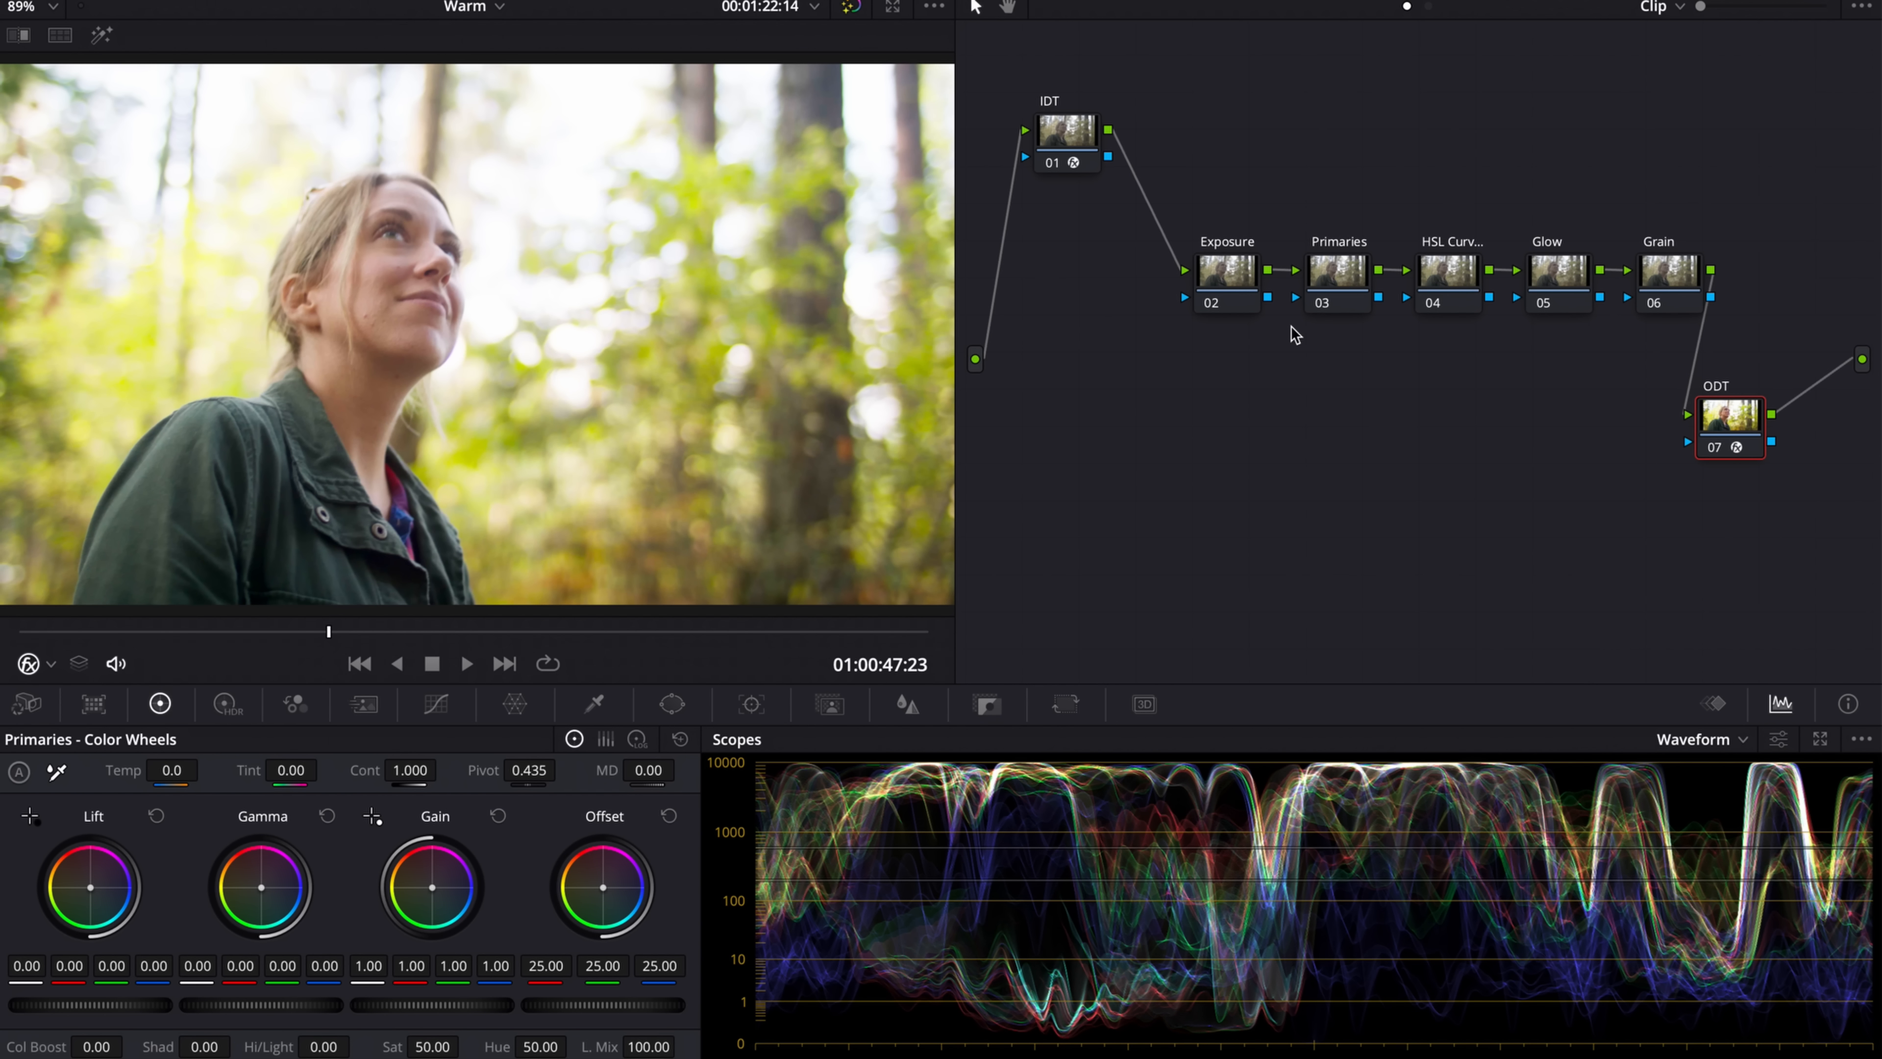
- Show the reference still beside the clip and lower the white point of the Exposure node's custom curve to about 63% of the graph height
click(1221, 273)
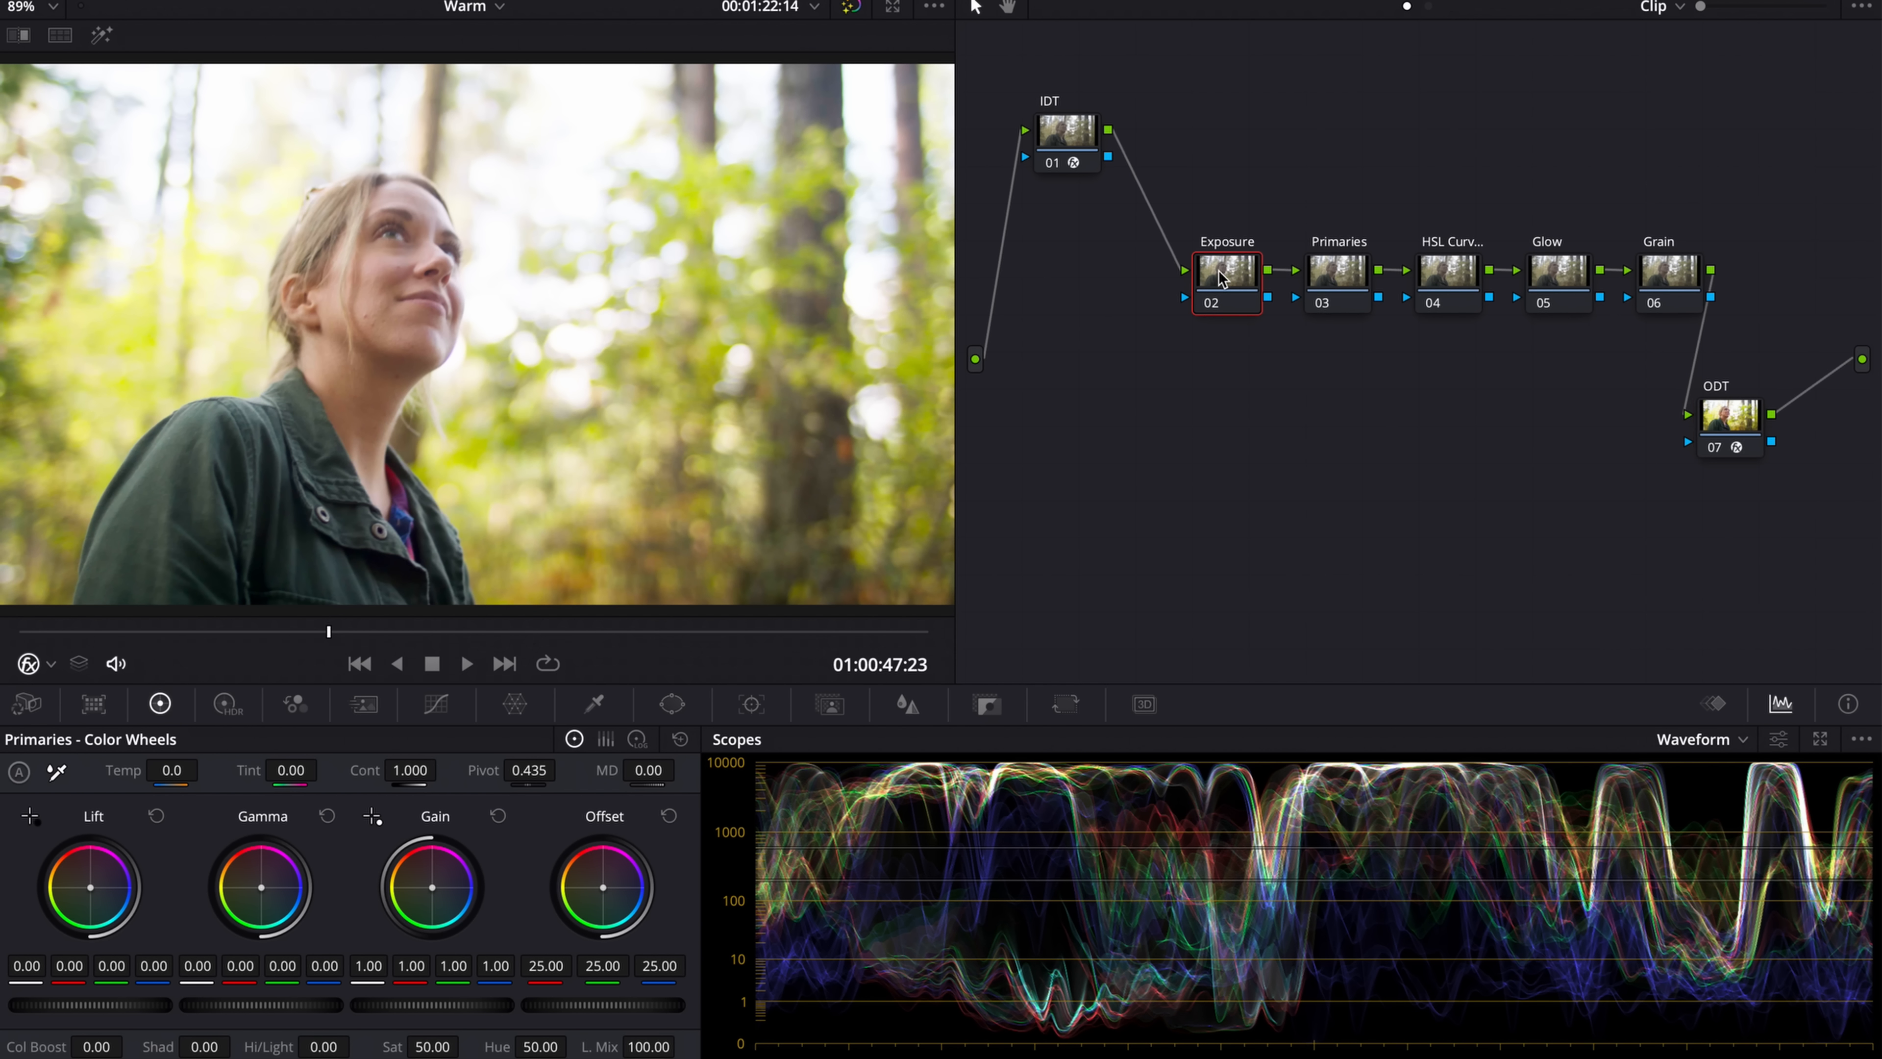
click(61, 34)
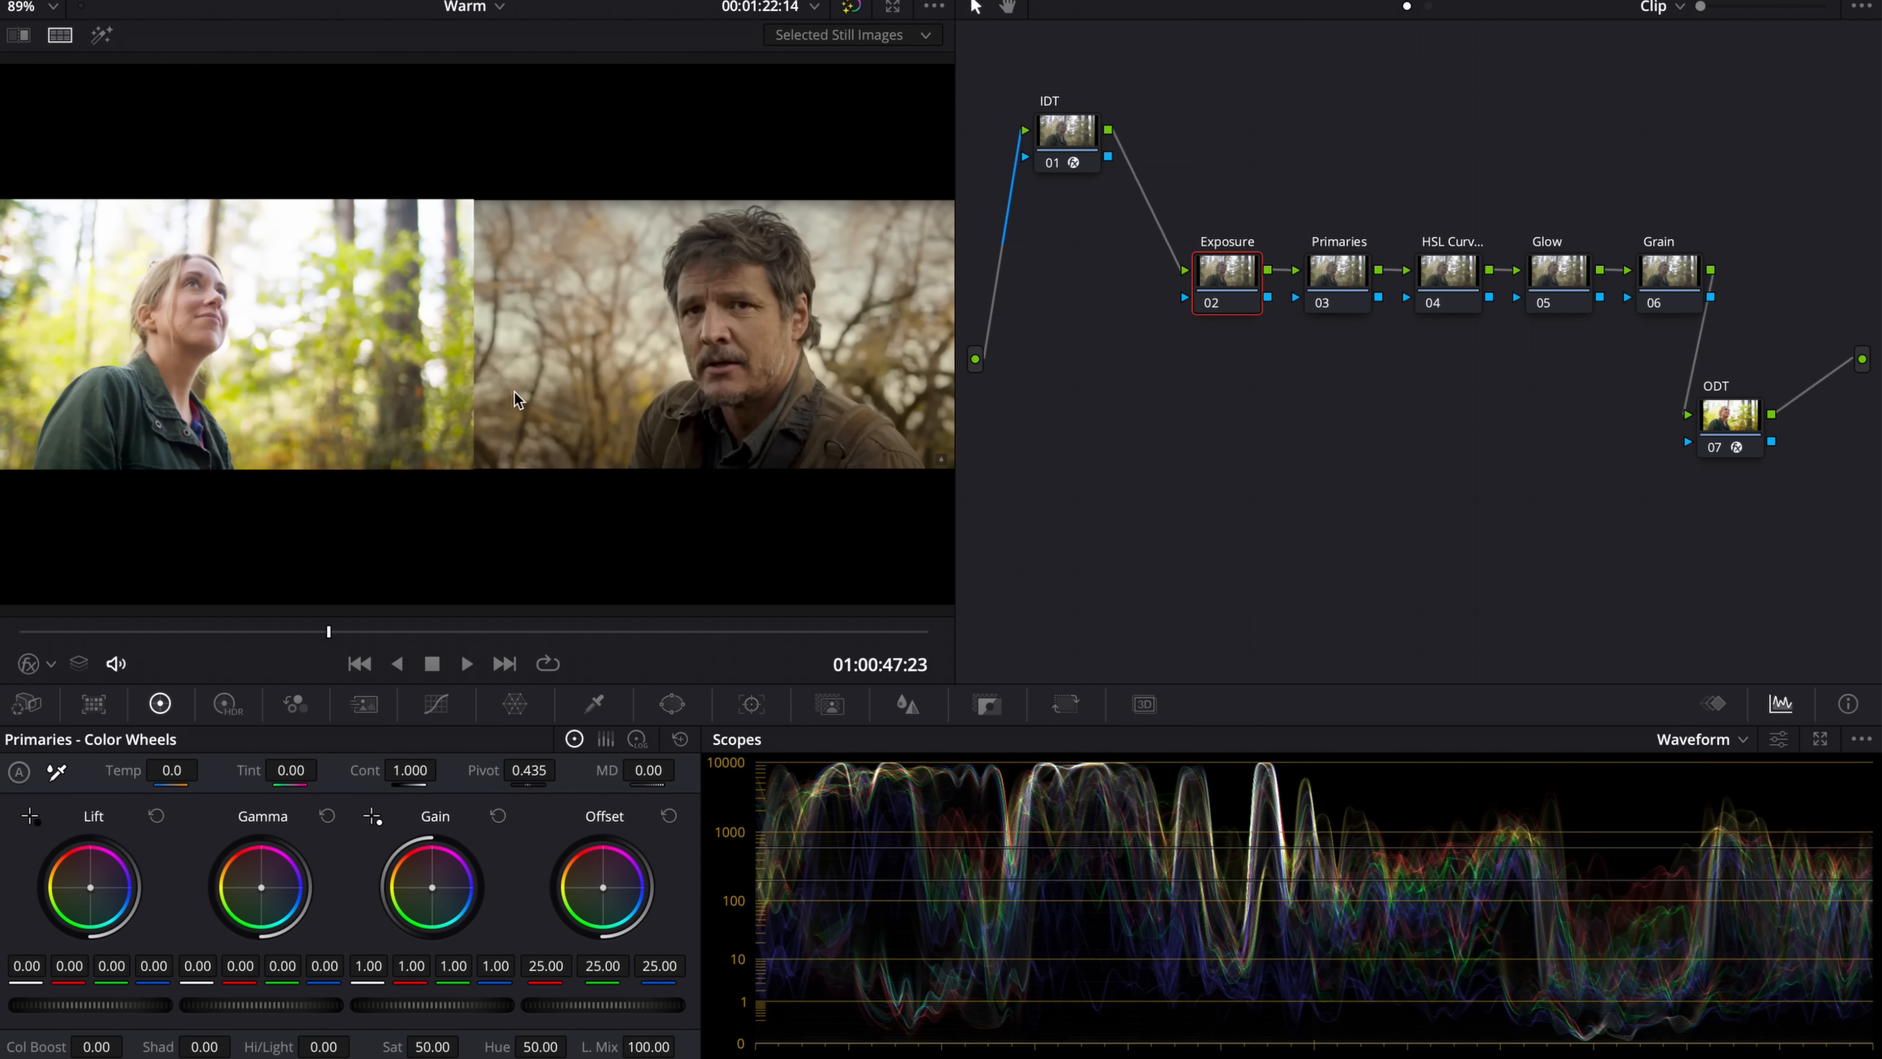
click(442, 704)
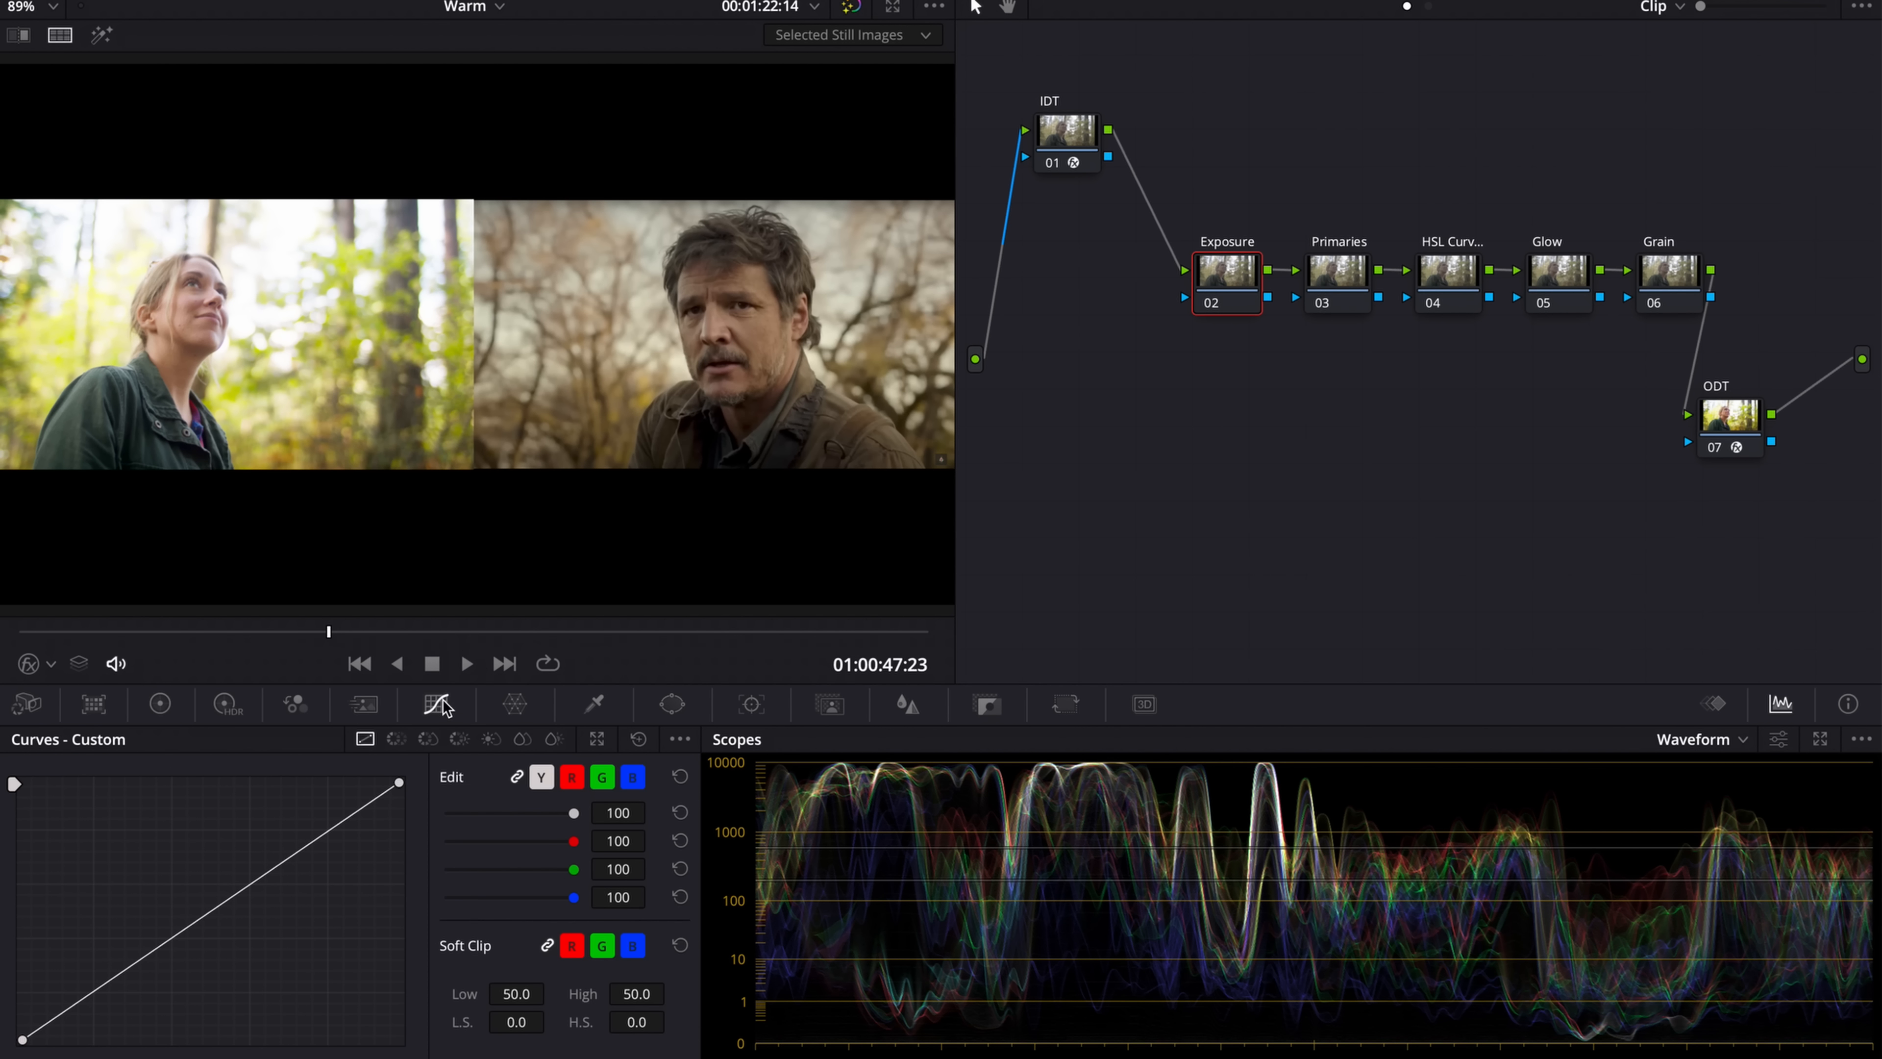
click(599, 738)
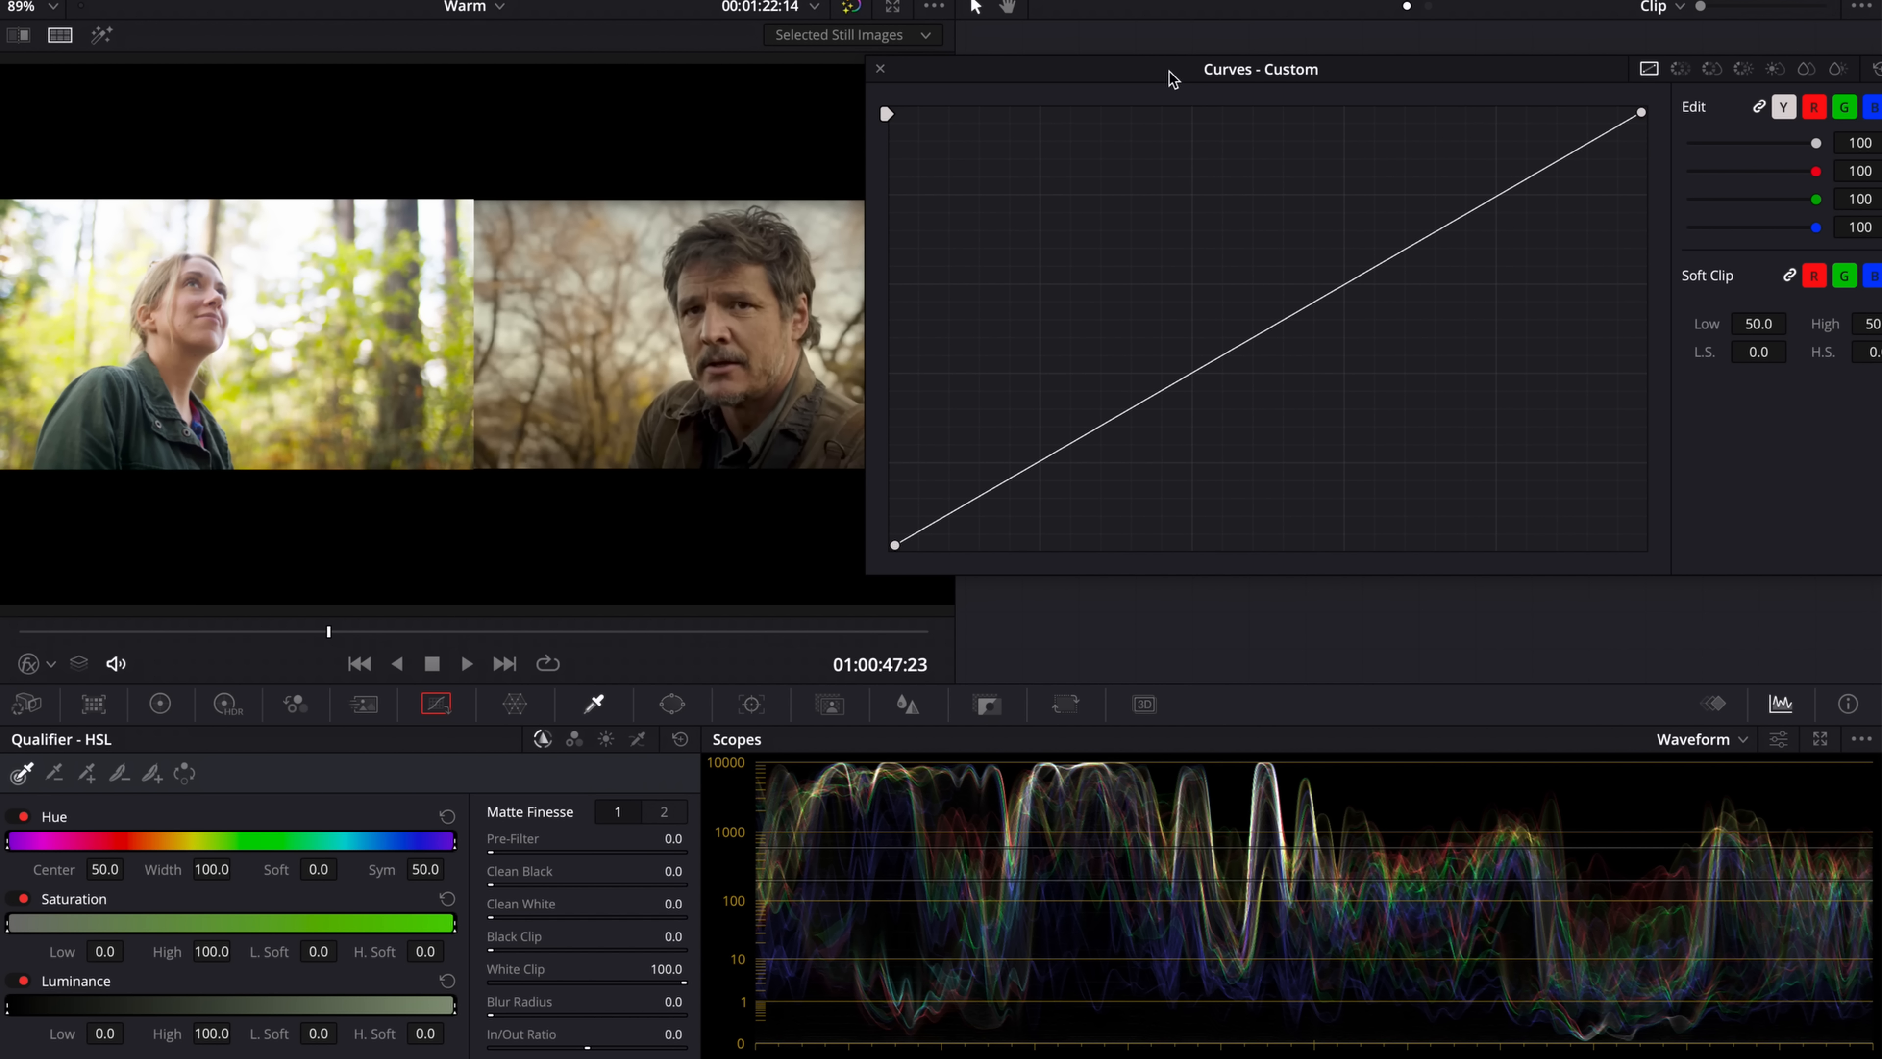
drag(1171, 75, 1151, 16)
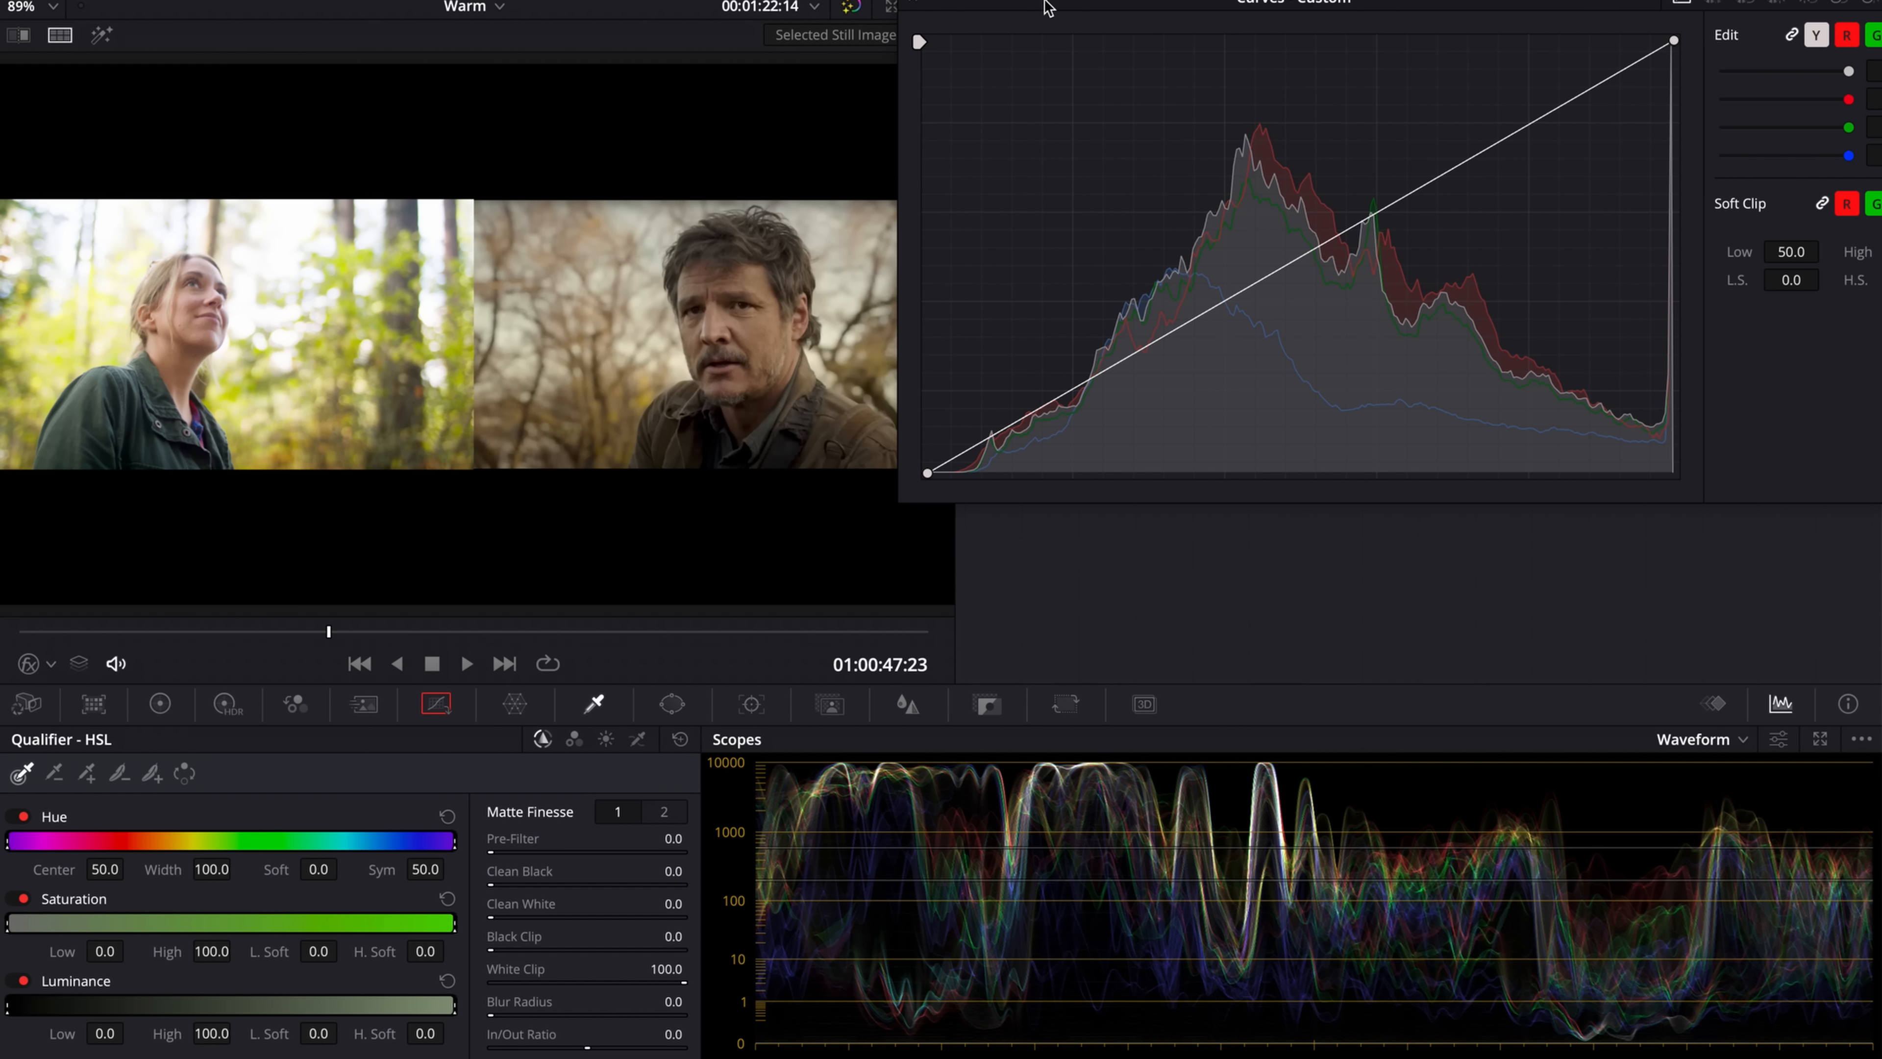
drag(1066, 7, 913, 6)
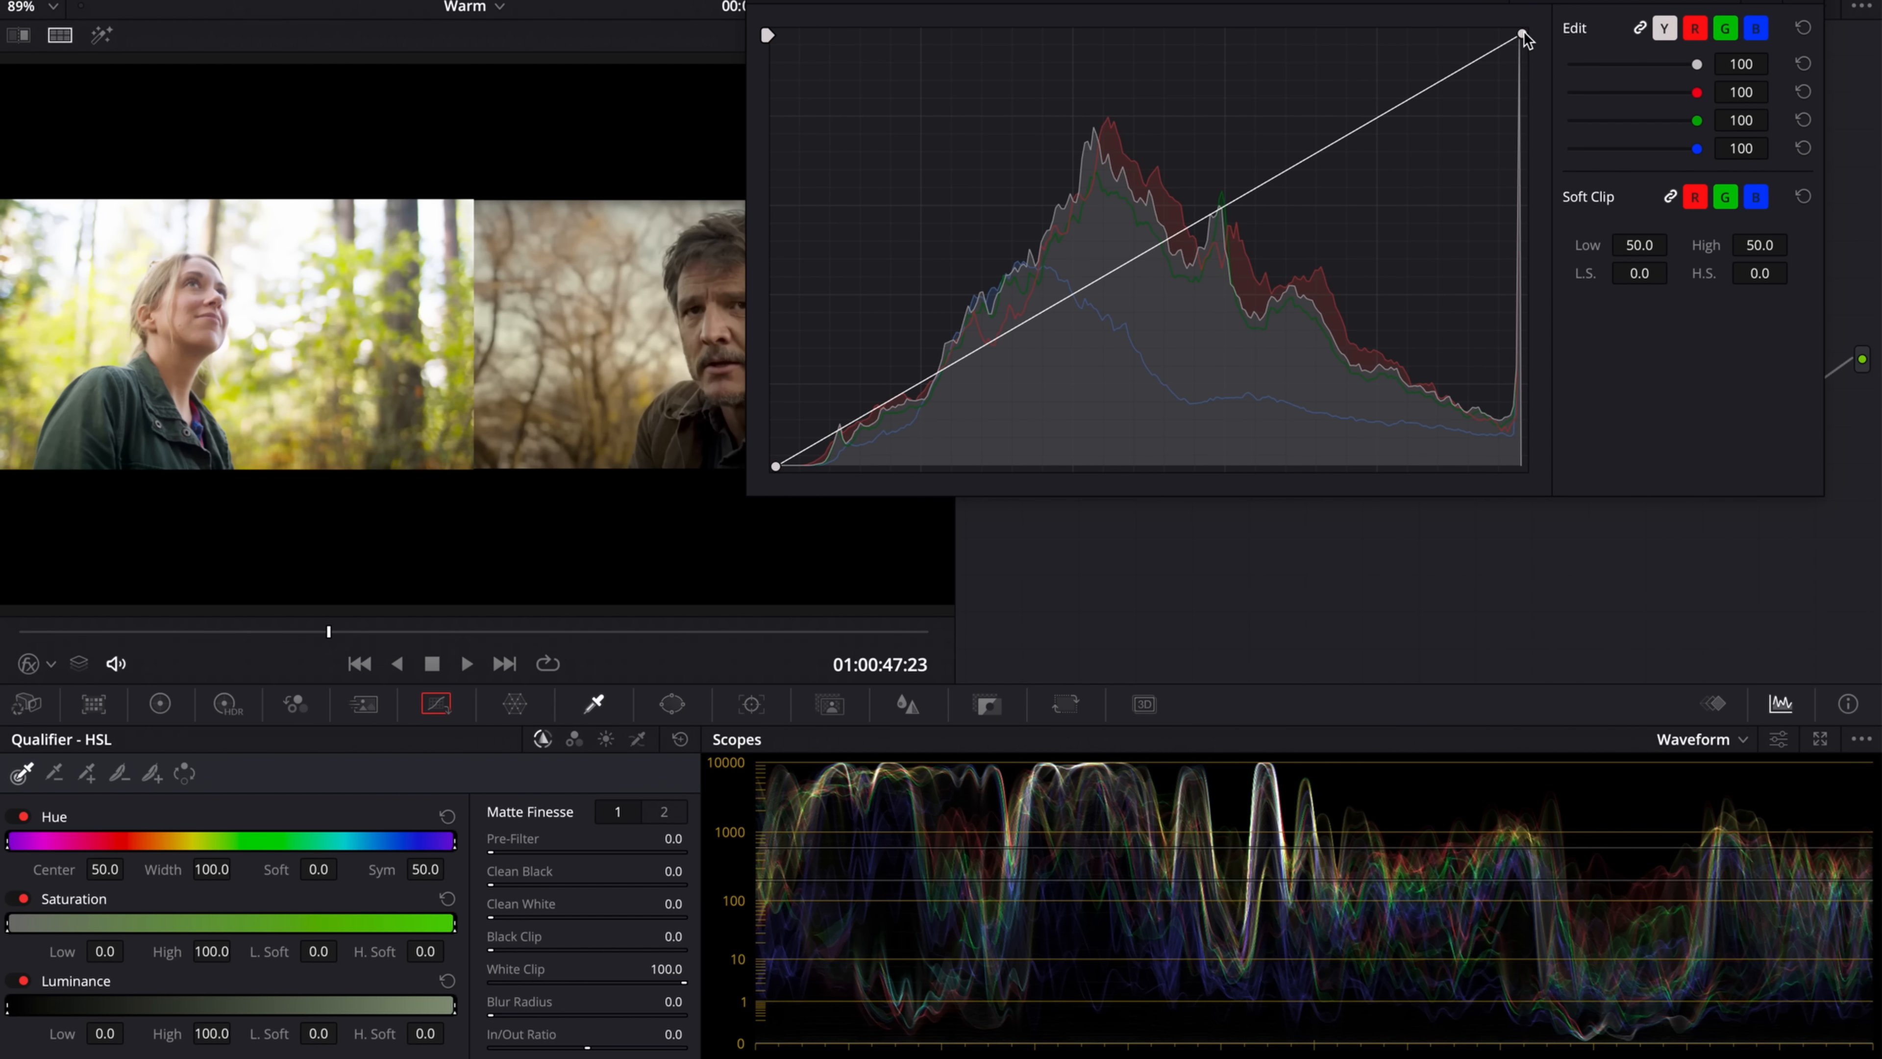
drag(1523, 34, 1559, 193)
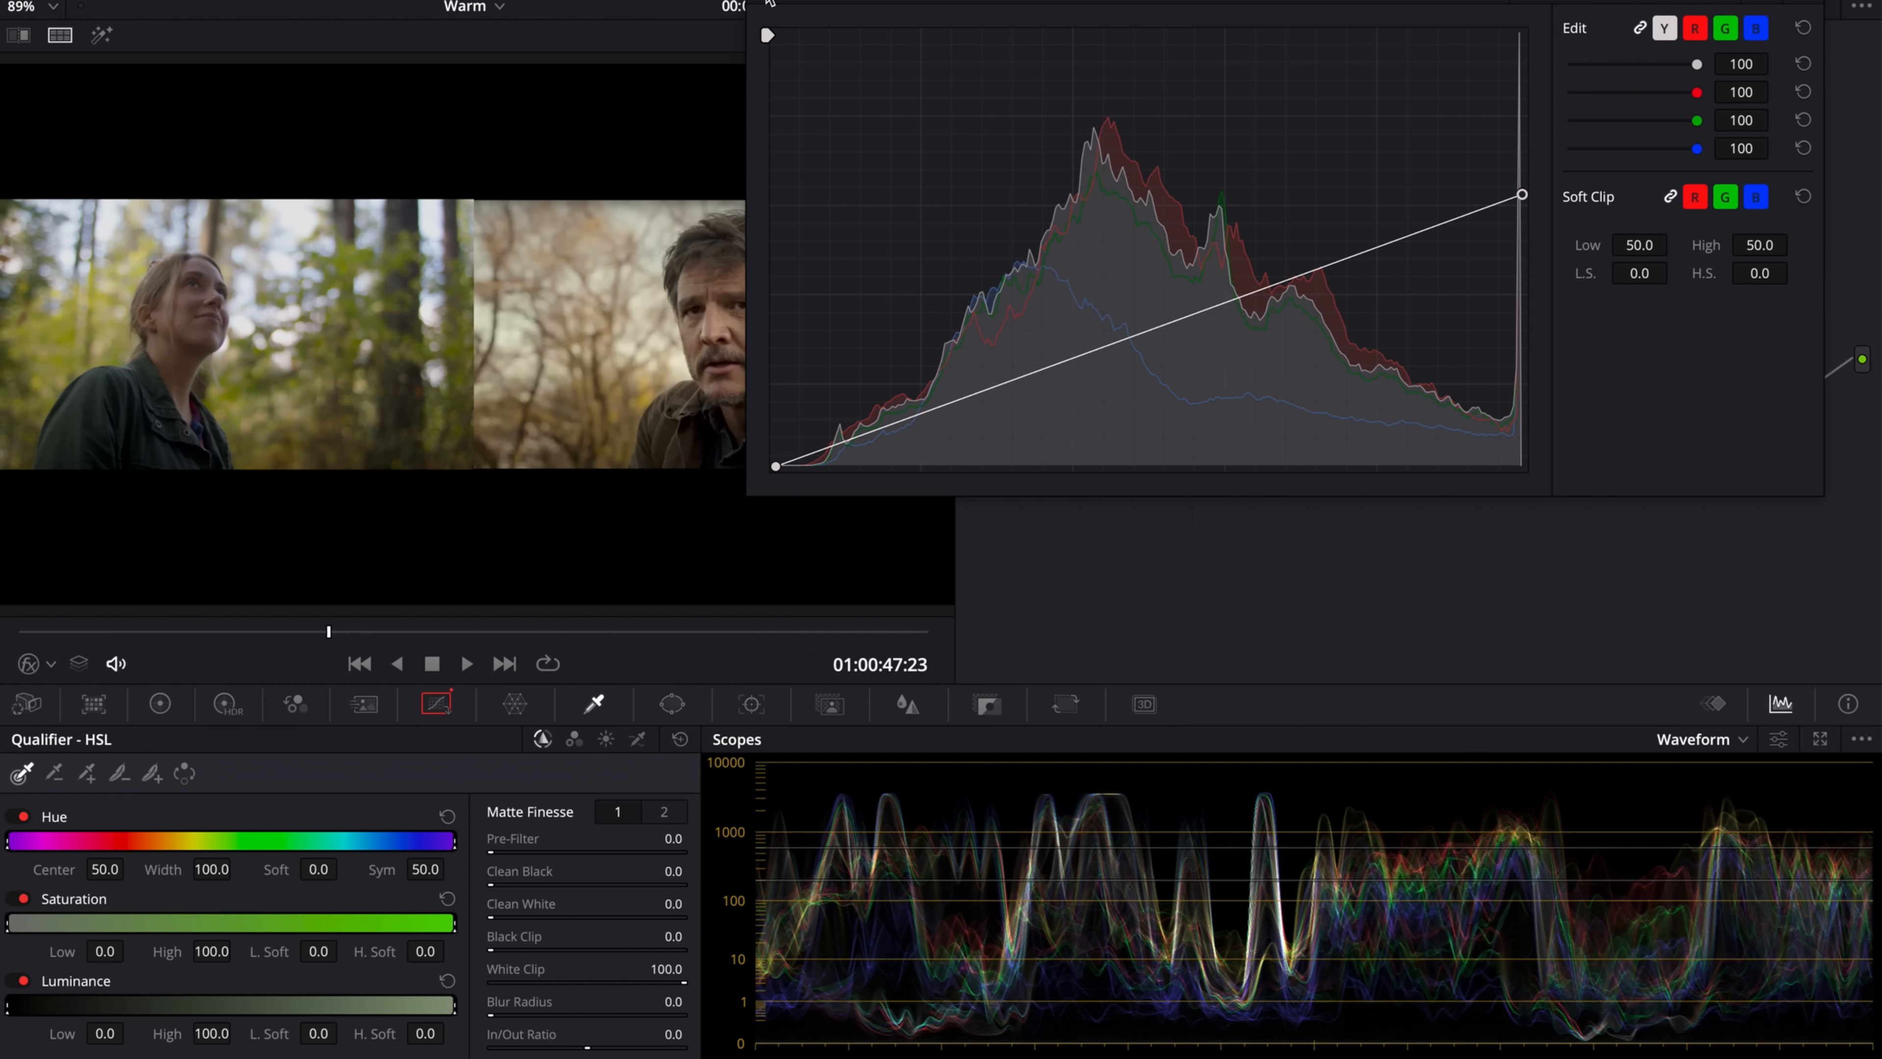
click(764, 0)
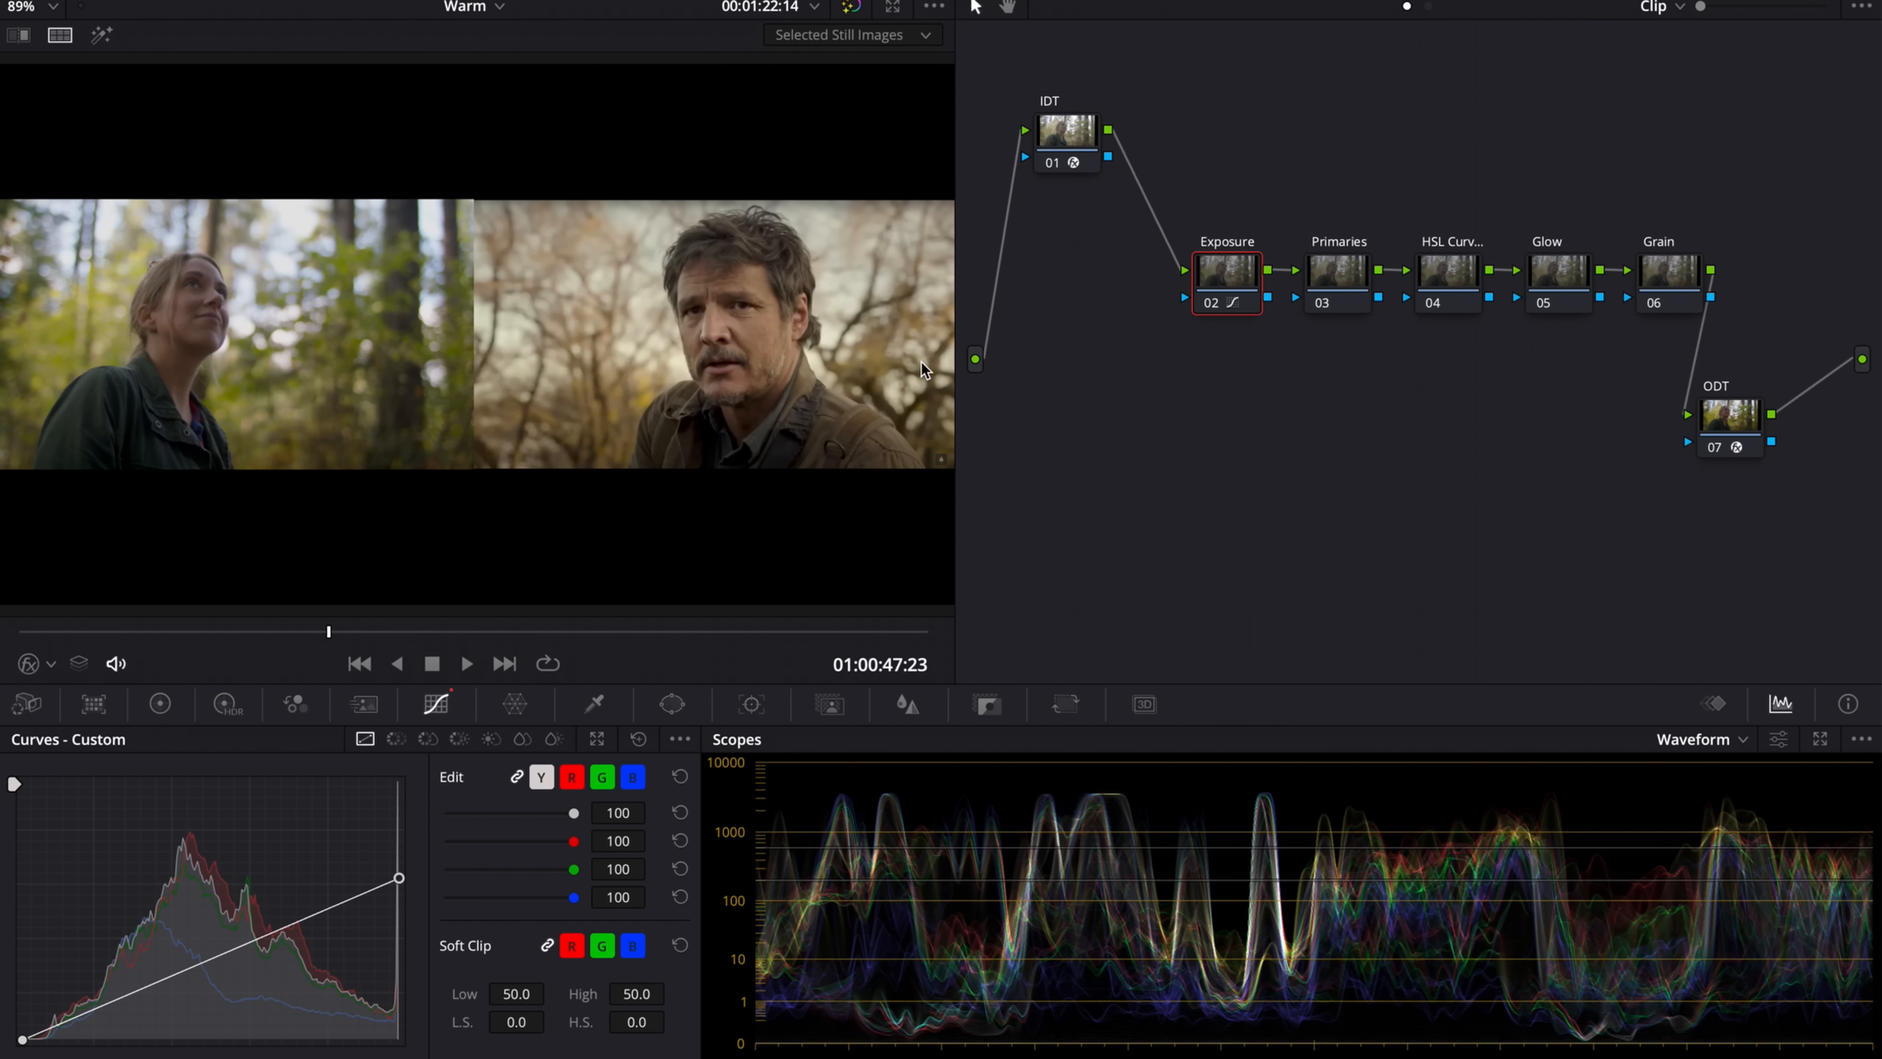
- Set the Global exposure of the Exposure node's HDR color wheels to 0.50
click(229, 707)
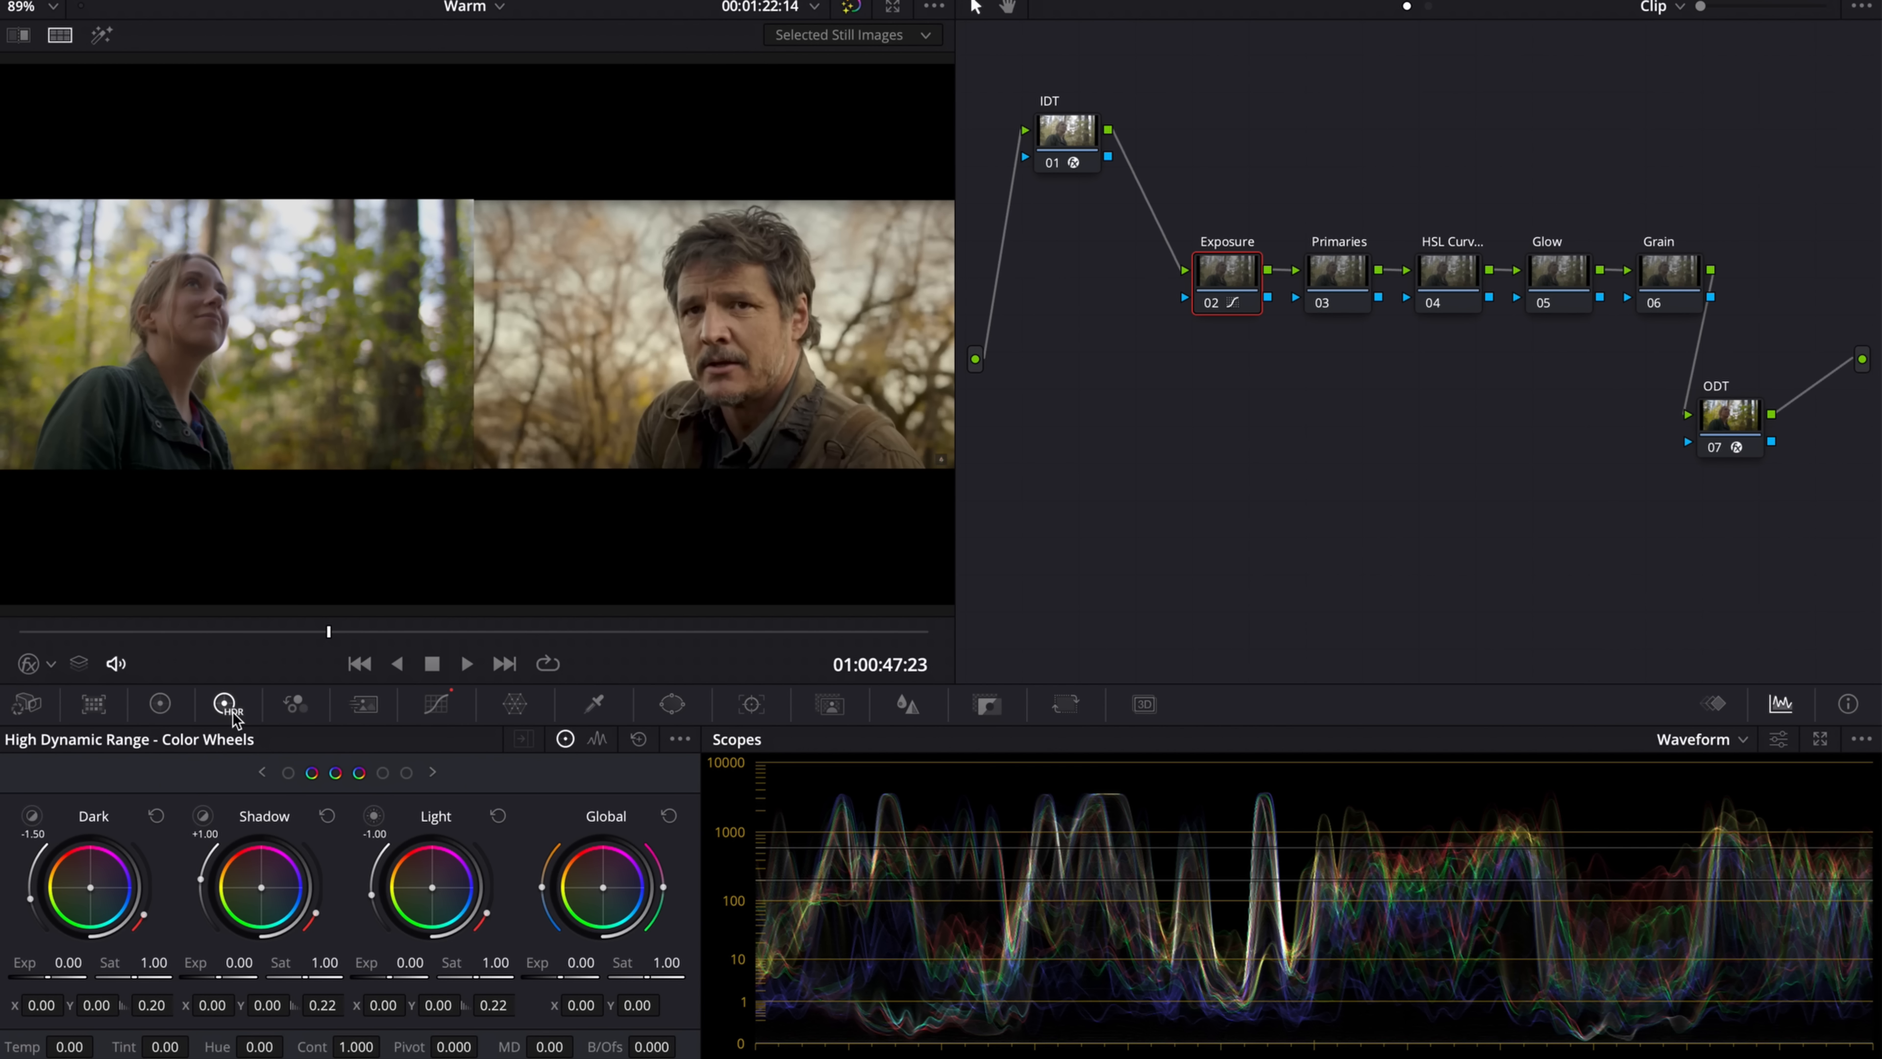
click(580, 963)
text(0.5)
key(Return)
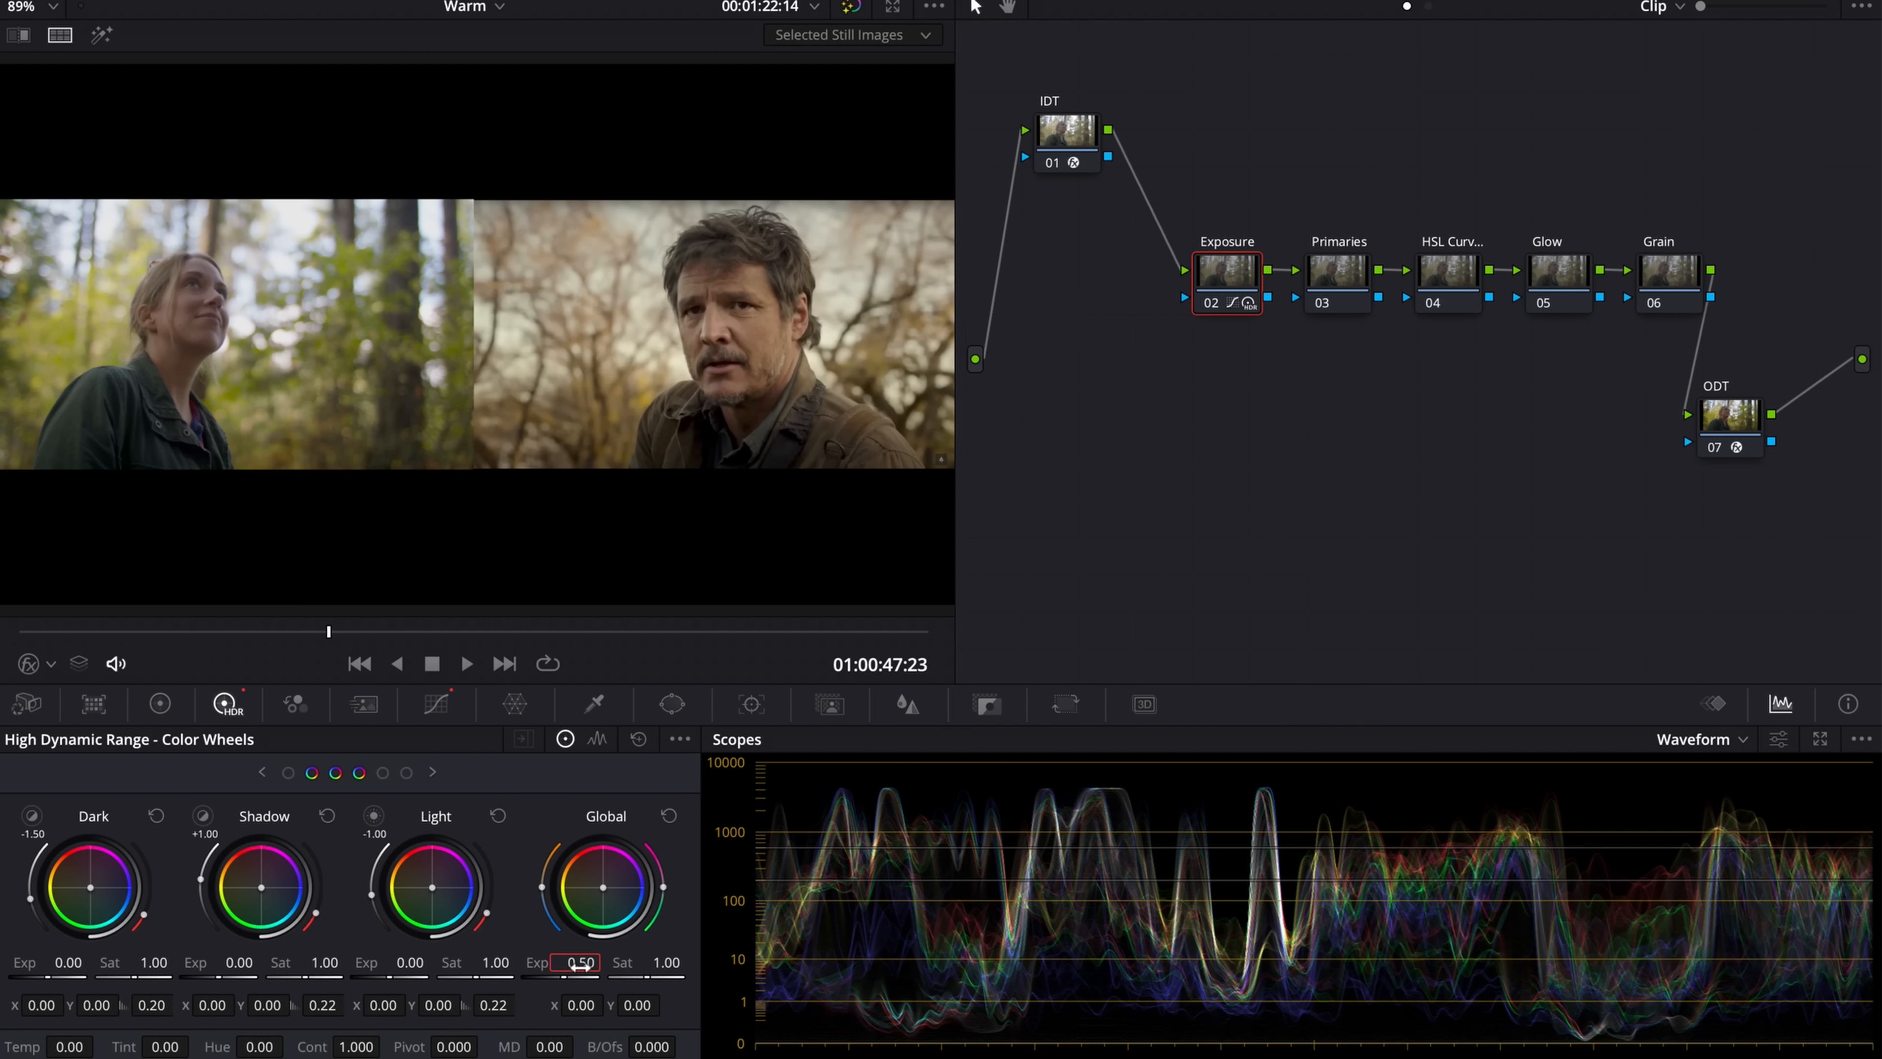
drag(580, 966, 589, 965)
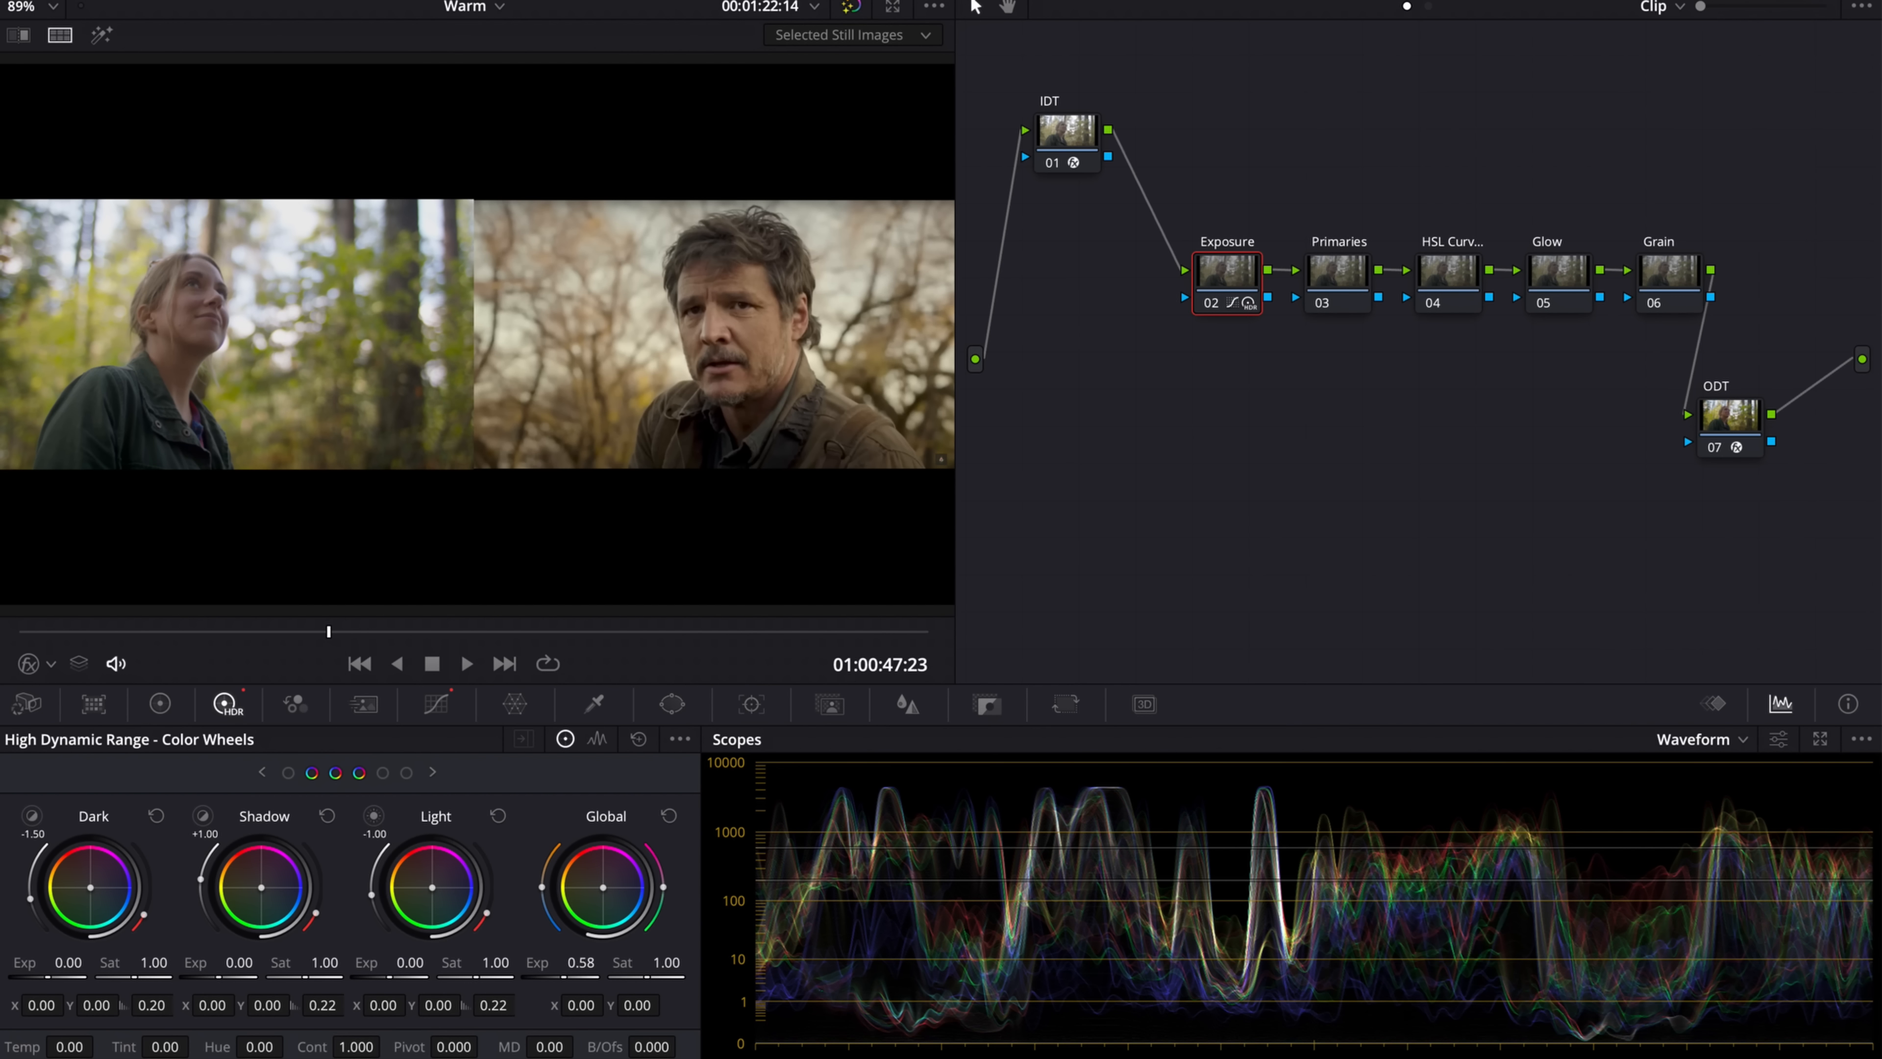
click(581, 965)
text(.5)
key(Return)
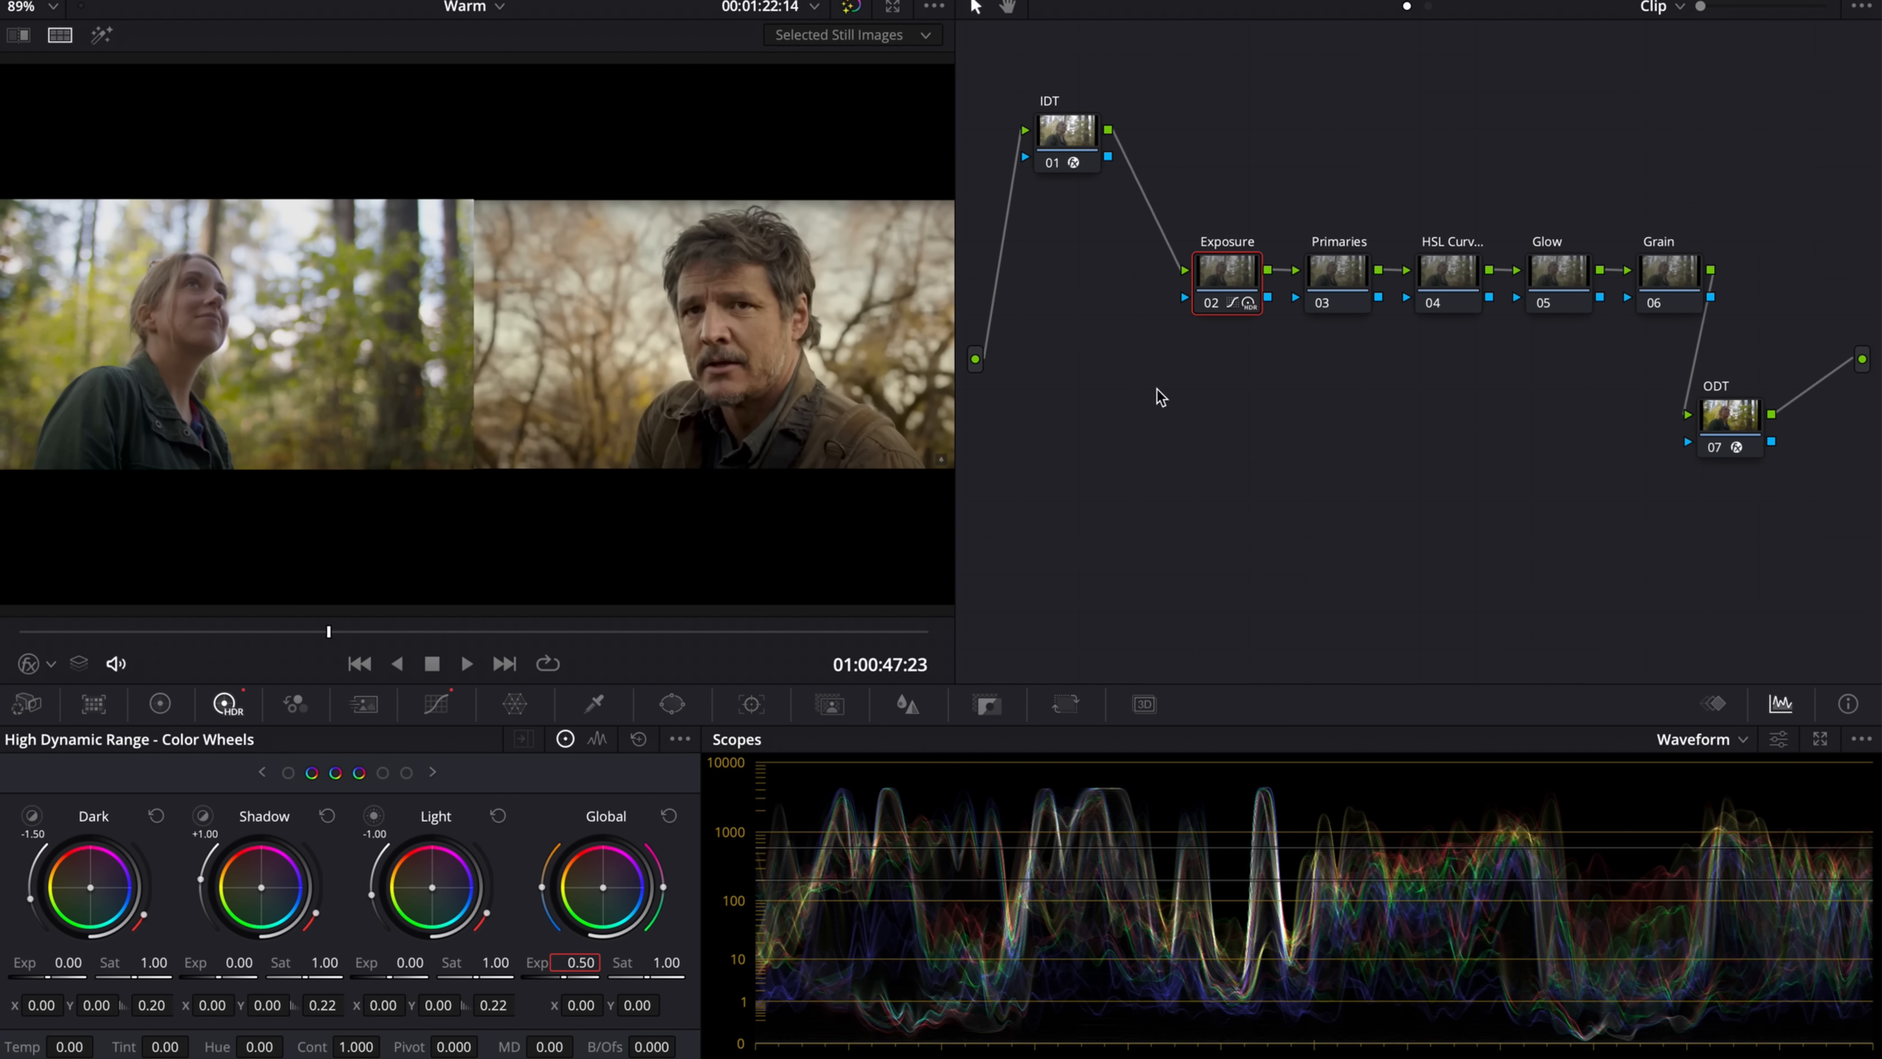
- Raise the Exposure node's custom curve white point slightly and add a lifted highlight point for a soft roll-off
click(438, 706)
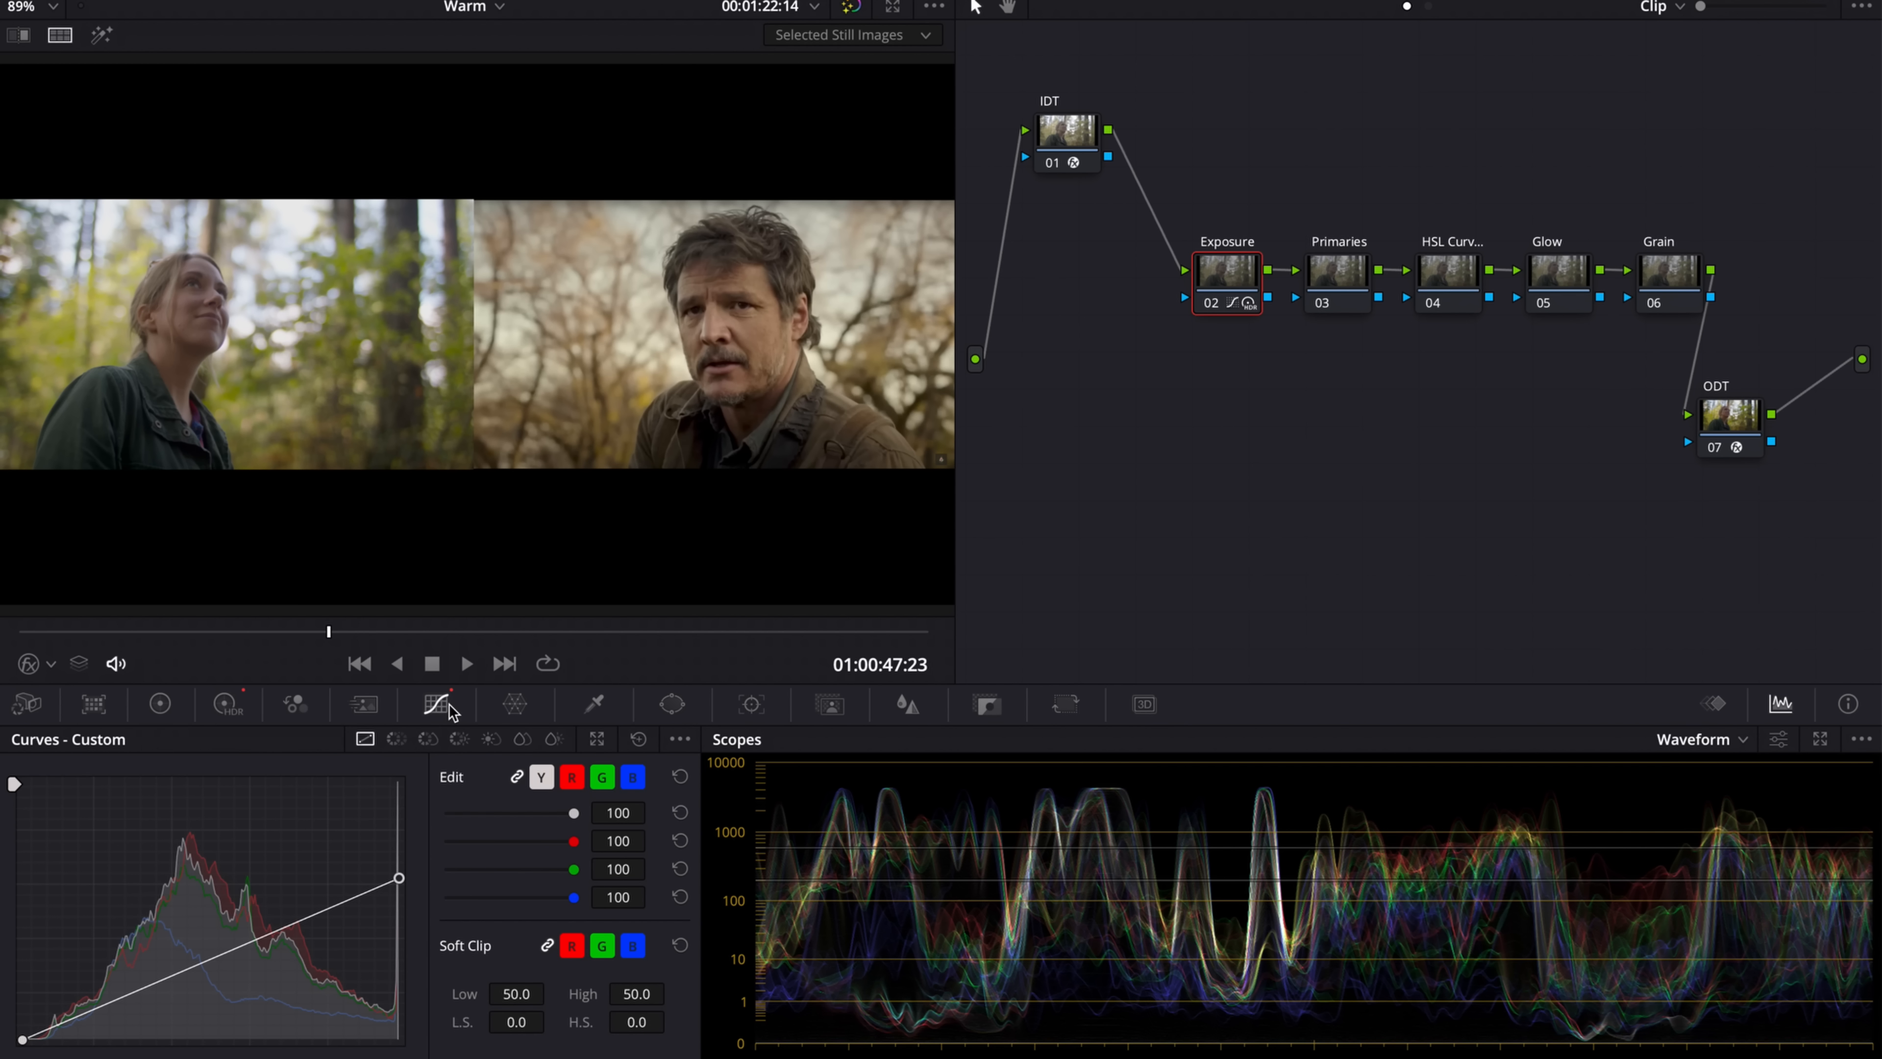
click(597, 739)
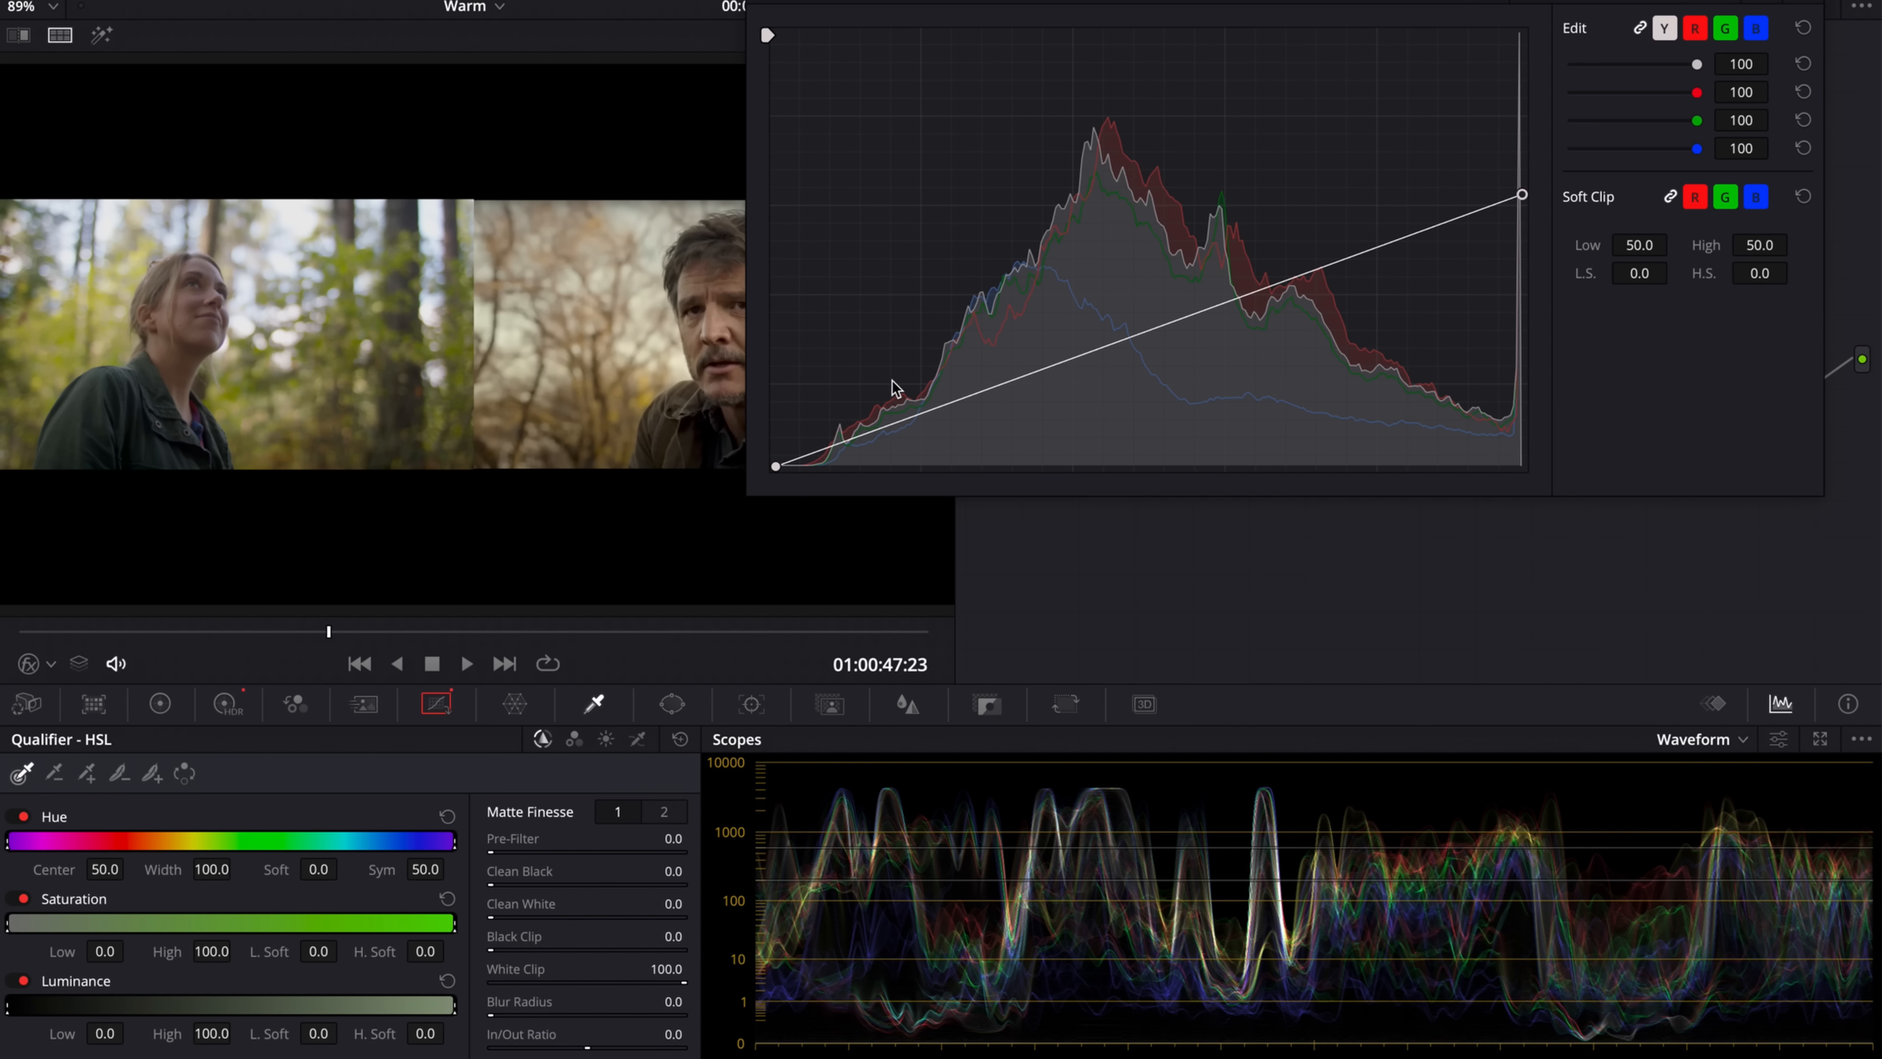
drag(1355, 3, 1432, 0)
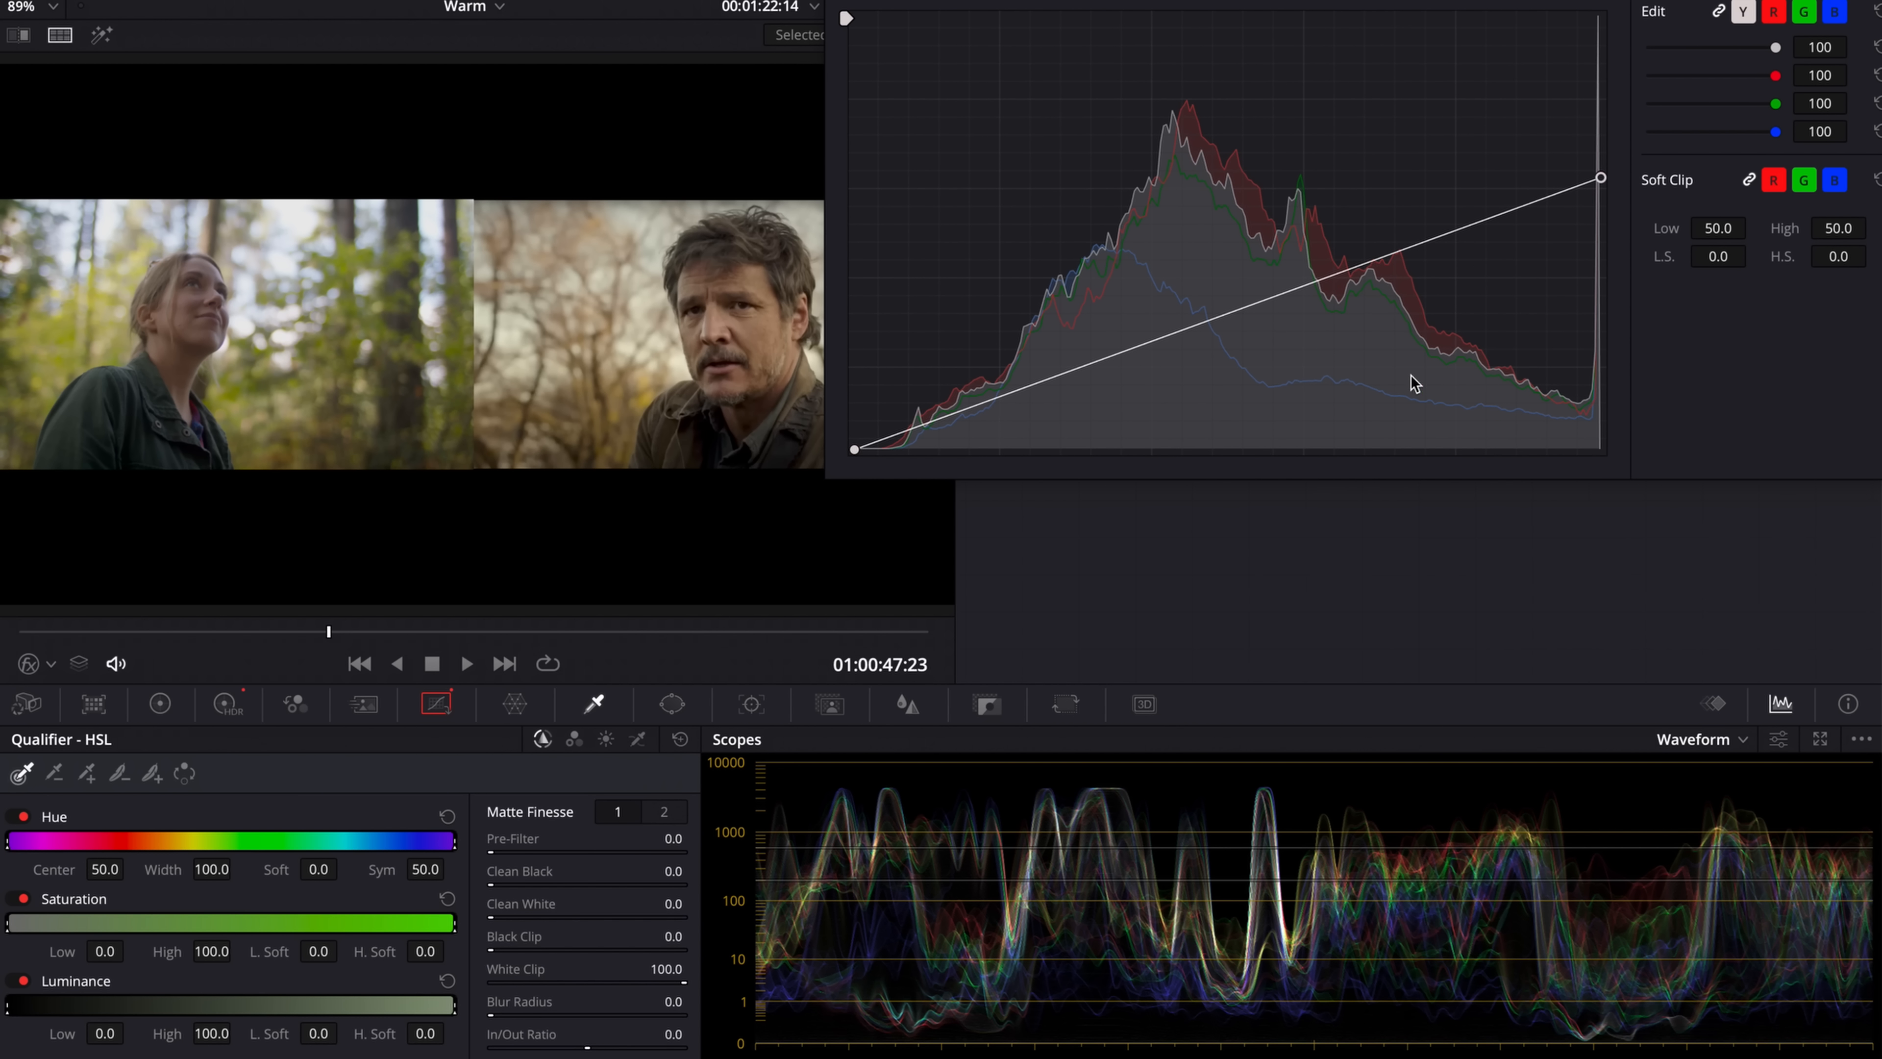
drag(1602, 180, 1602, 158)
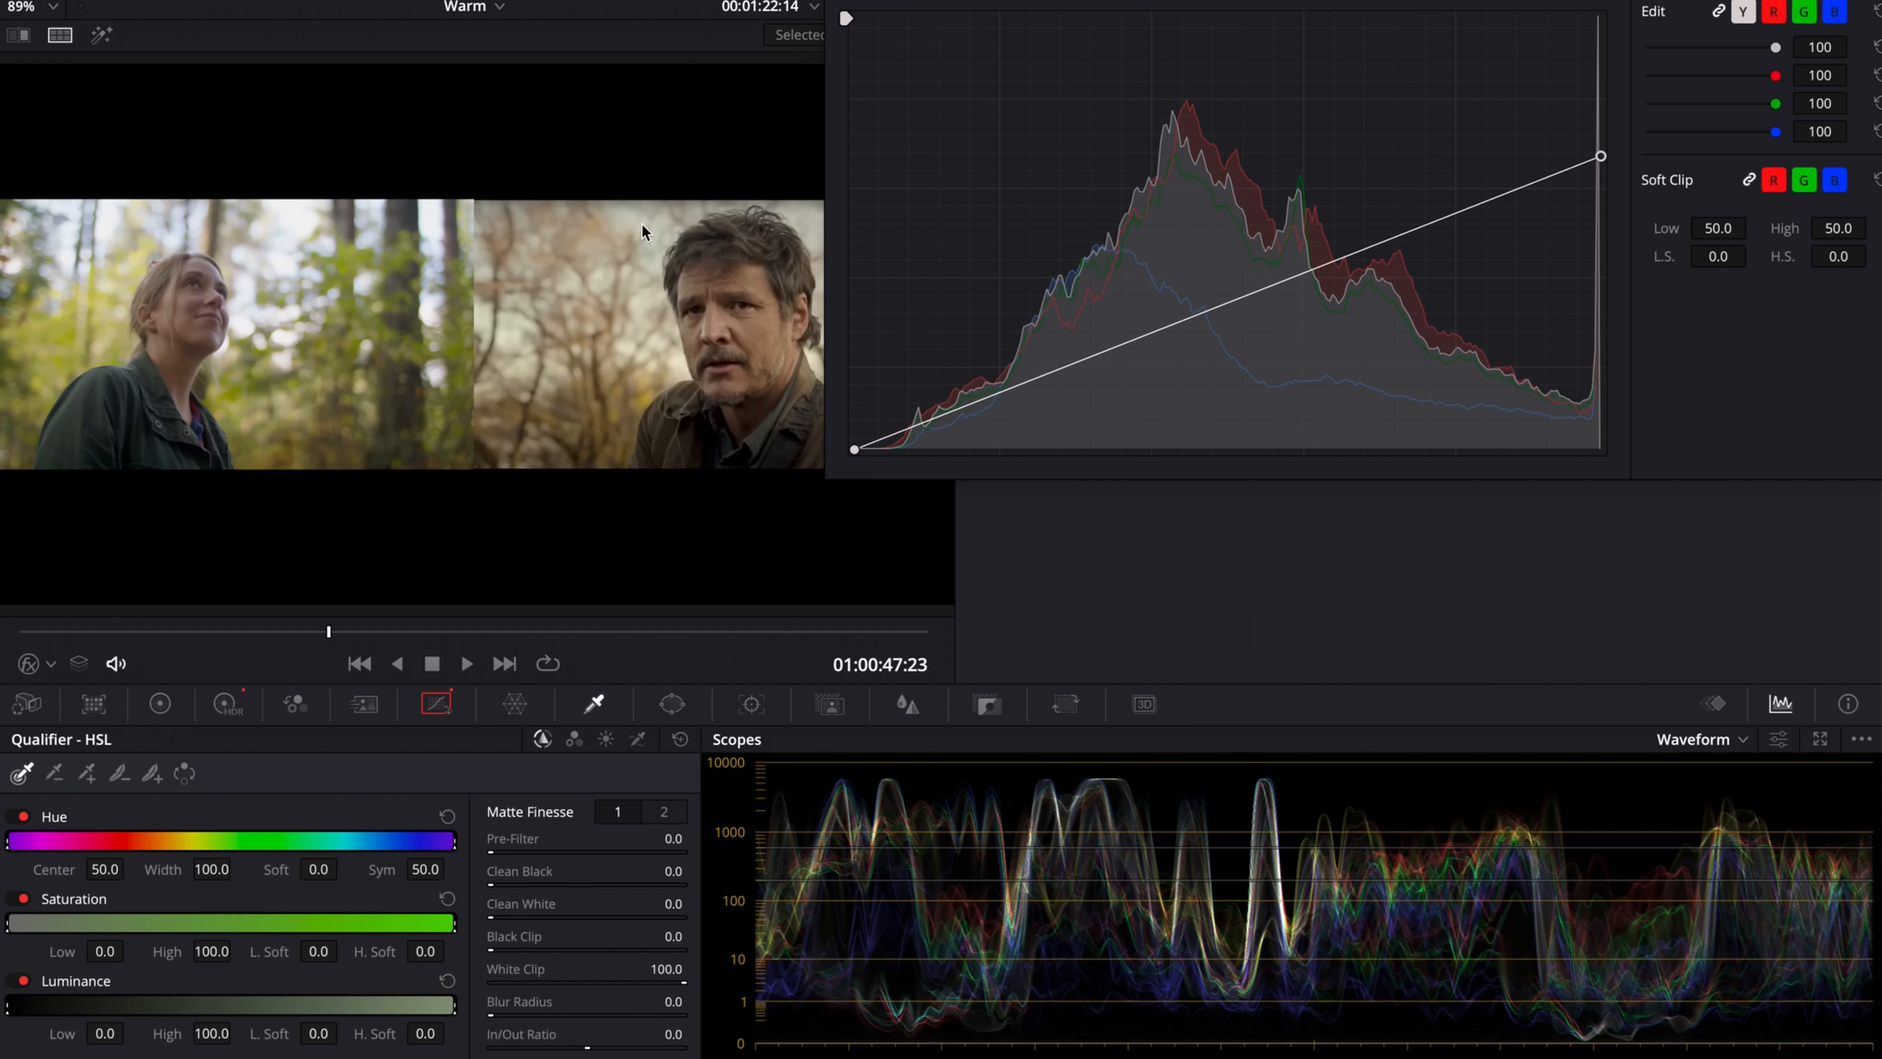
click(1477, 203)
drag(1478, 207, 1469, 190)
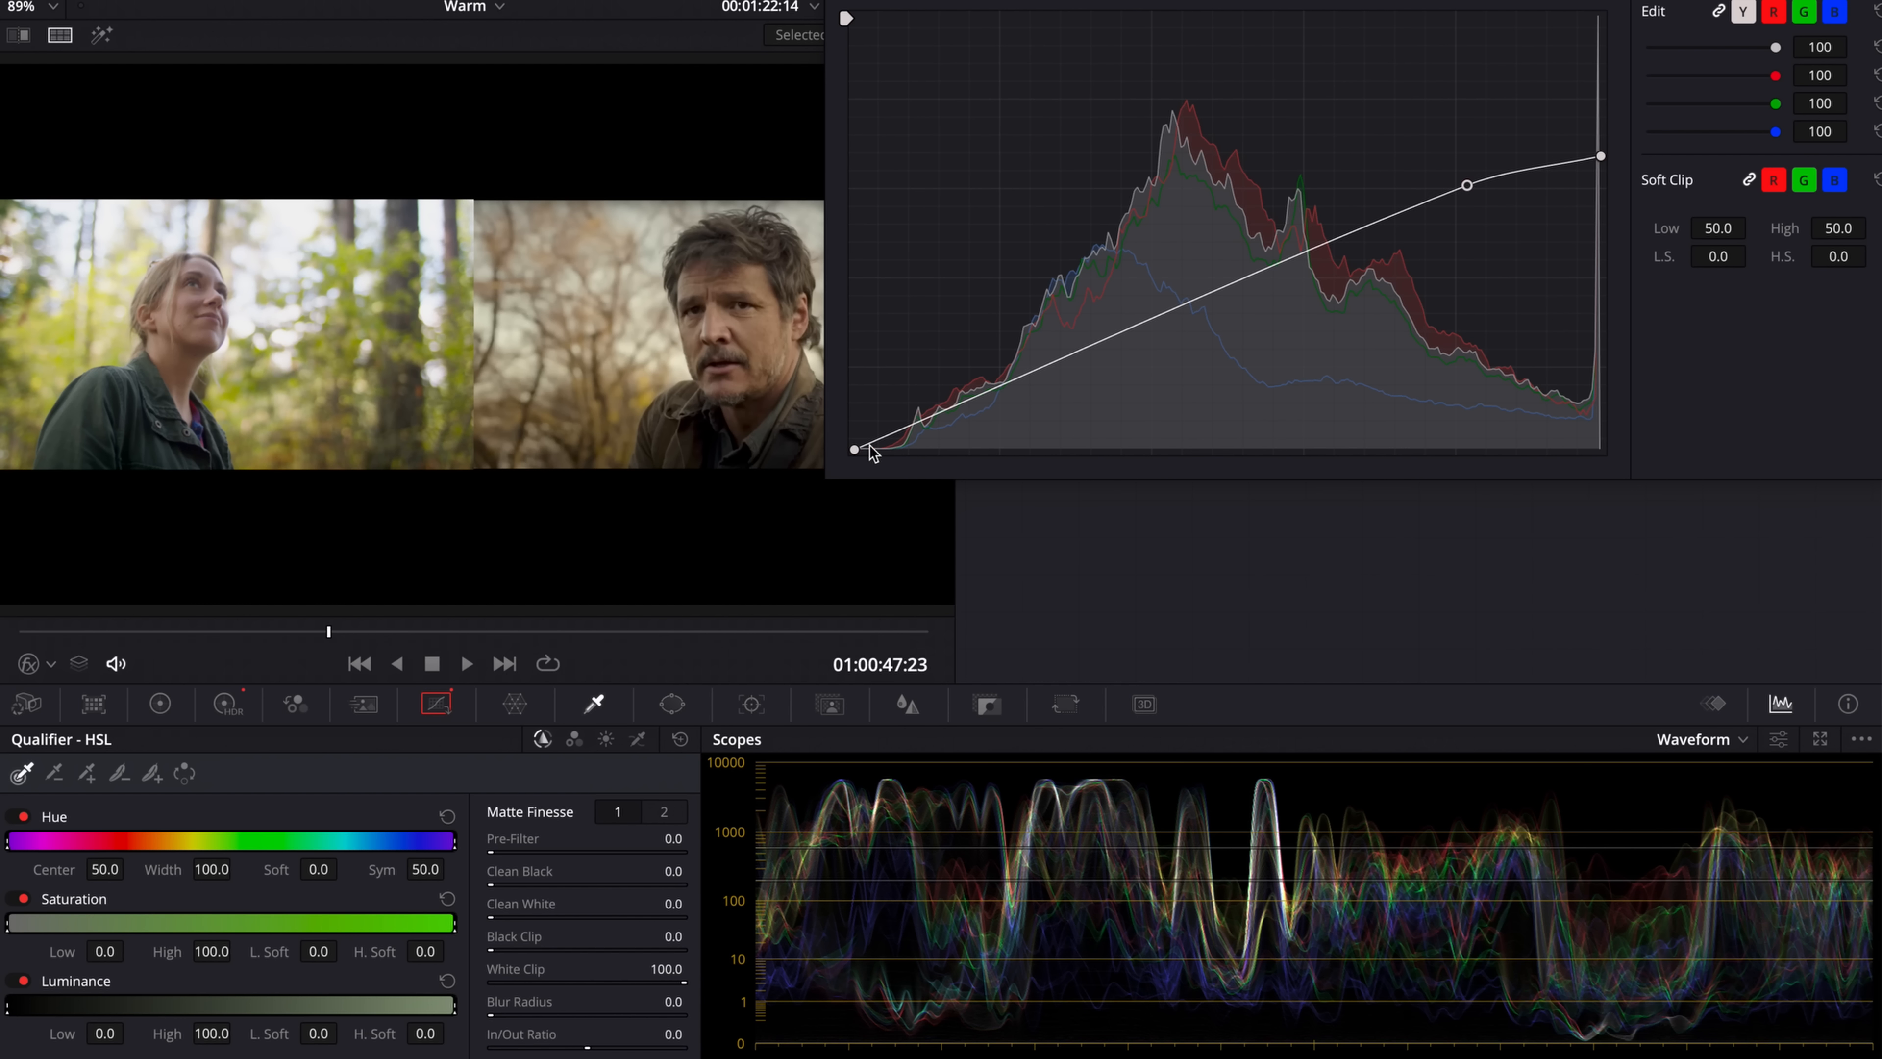
- Lift the custom curve's black point slightly, and add a lowered shadow point and two midtone points to shape the contrast
drag(860, 445, 854, 439)
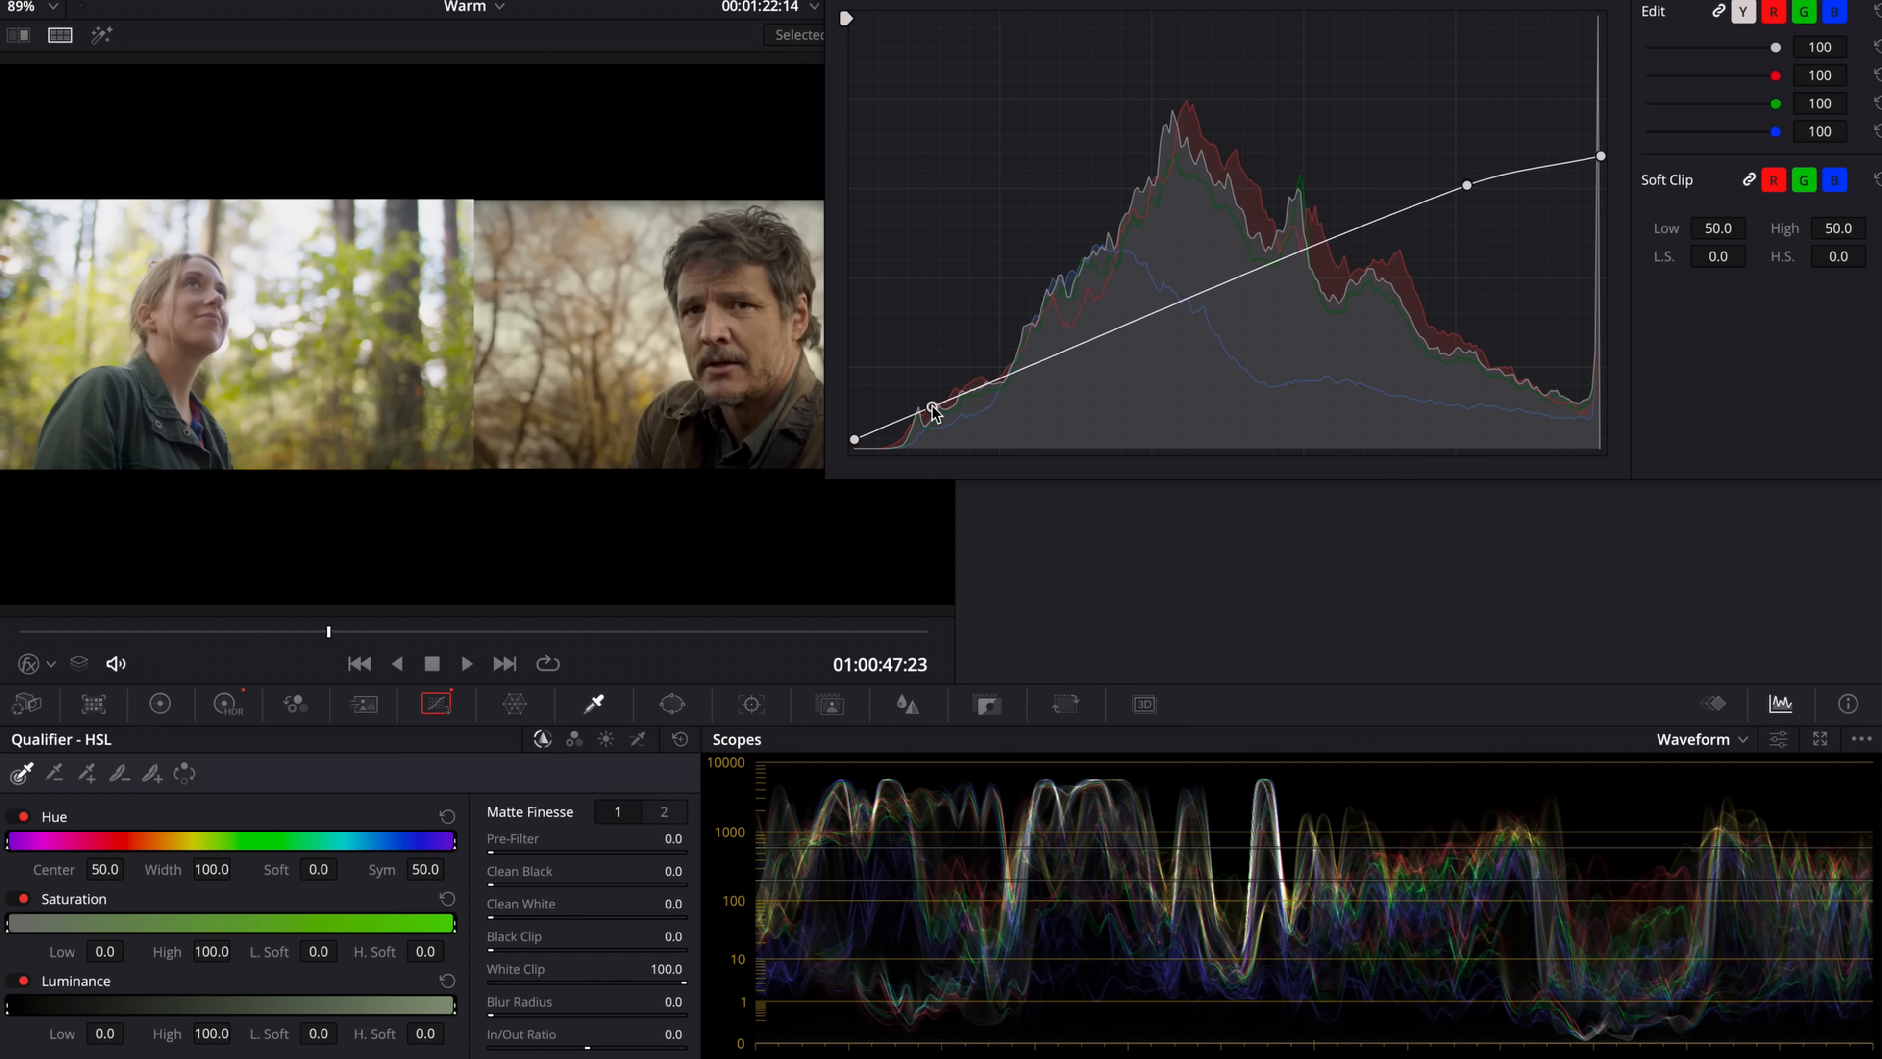
drag(933, 406, 951, 423)
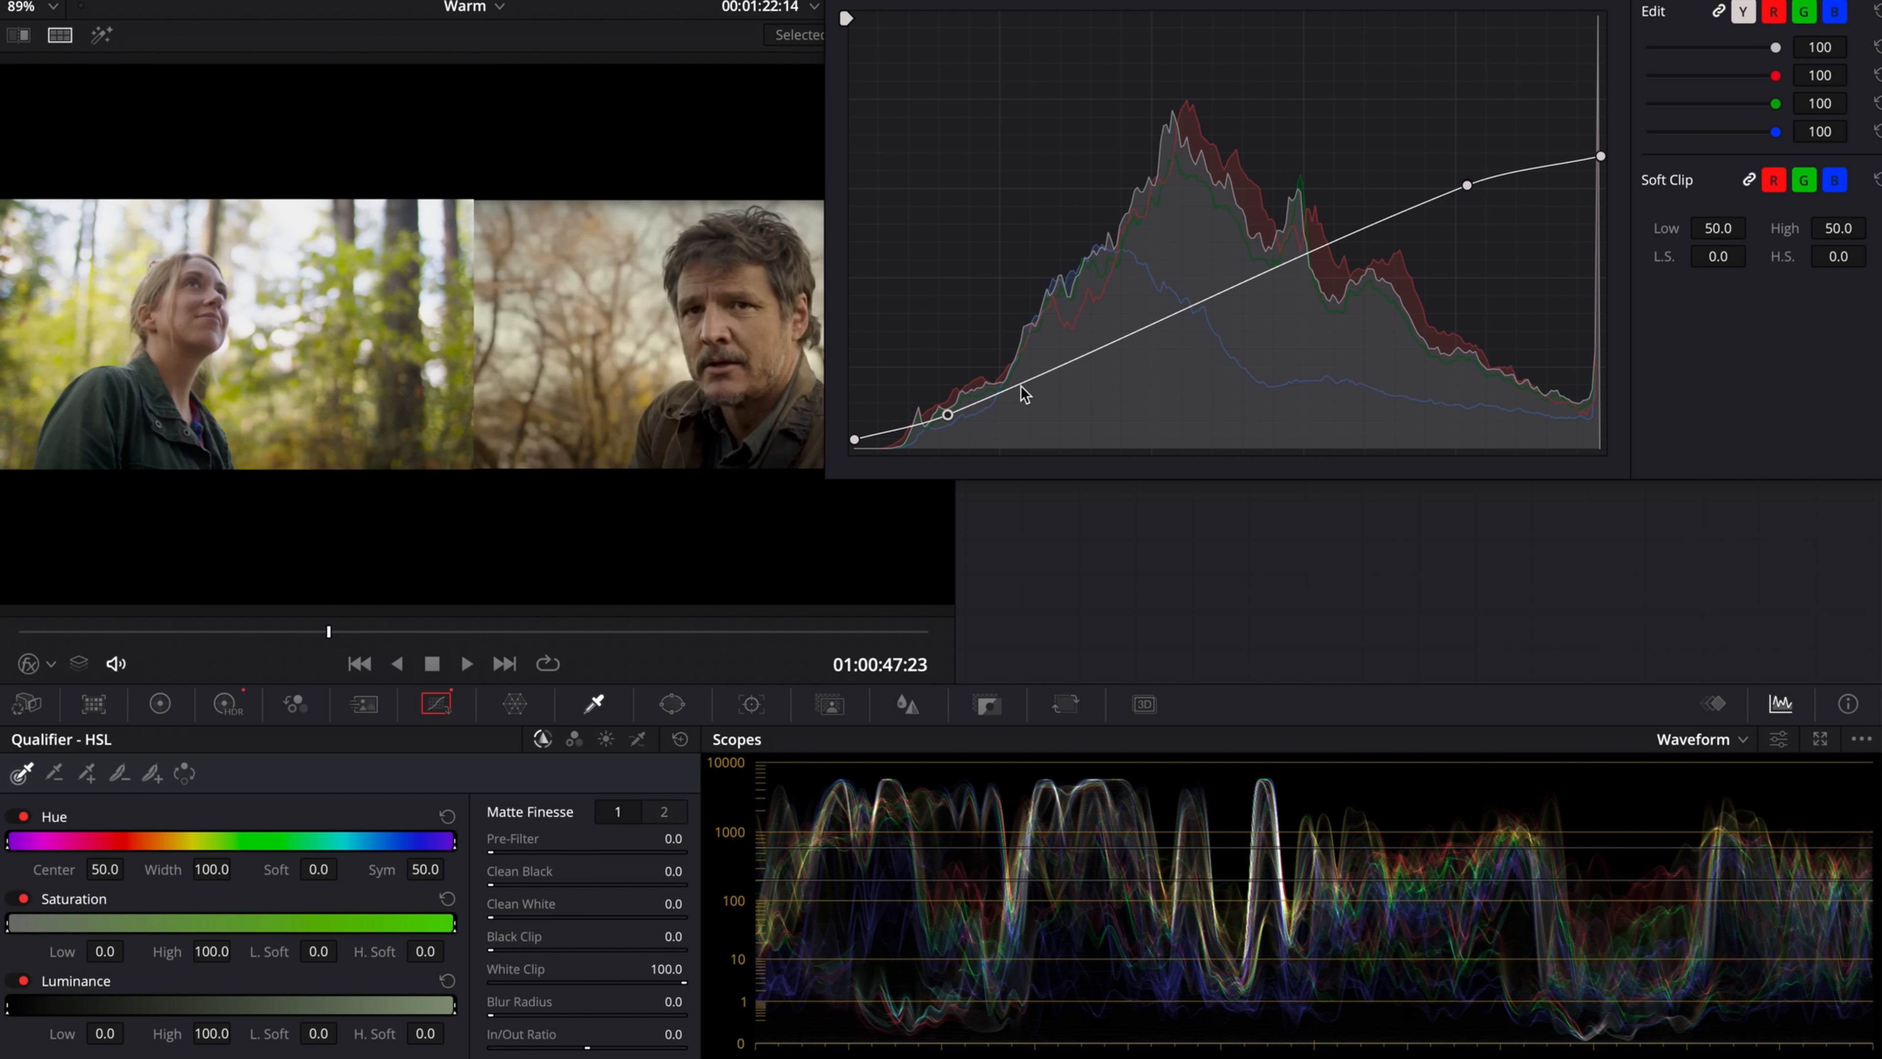
click(1069, 364)
drag(1072, 369, 1077, 364)
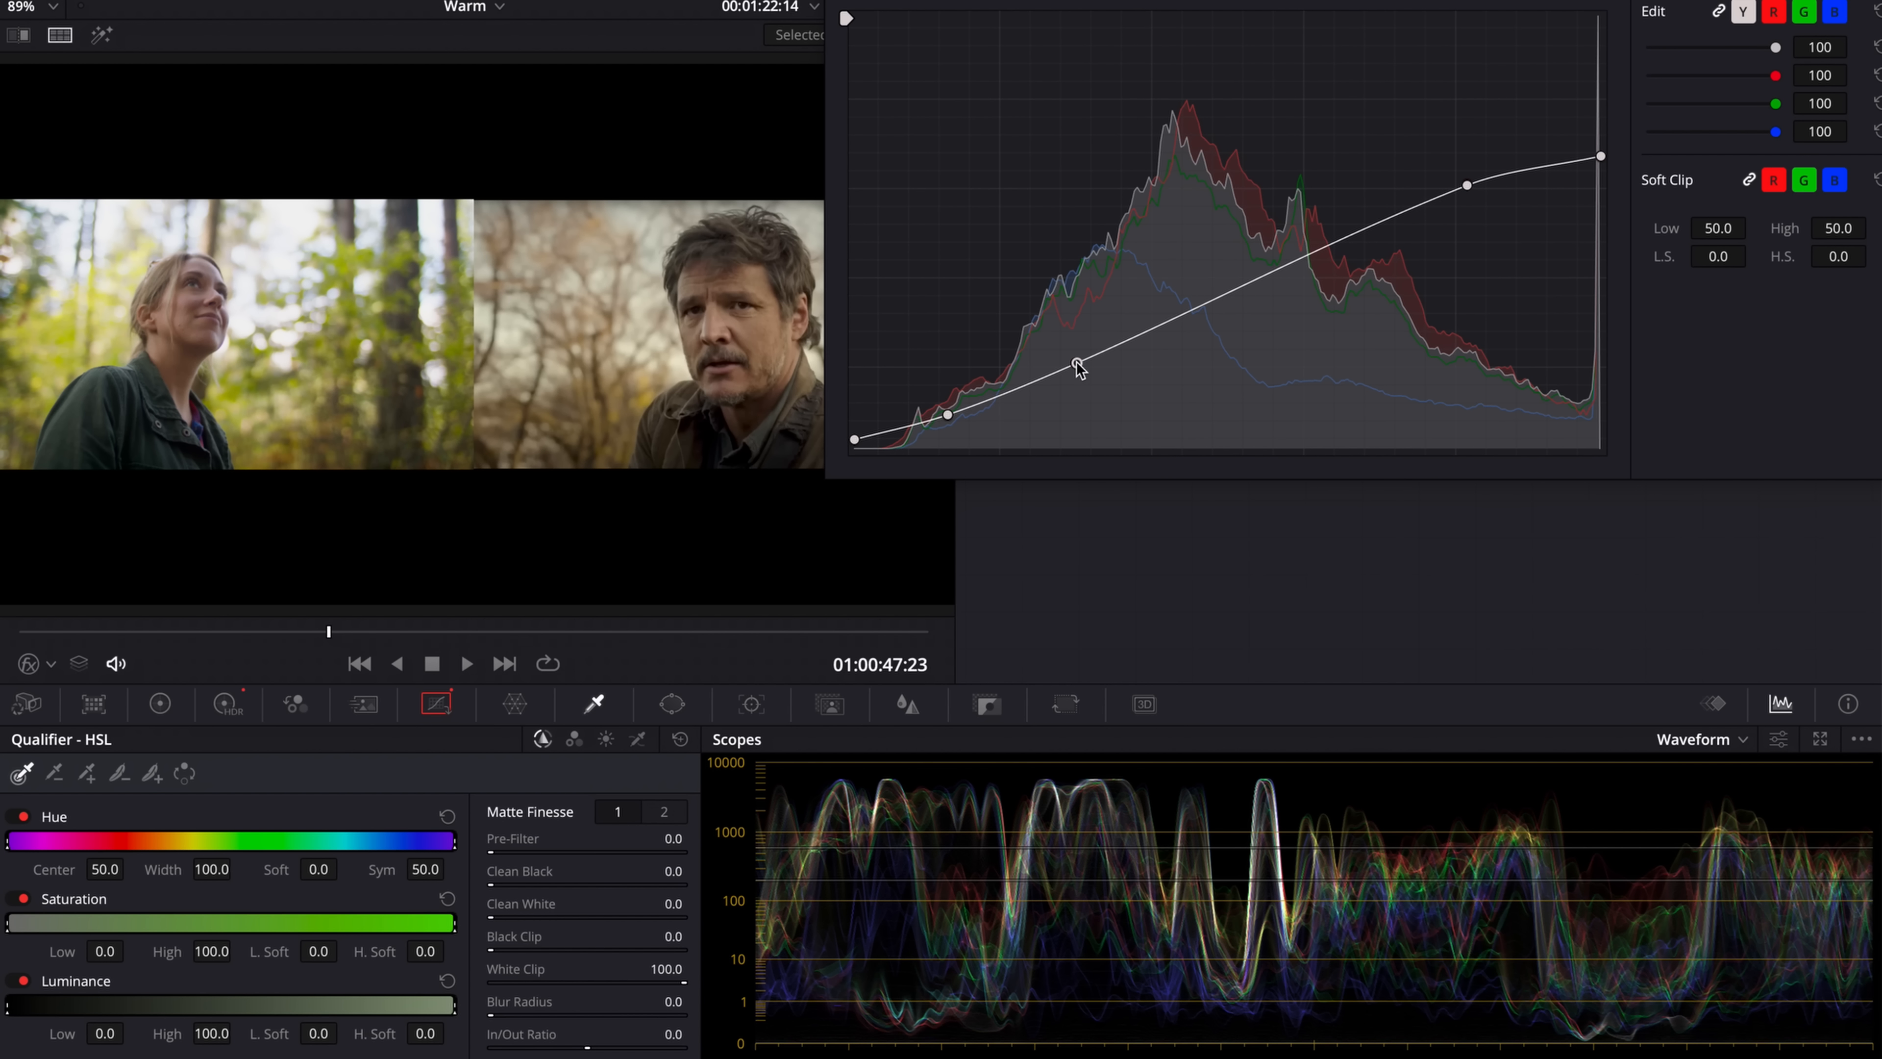
click(1287, 263)
drag(1287, 263, 1283, 274)
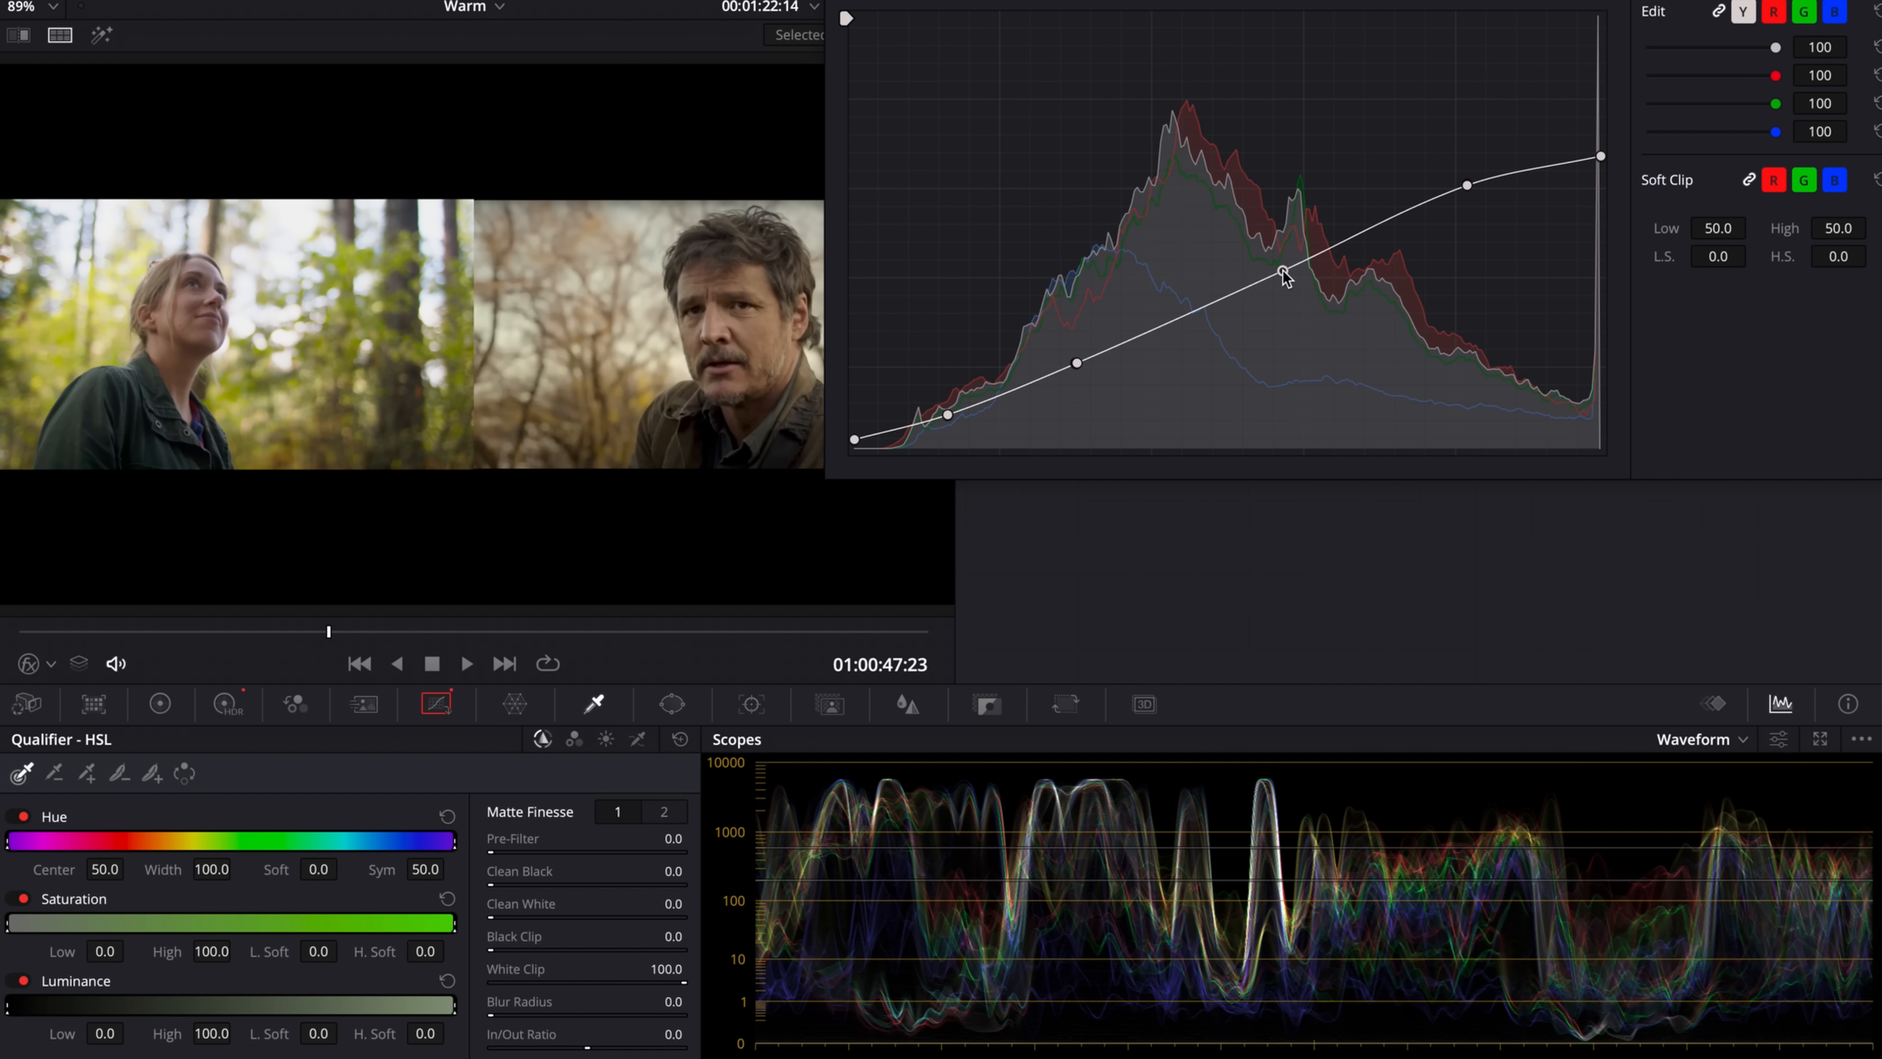
click(840, 2)
- Compare the clip with the Exposure node disabled and enabled against the reference still
key(ctrl+d)
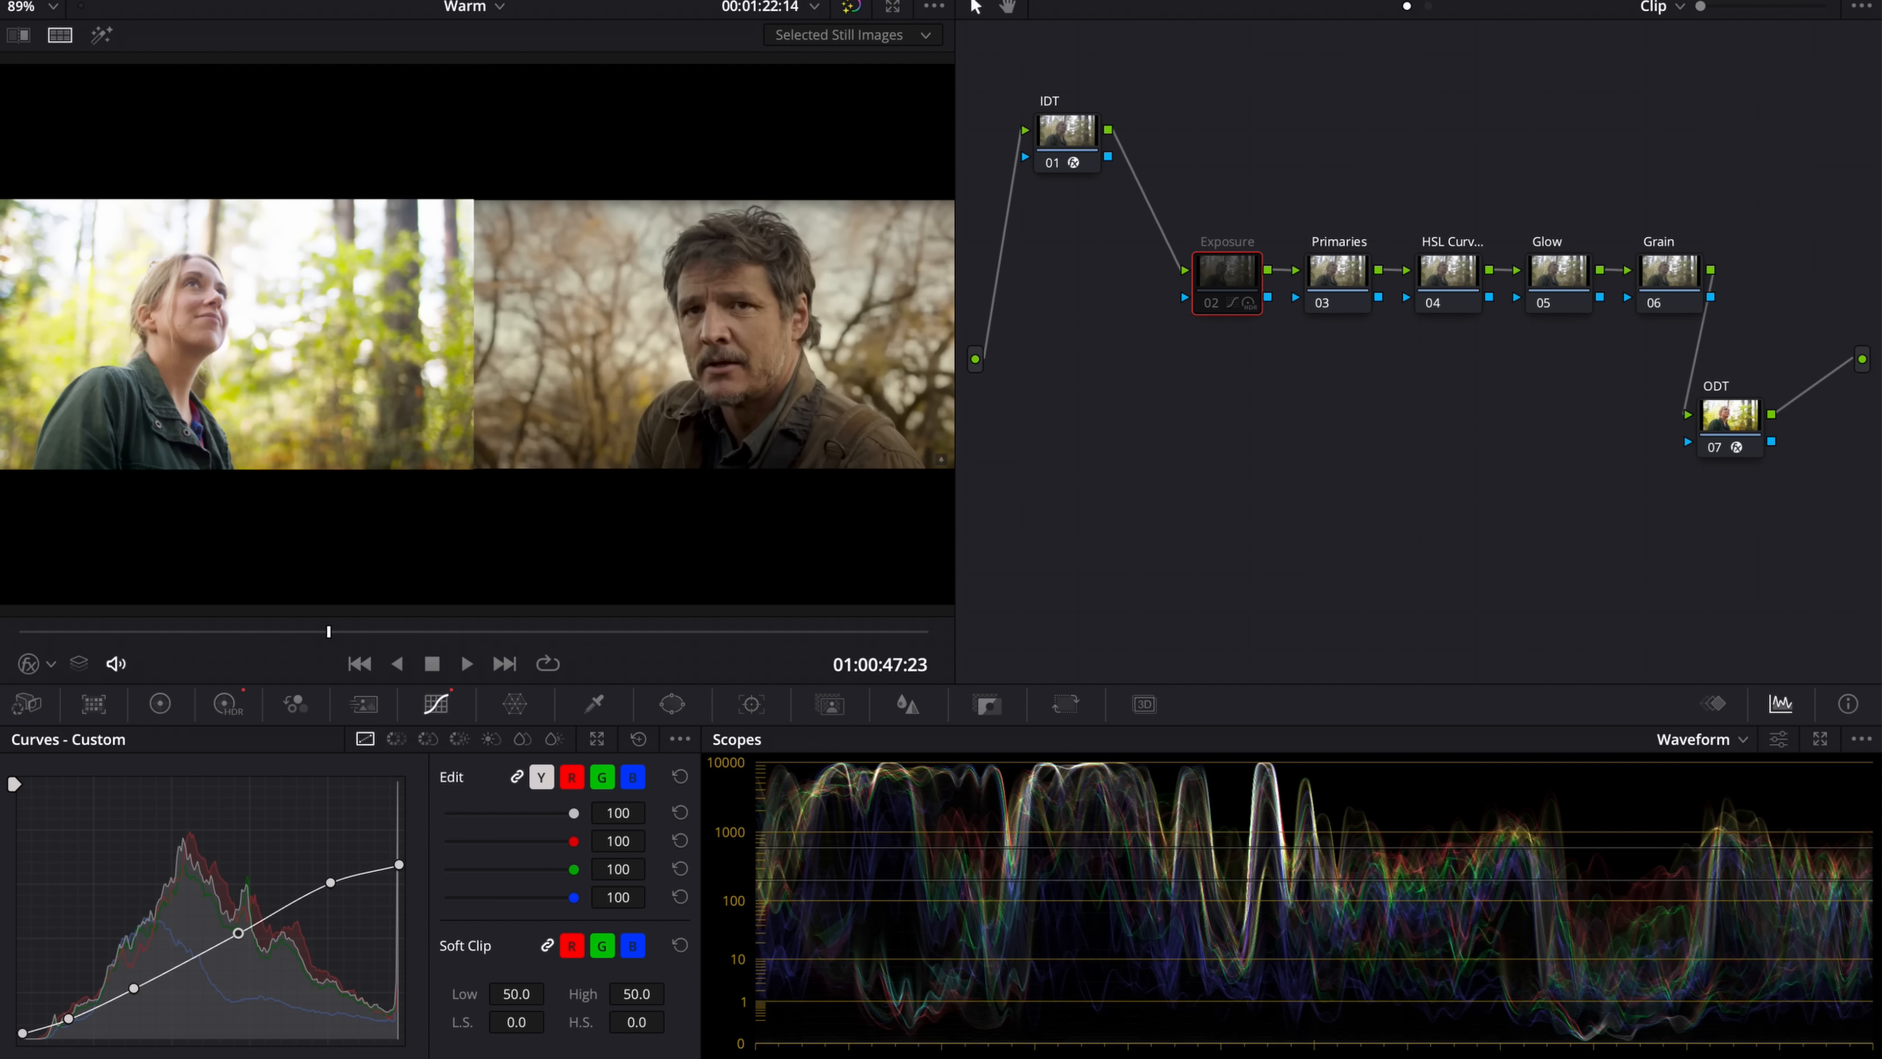
key(ctrl+d)
key(ctrl+d)
key(ctrl+d)
key(ctrl+d)
key(ctrl+d)
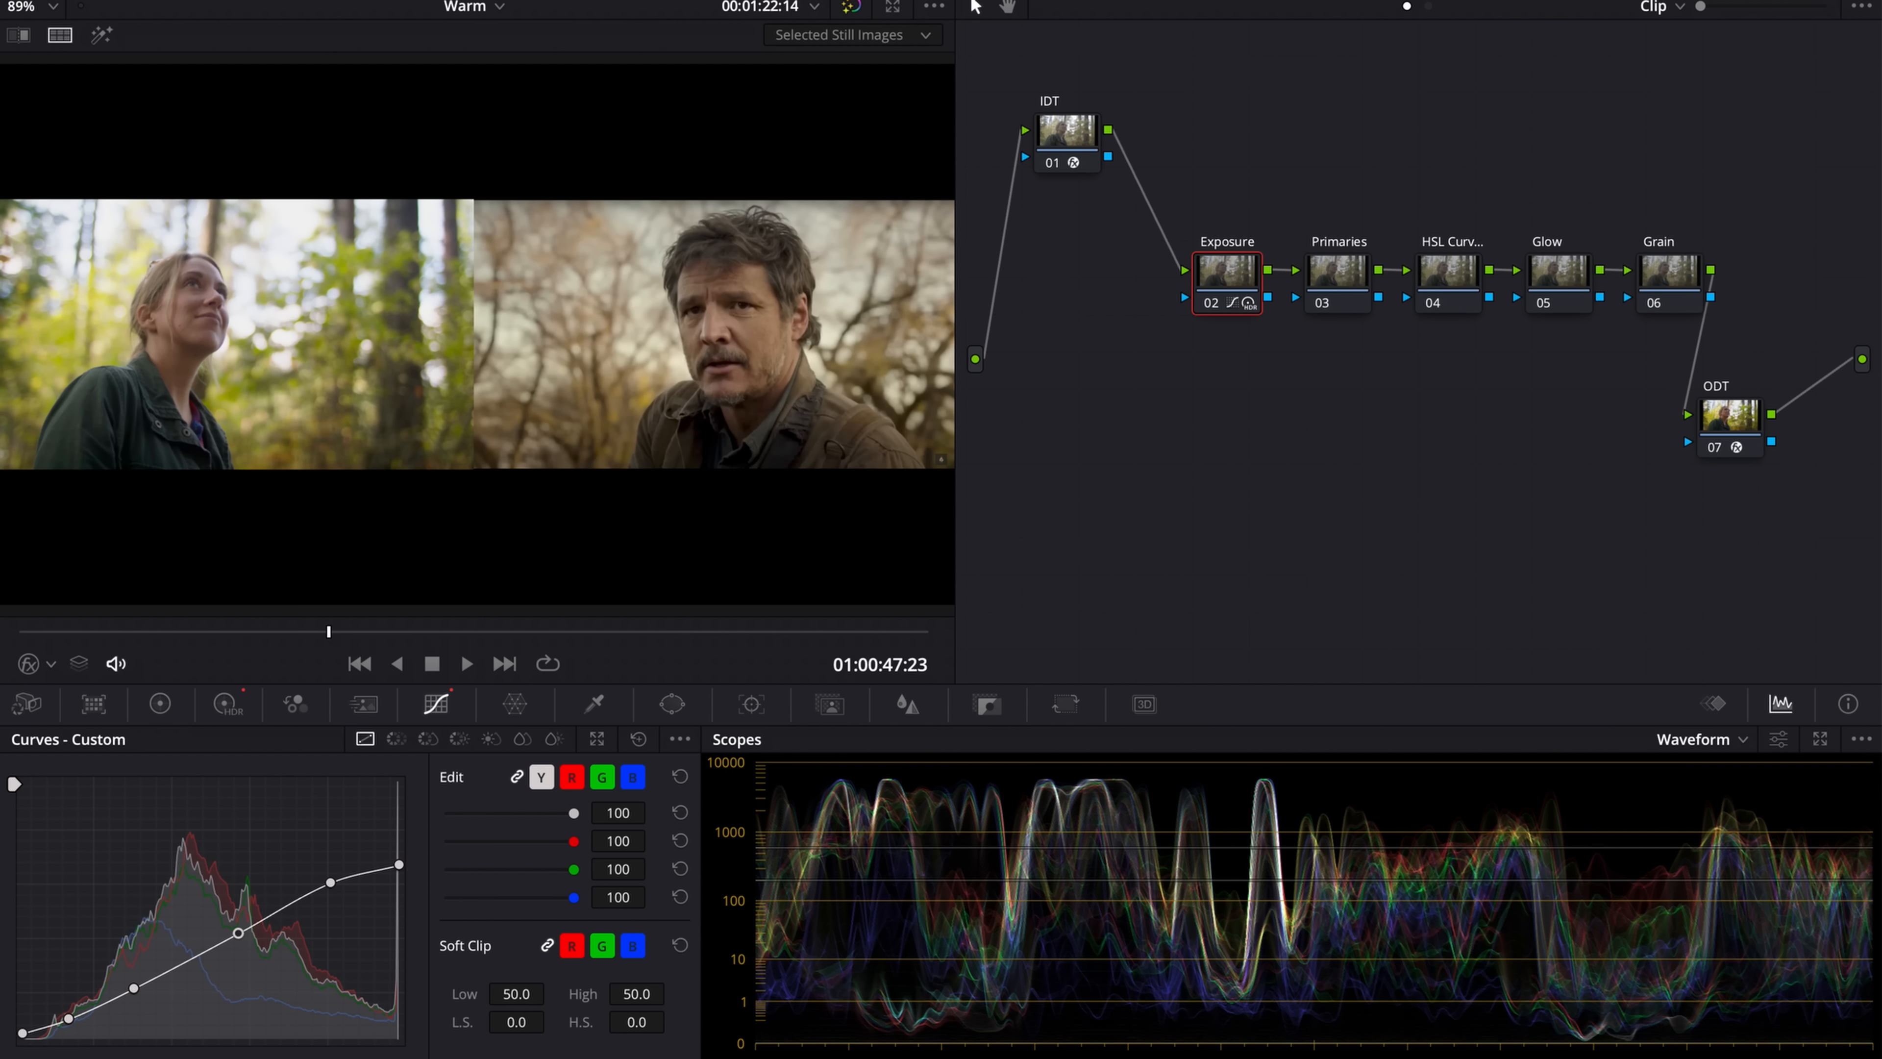
- Set the Exposure node's primary wheels to gain 0.91, gamma 0.04 and lift -0.03
click(160, 705)
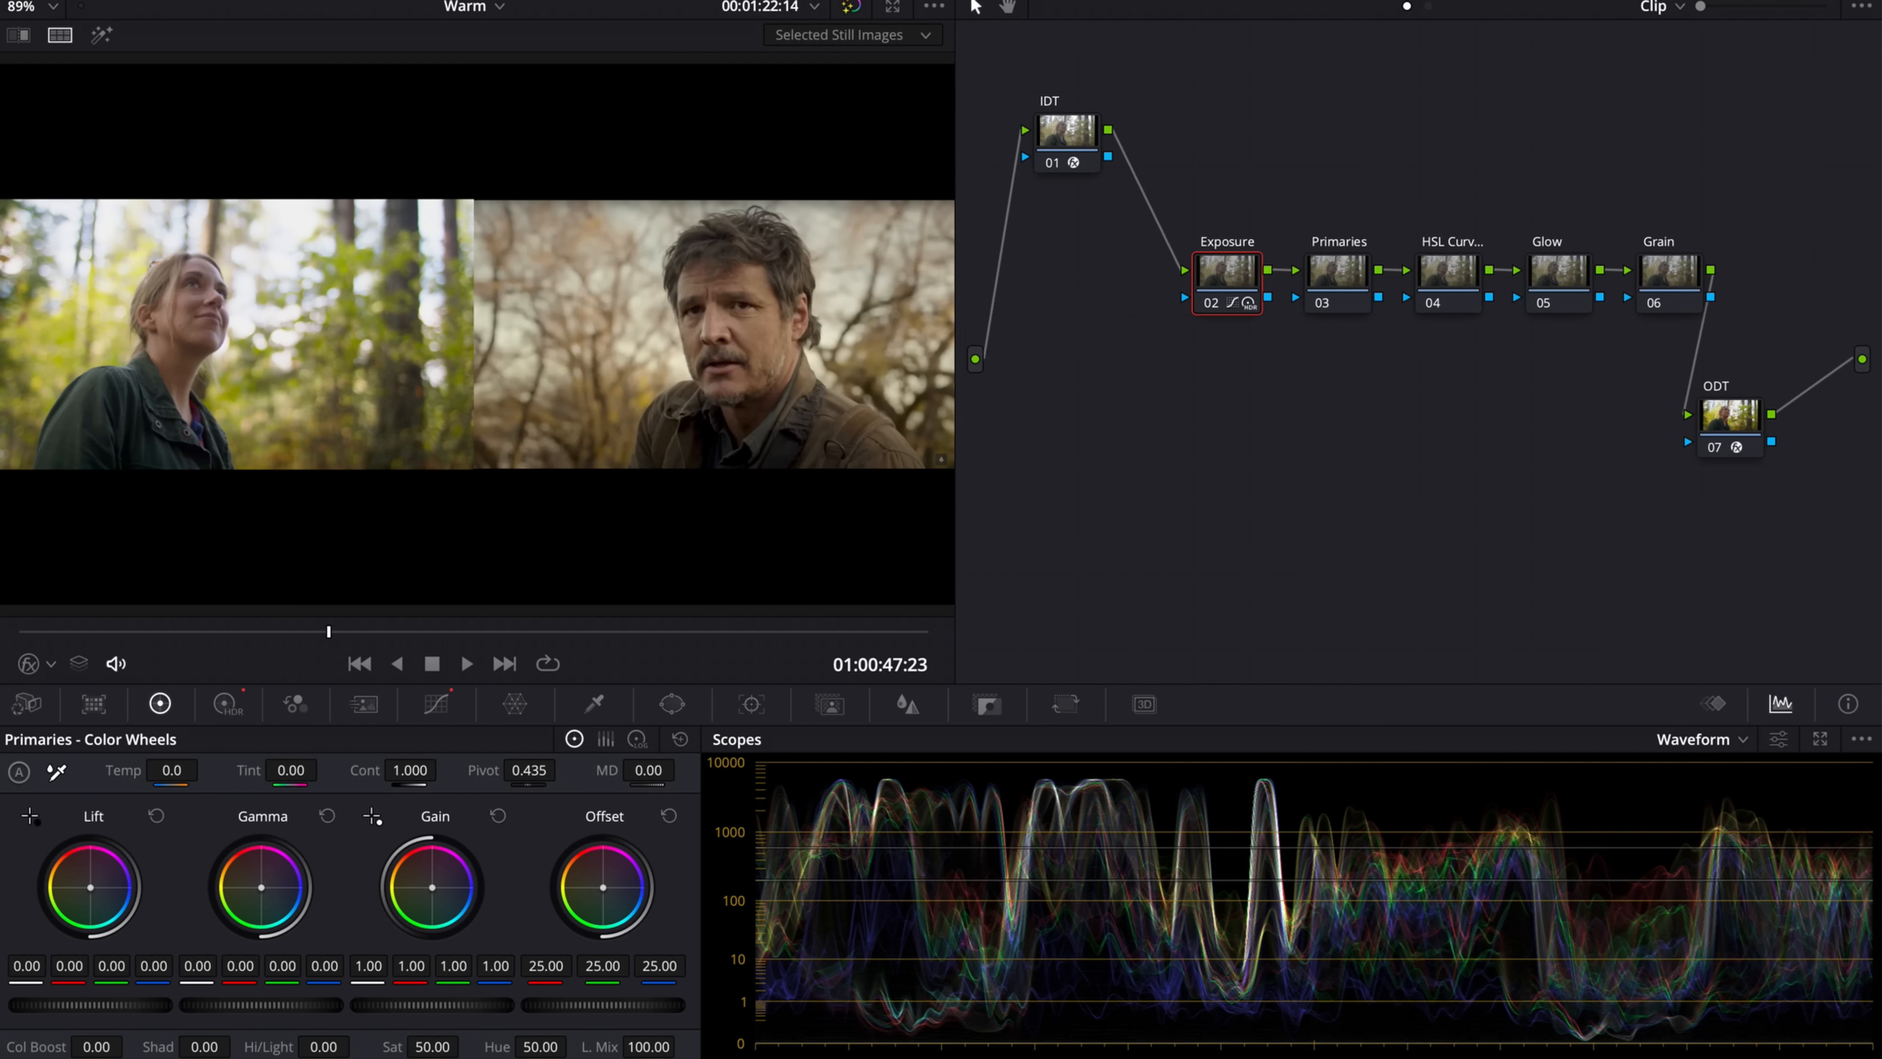
drag(431, 1005, 417, 1004)
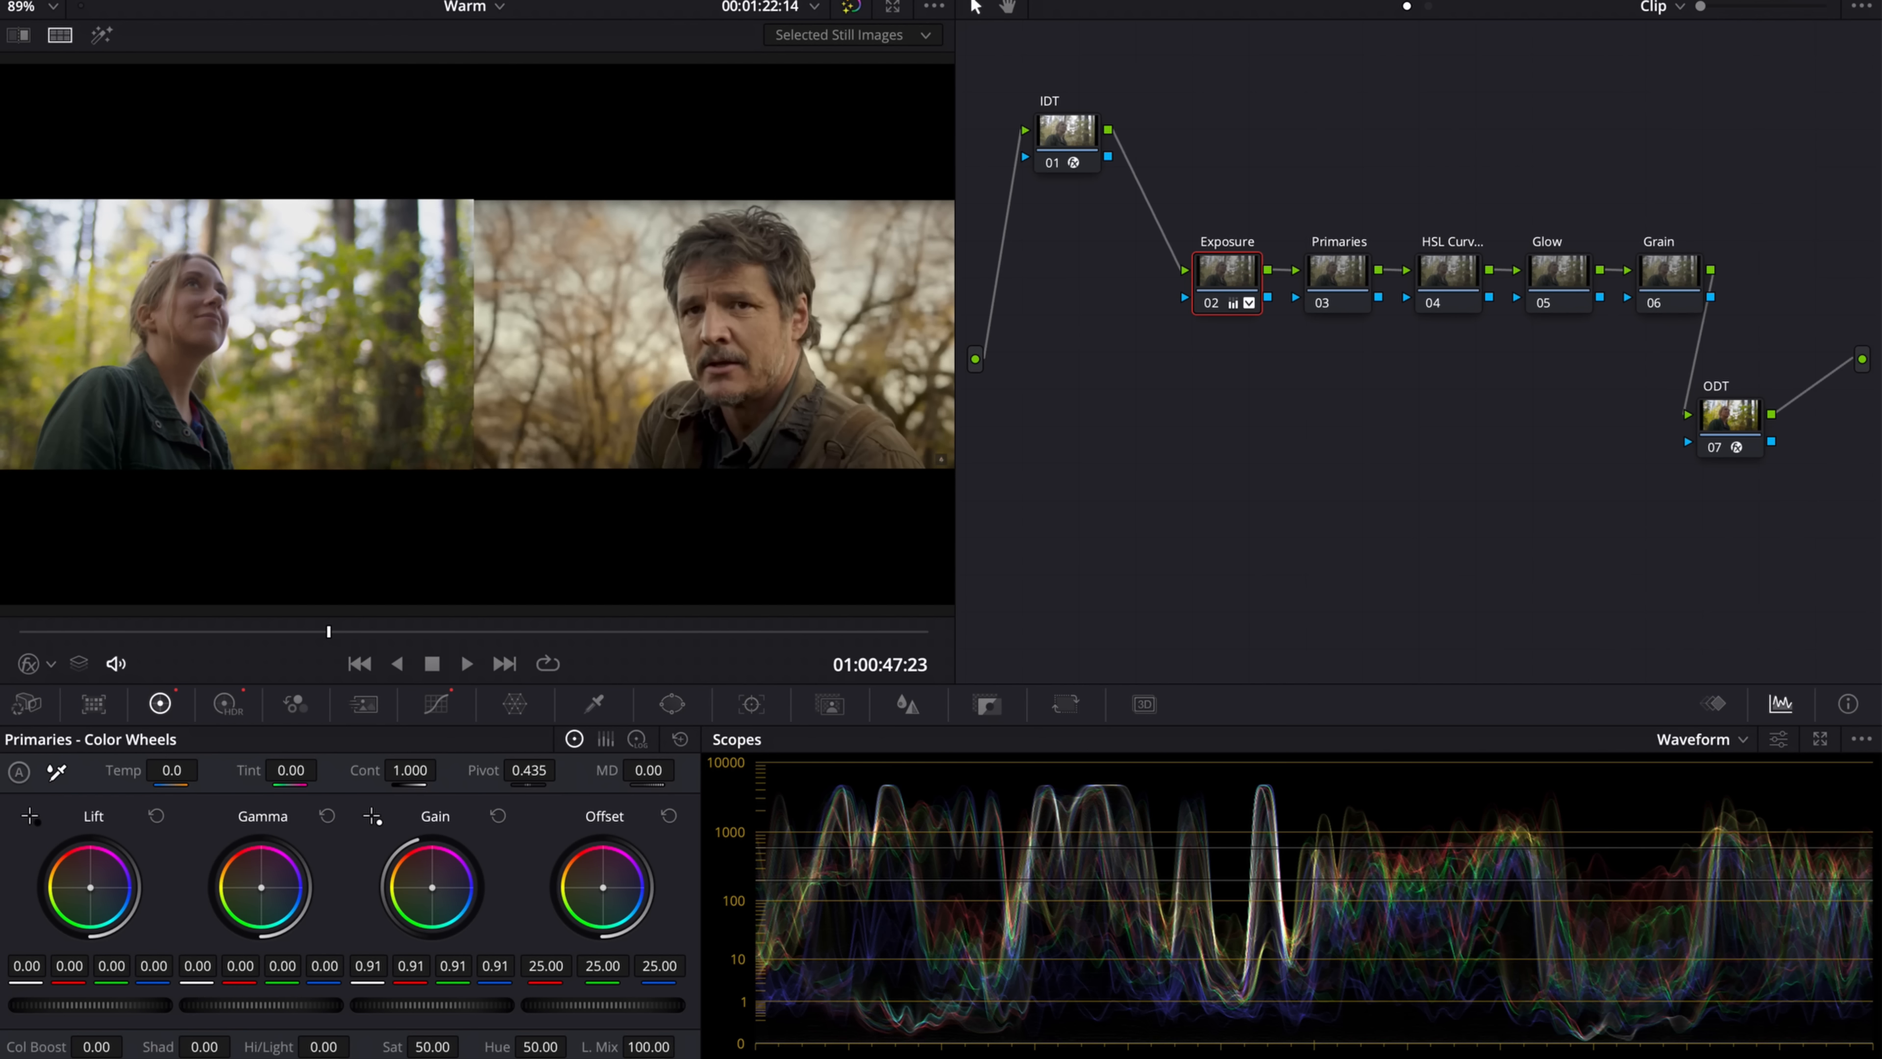
drag(262, 1004, 270, 1005)
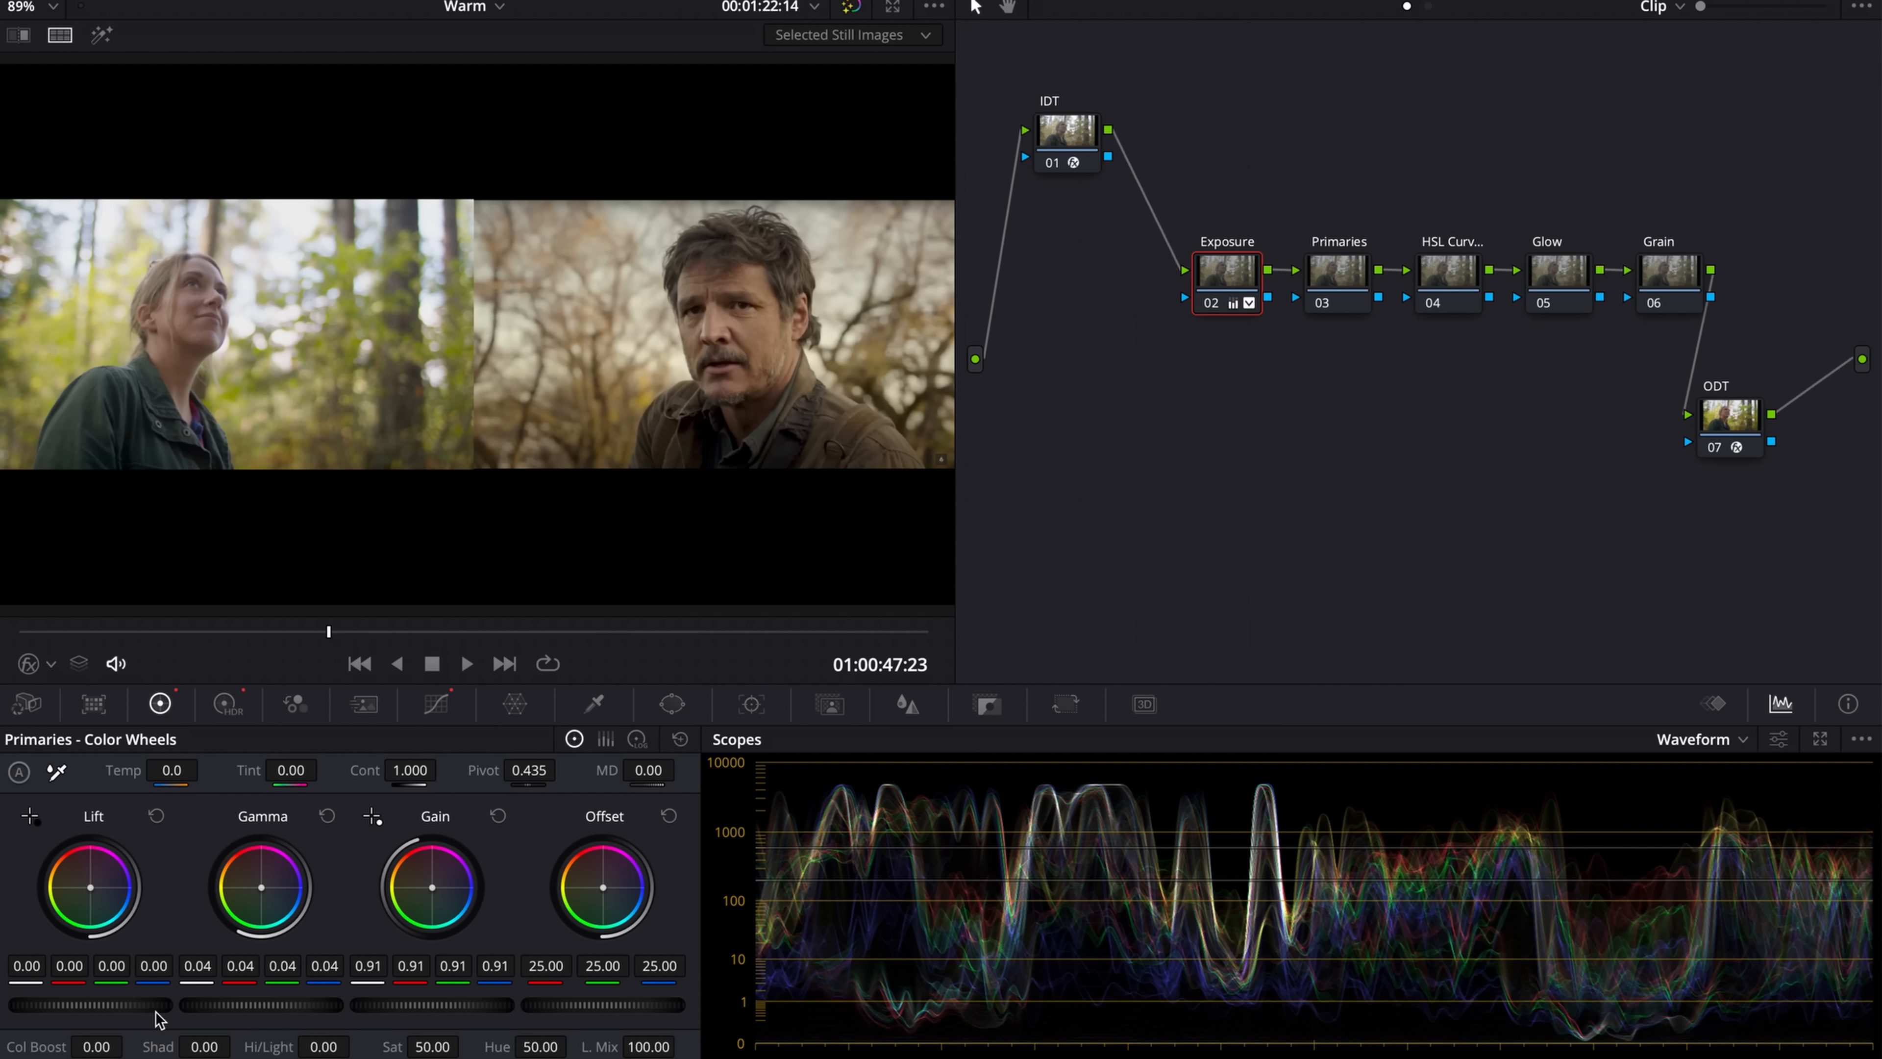
drag(90, 1005, 74, 1005)
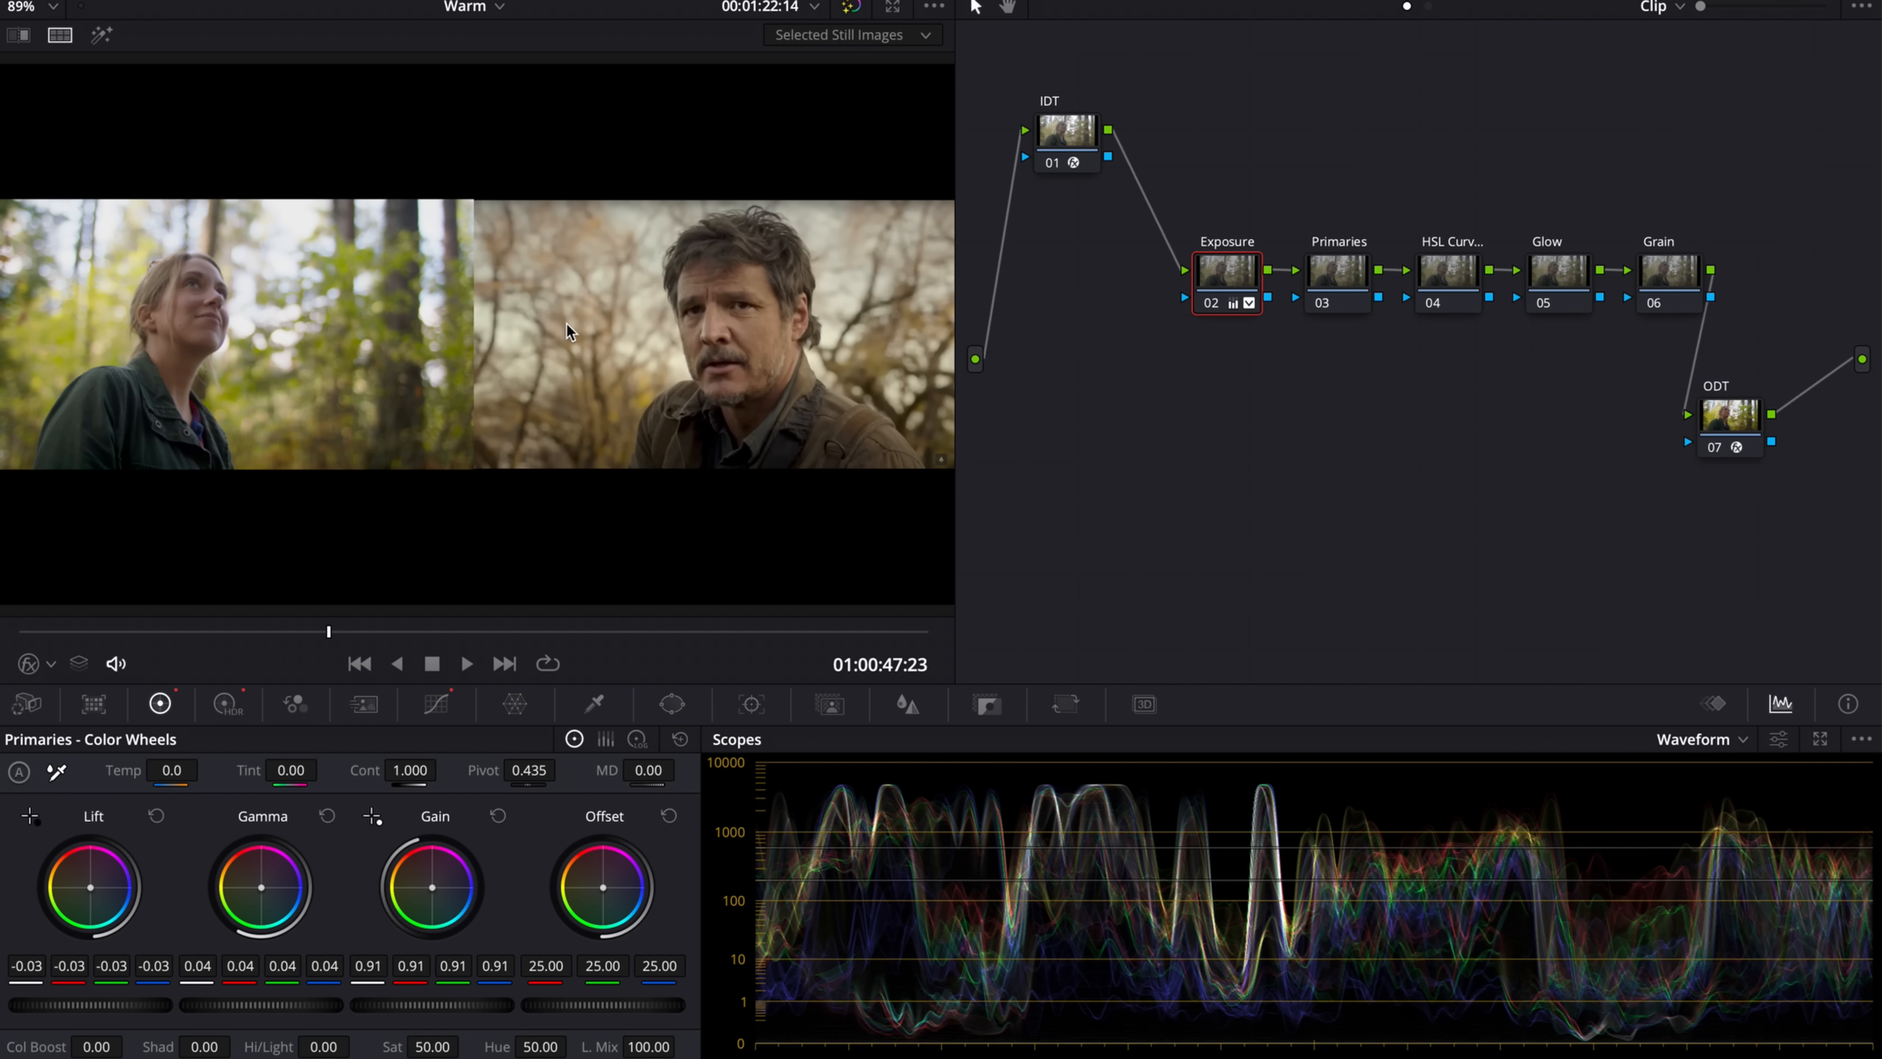
- Open the Hue Vs Hue curve for the HSL Curves node and switch the scopes to Vectorscope
key(alt+shift+apostrophe)
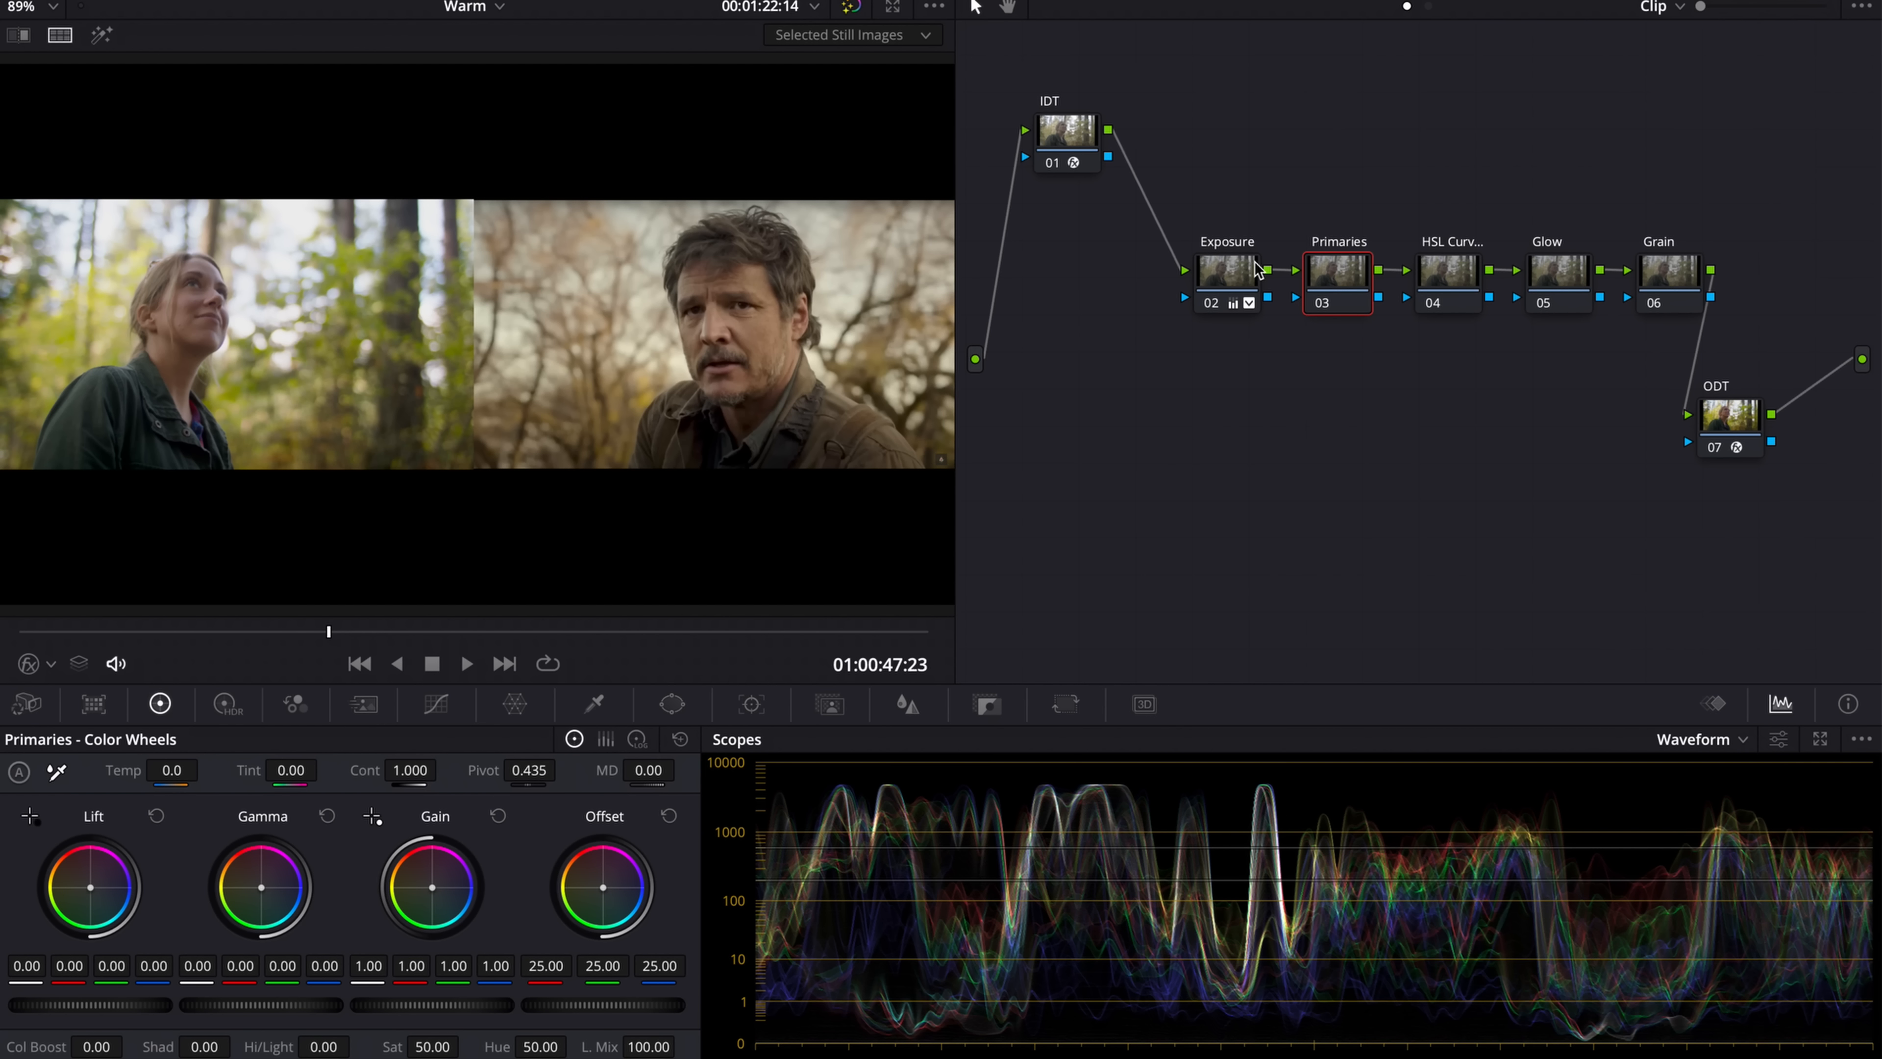
click(1440, 282)
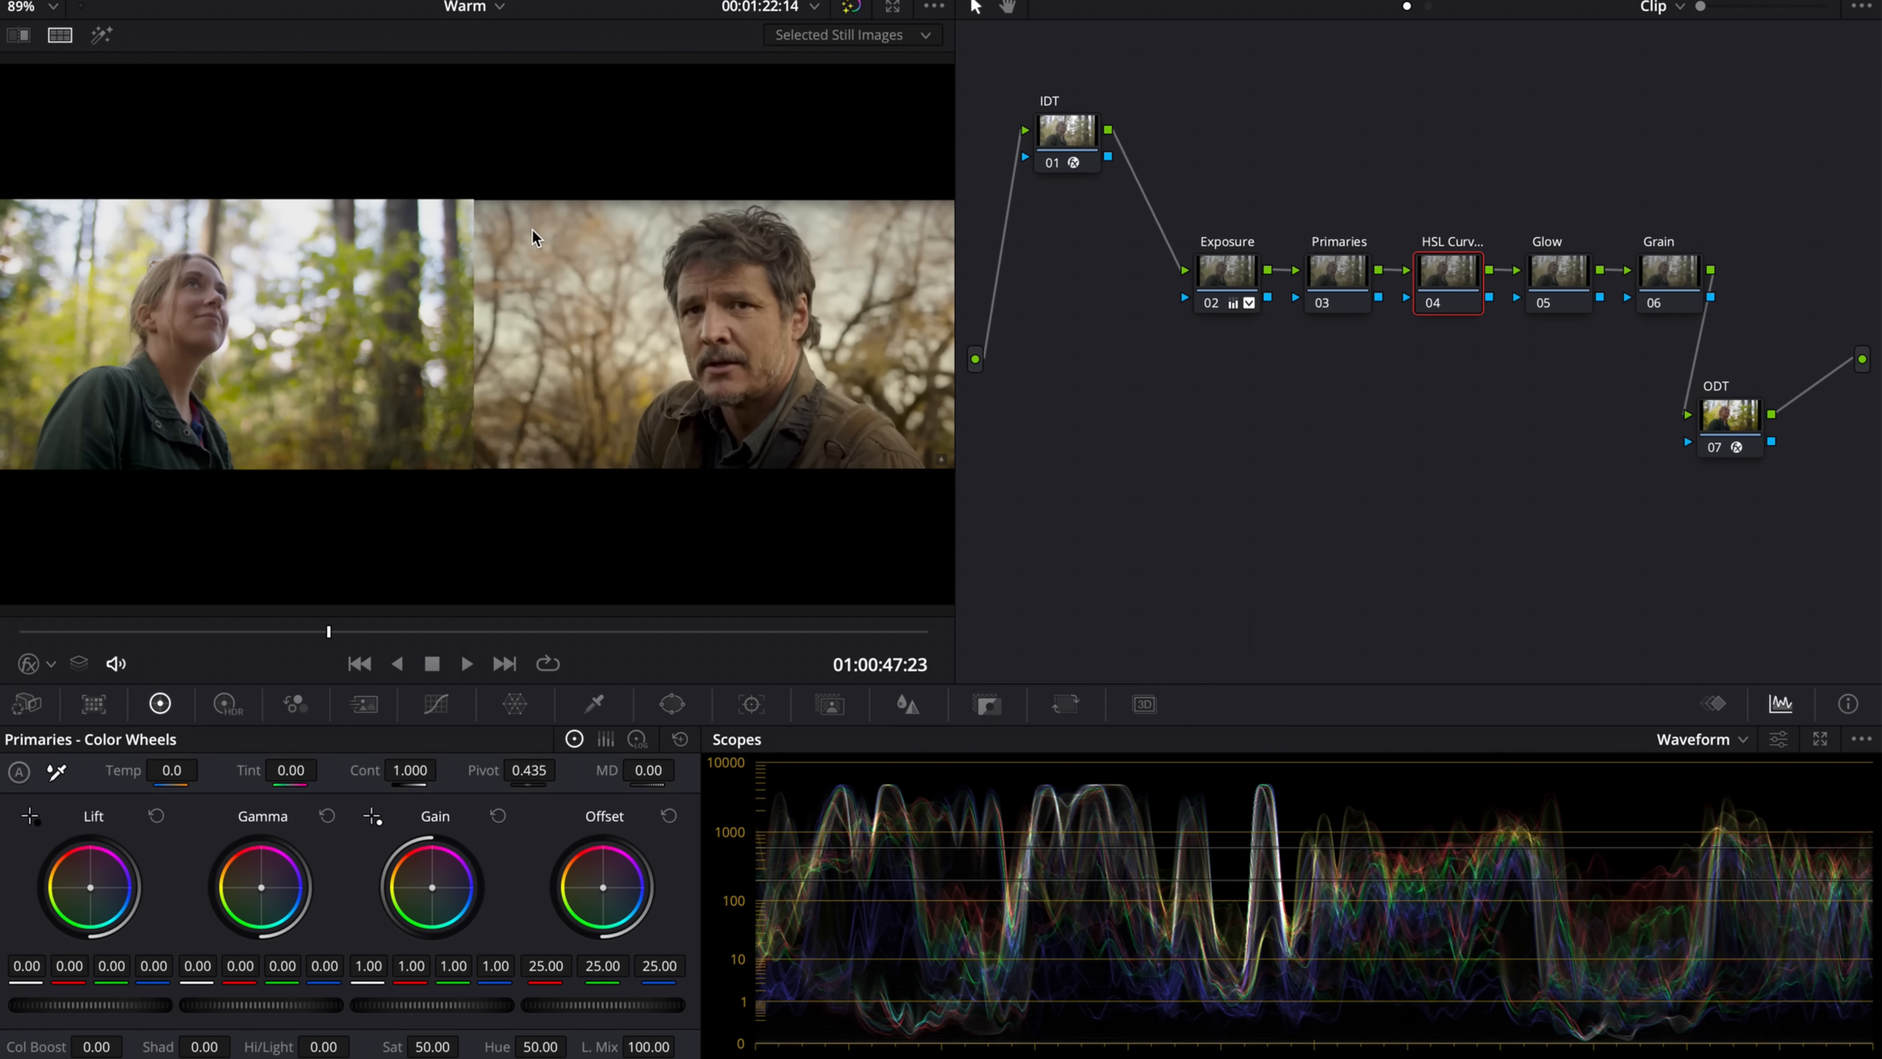
click(450, 713)
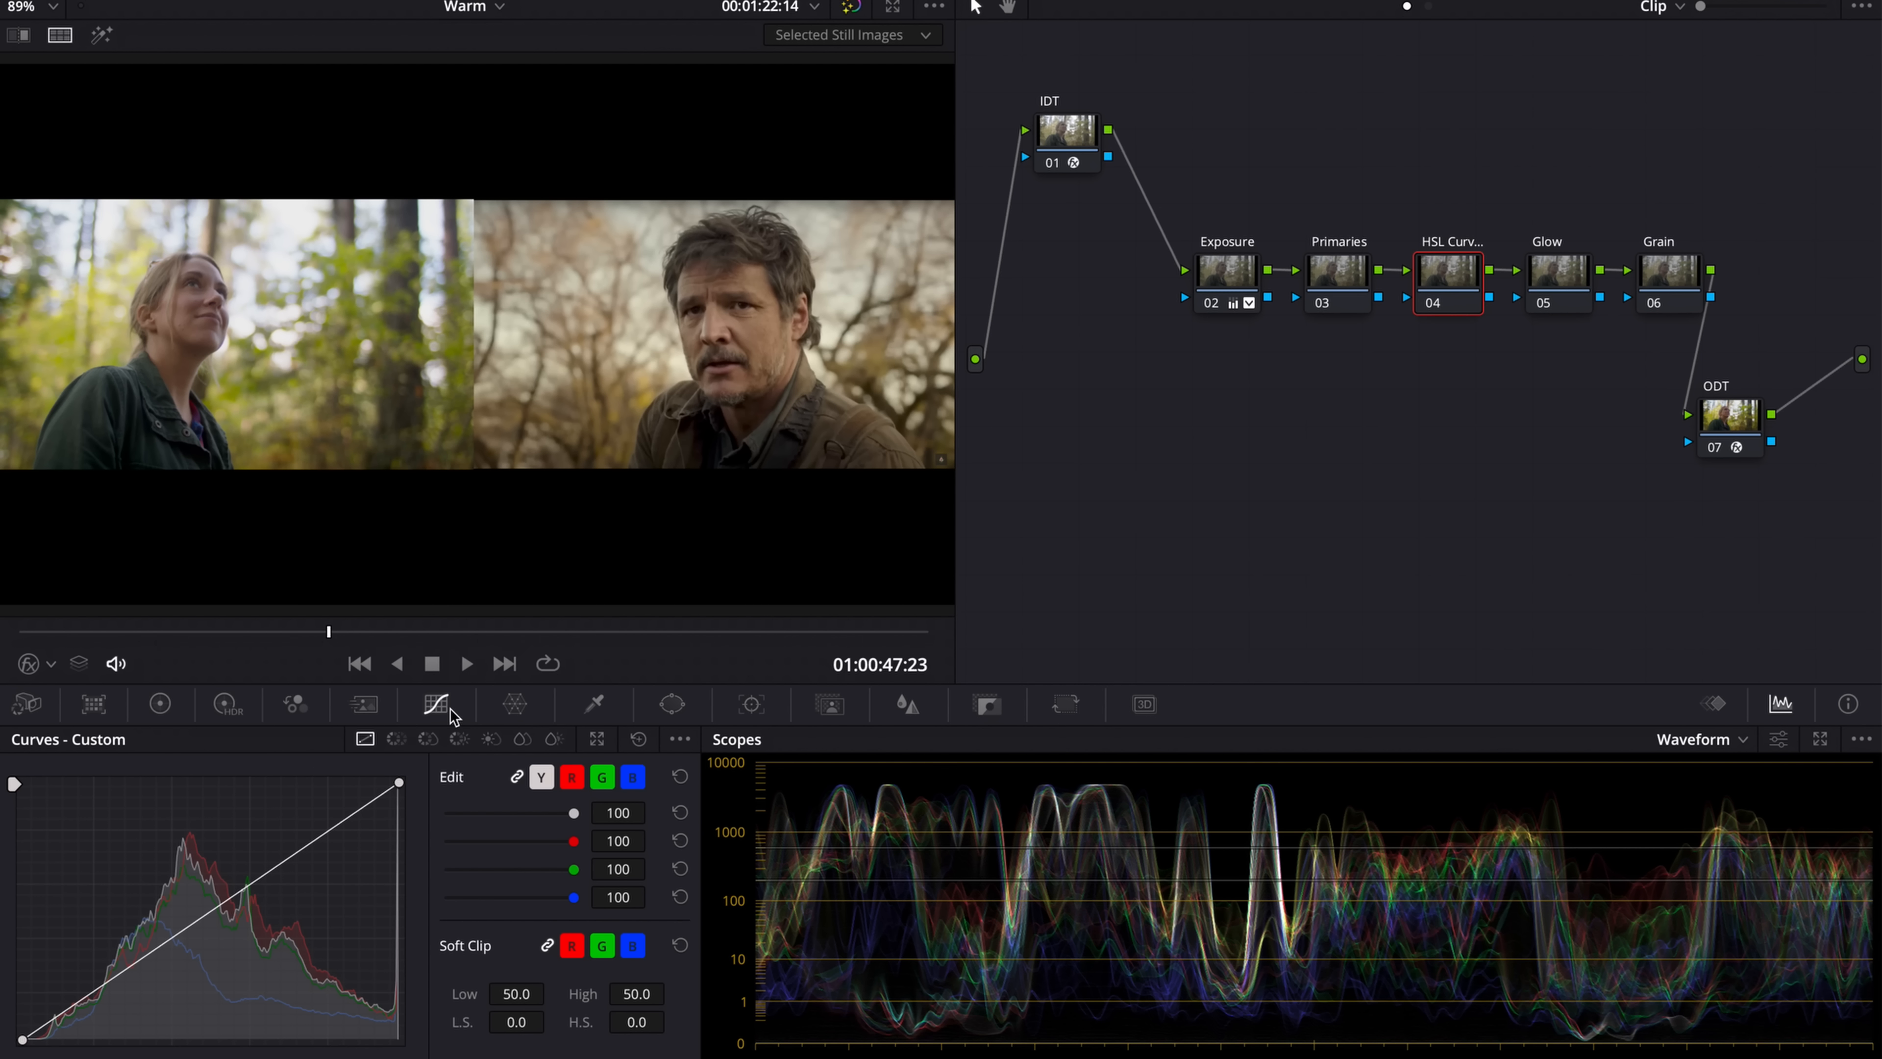
click(396, 741)
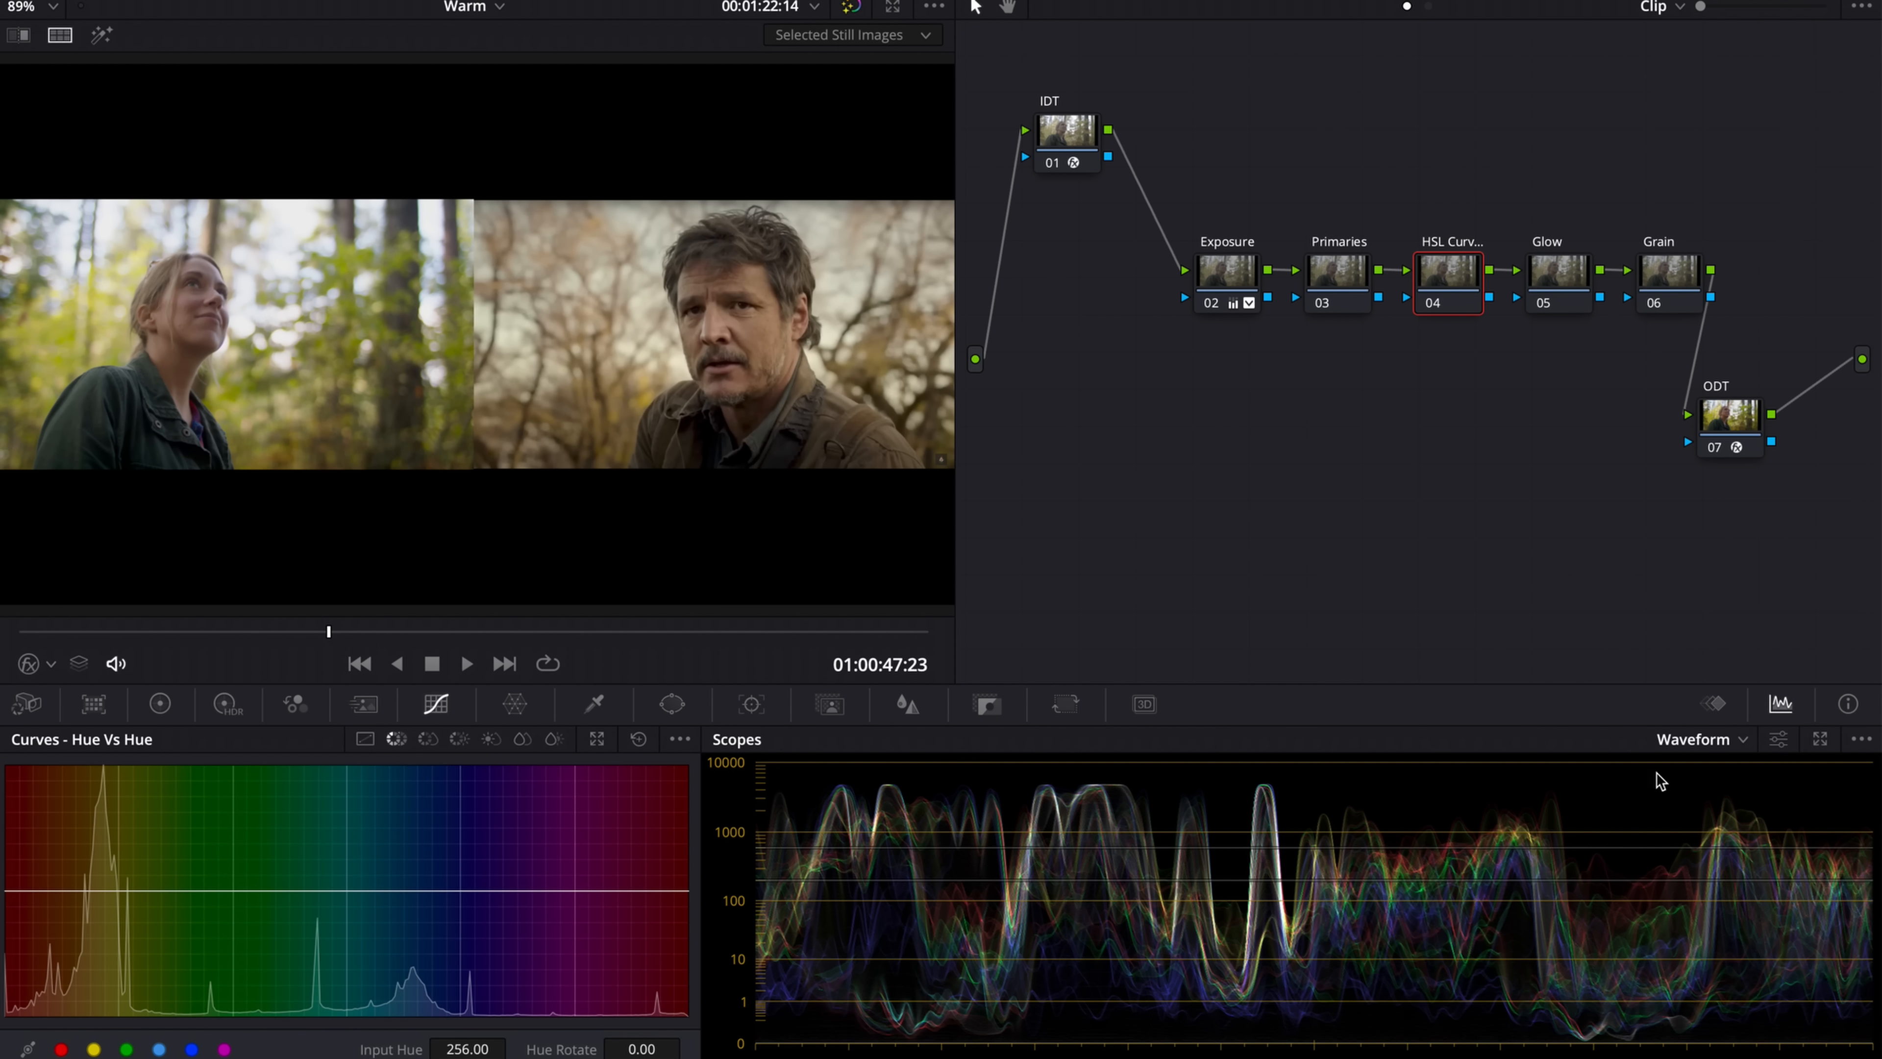
click(1696, 740)
click(1711, 820)
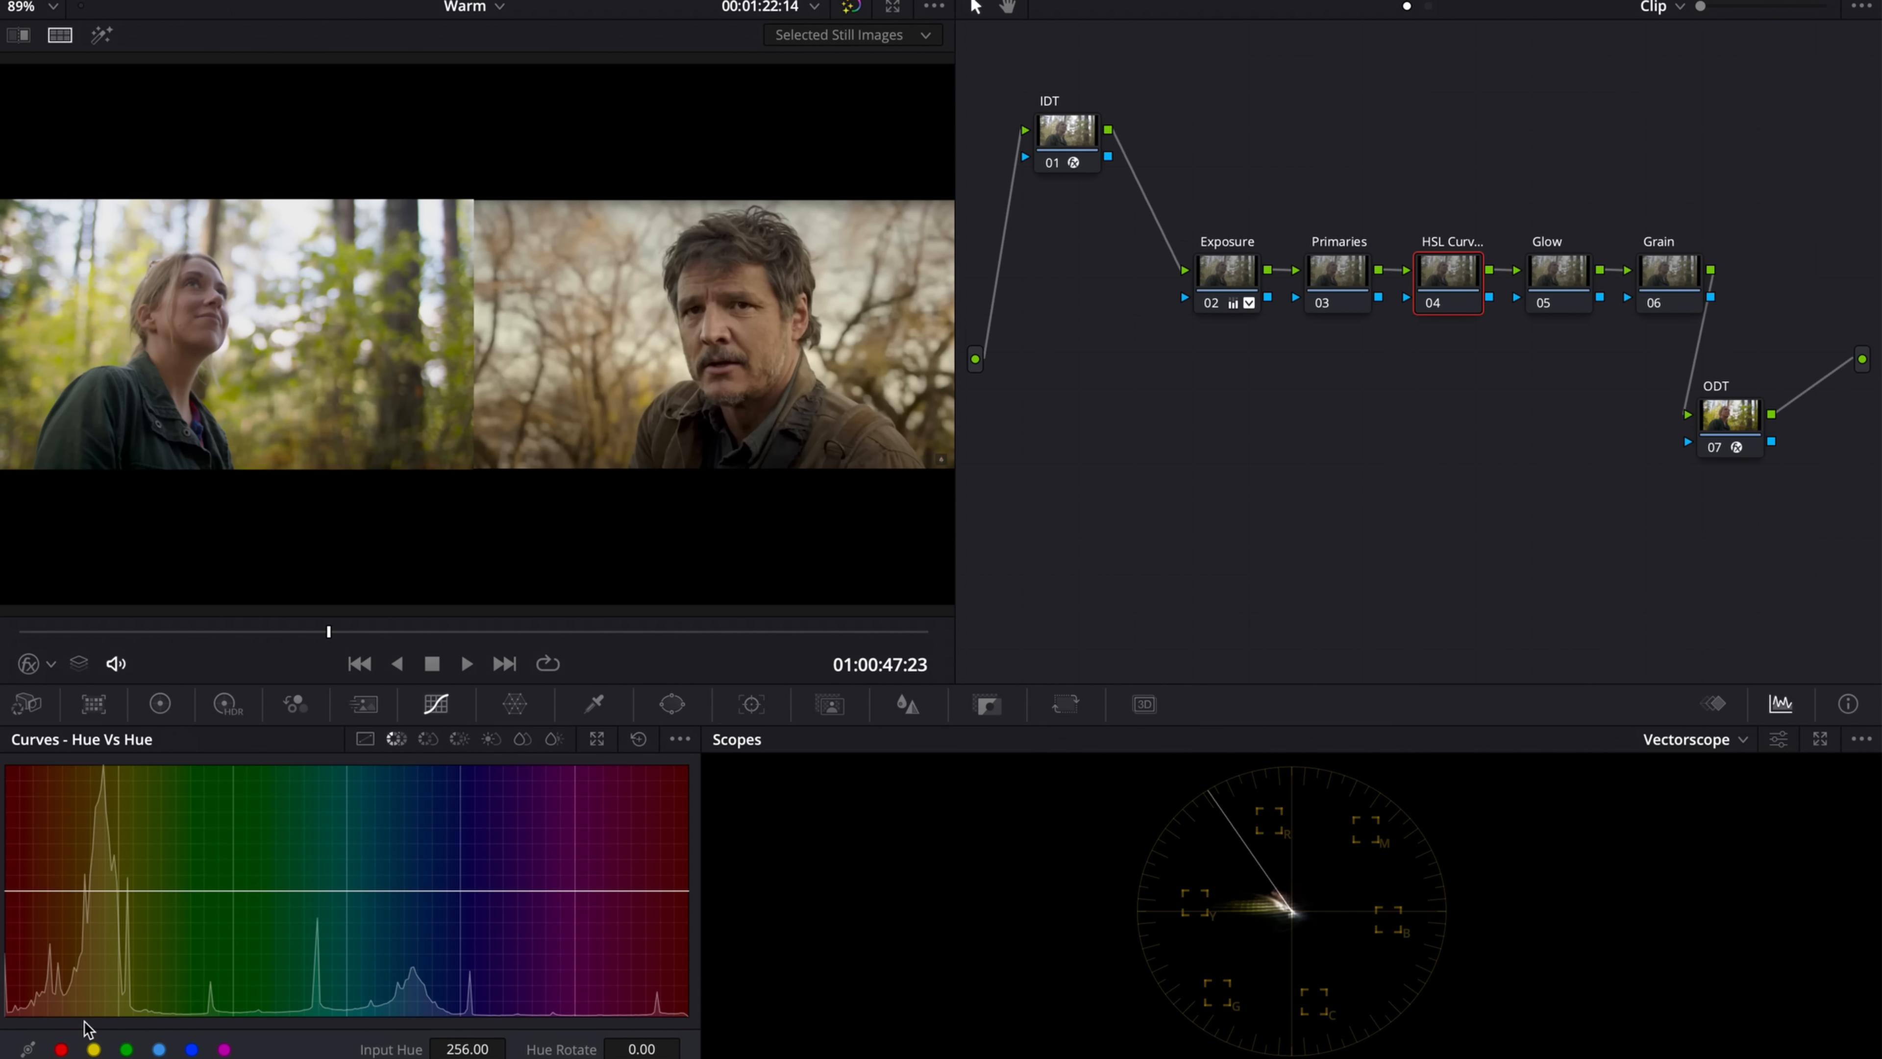
- Add yellow and green points on the Hue Vs Hue curve, with hue rotations of about 23.20 and 24.80
click(125, 1048)
drag(119, 890, 132, 881)
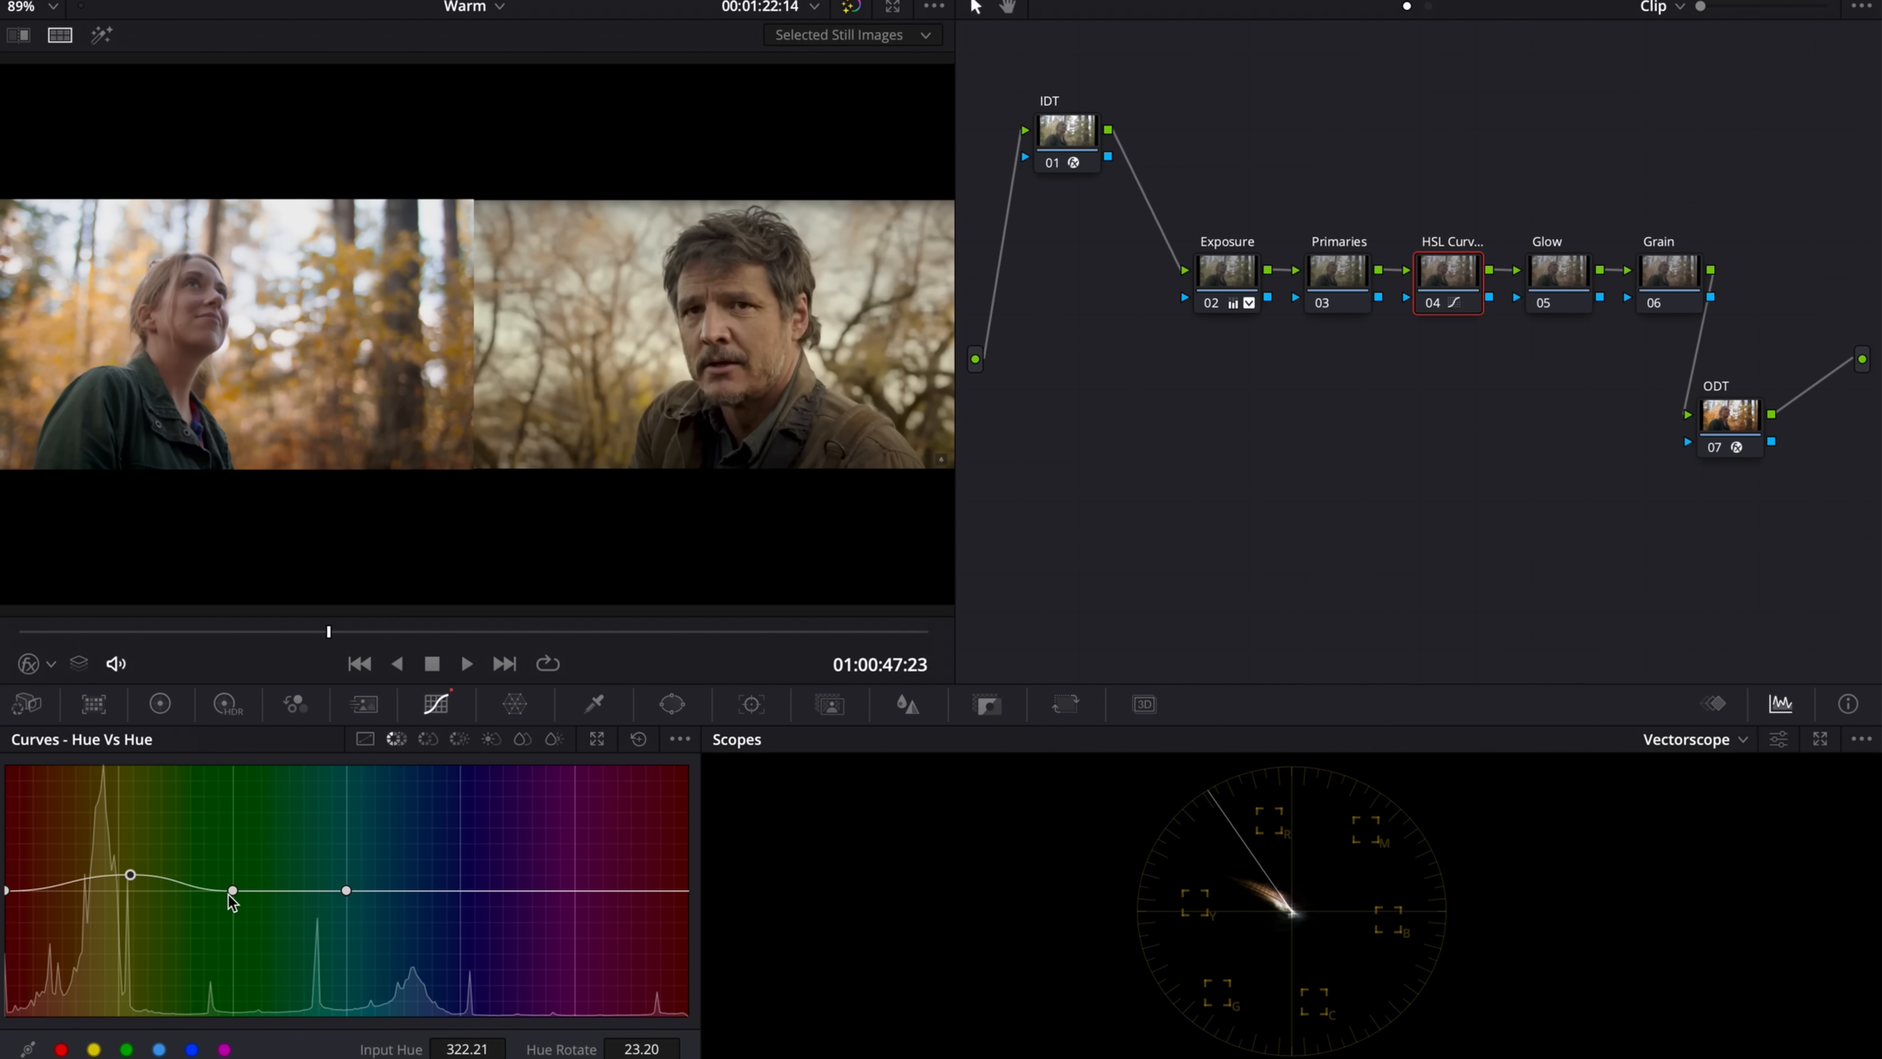
drag(233, 890, 221, 874)
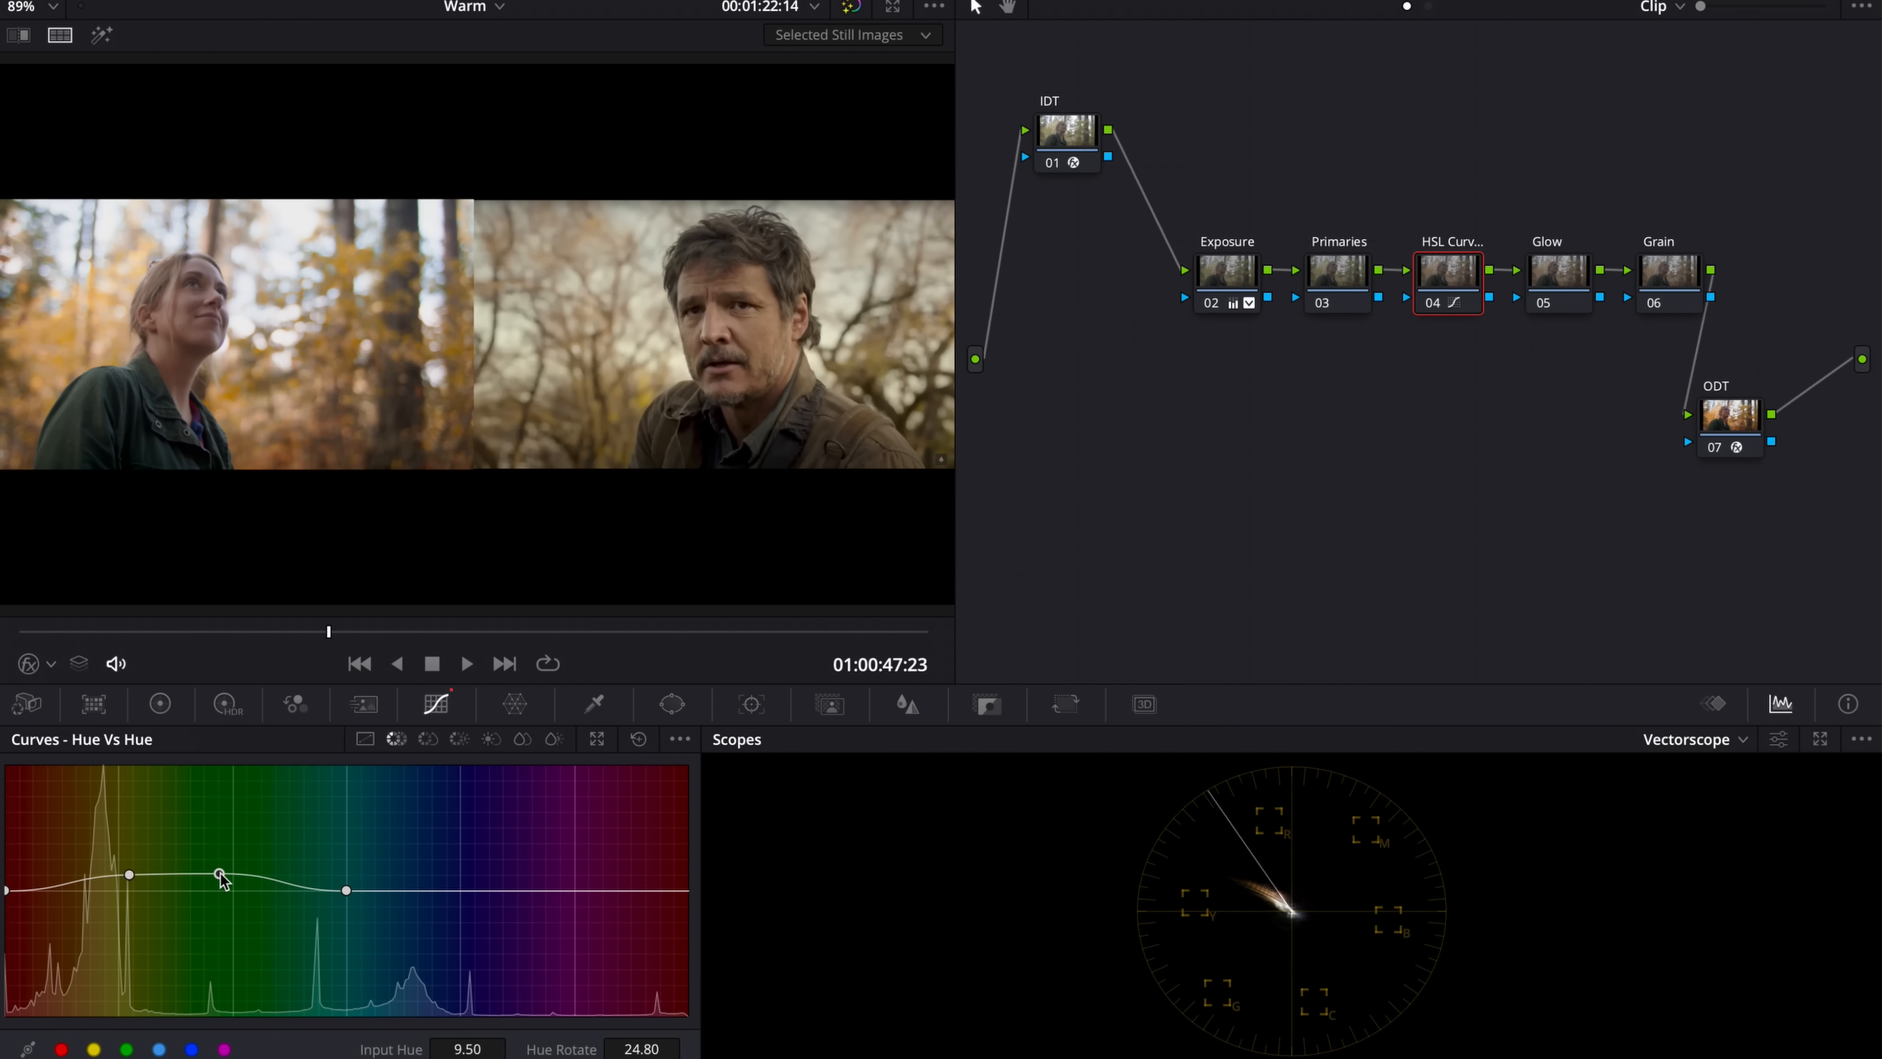
- Add a yellow point on the Hue Vs Sat curve and lower its saturation to about 0.76
click(427, 739)
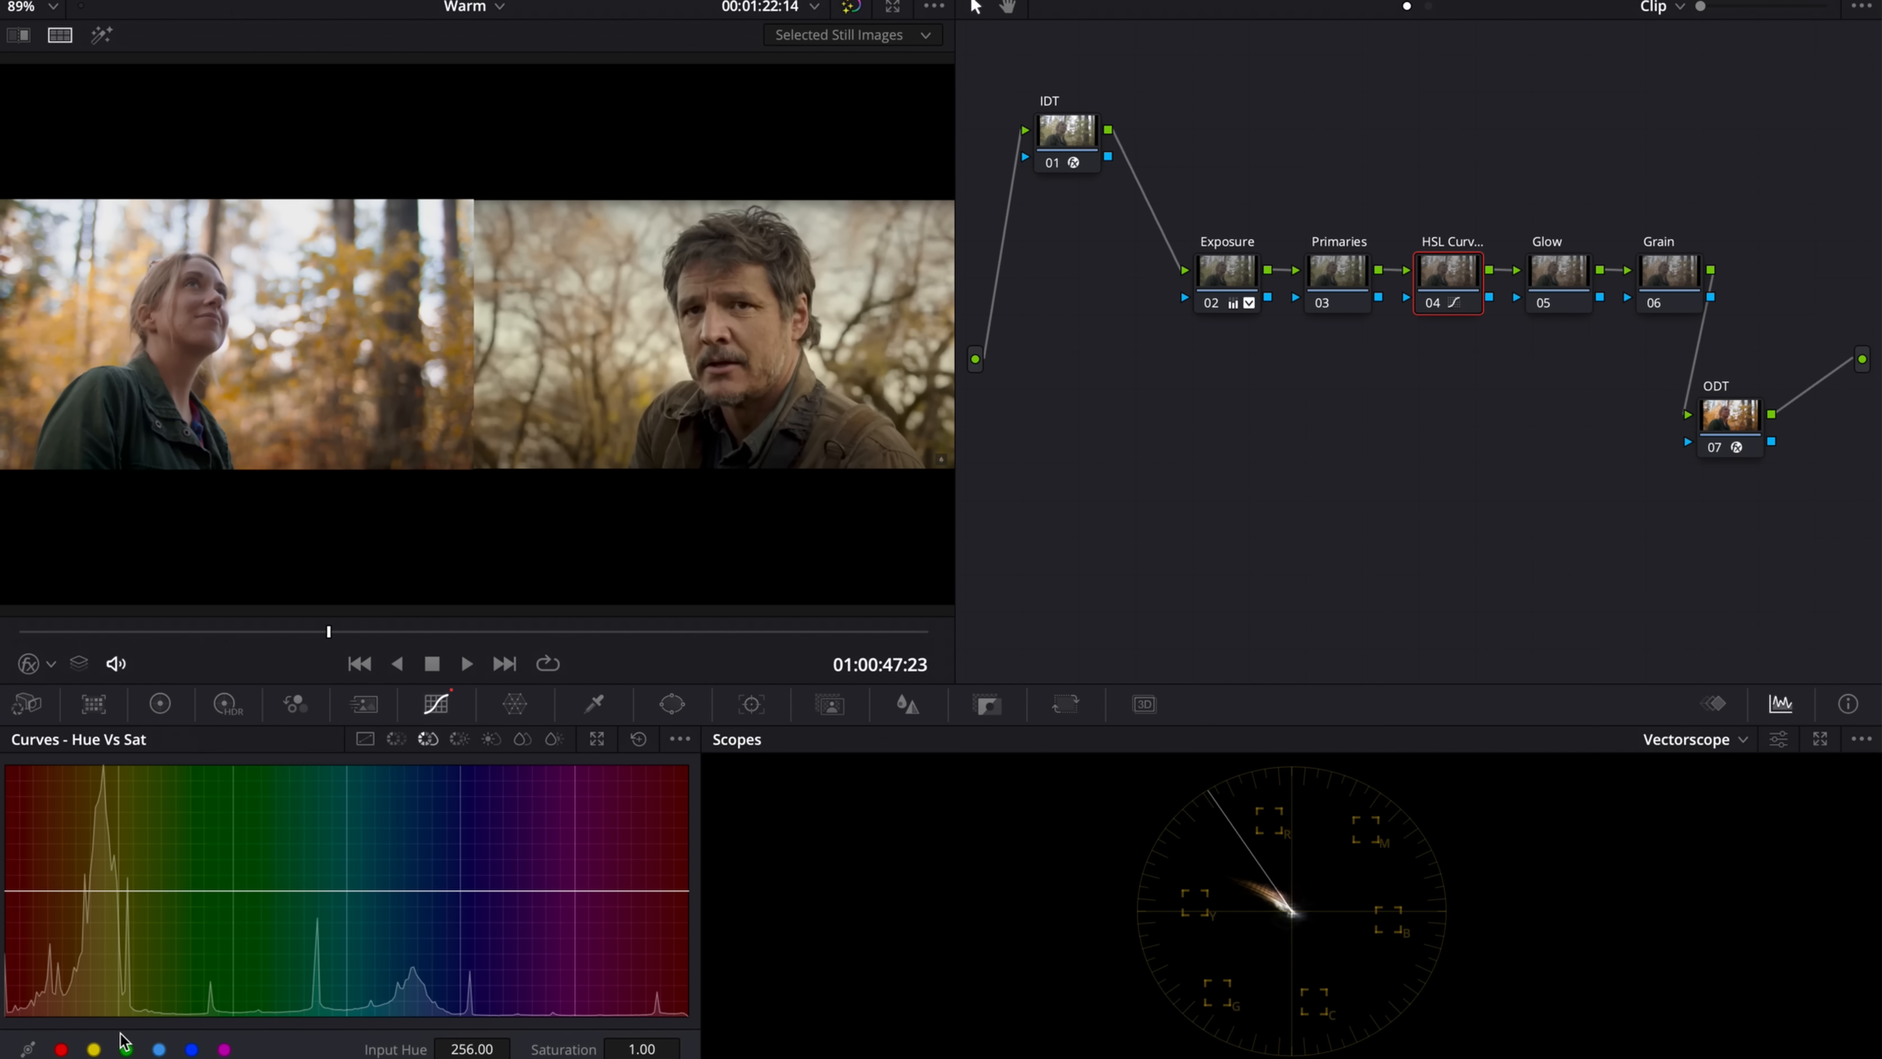
click(93, 1048)
mouse_move(117, 890)
mouse_down()
mouse_move(133, 962)
mouse_move(136, 921)
mouse_up()
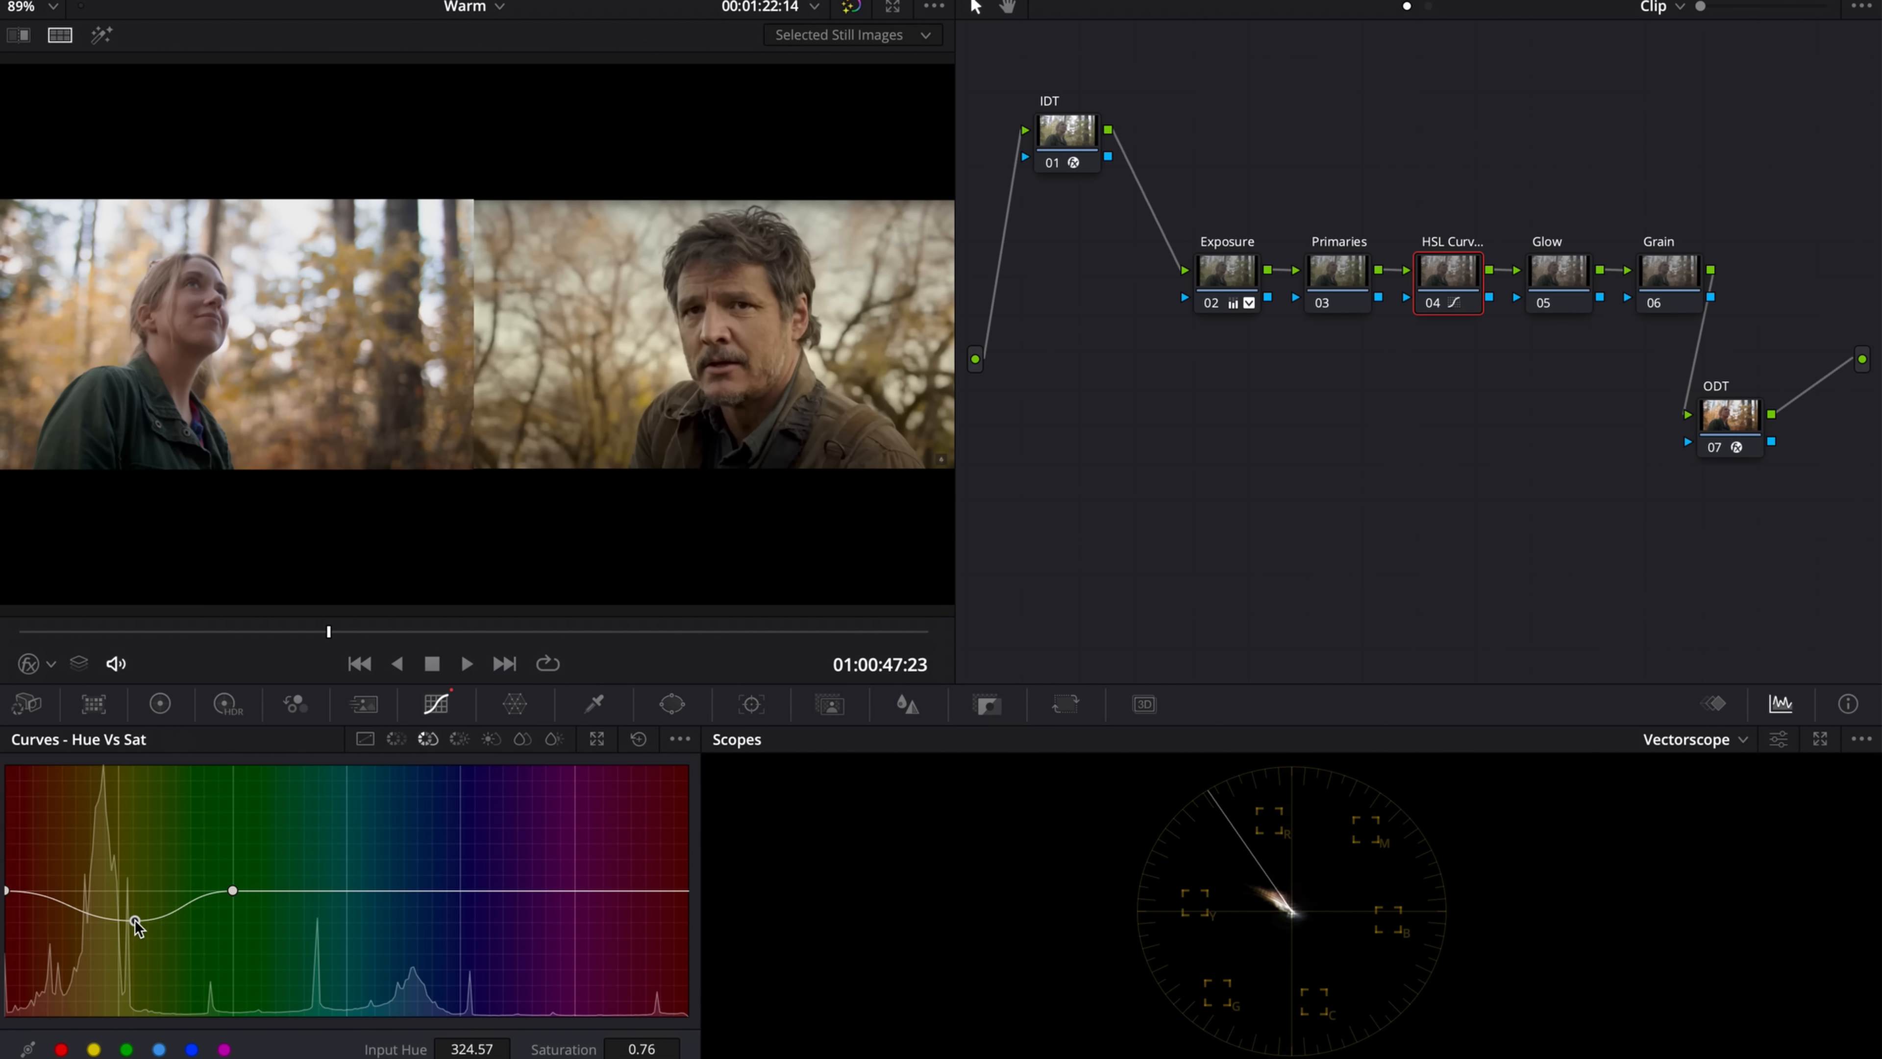
drag(135, 920, 133, 923)
- Remove the green point from the Hue Vs Hue curve and set the yellow point's hue rotation to 15.10
click(395, 739)
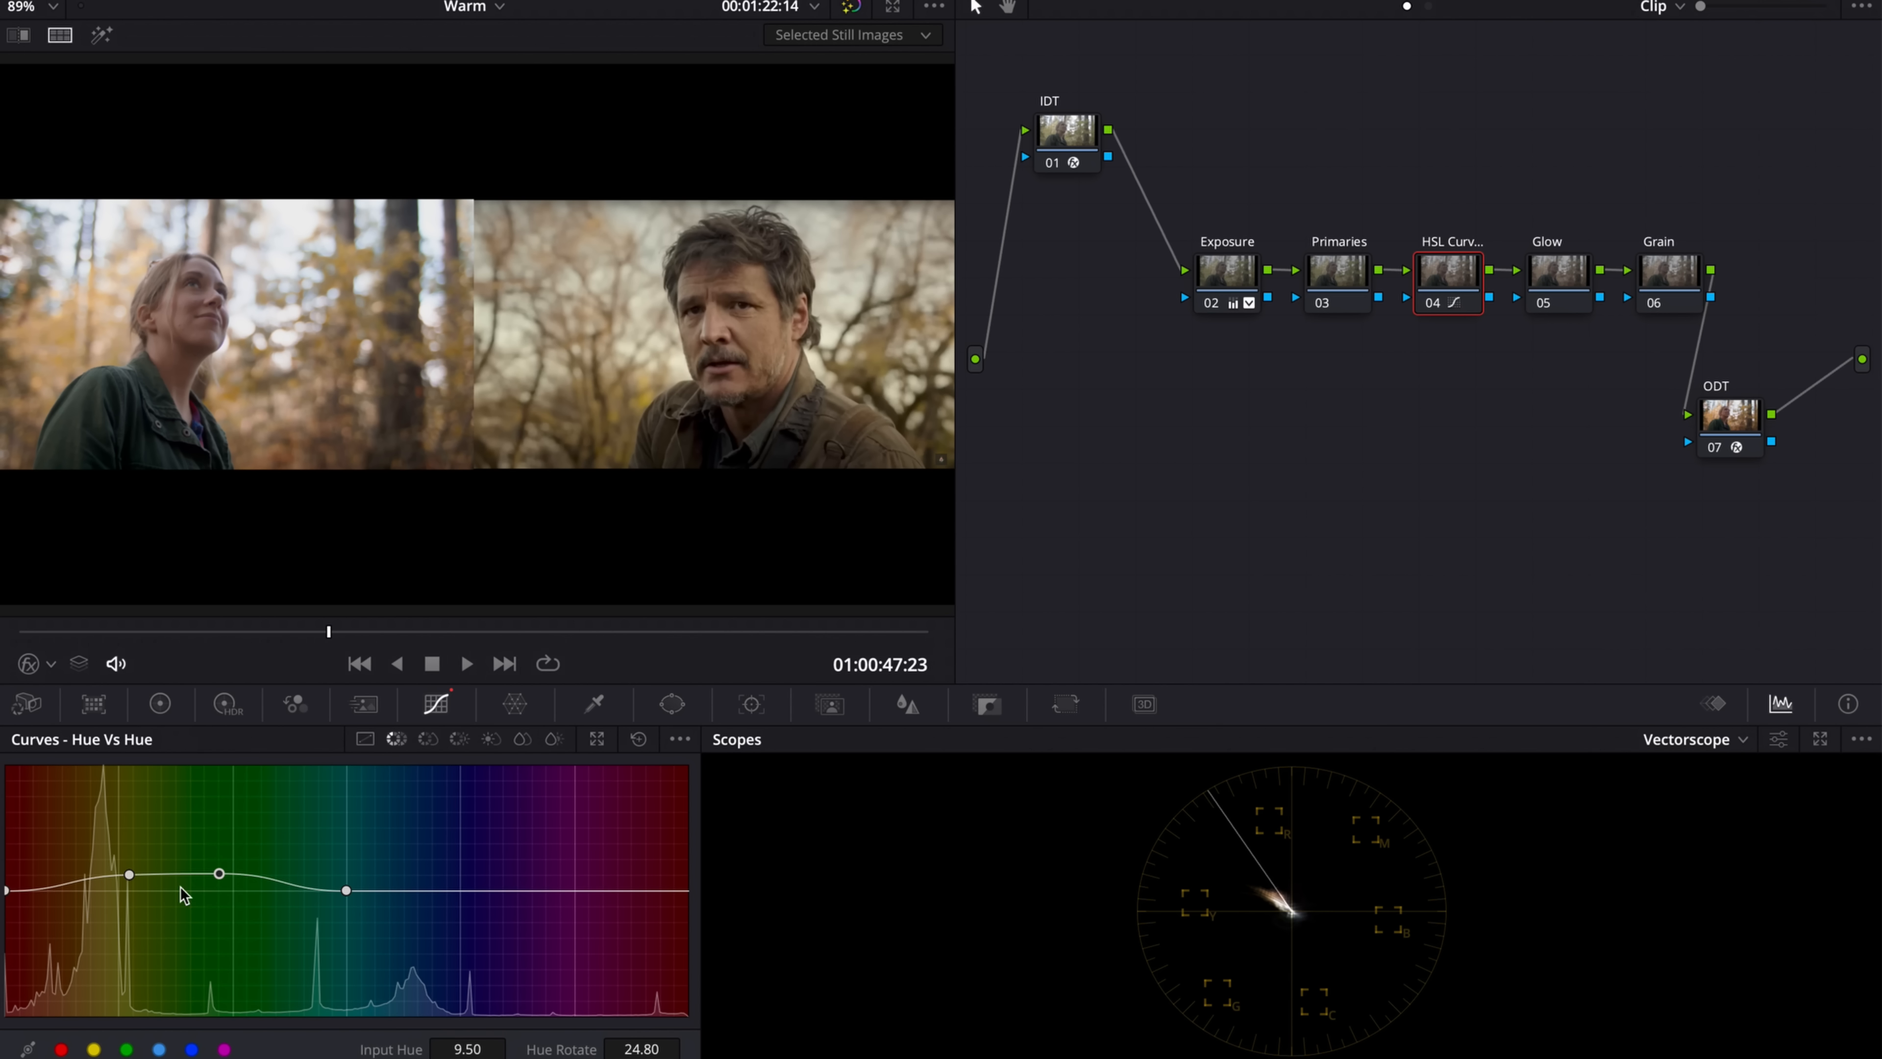
right_click(221, 875)
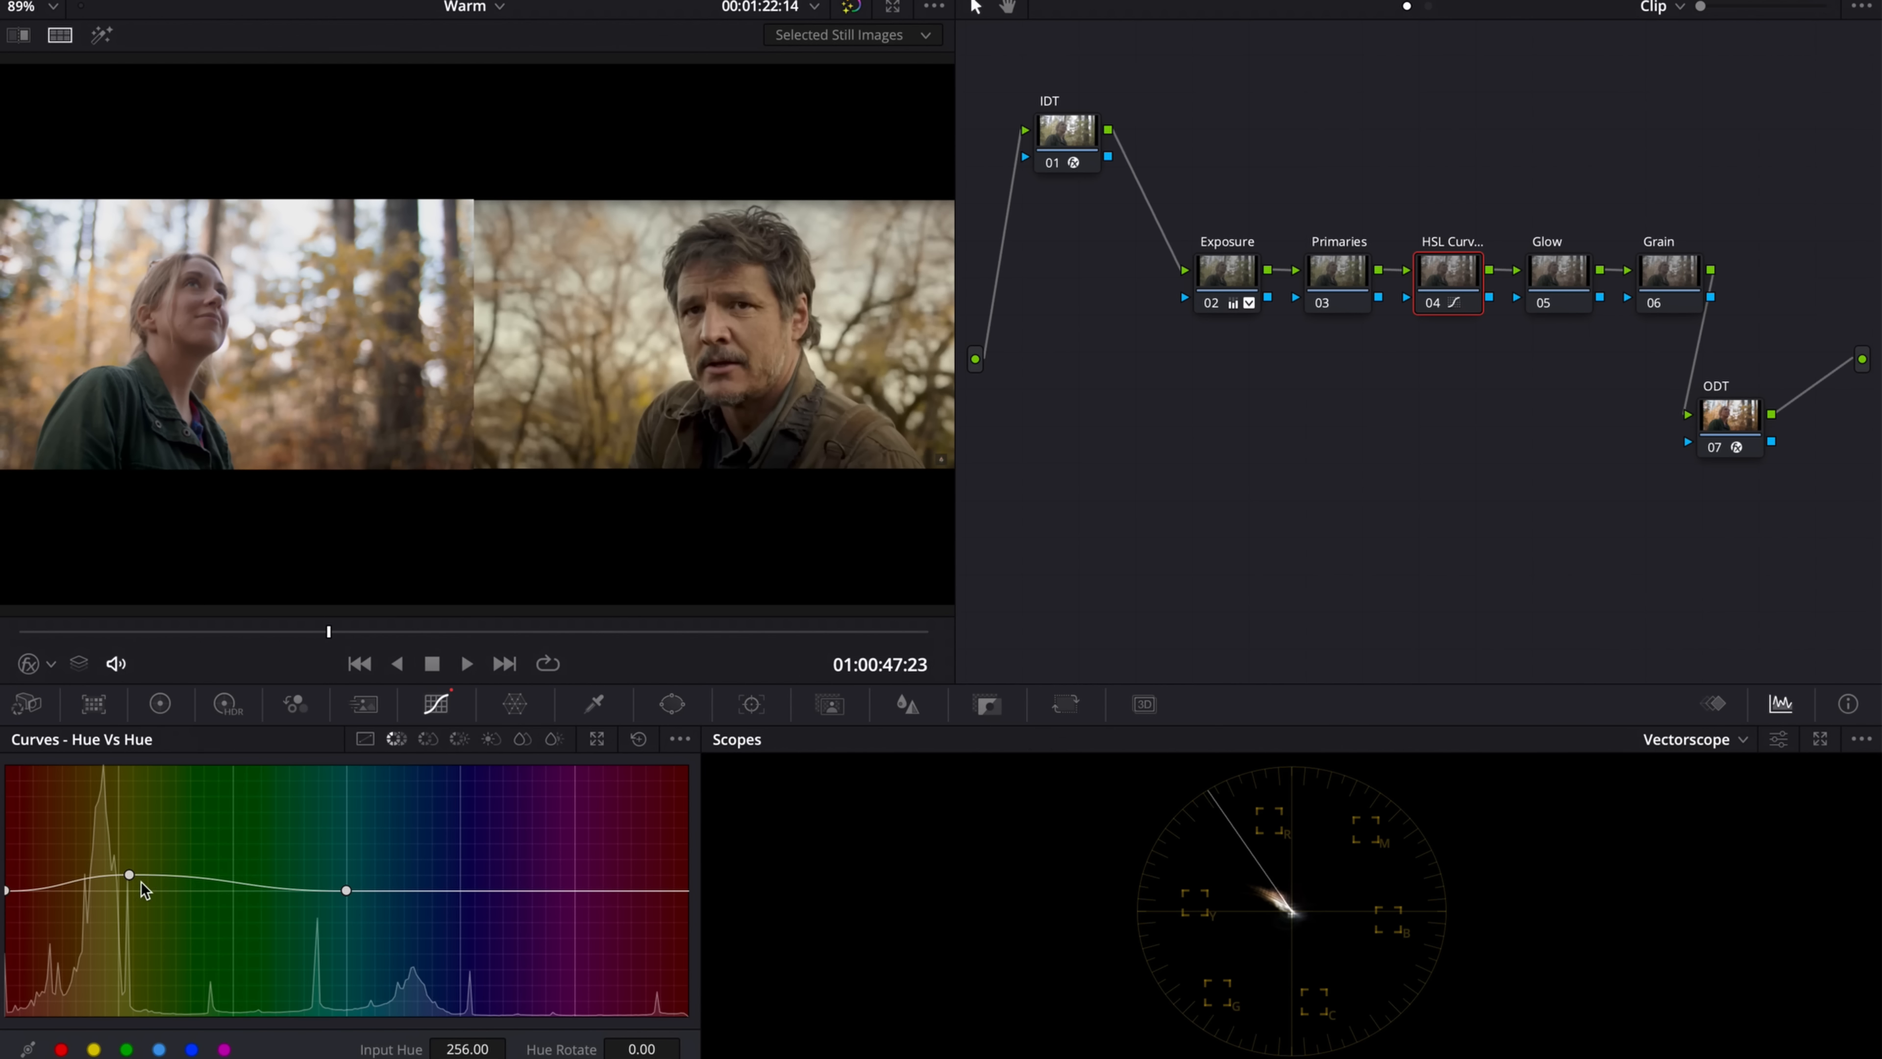
drag(130, 877, 131, 882)
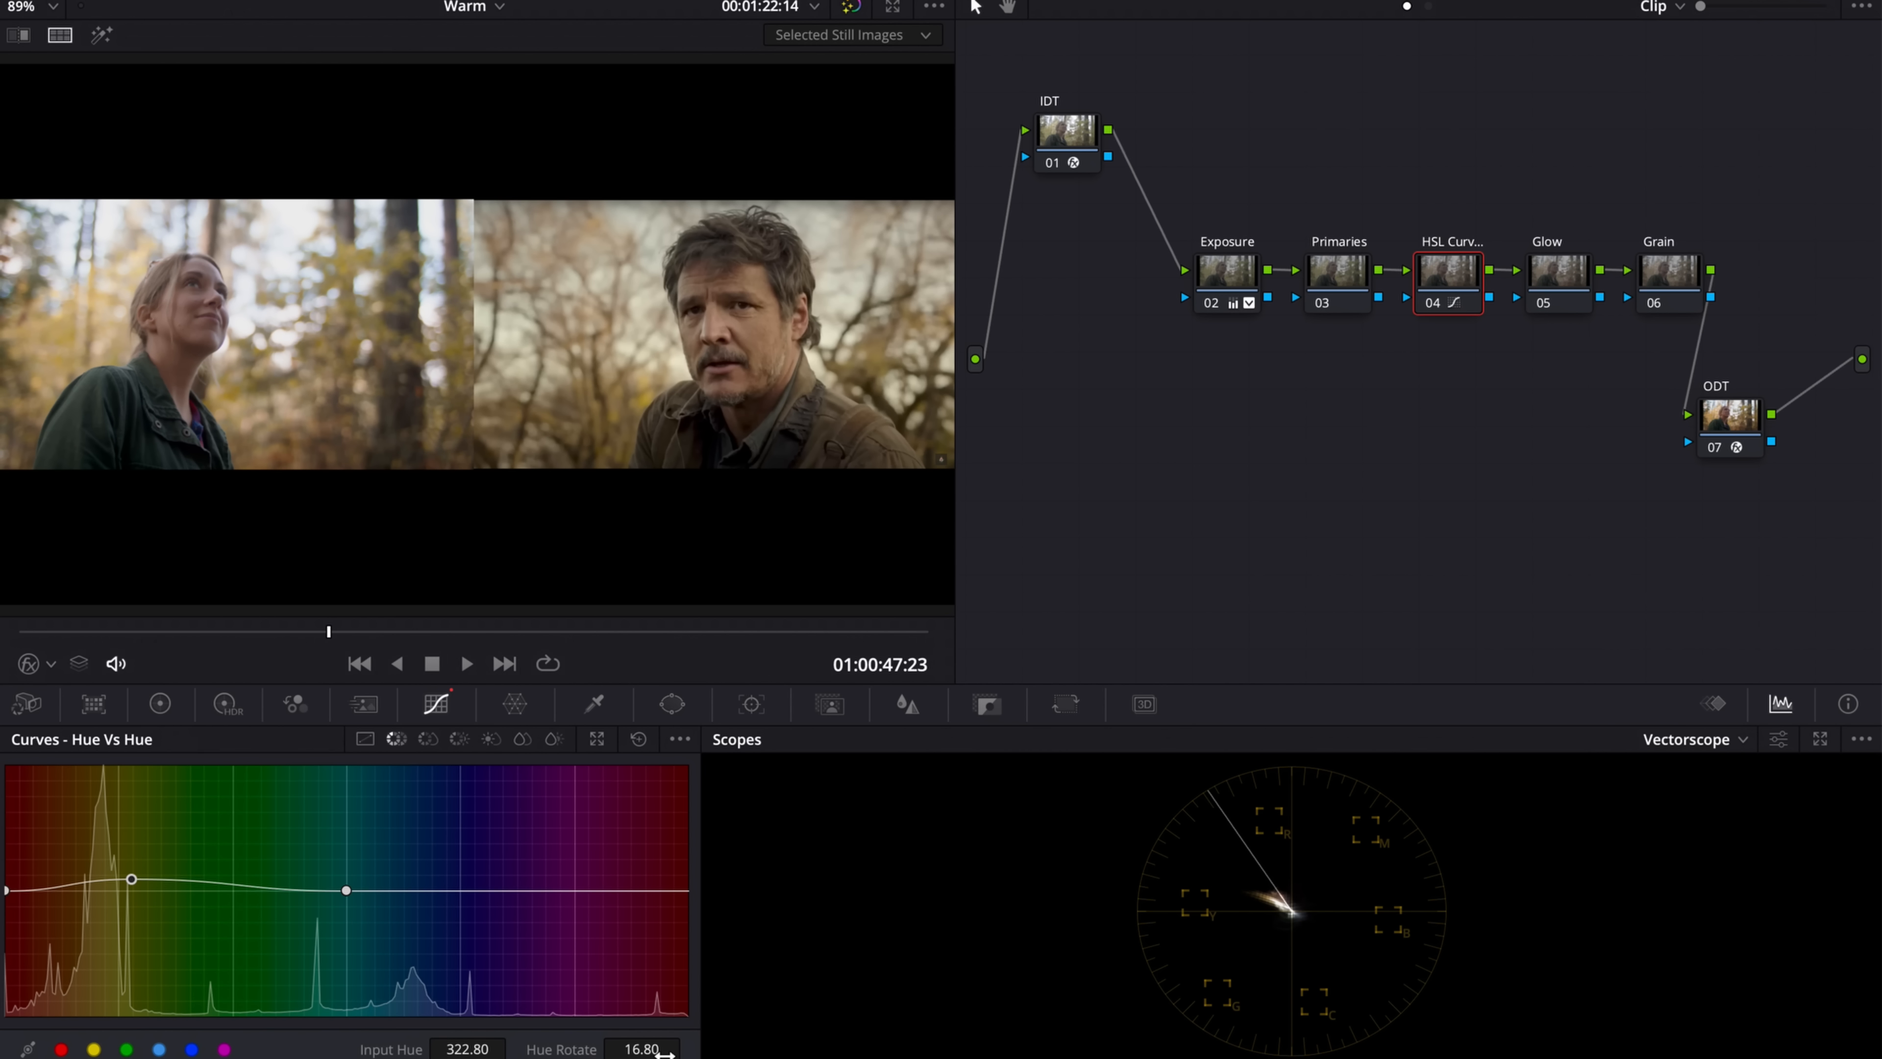
drag(642, 1048, 634, 1049)
- Add a layer node below the HSL Curves node and show the clip full frame without the reference still
mouse_move(1467, 288)
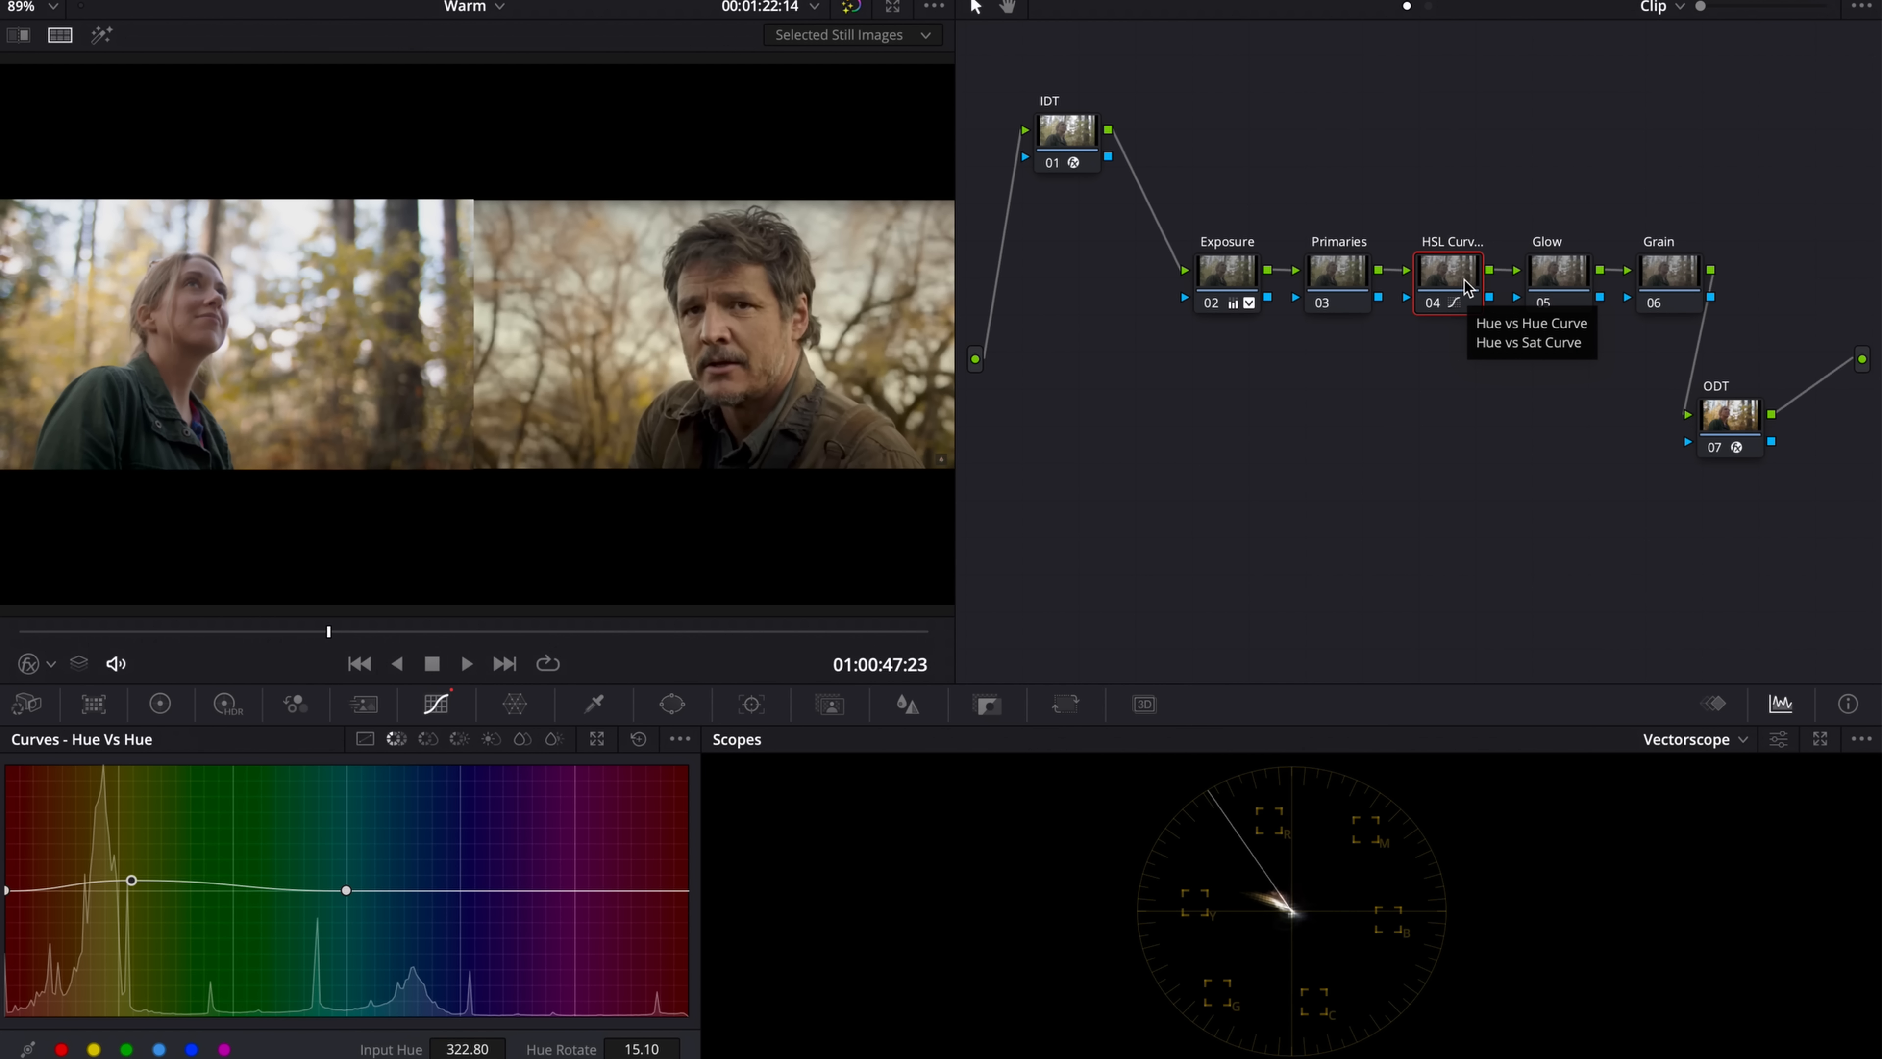
key(alt+l)
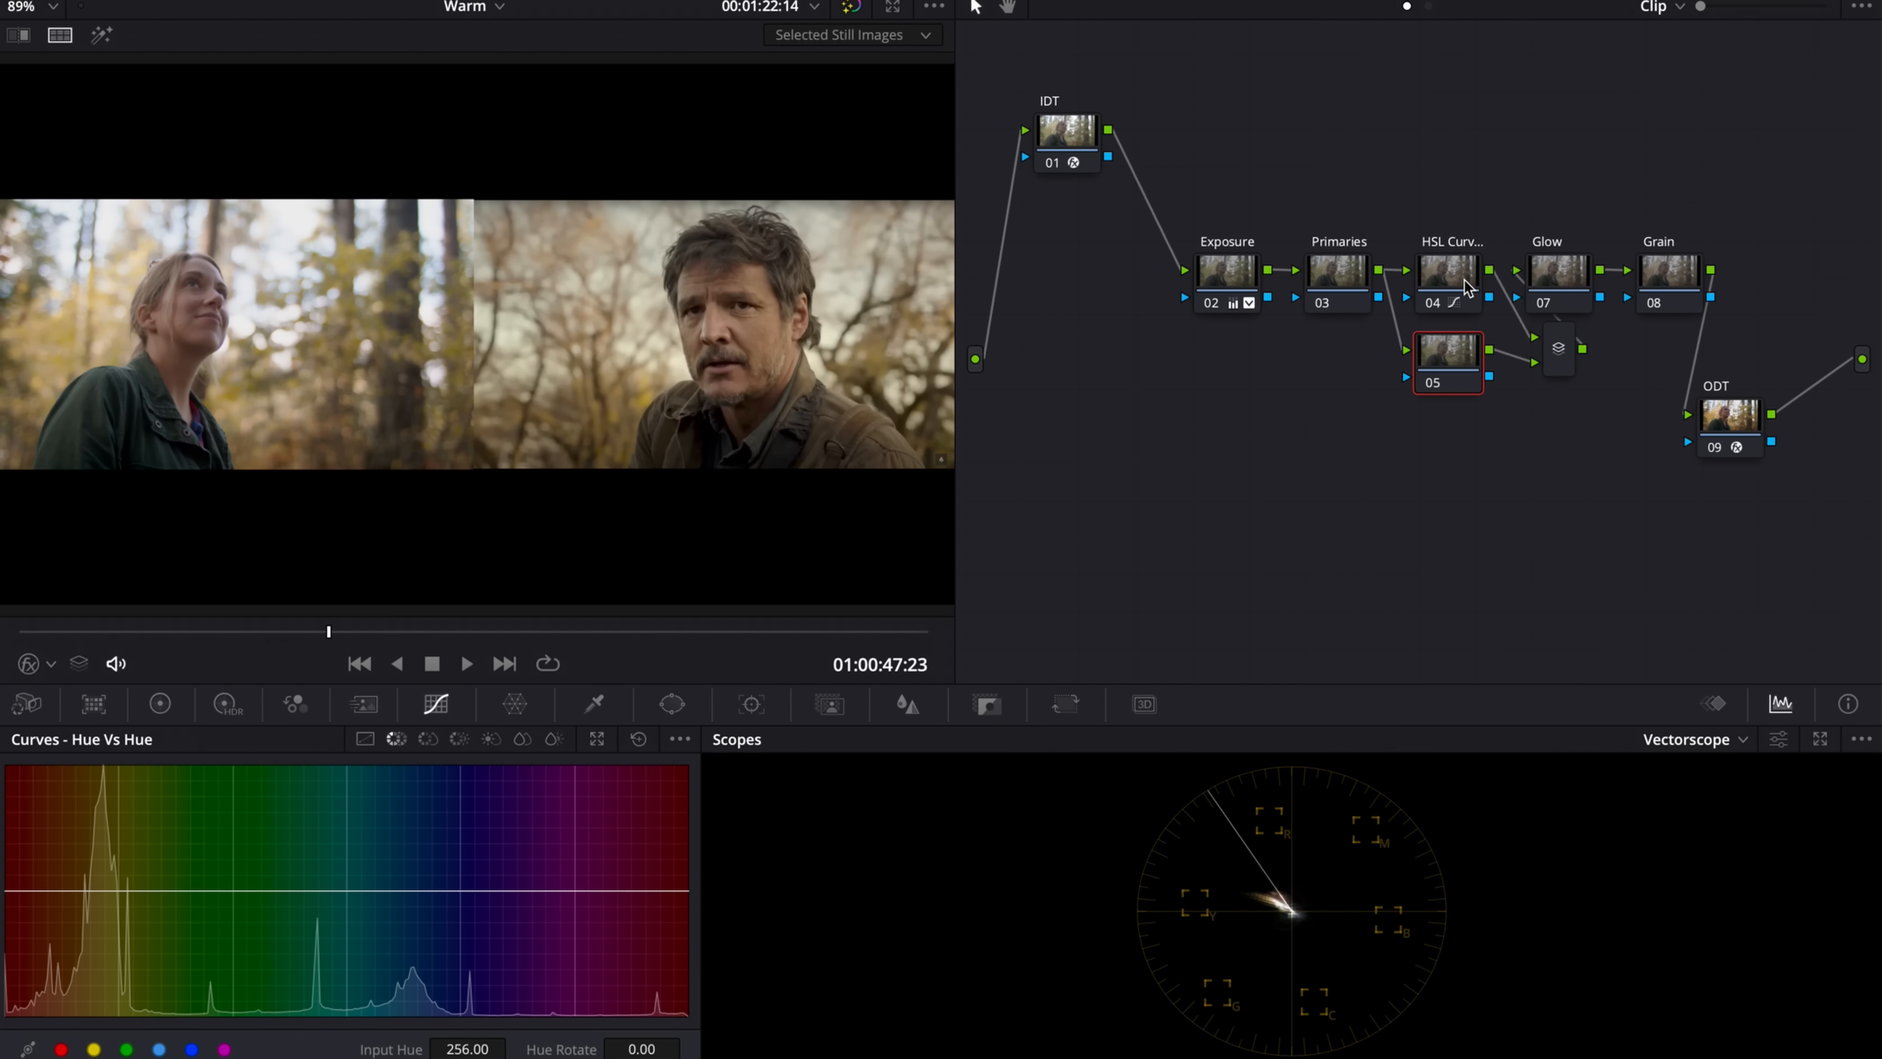
click(593, 703)
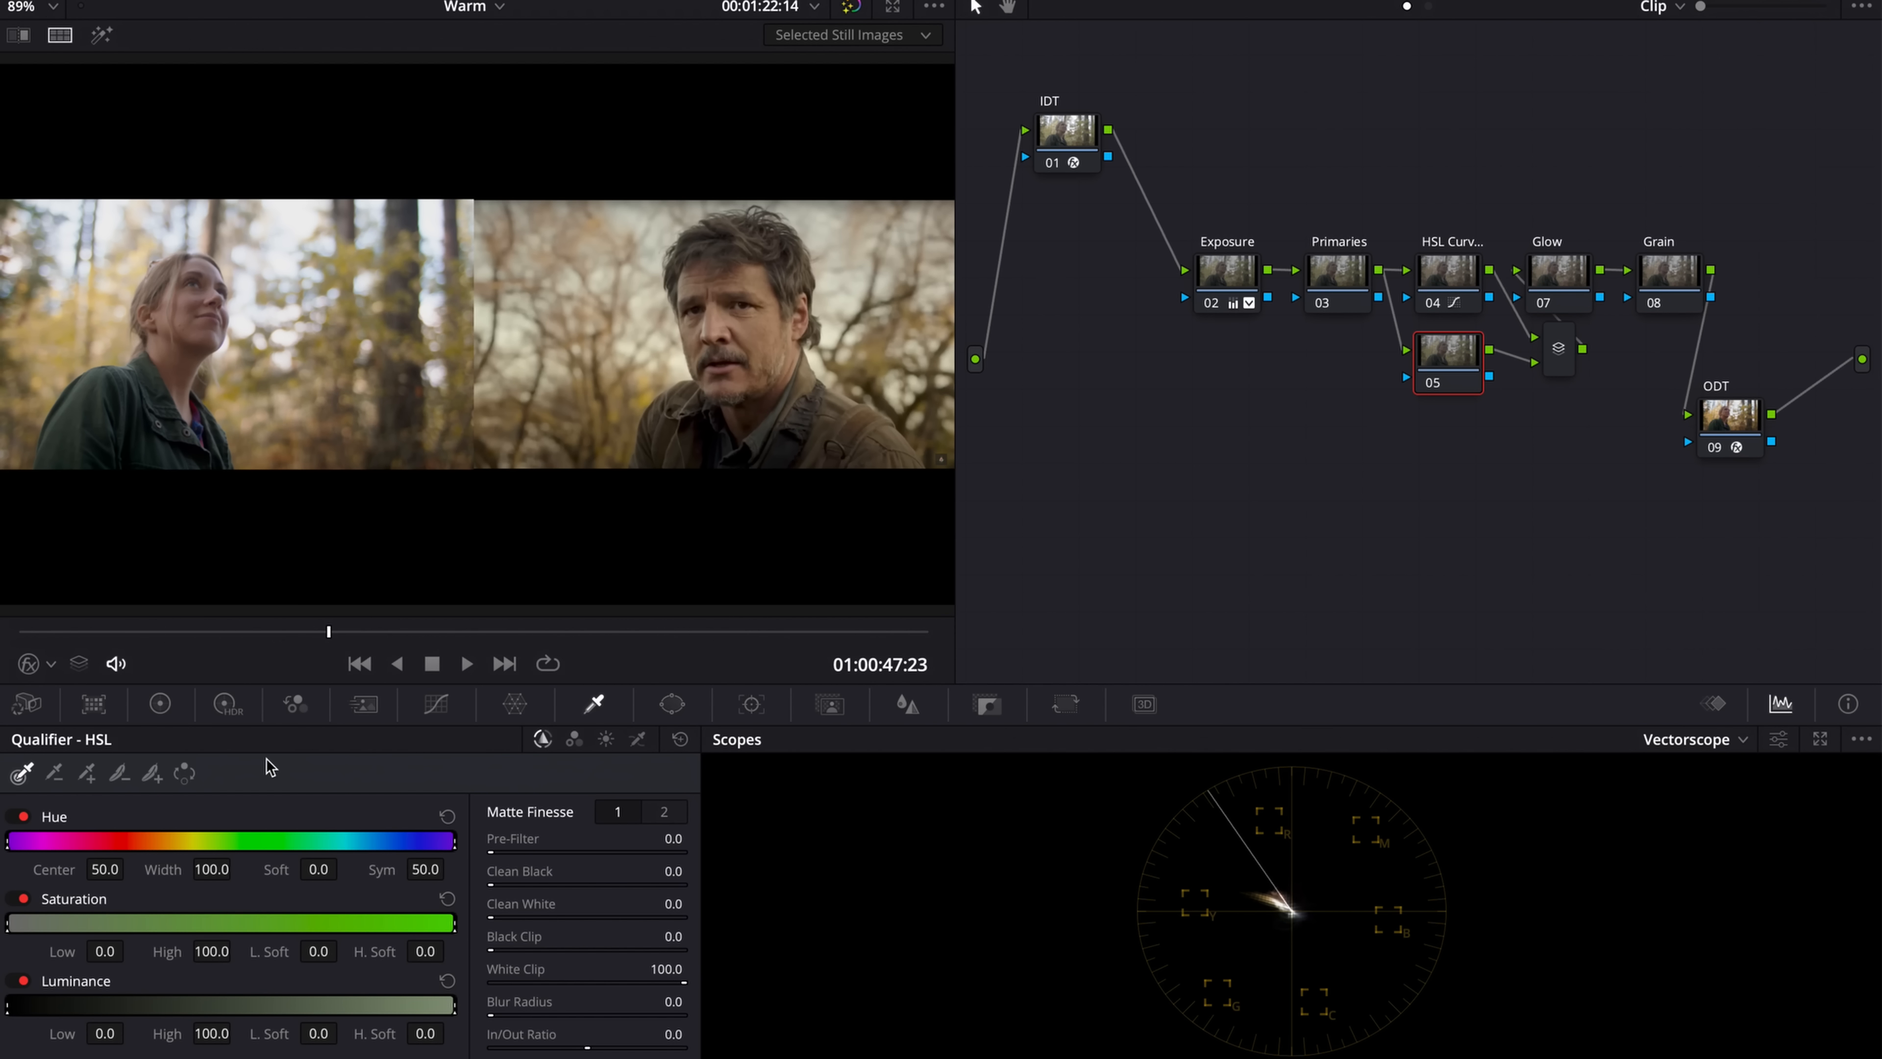
click(61, 37)
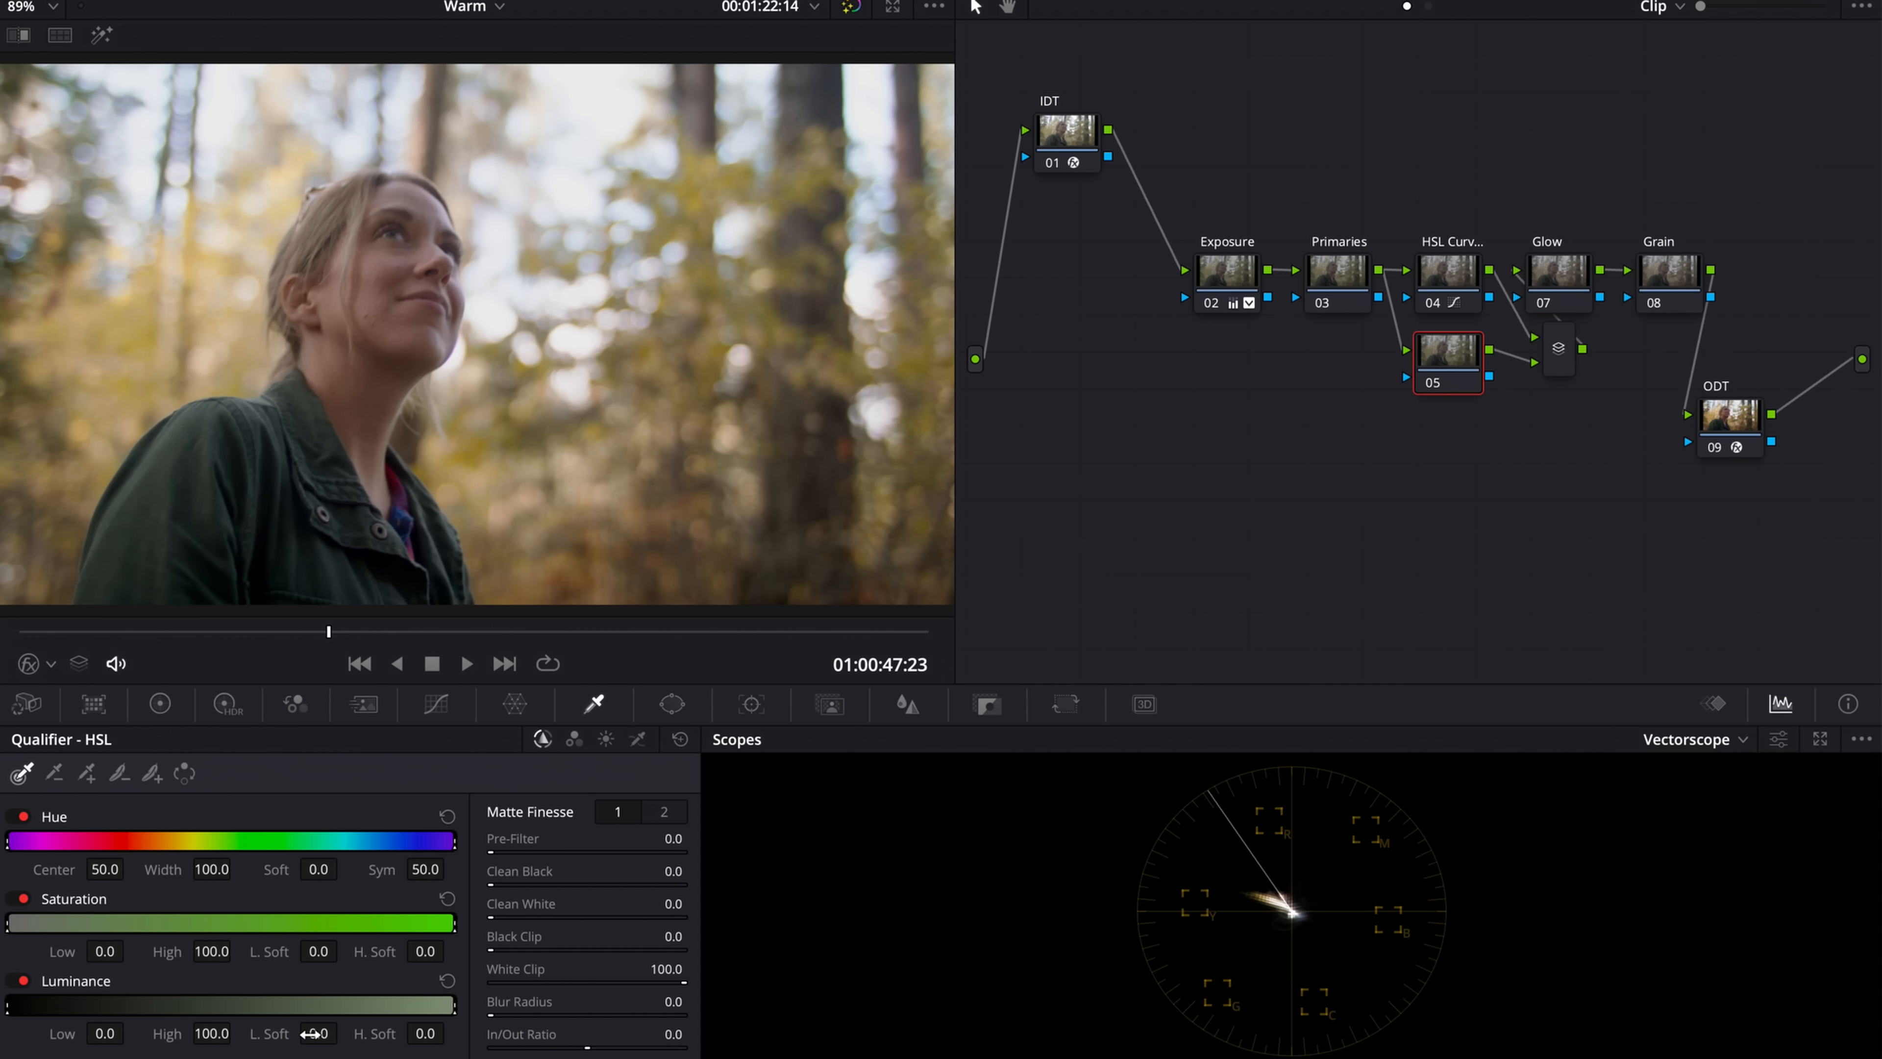
mouse_move(312, 1034)
mouse_down()
mouse_move(345, 1032)
mouse_move(316, 1033)
mouse_up()
right_click(1456, 363)
click(1494, 380)
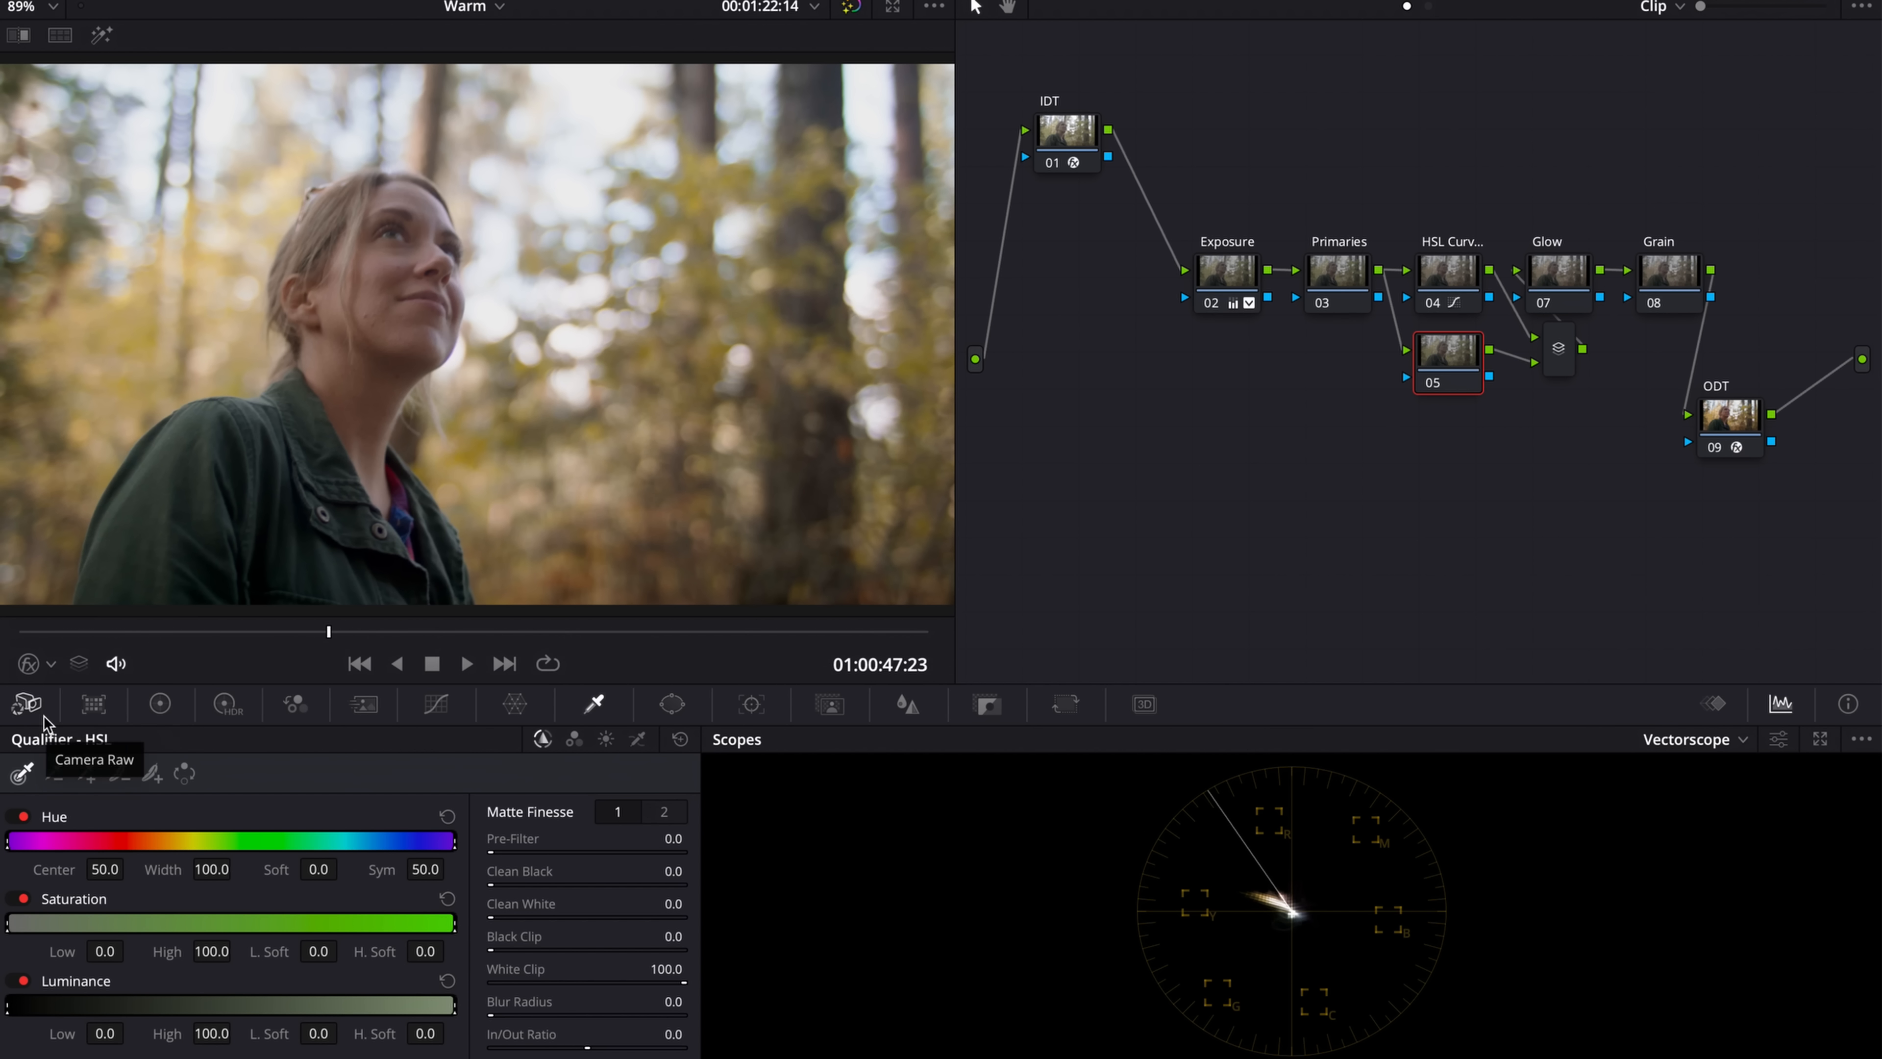
- Switch the new layer node's primaries to Log Wheels and set the high range to 0.398
click(165, 704)
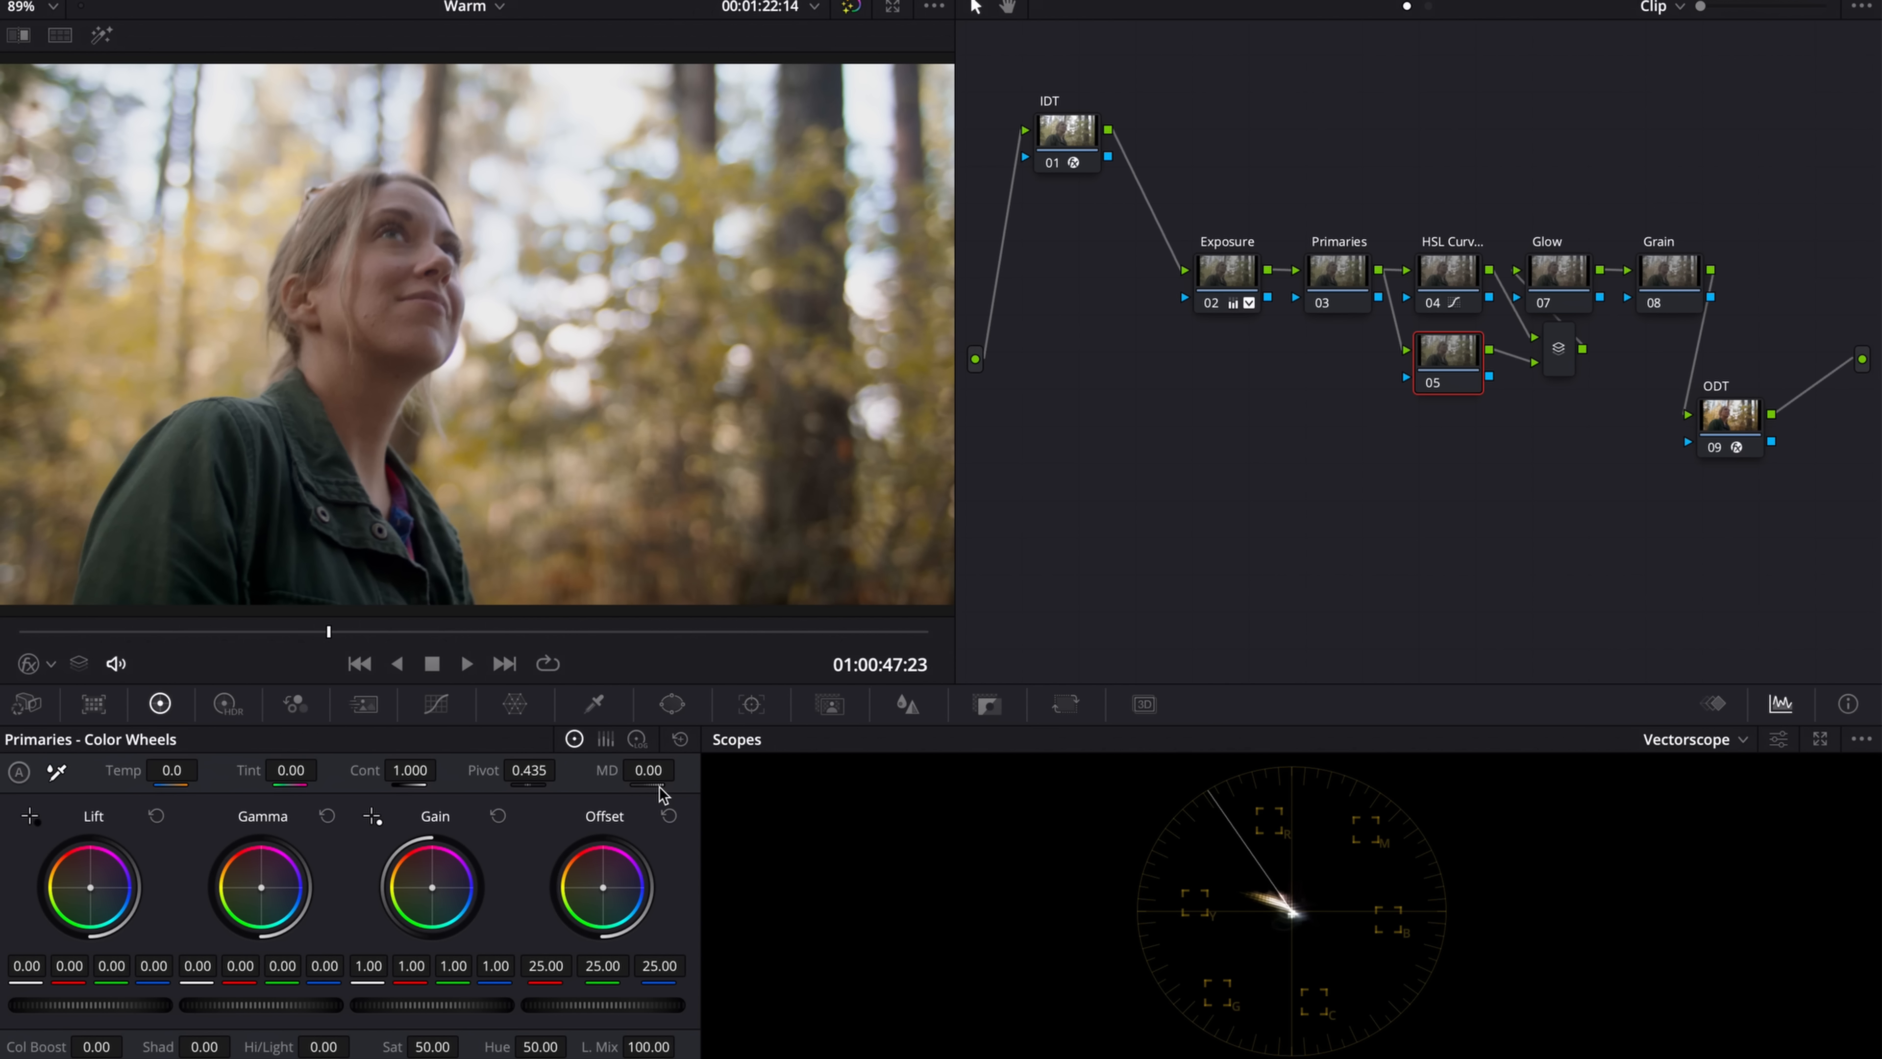
click(226, 706)
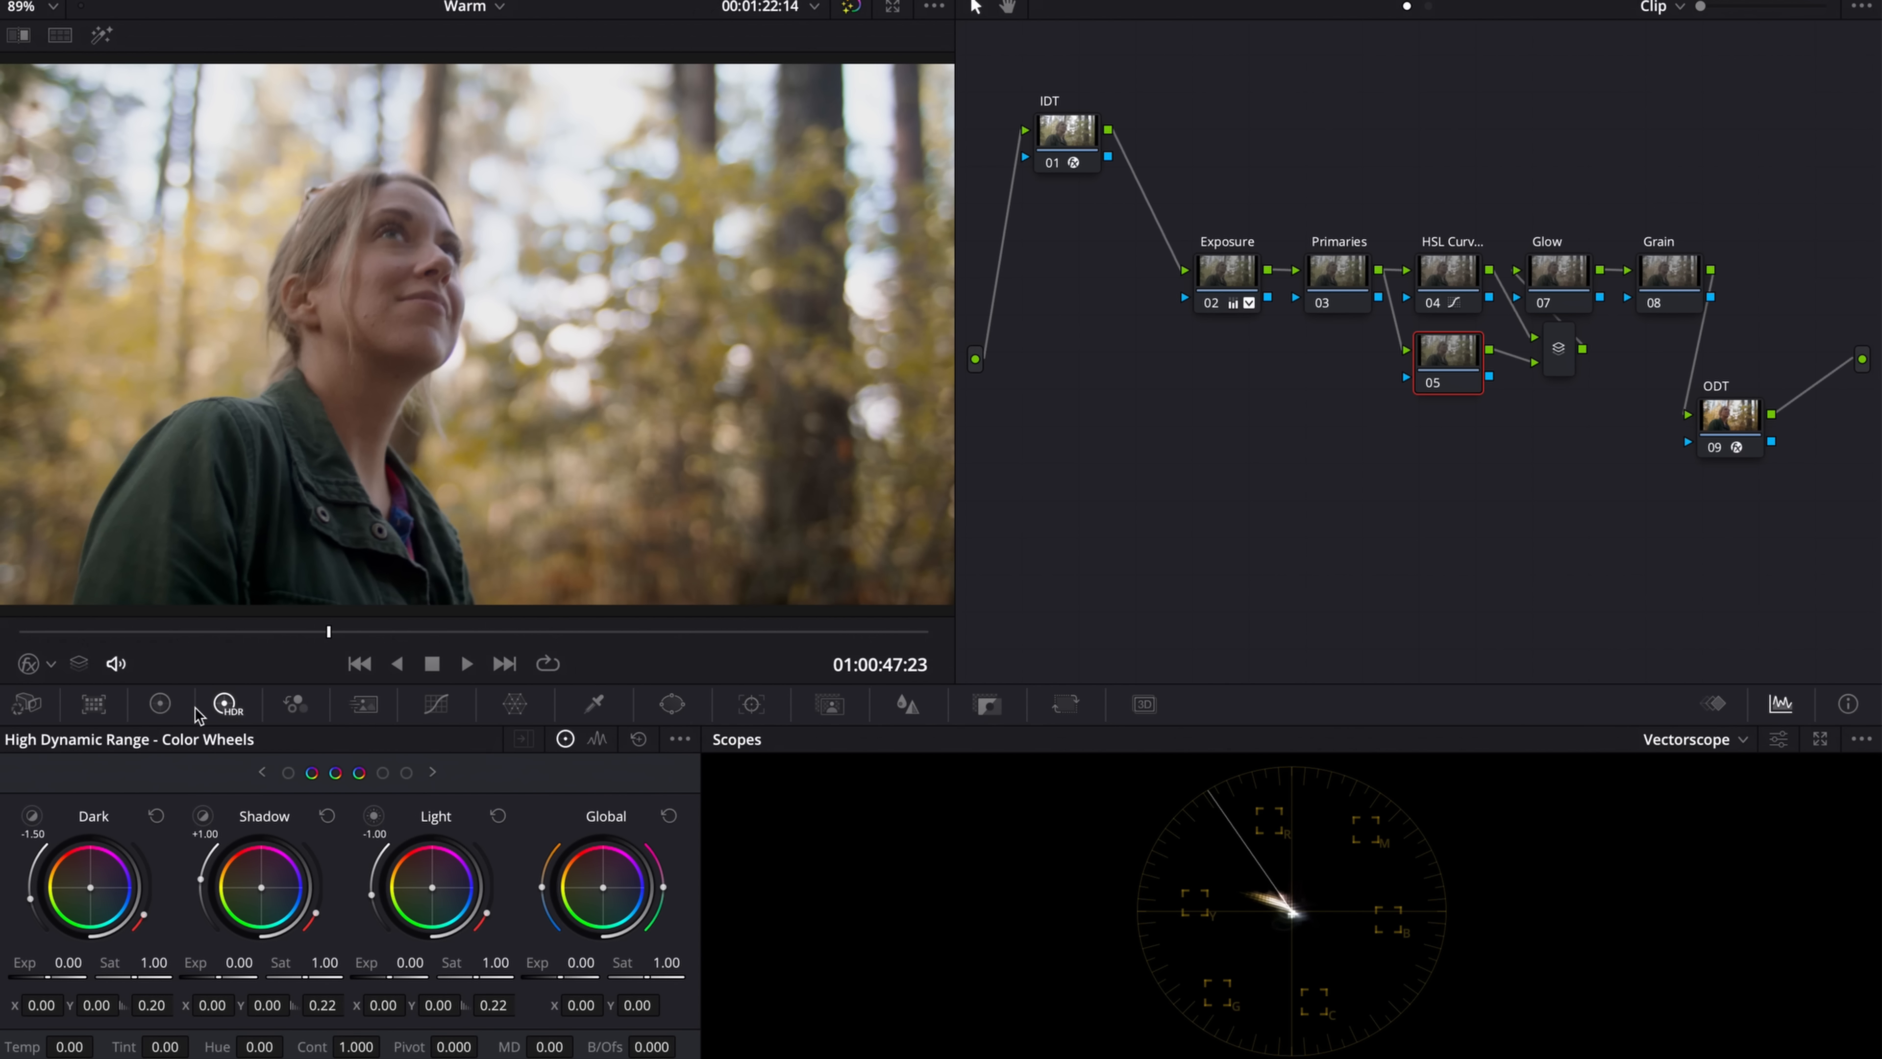
click(162, 706)
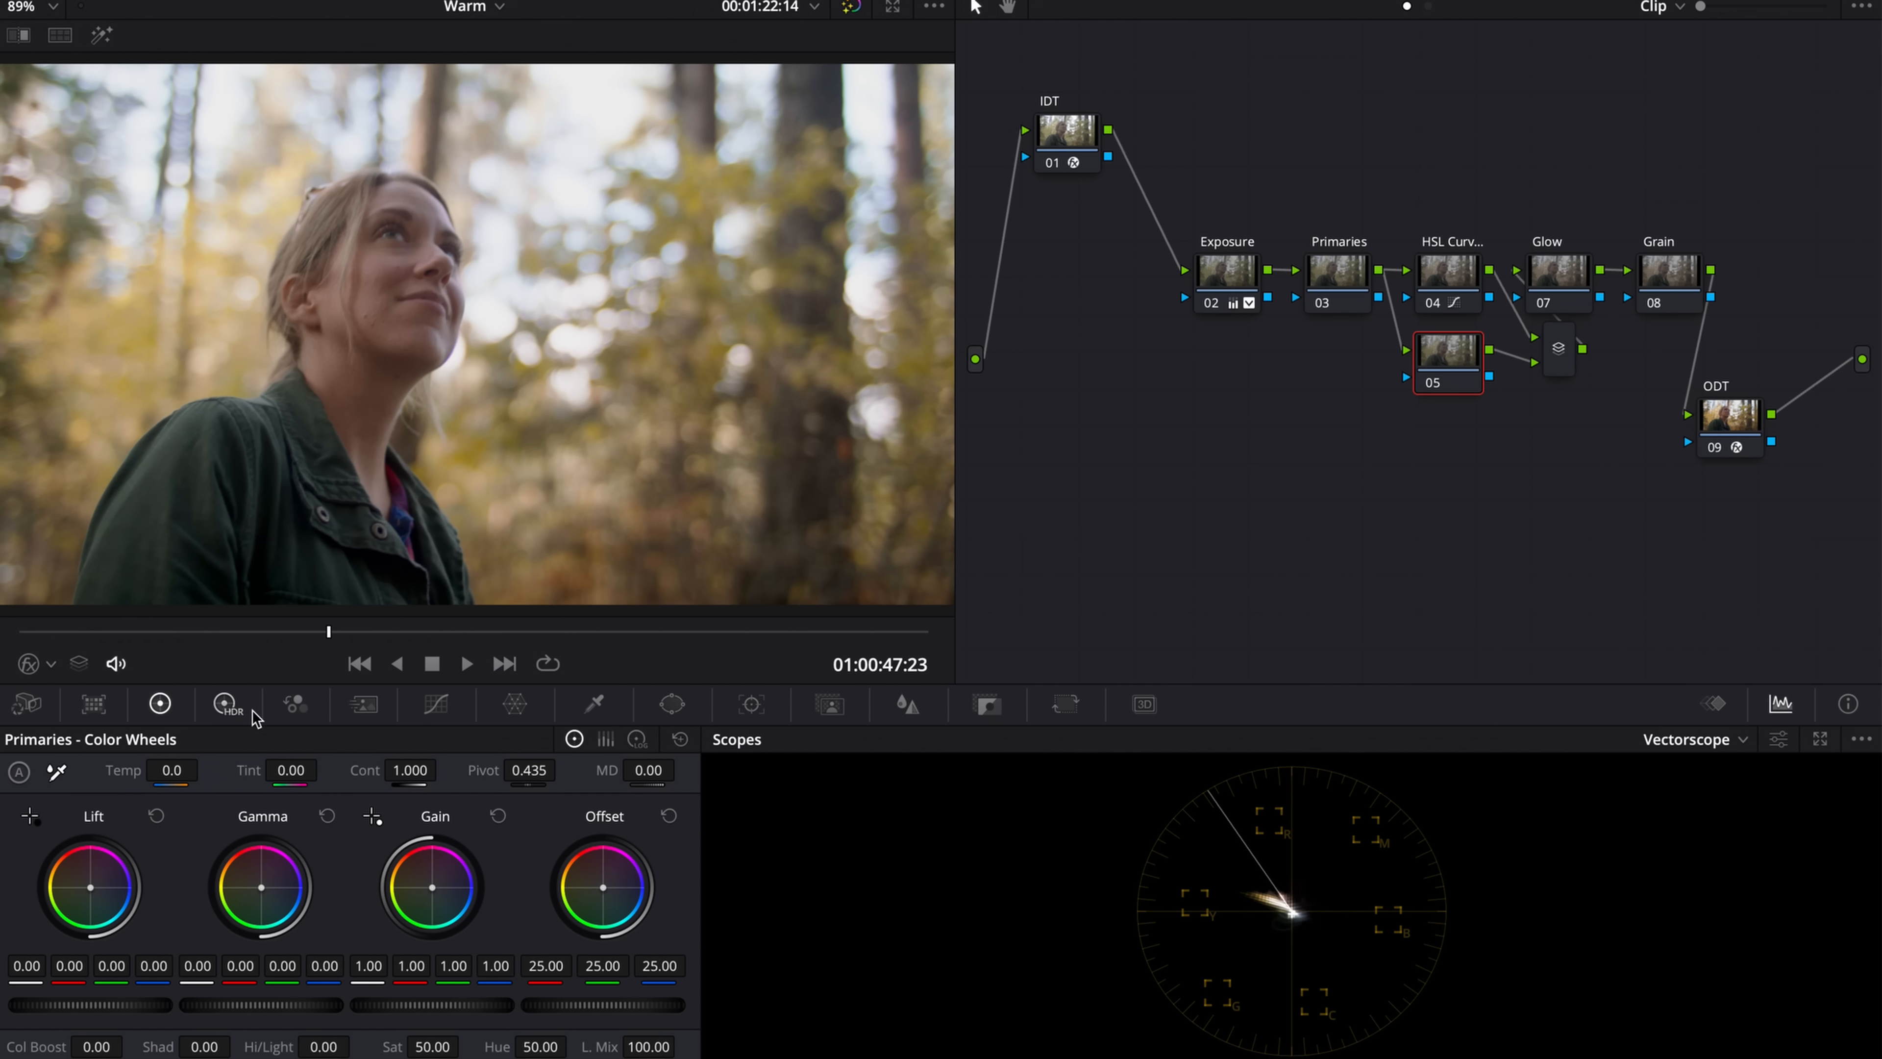
click(638, 739)
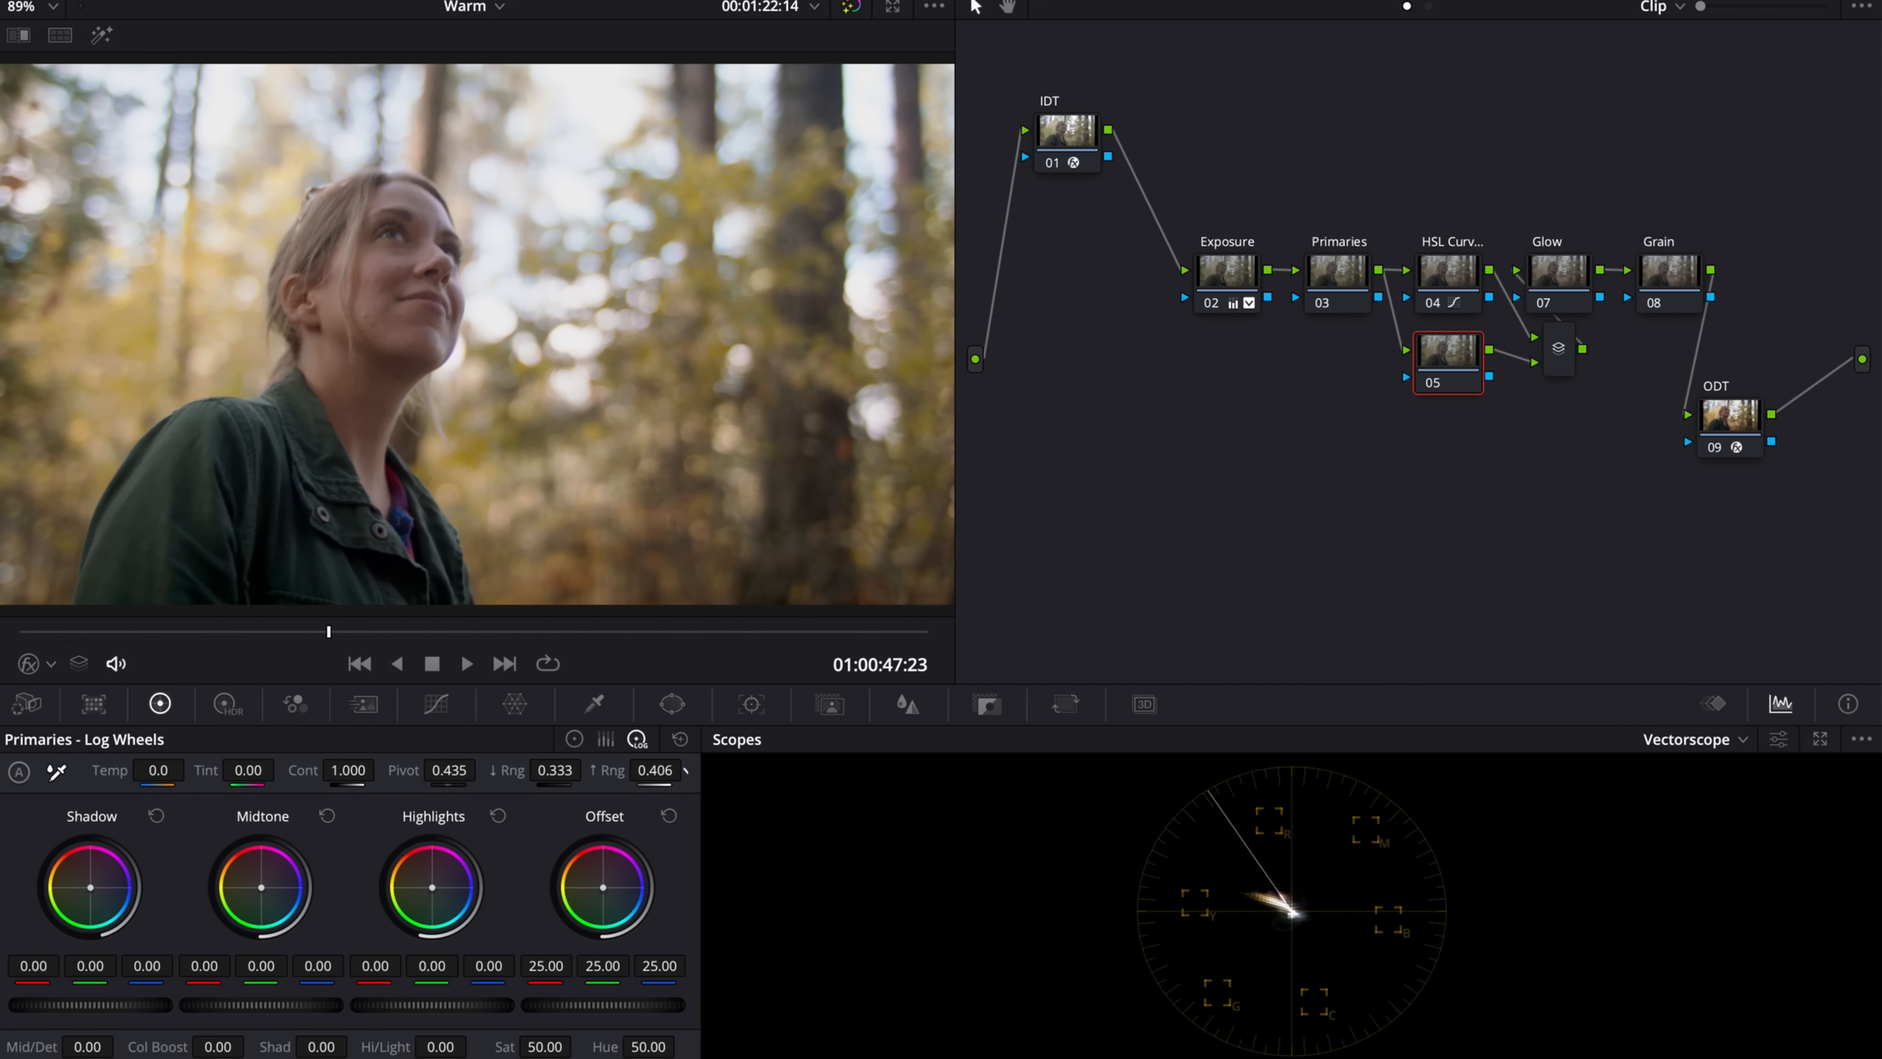
drag(685, 771, 680, 771)
- Switch the scopes to Waveform and wipe in the reference still, placing the split beyond the woman's face
click(1704, 747)
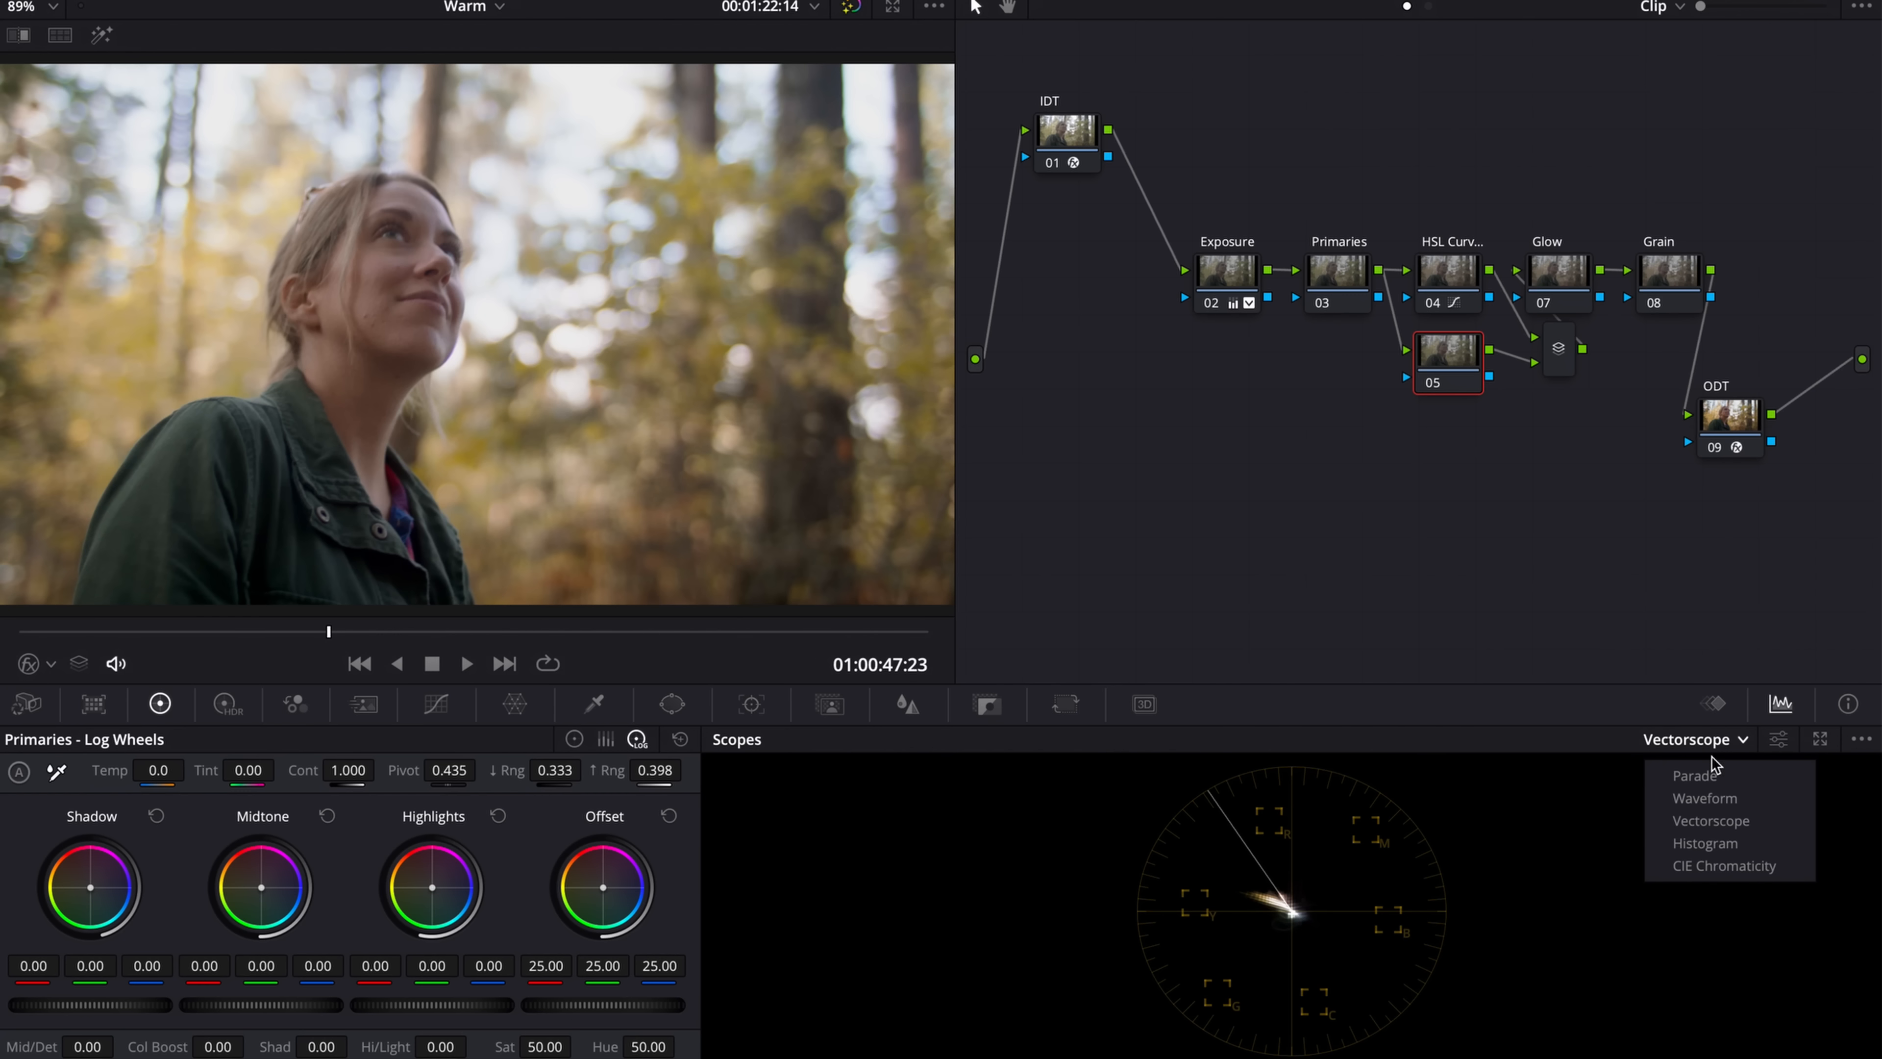
click(1703, 797)
click(16, 33)
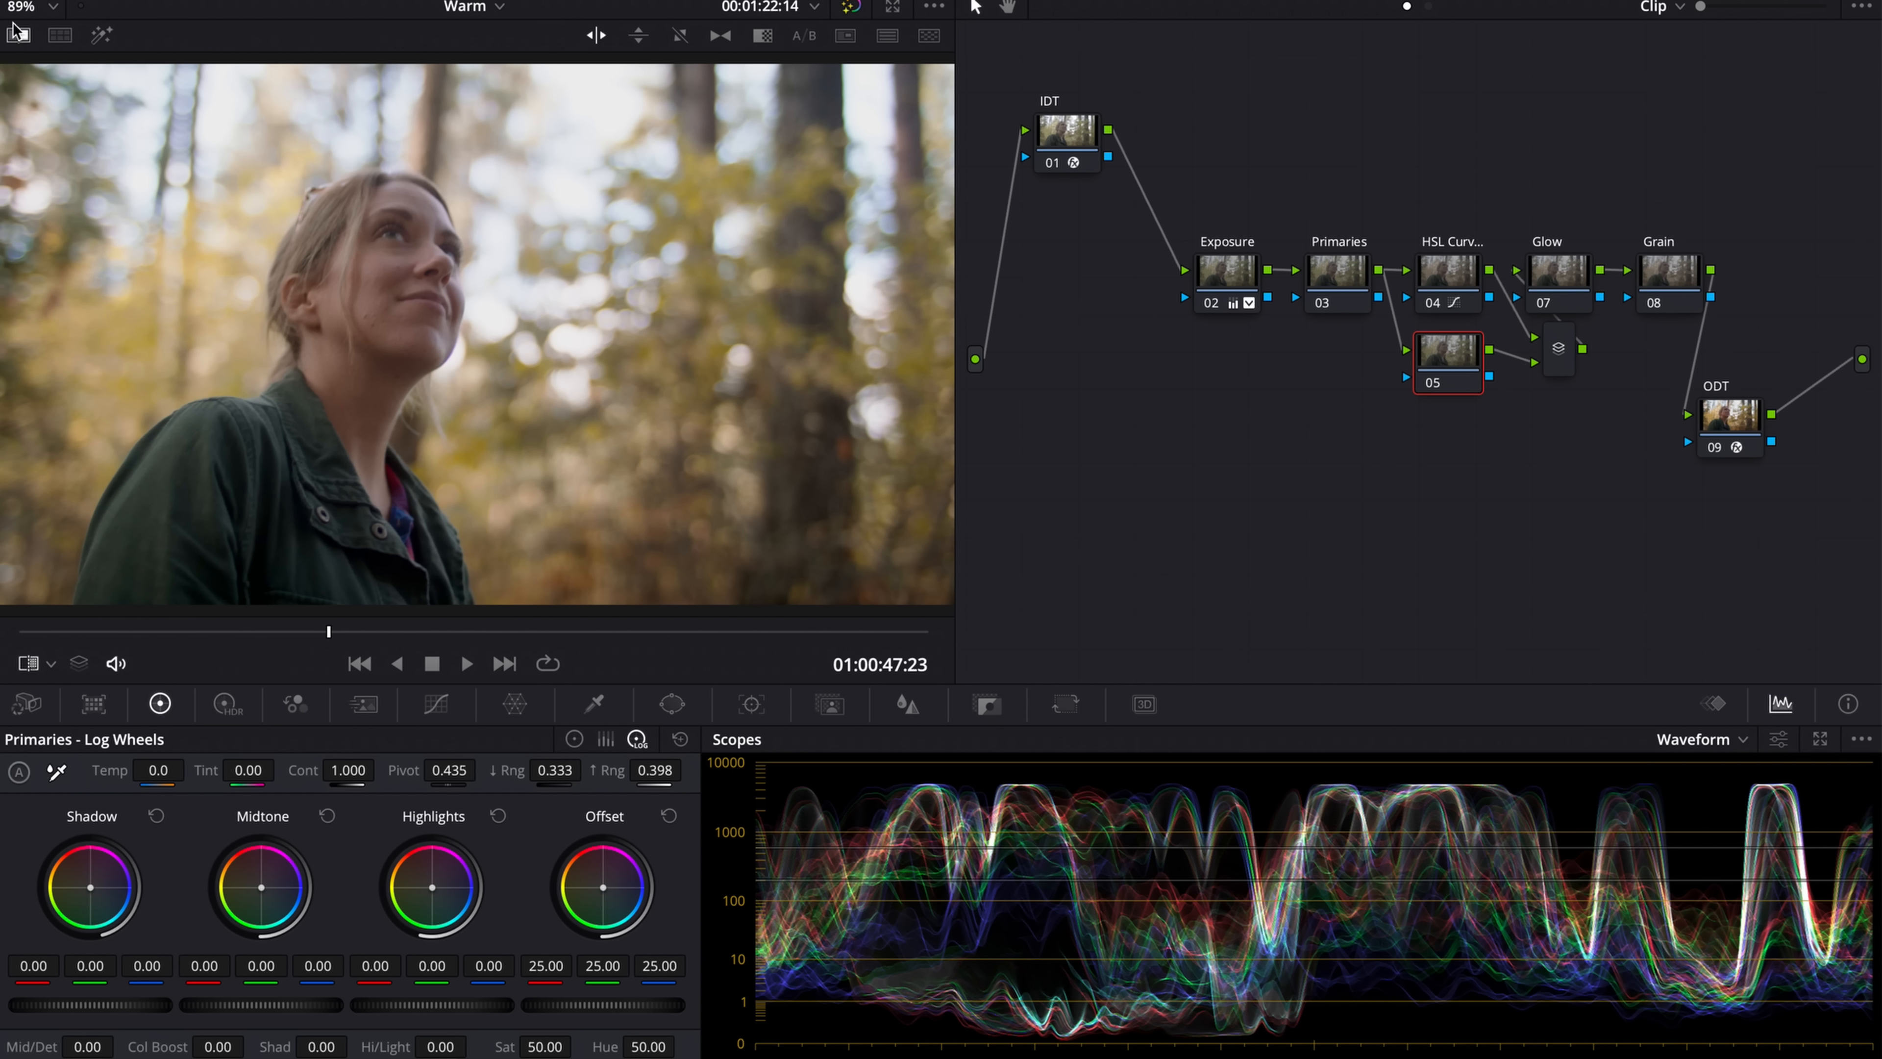
drag(478, 111, 692, 233)
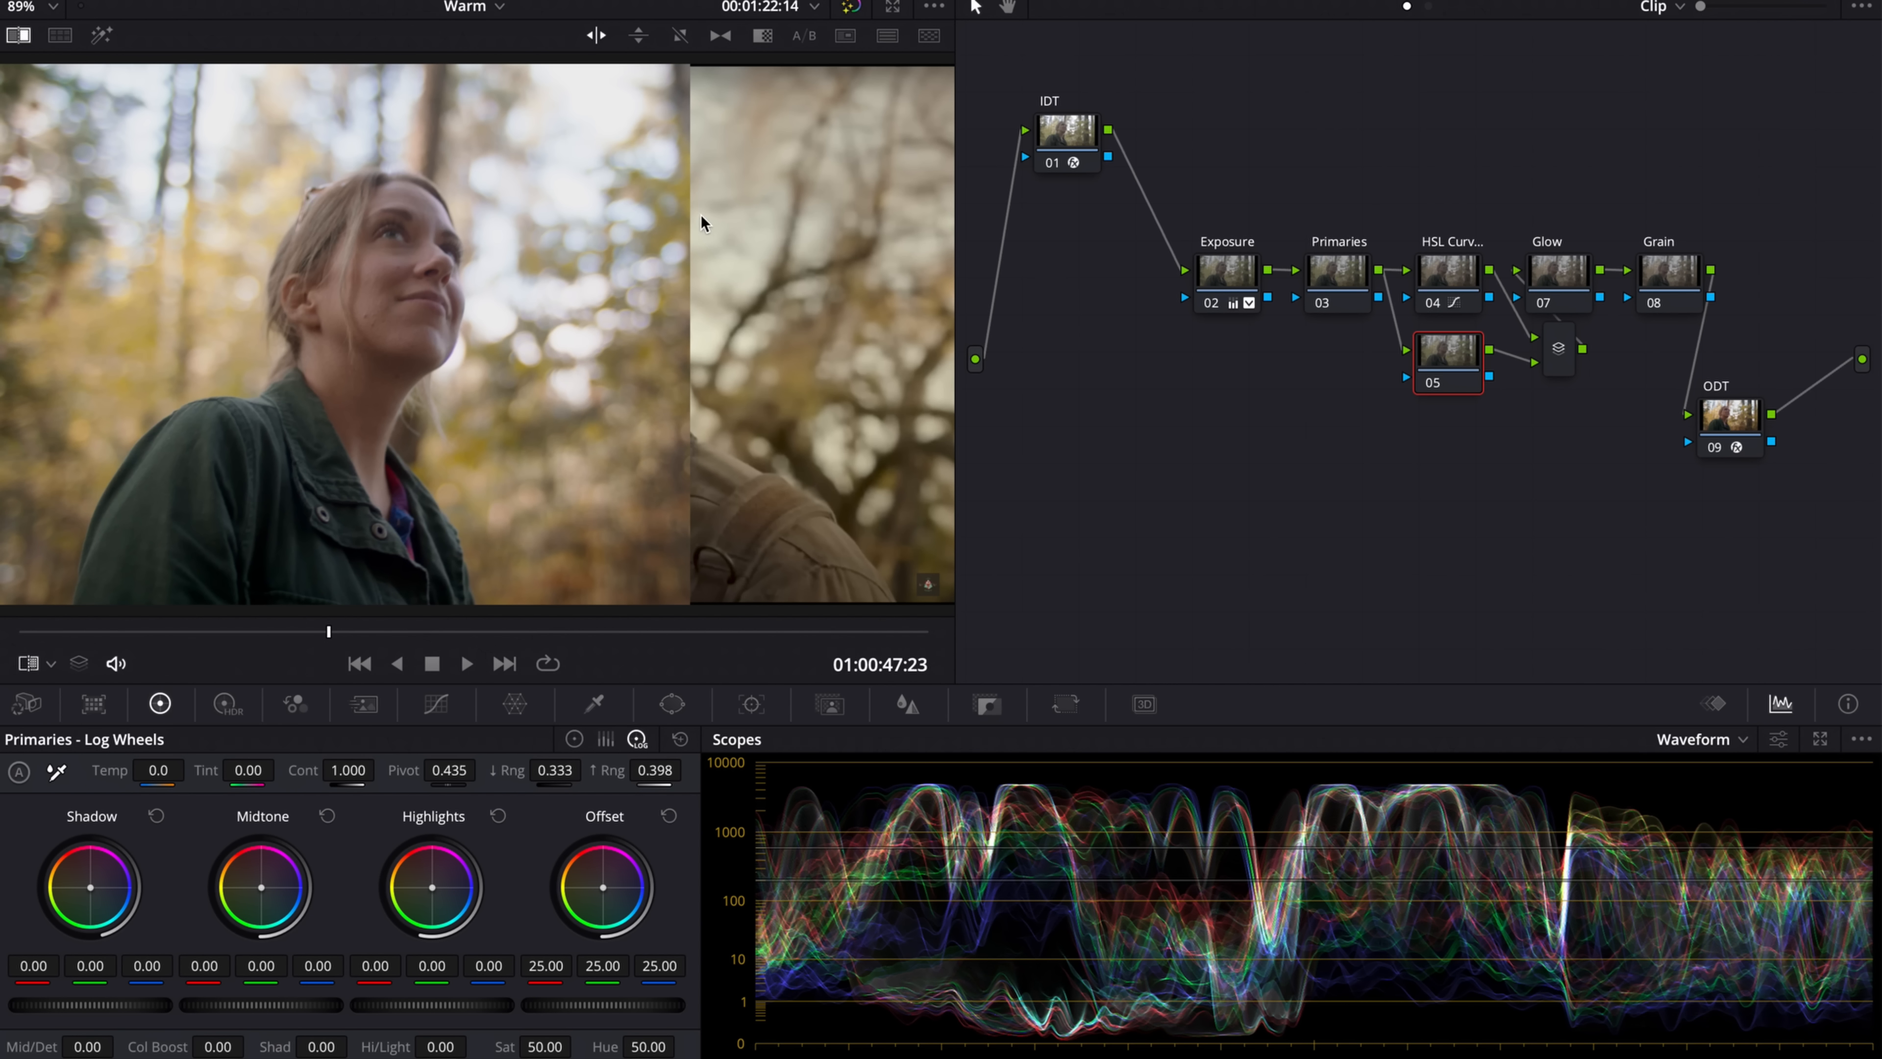
mouse_move(690, 210)
mouse_down()
mouse_move(723, 210)
mouse_move(696, 210)
mouse_up()
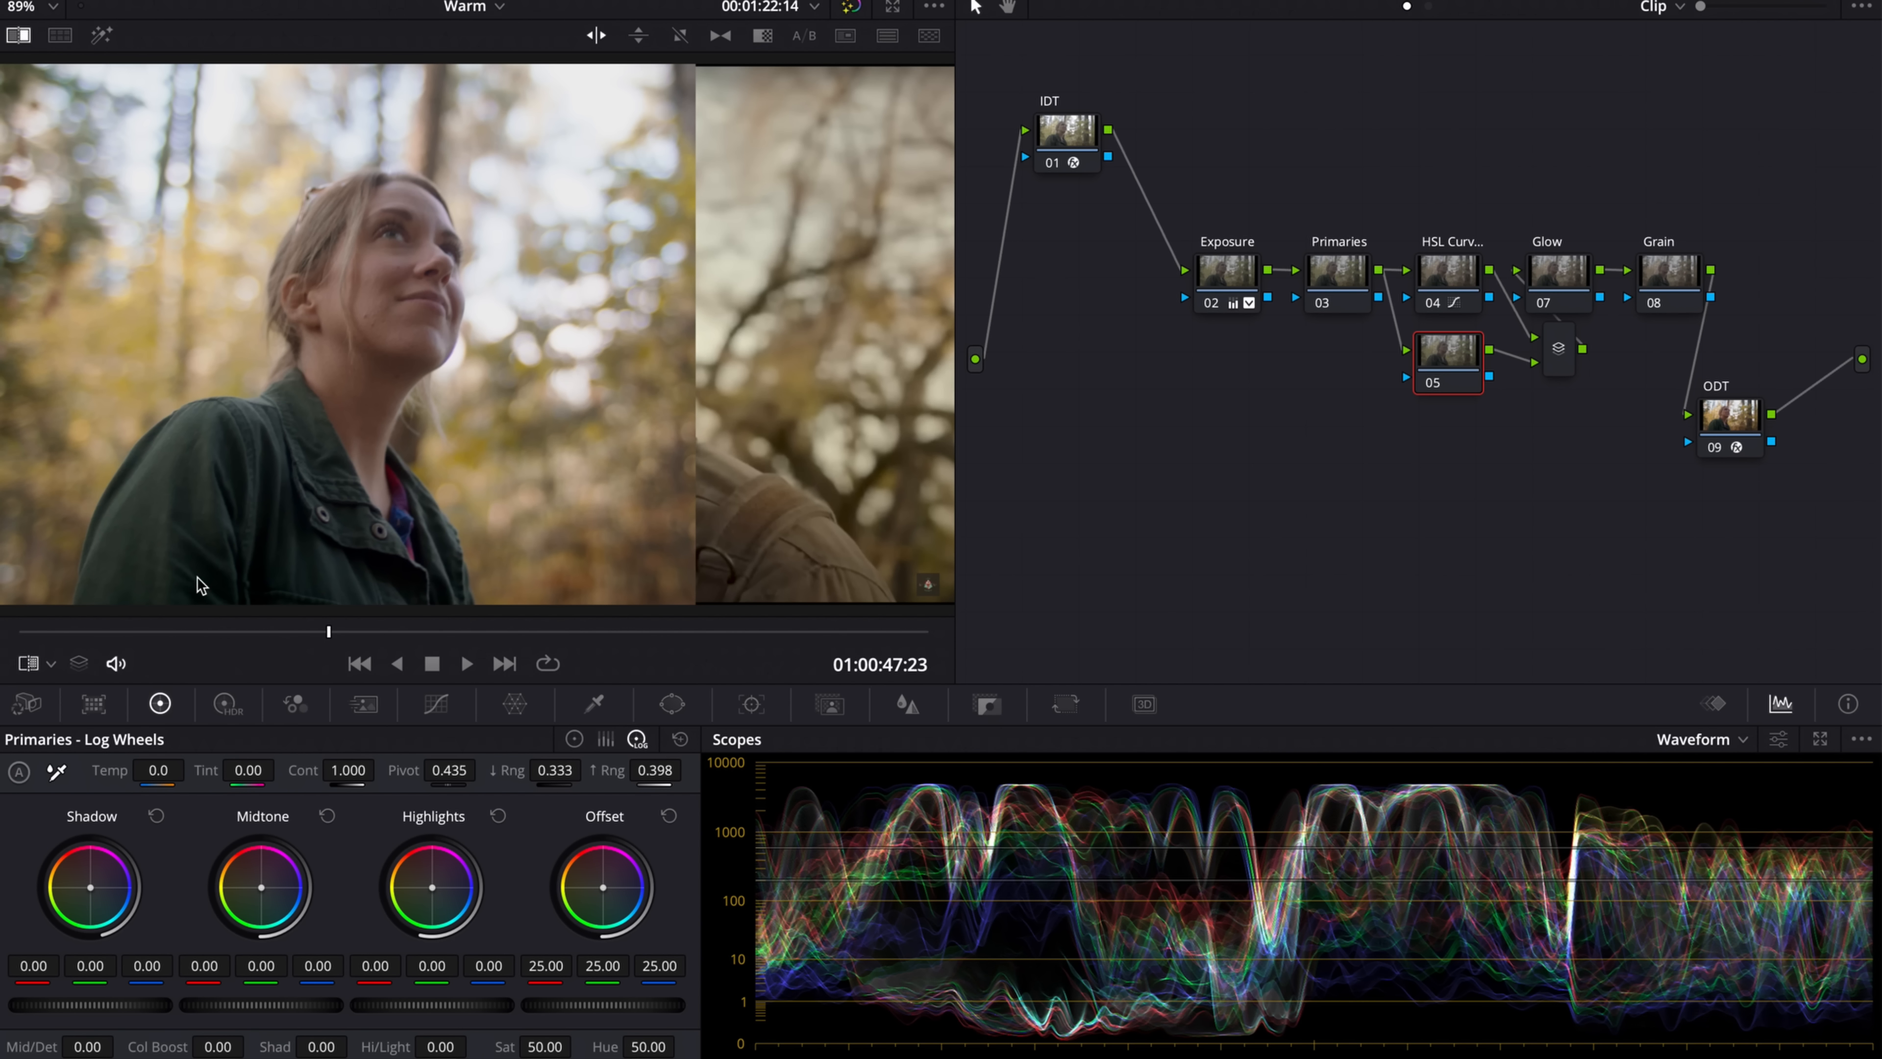
- Warm the highlights of the layer node with the Log Highlights wheel at red 0.03 and blue -0.19
click(50, 663)
click(56, 728)
drag(488, 966, 458, 966)
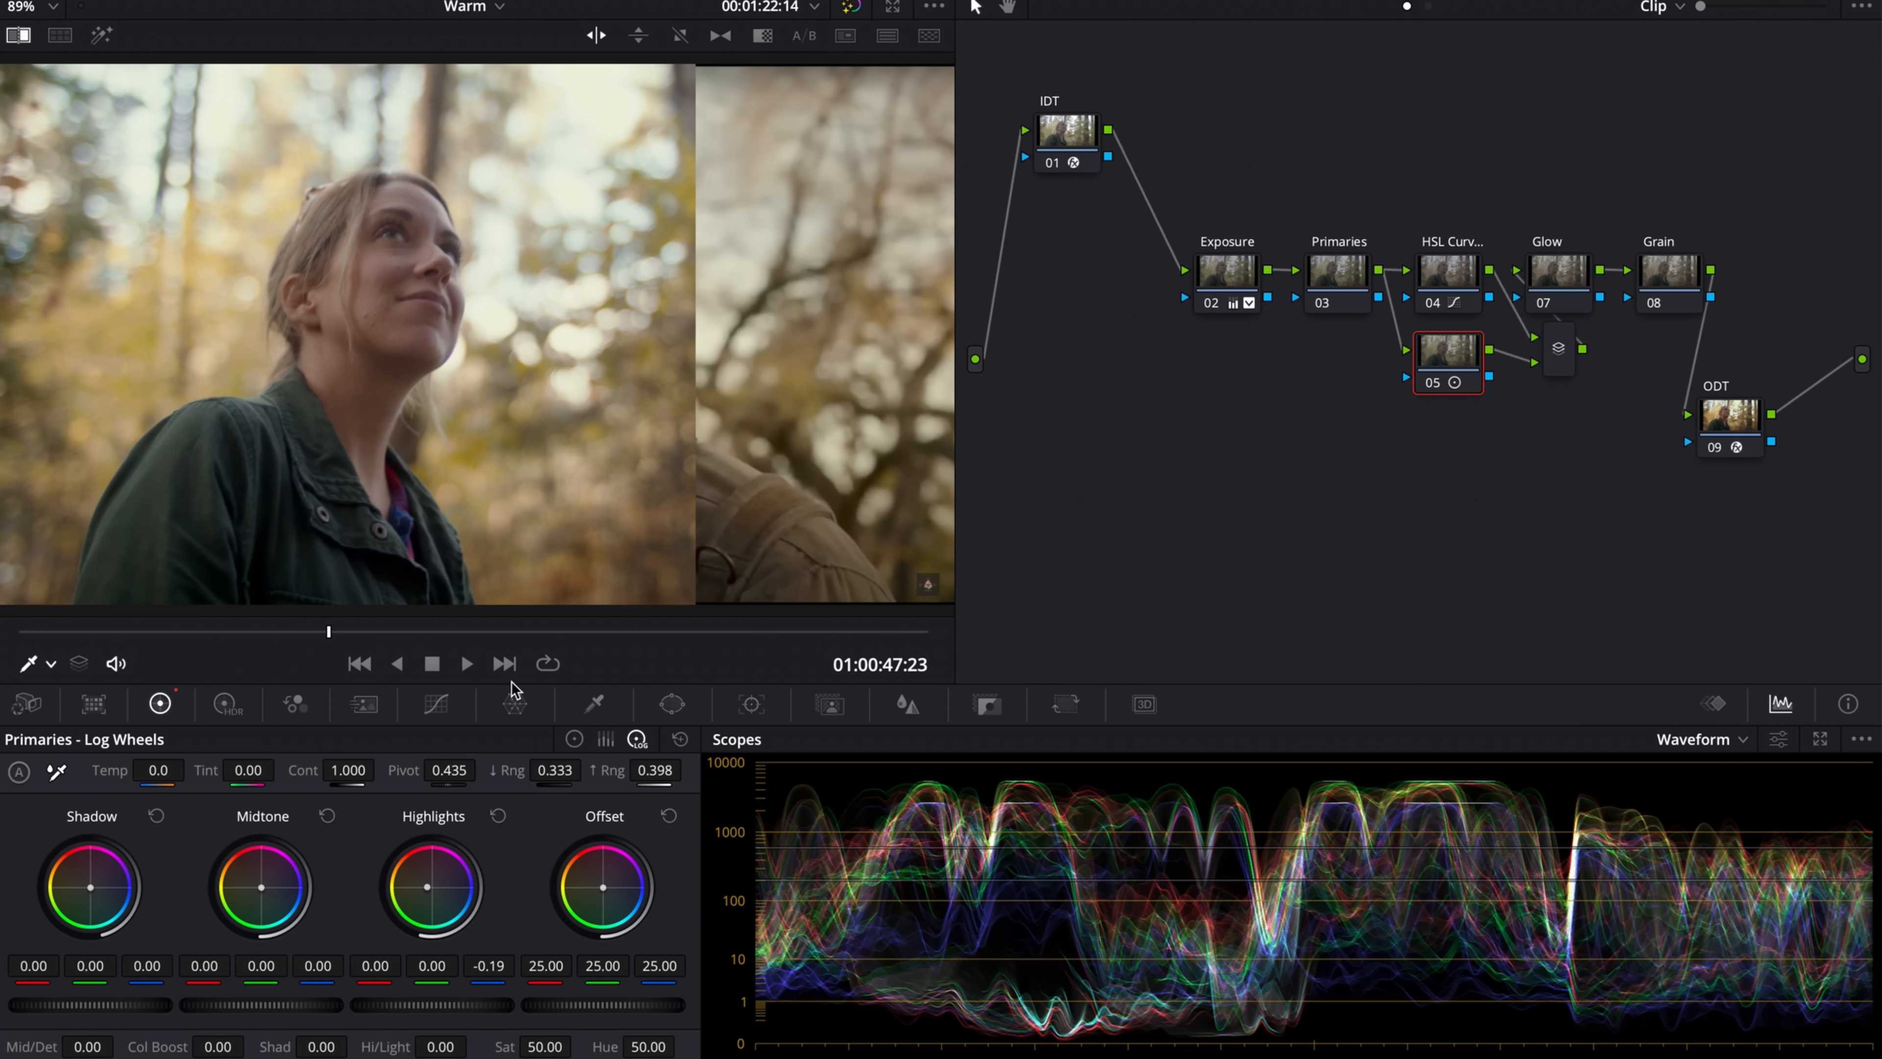
drag(375, 965, 378, 965)
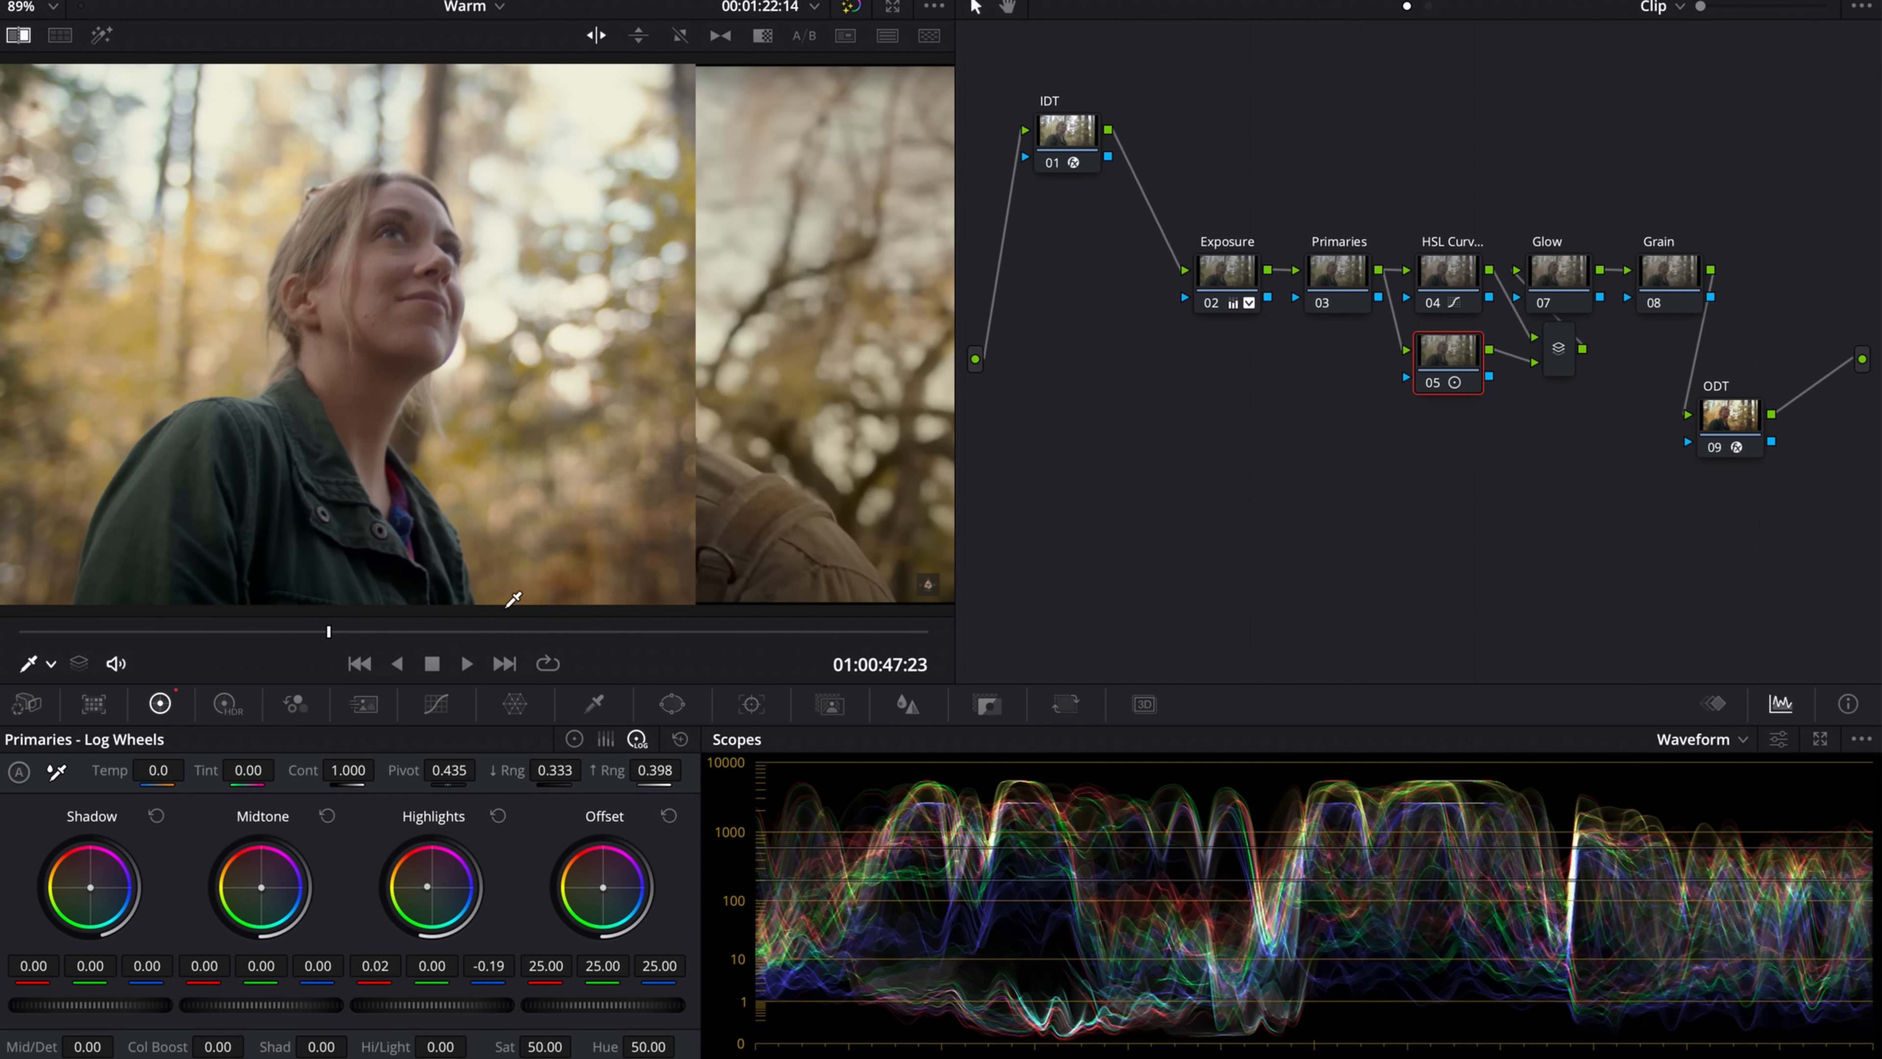
drag(431, 973, 439, 973)
drag(375, 966, 378, 966)
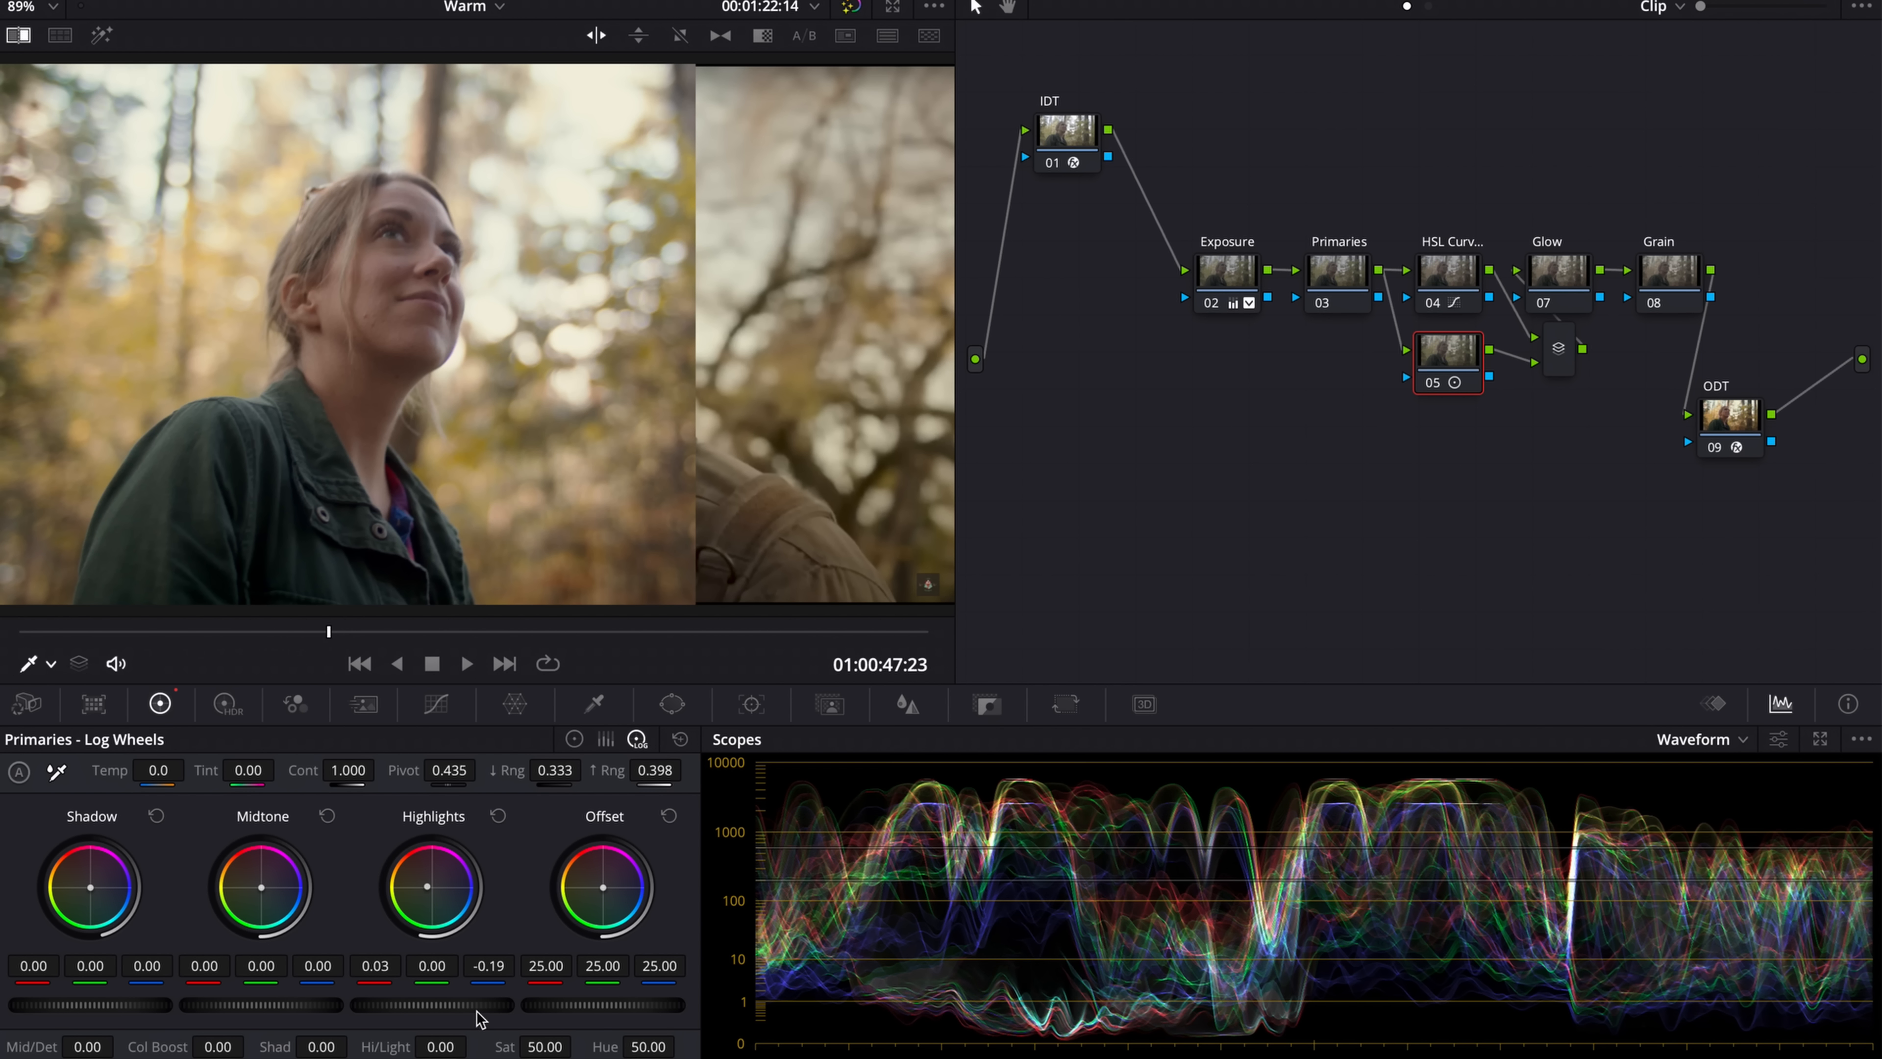
- Raise the HDR Light zone's lower range to +1.45 while previewing the affected areas in highlight mode
click(226, 704)
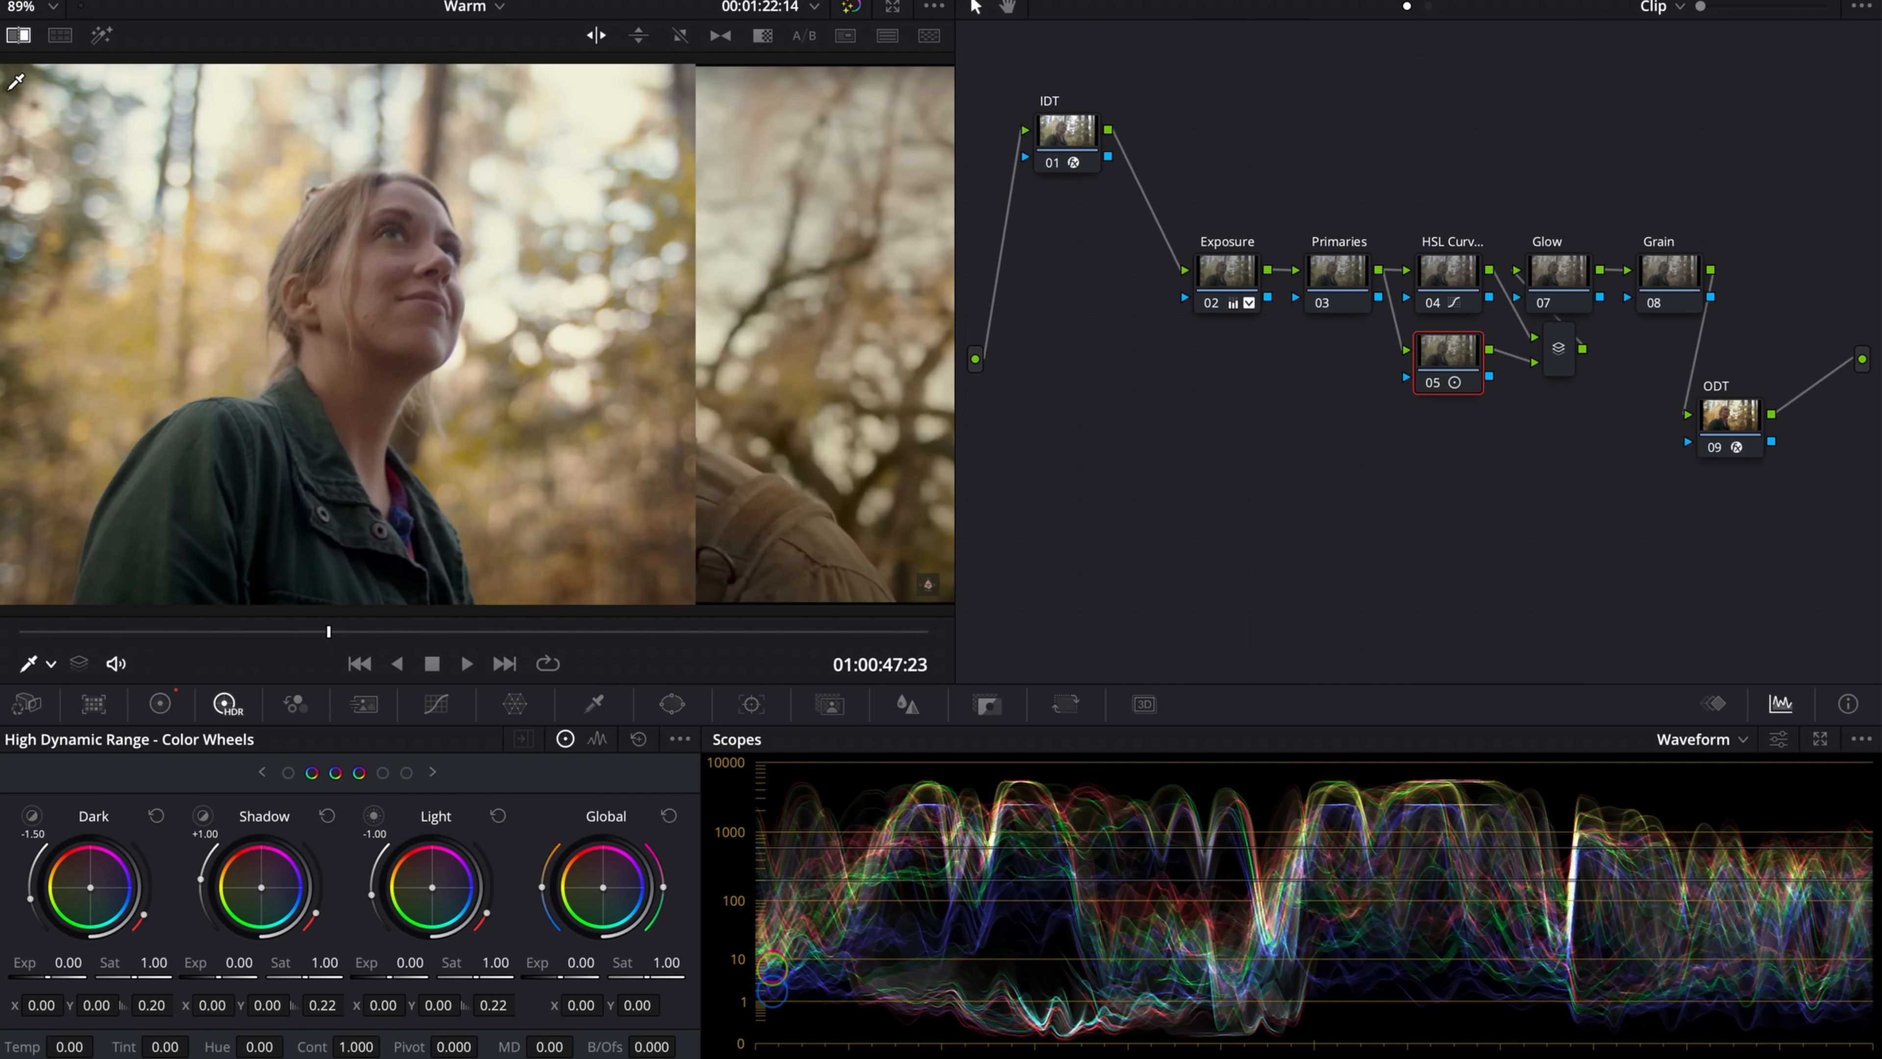
click(19, 35)
click(375, 817)
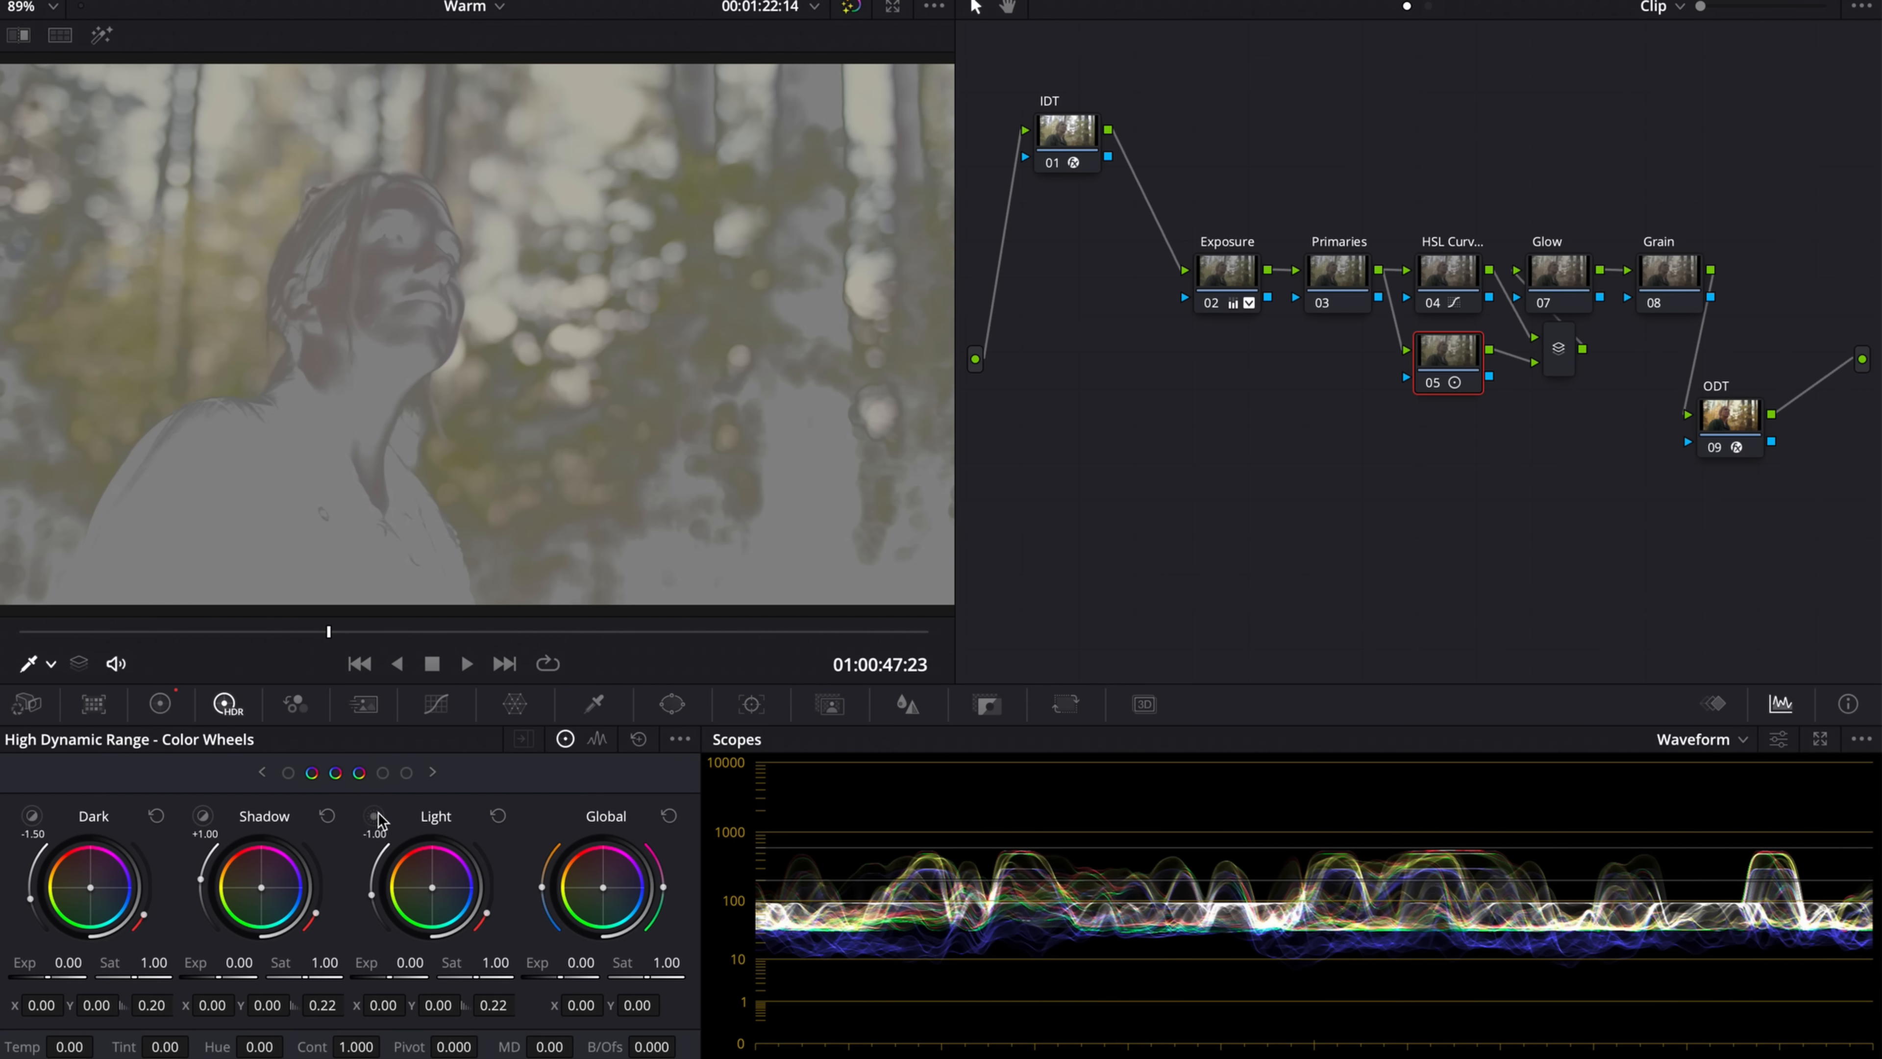
click(375, 817)
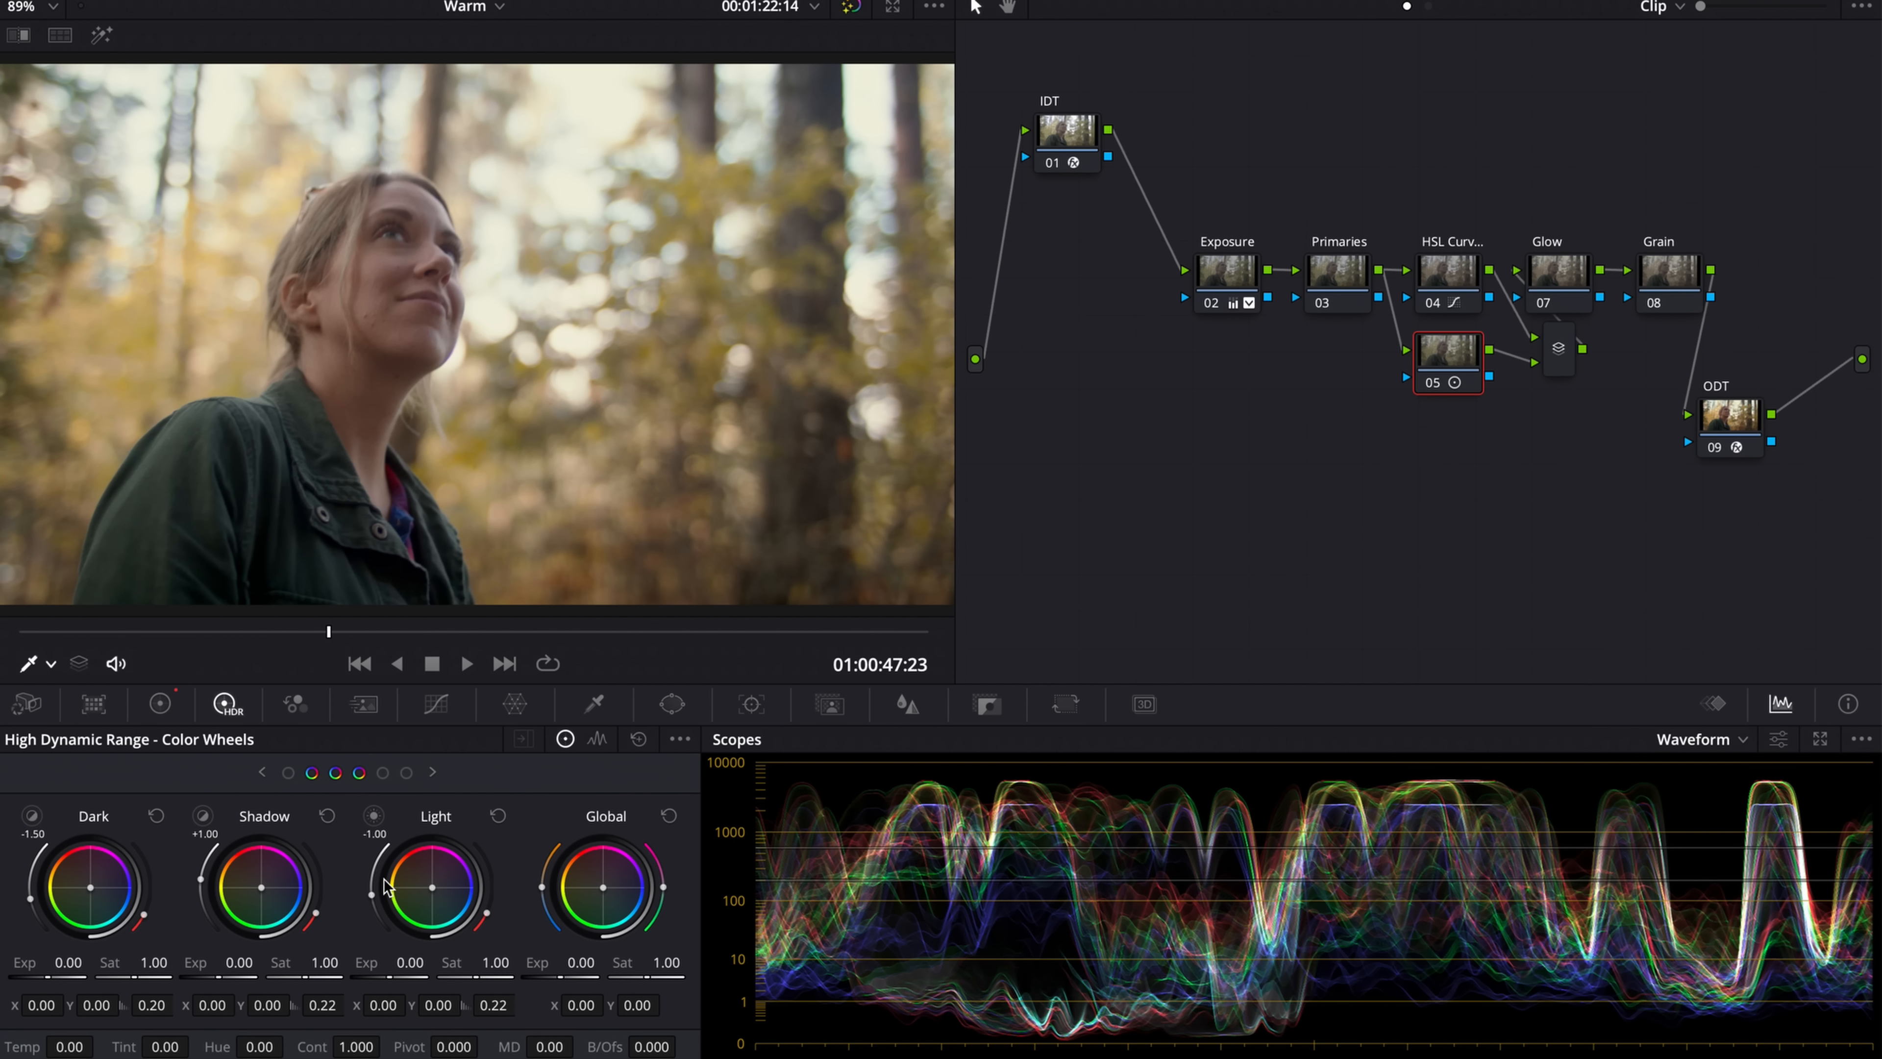
key(shift+h)
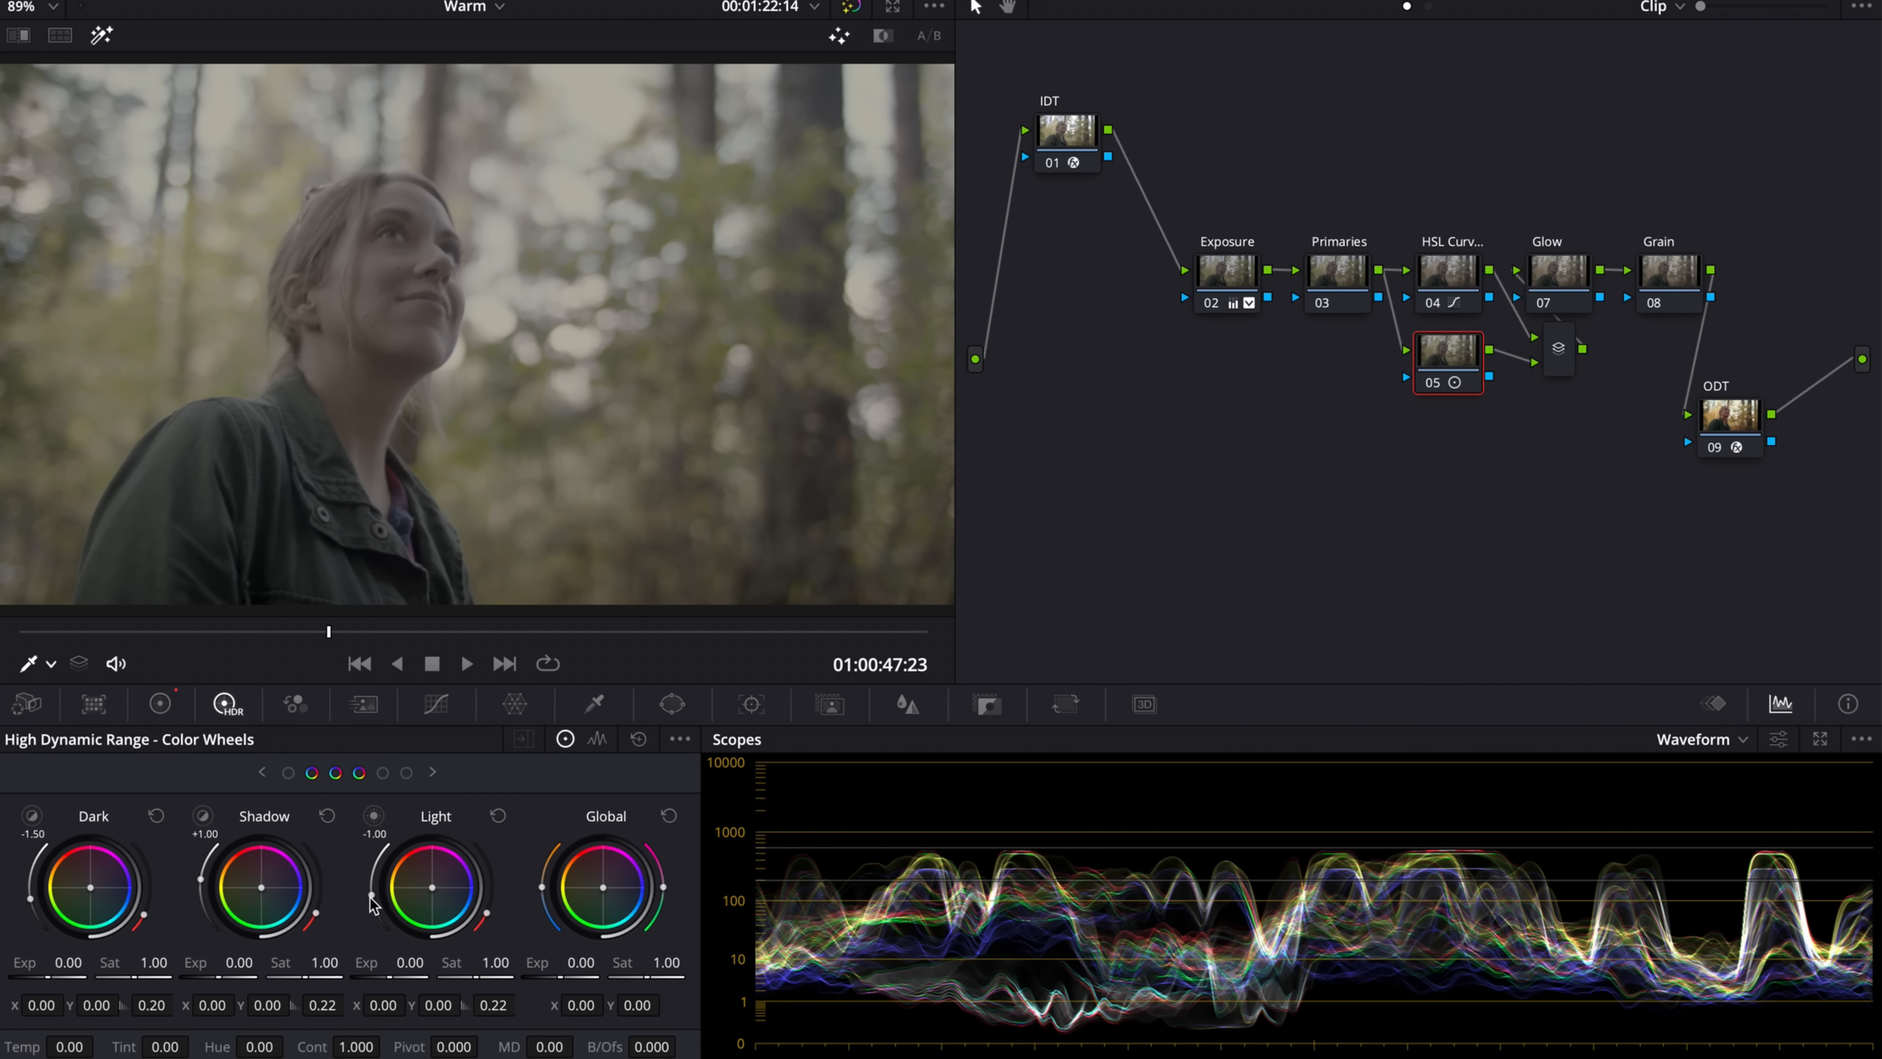
drag(370, 895, 373, 876)
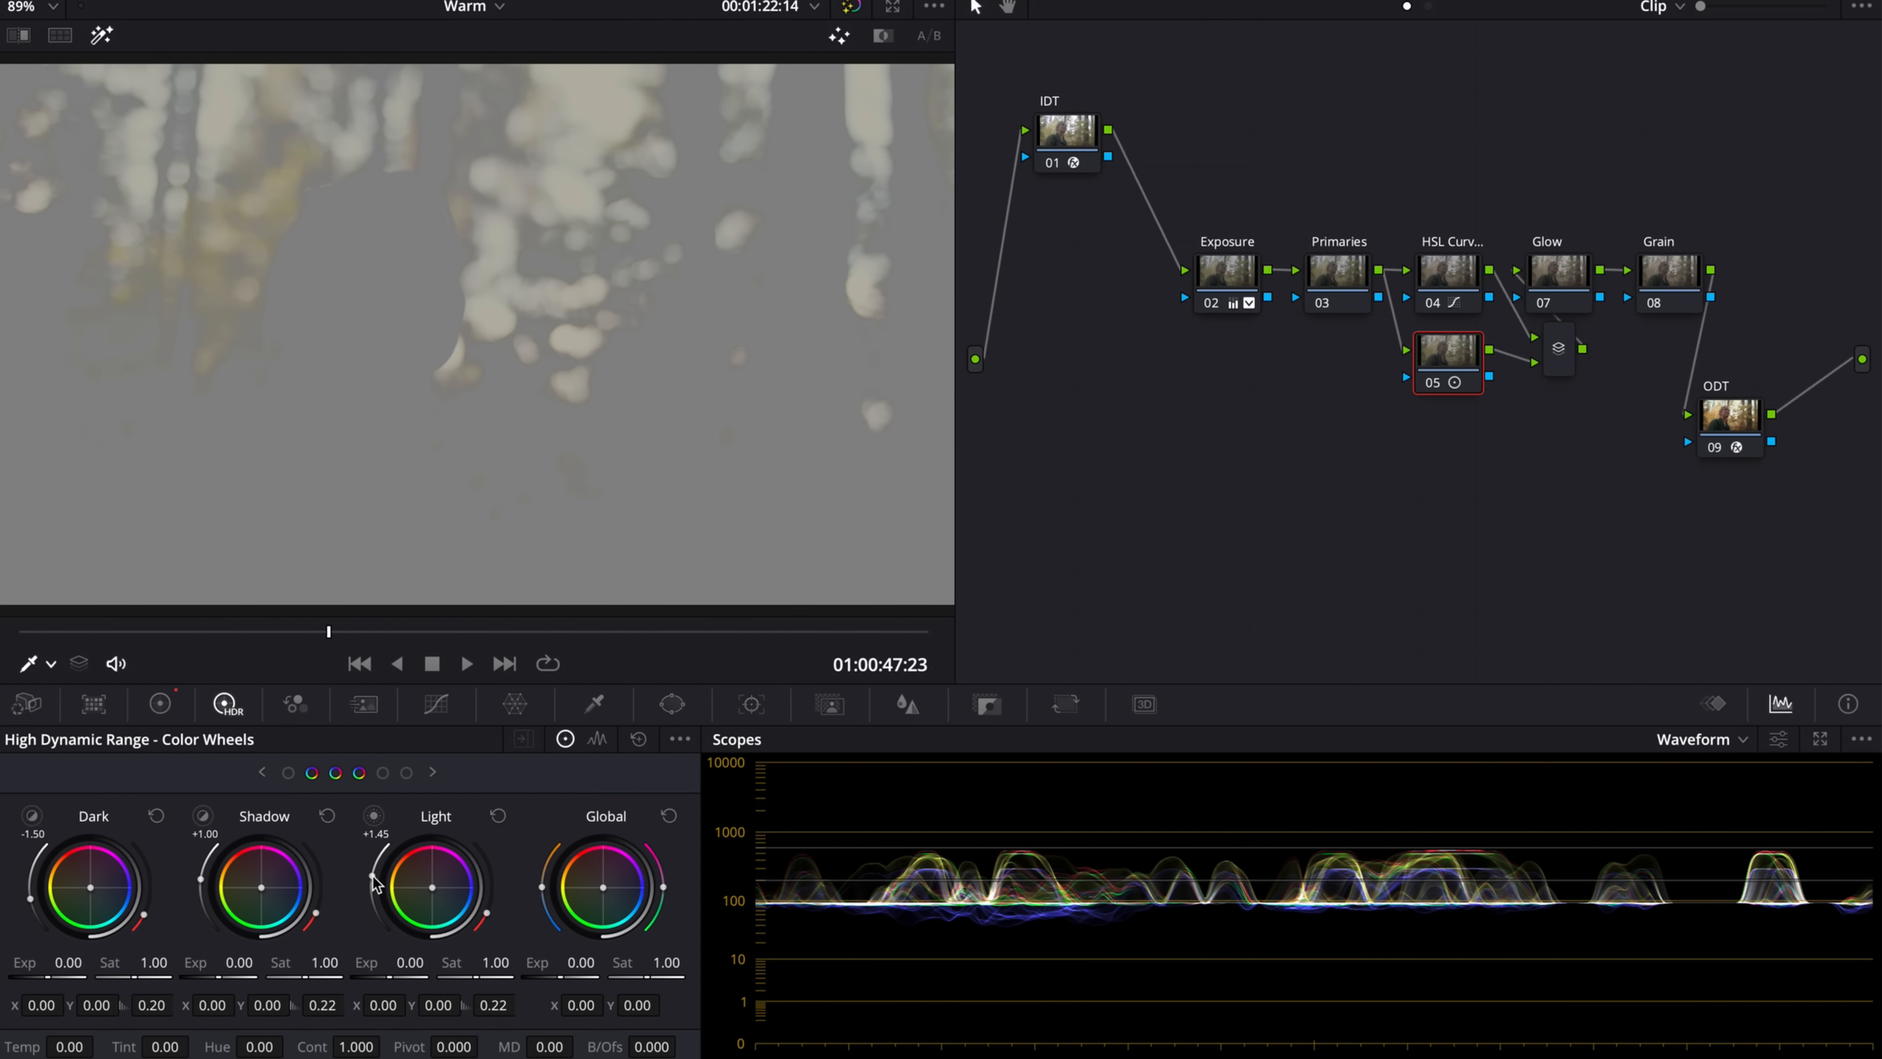
key(shift+h)
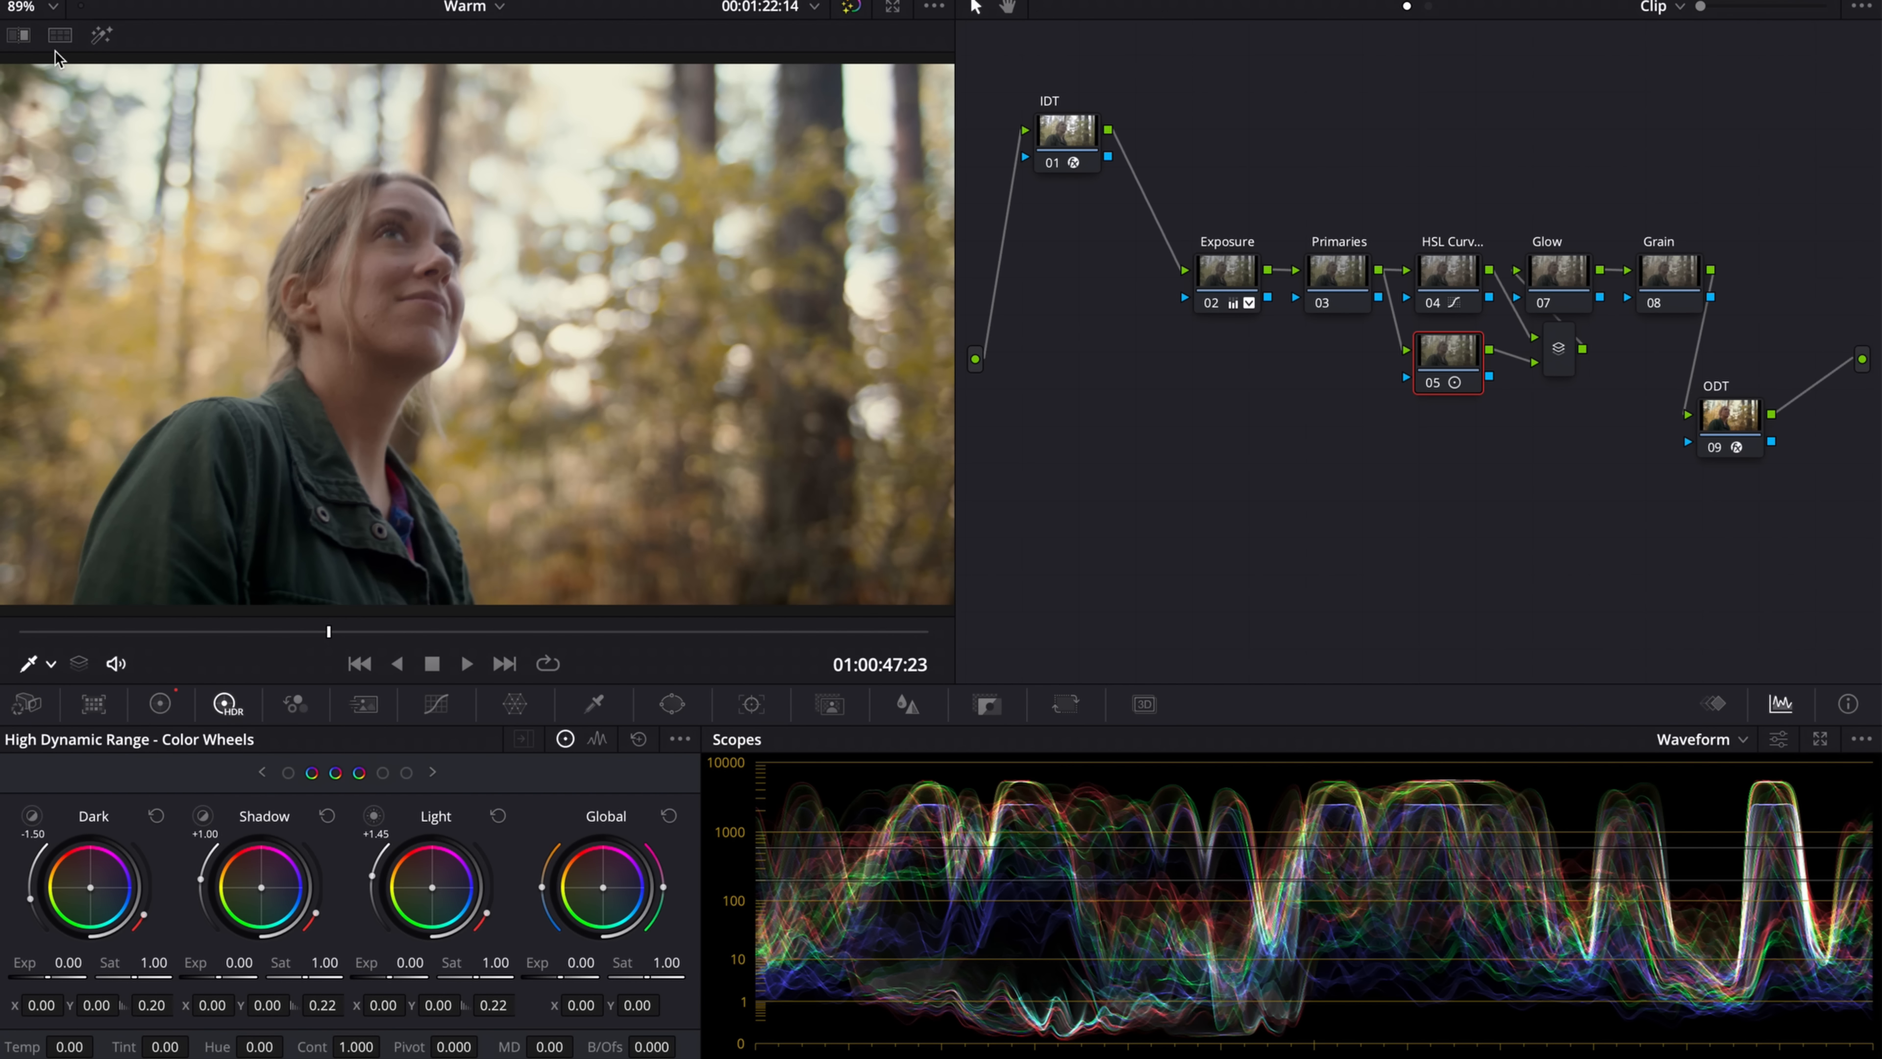
- Wipe the clip against the reference still and set the HDR Light zone's exposure to -0.31
click(24, 39)
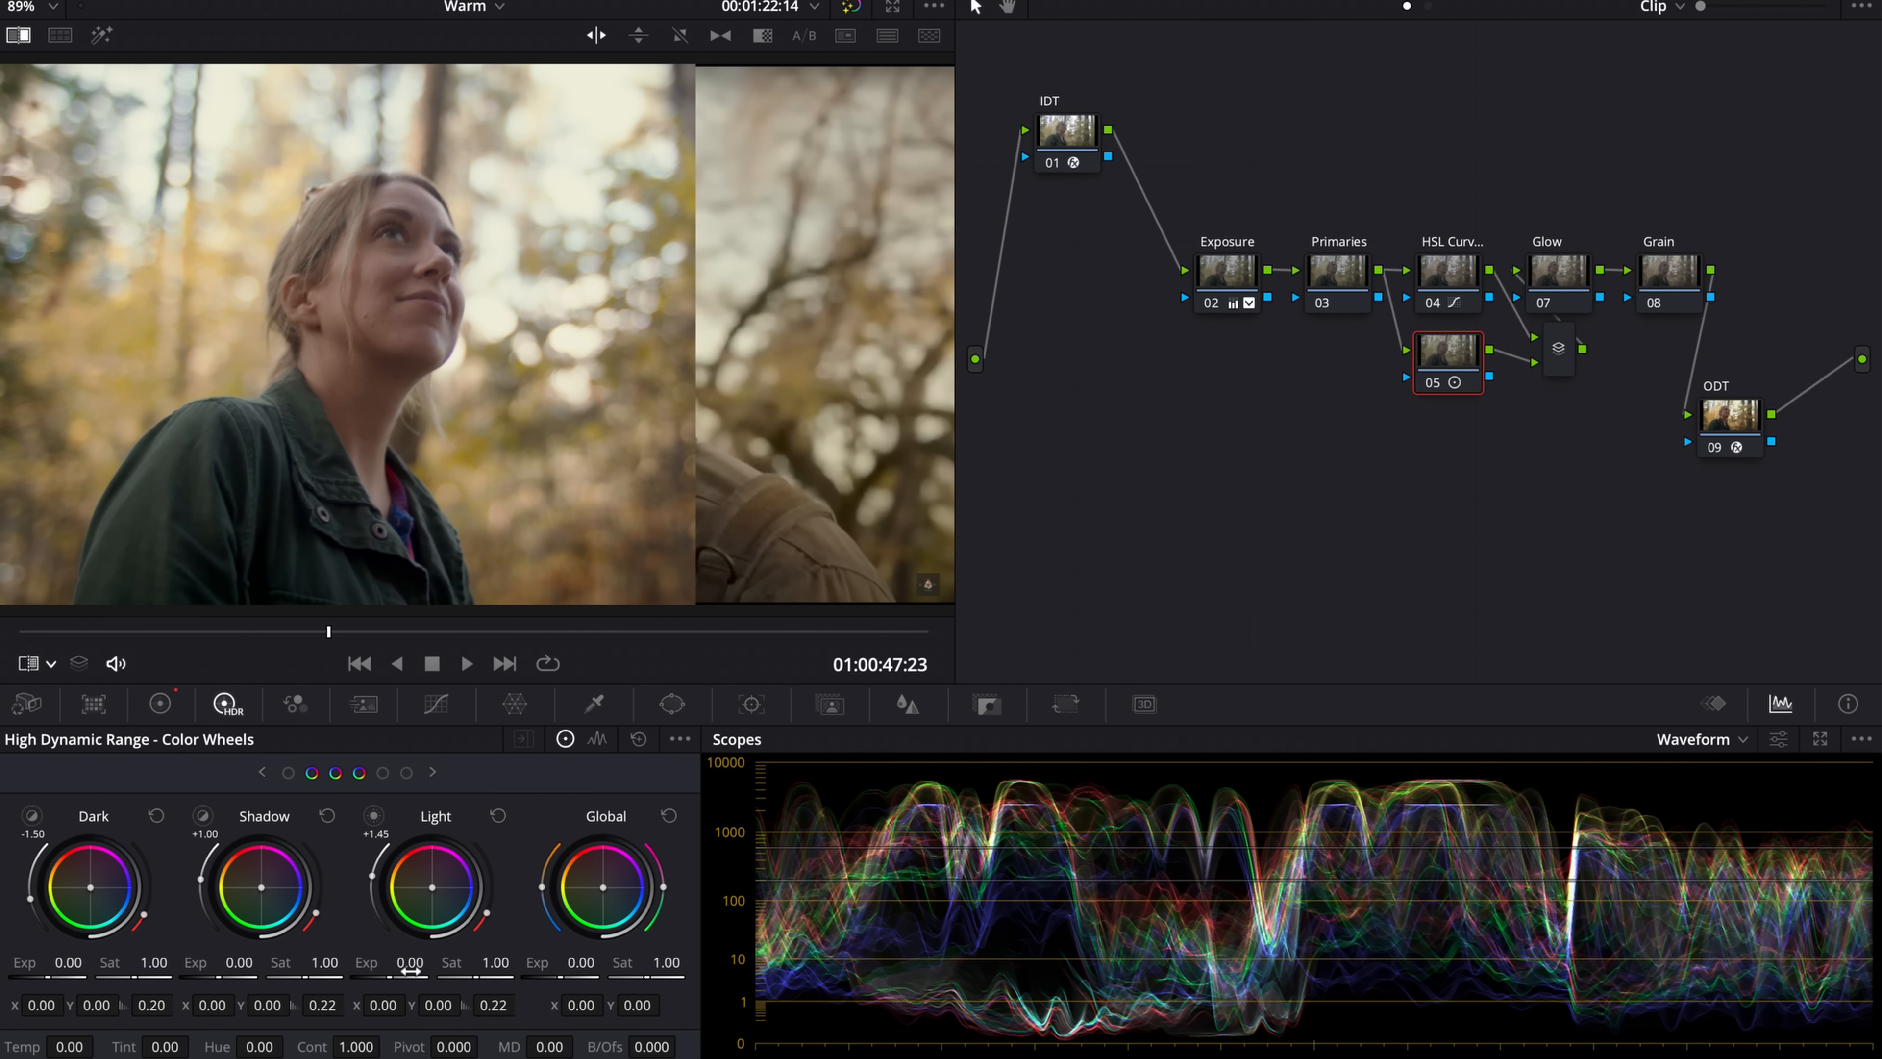
mouse_move(407, 962)
mouse_down()
mouse_move(359, 962)
mouse_move(397, 962)
mouse_up()
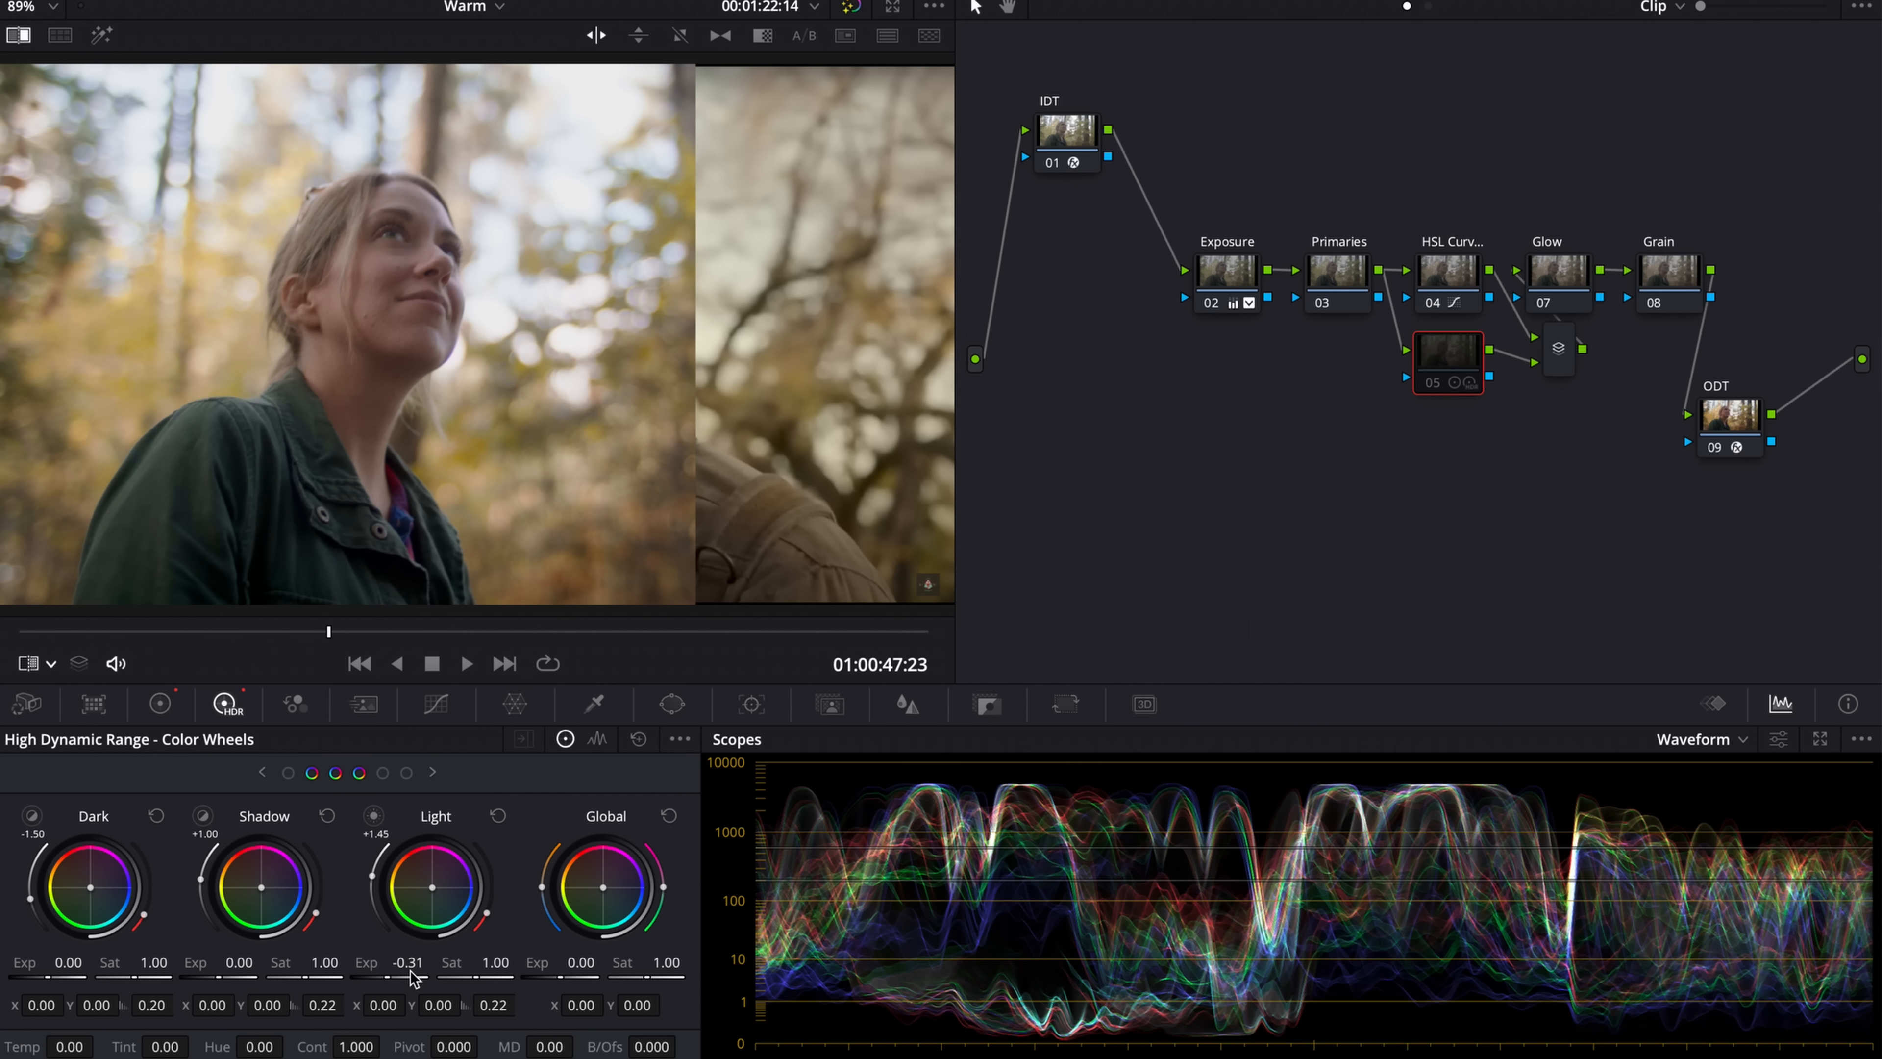
- Show the clip beside the reference still and warm the layer node's primary gain to red 1.01 and blue 0.98
click(62, 38)
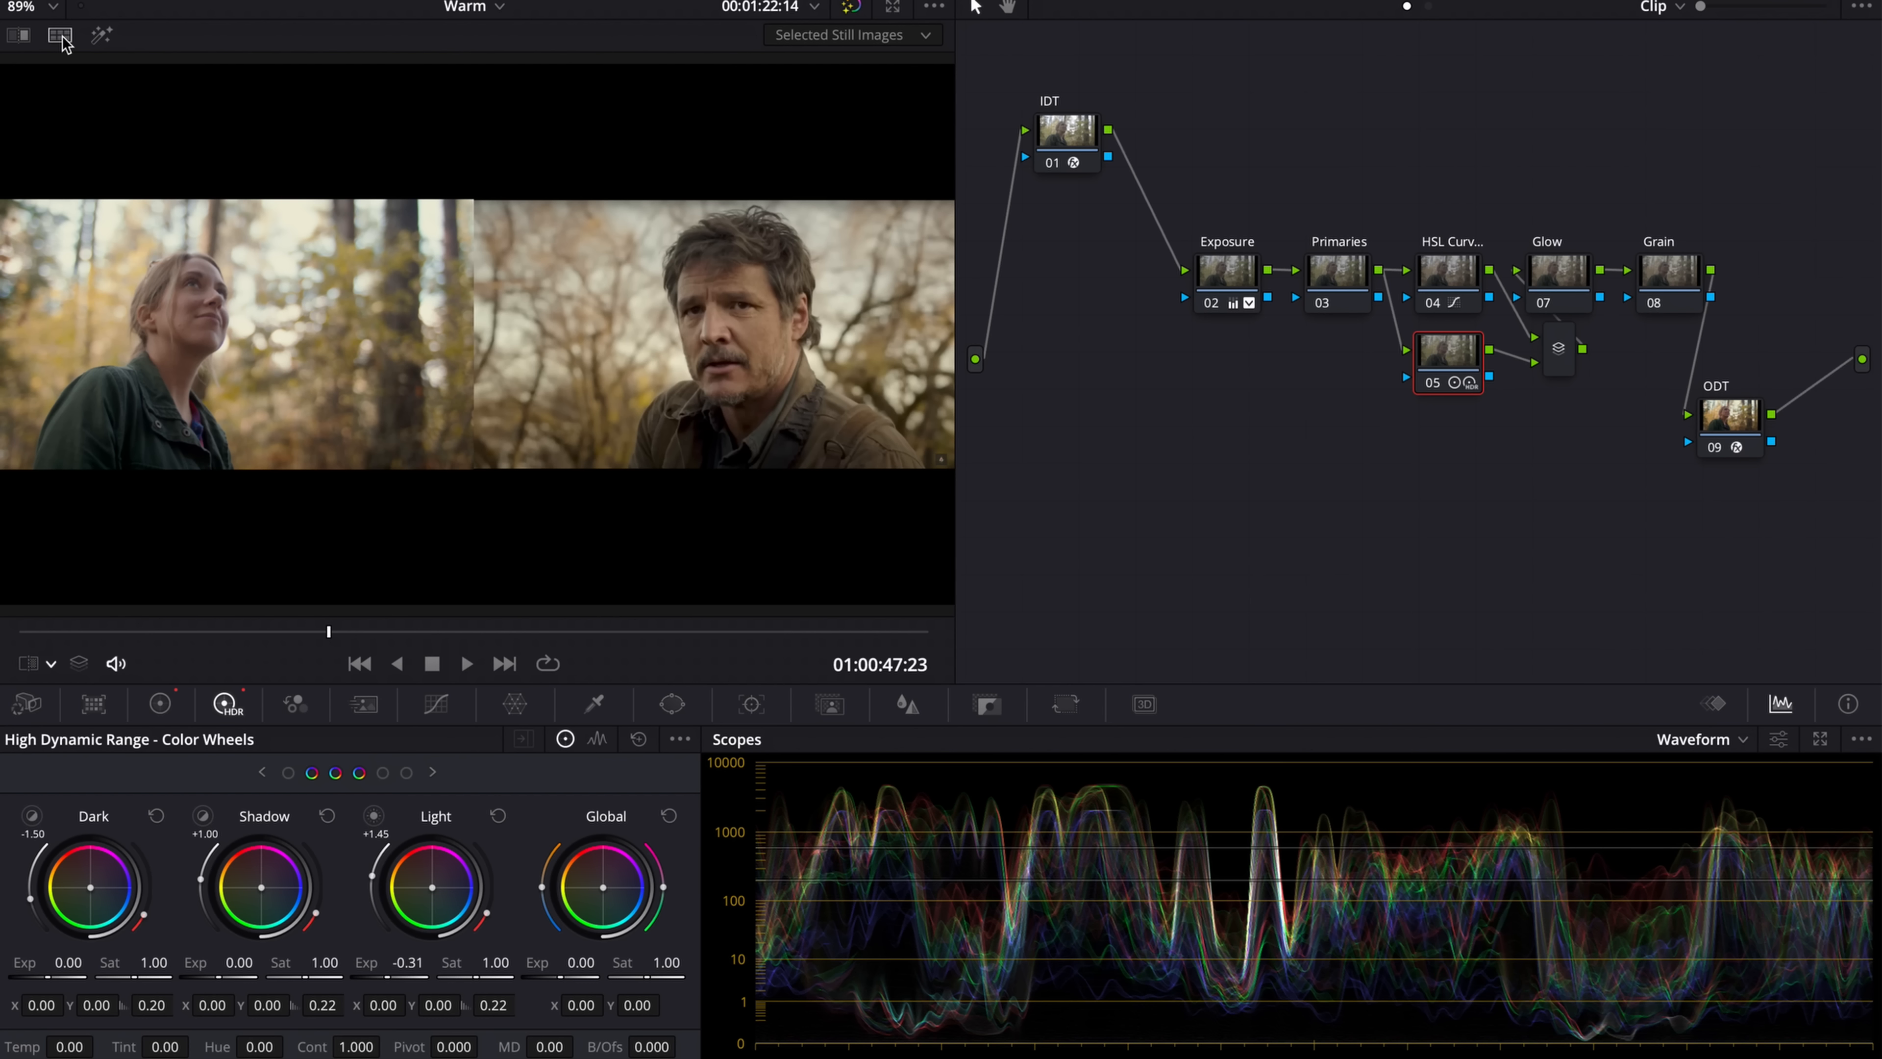
click(160, 703)
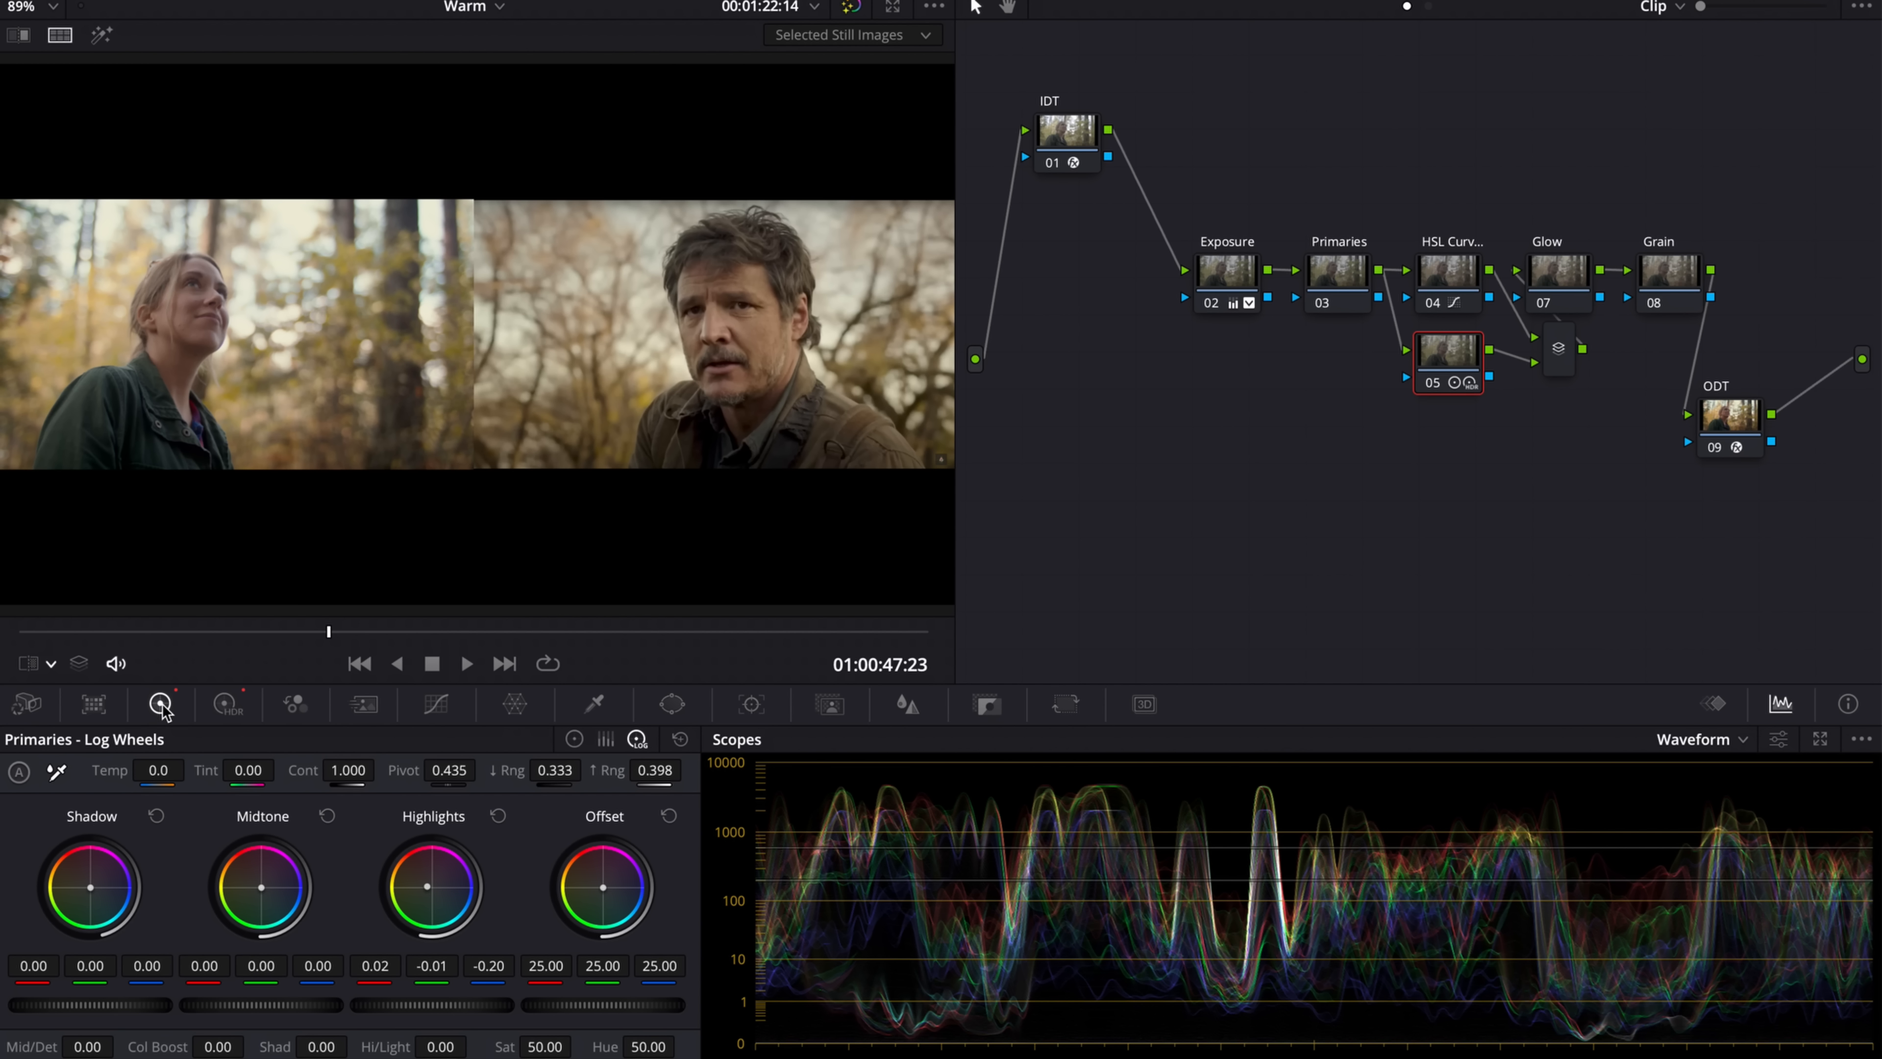
click(574, 738)
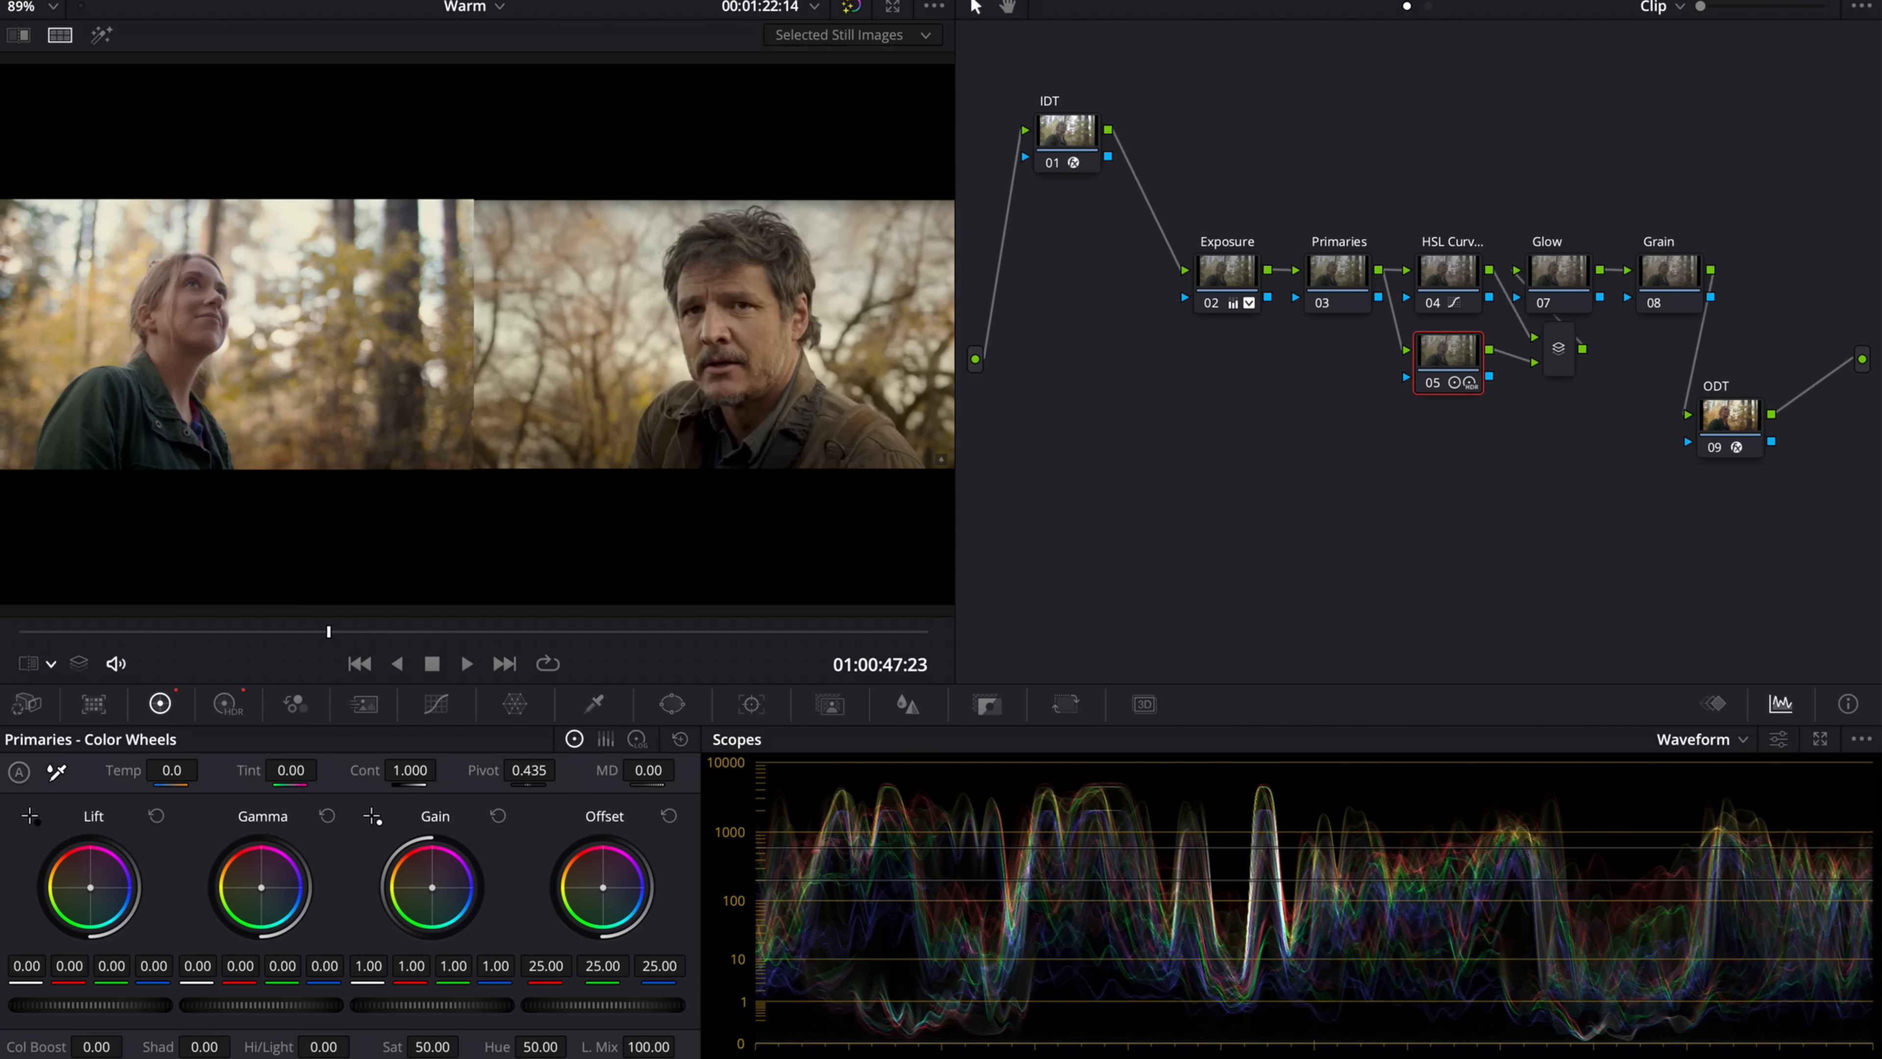
drag(439, 886, 436, 884)
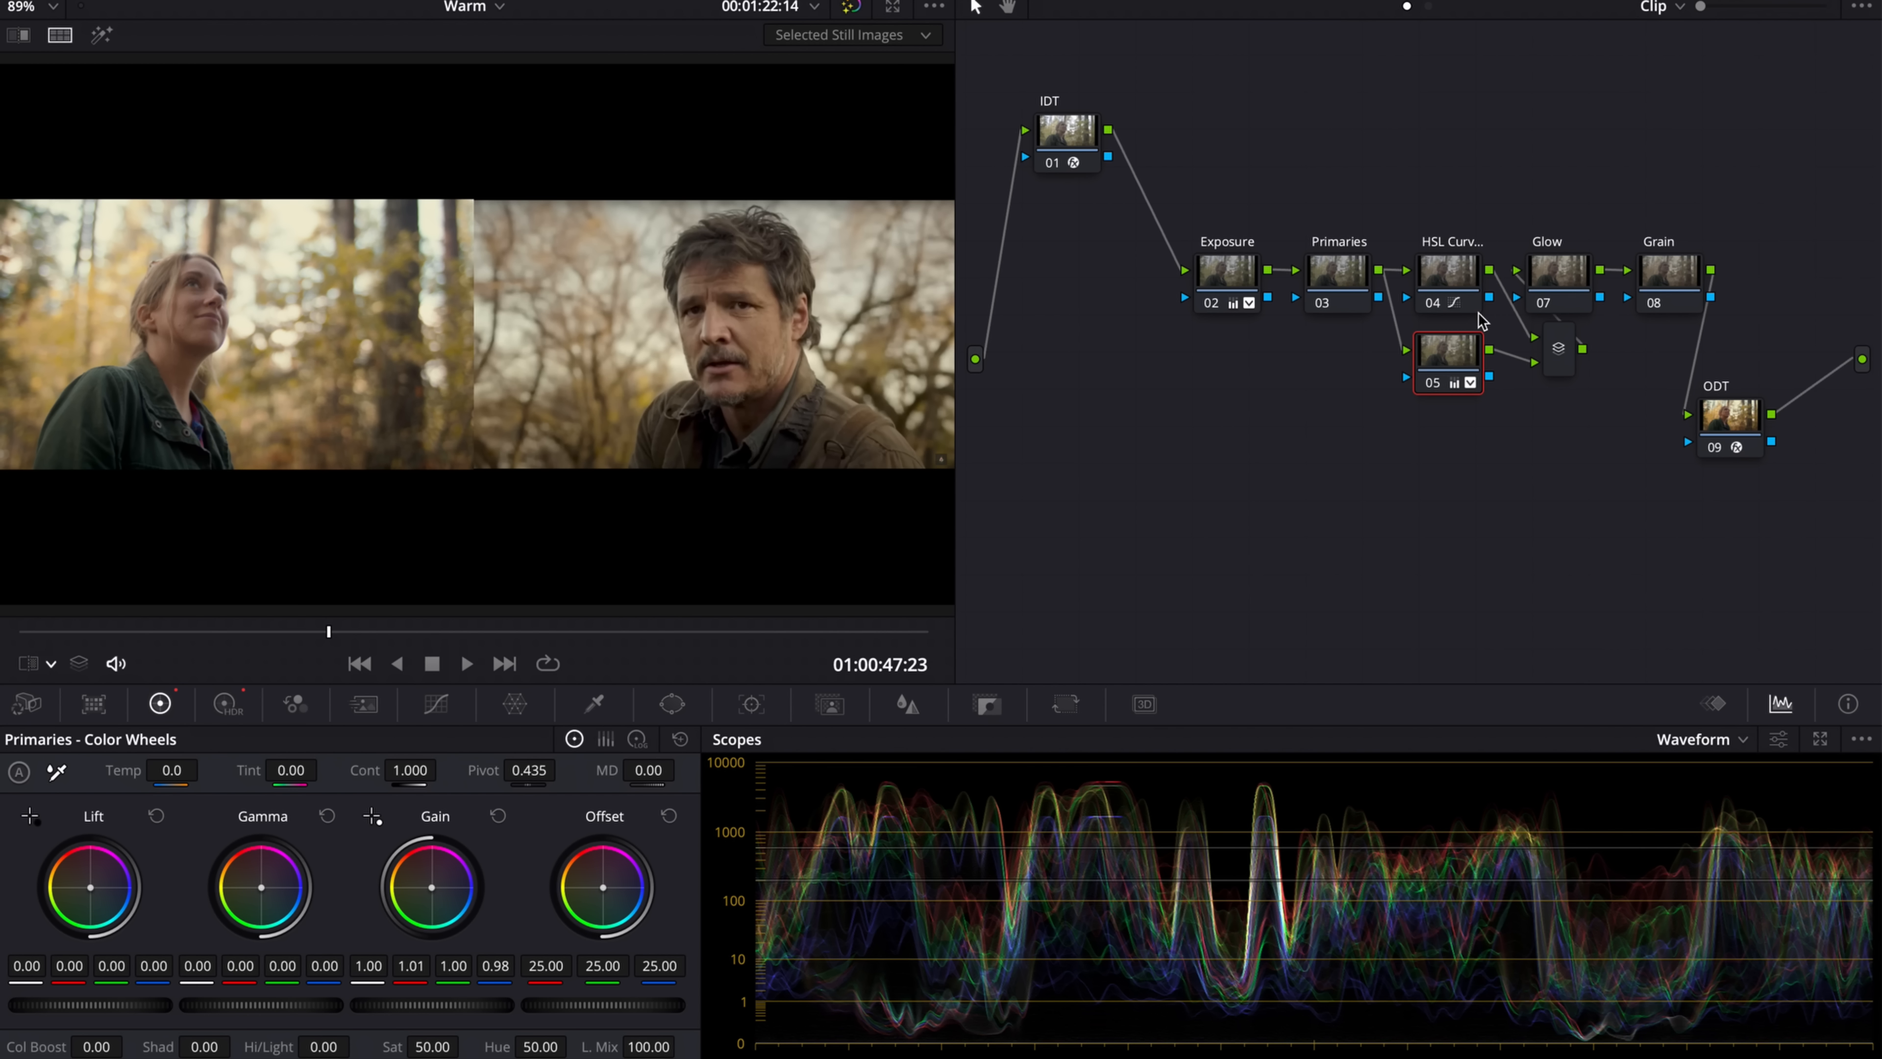
- Add another layer node below node 05 and enable a gradient window on it with the clip shown full frame
key(alt+l)
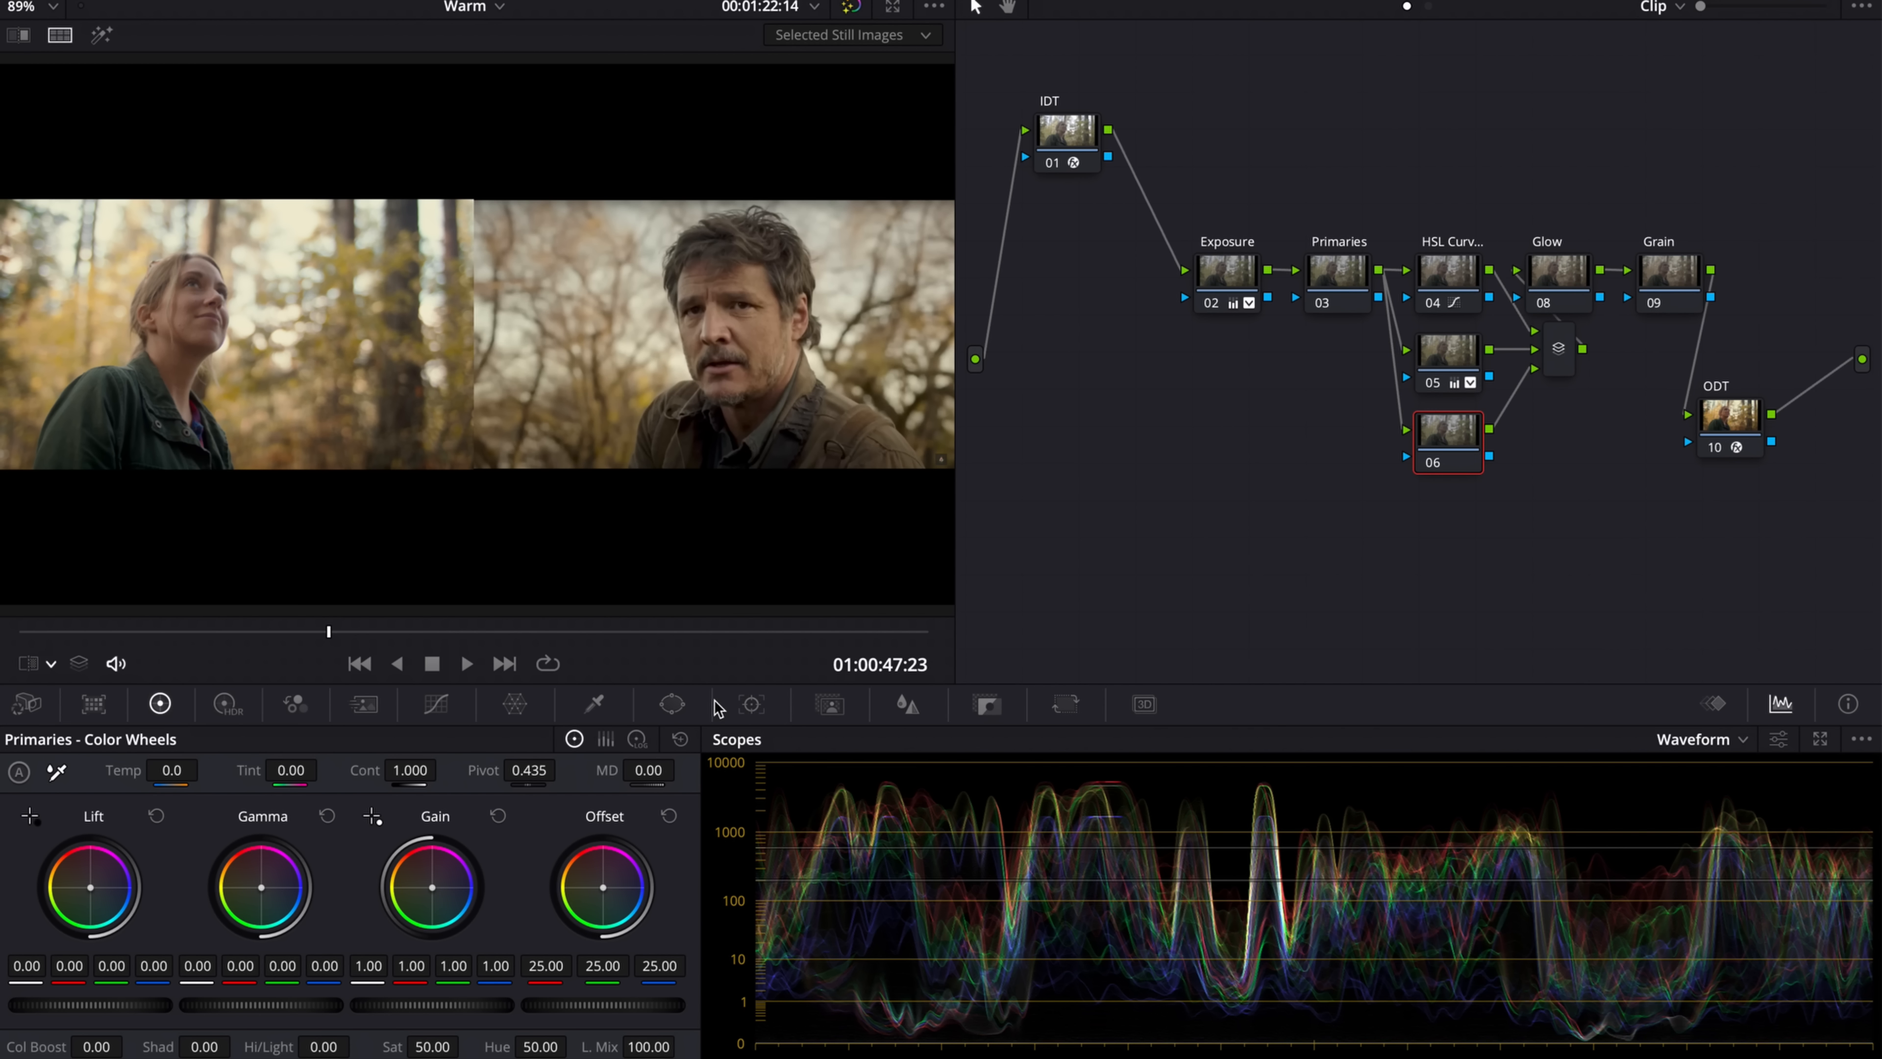
click(672, 704)
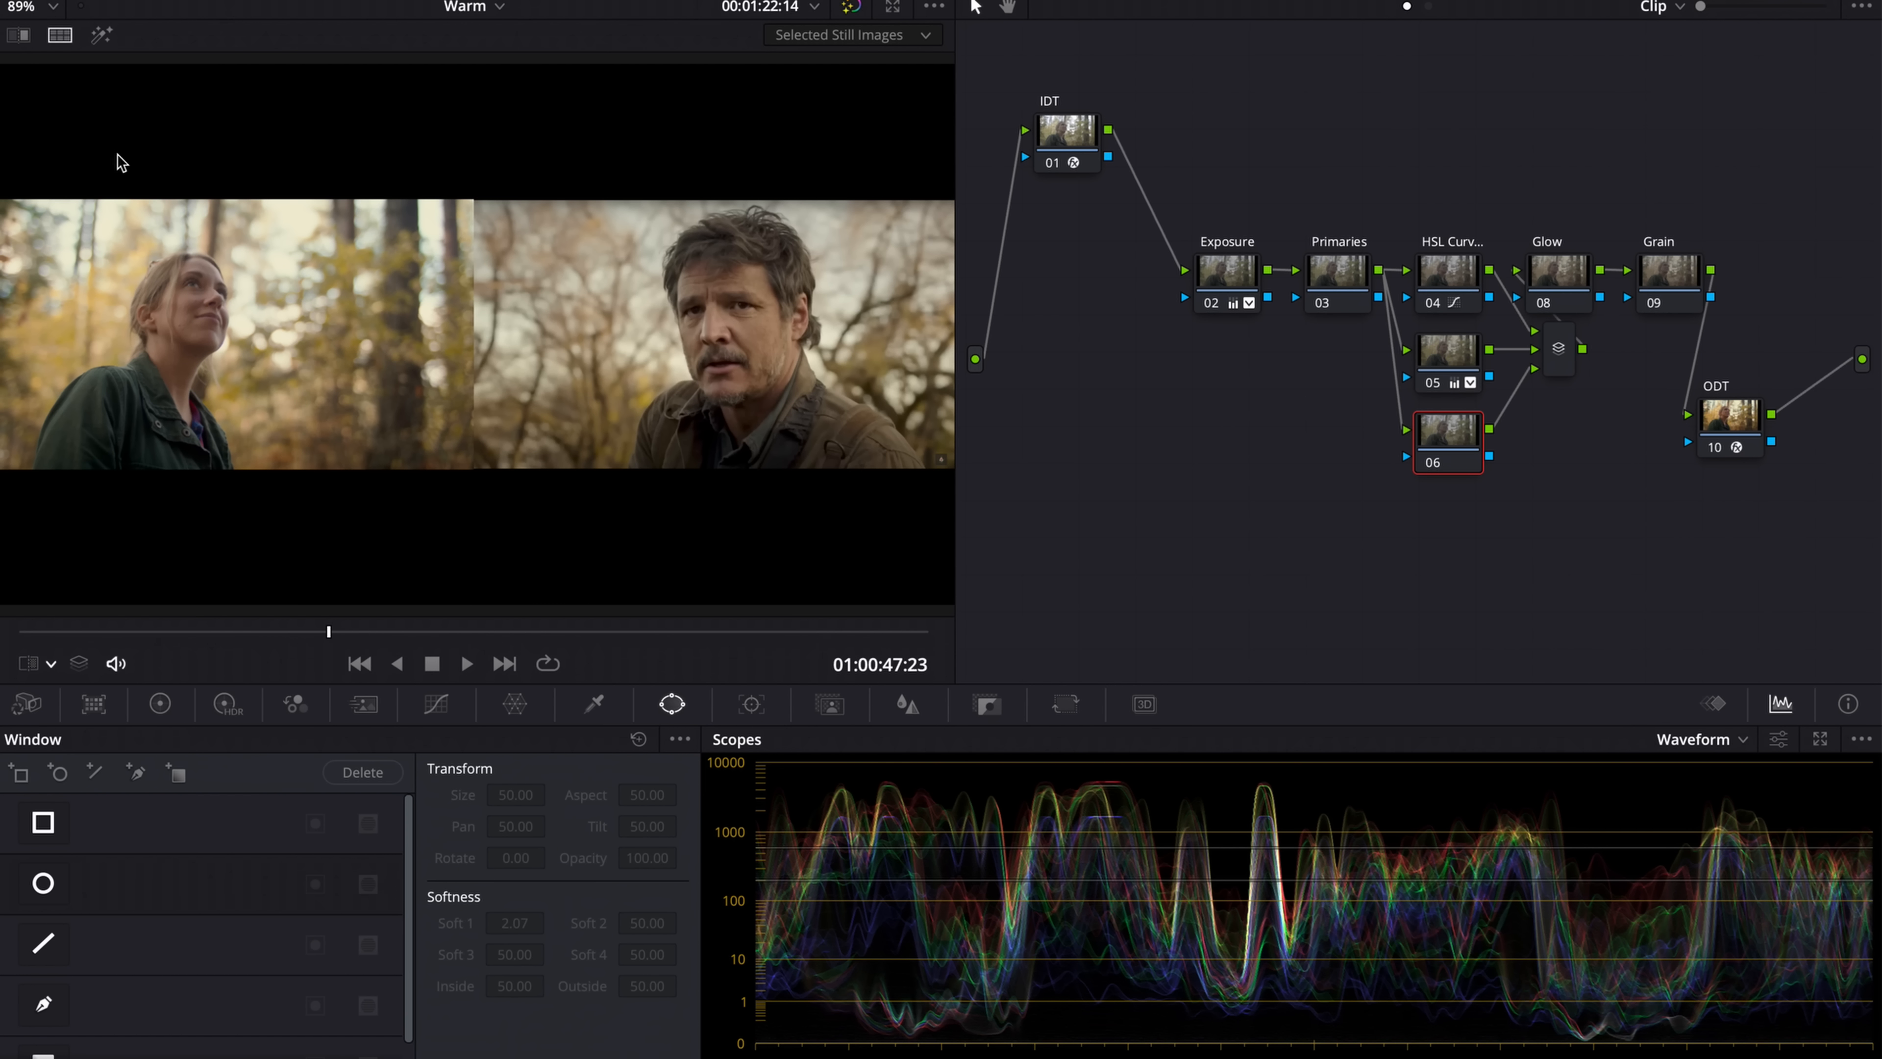
click(59, 35)
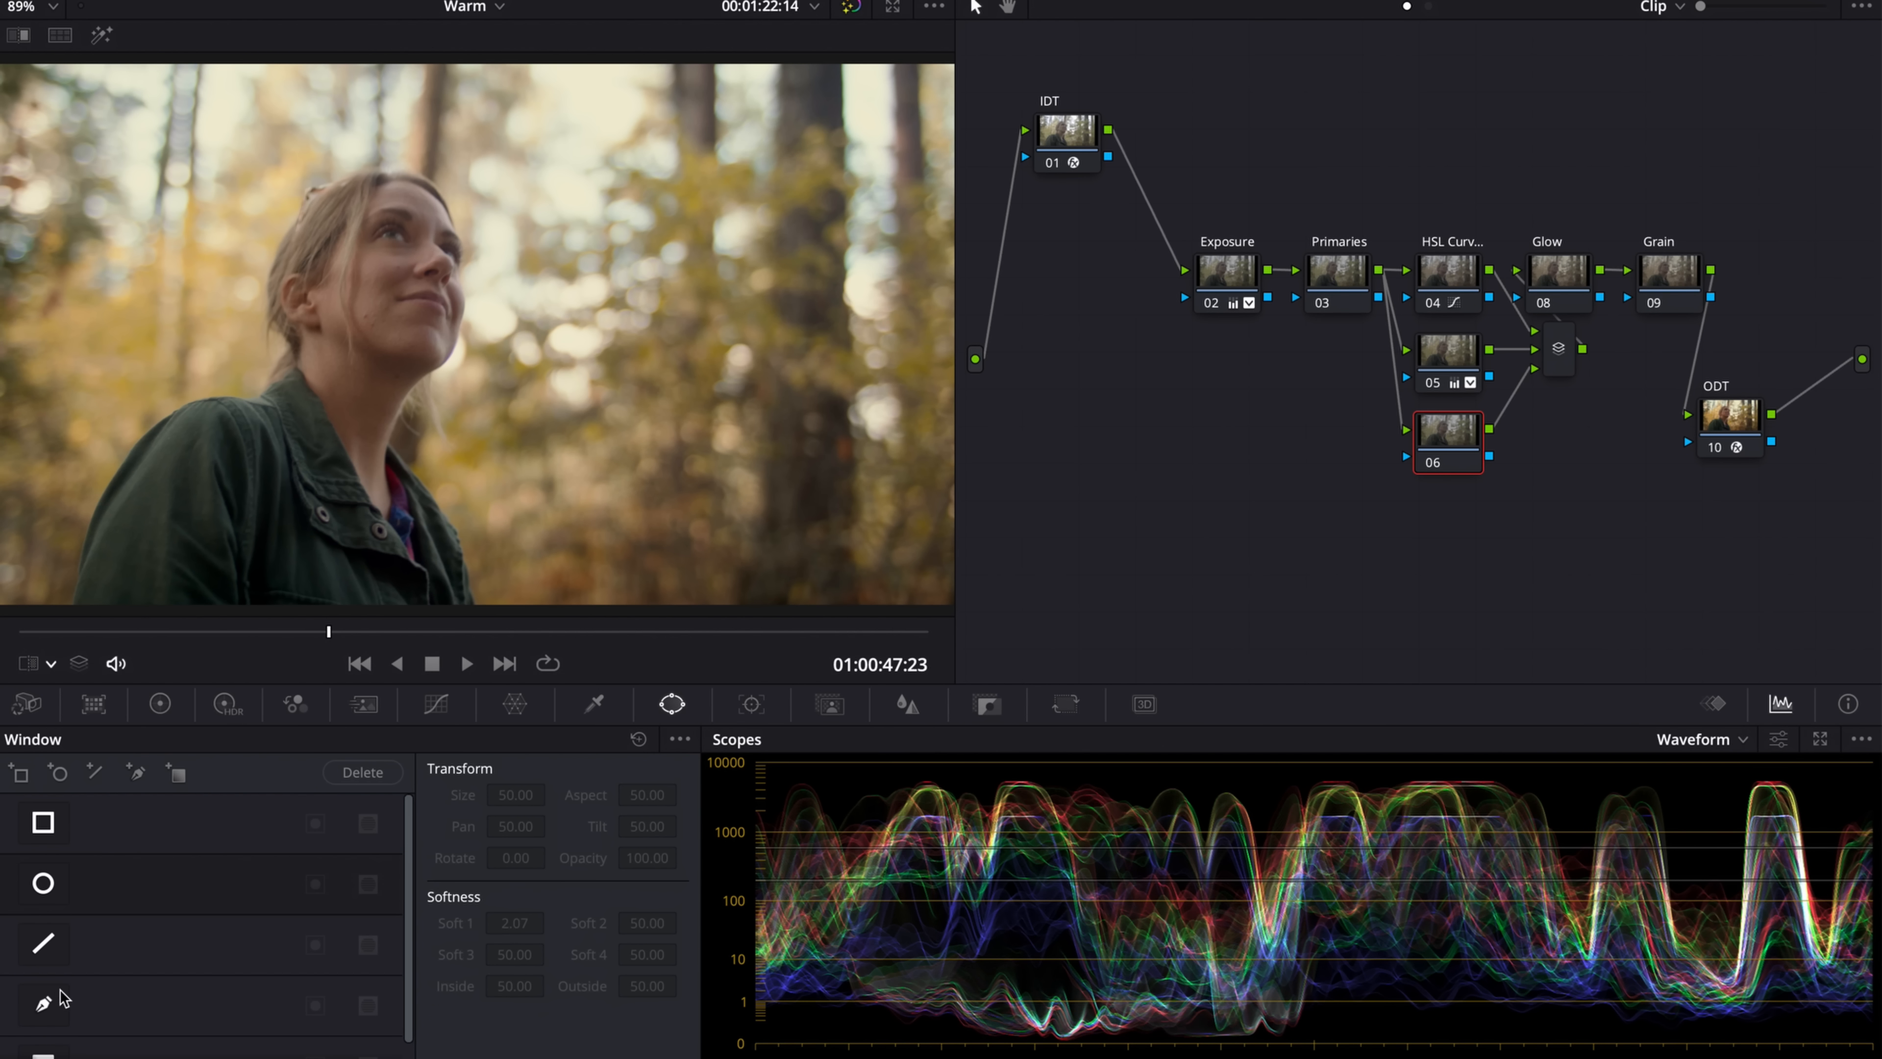
scroll(63, 998, down, 1)
click(43, 1036)
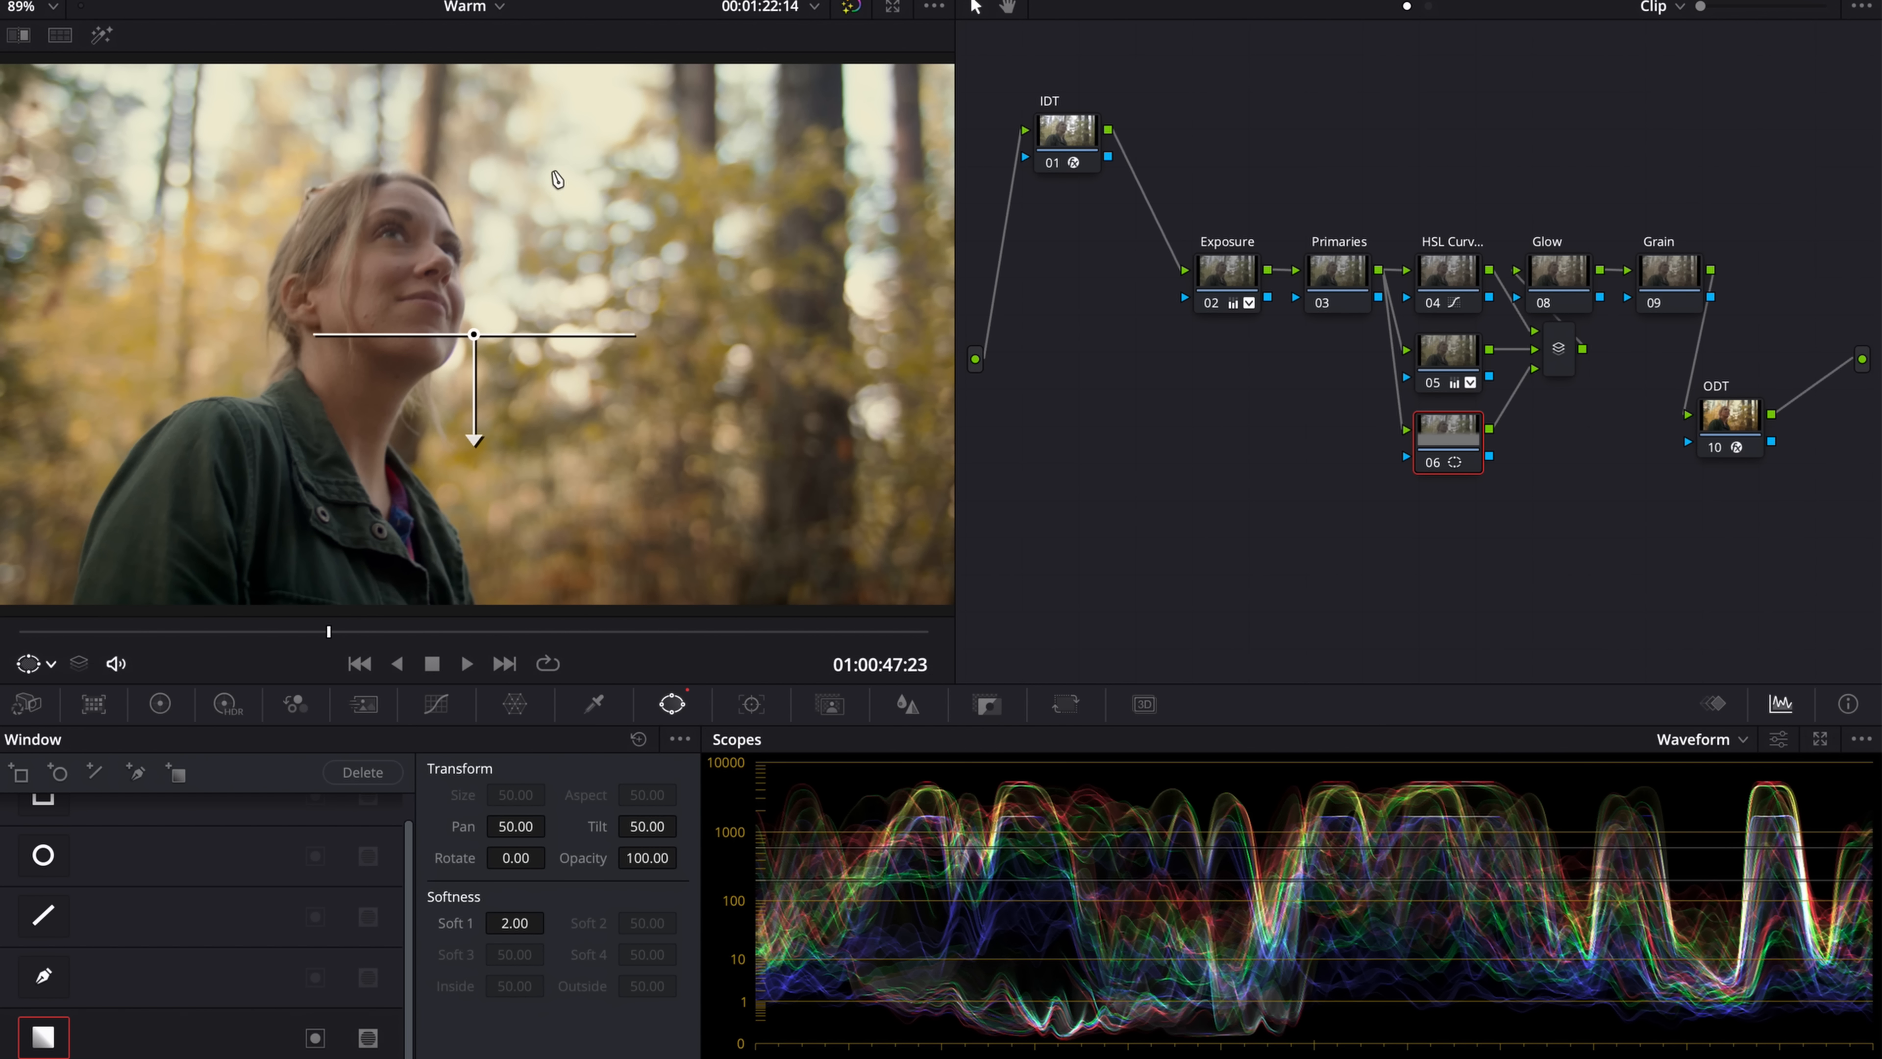
- Move the gradient window above the frame's upper edge and raise its softness to 2.76, checking its coverage in highlight mode
drag(498, 361, 505, 56)
key(shift+h)
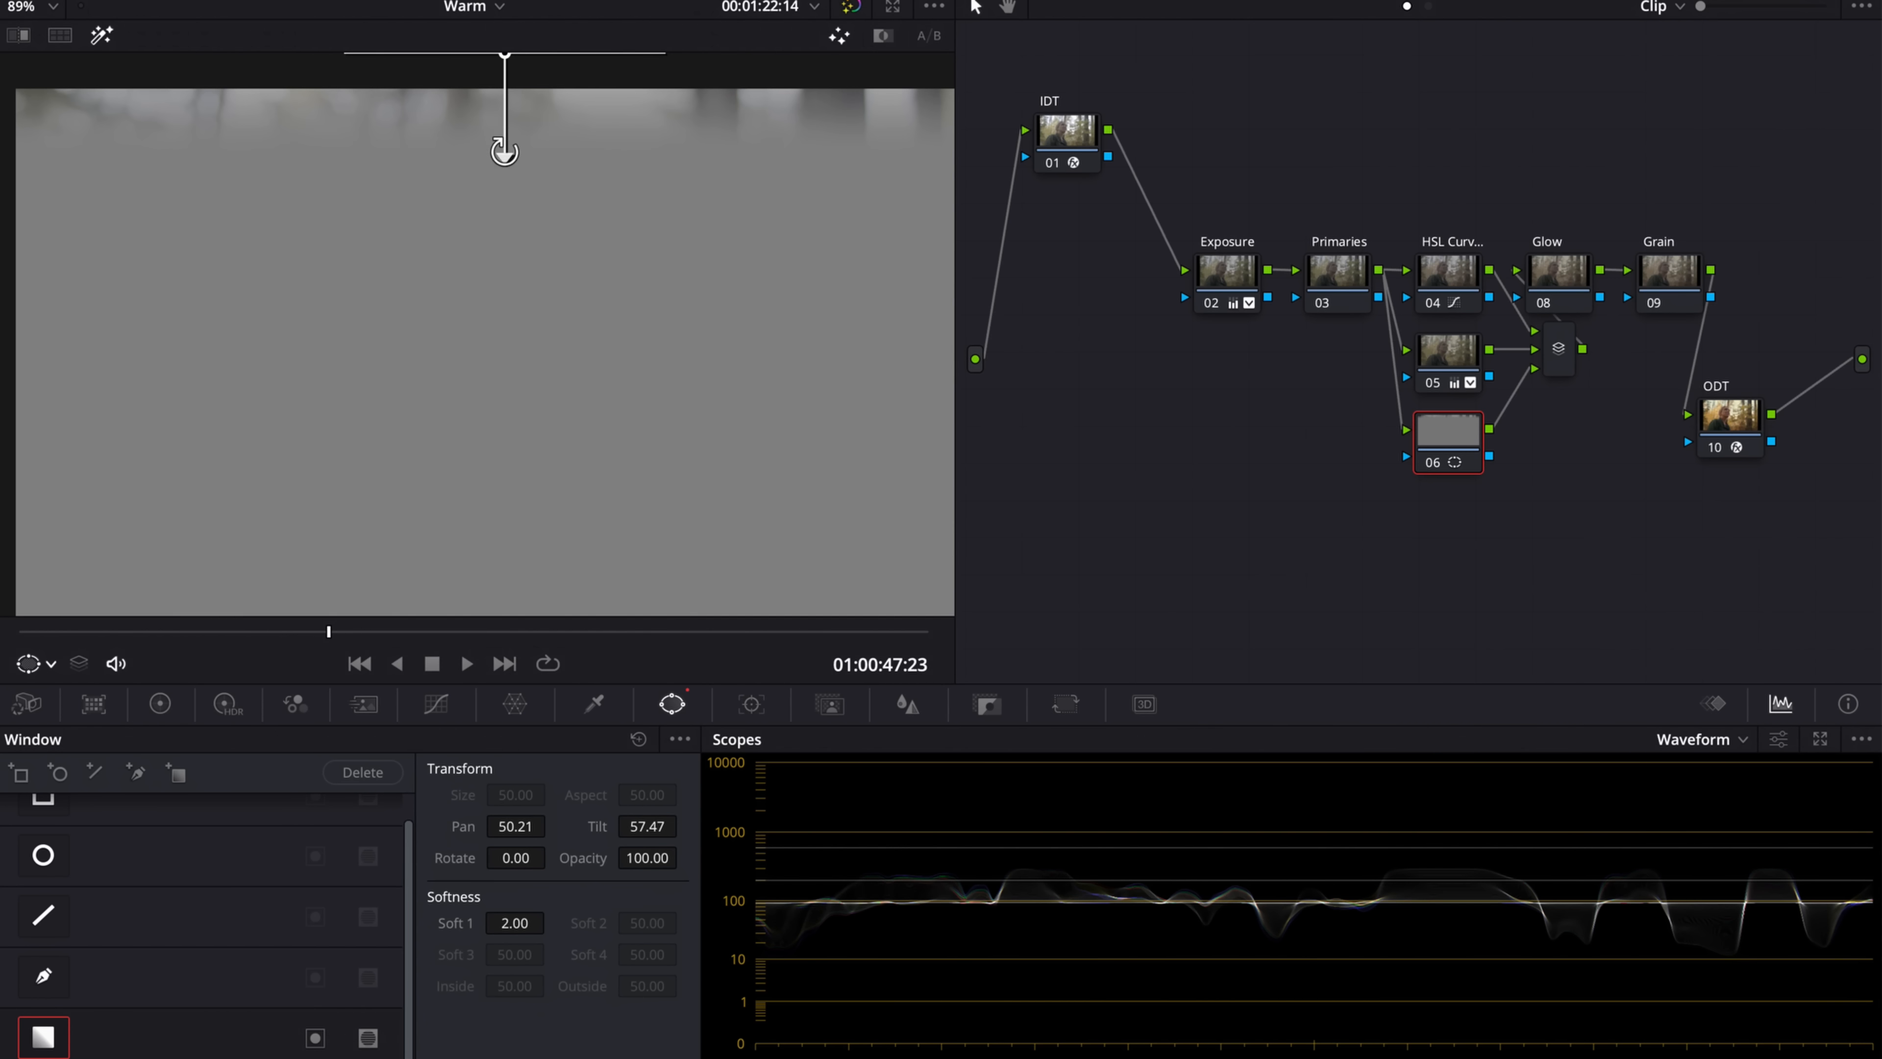
scroll(523, 159, up, 2)
drag(508, 107, 505, 63)
drag(503, 158, 504, 206)
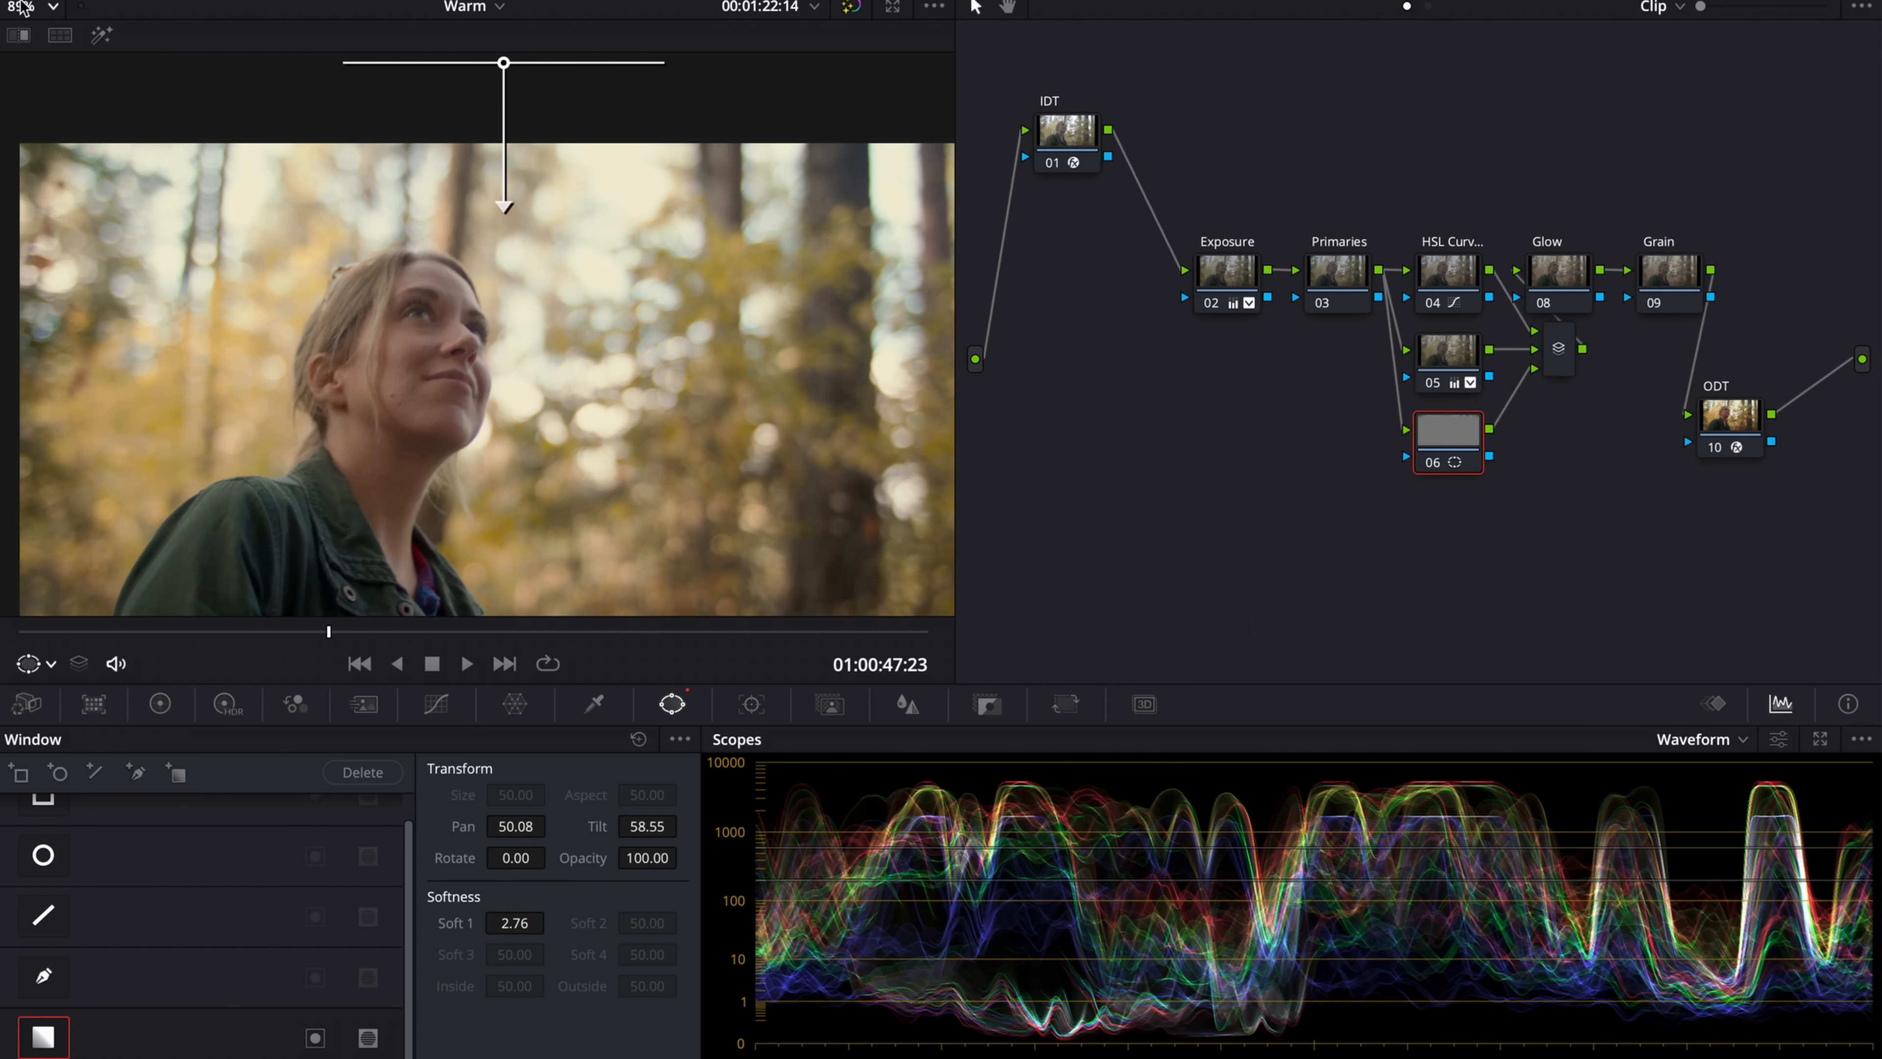
- Wipe the clip against the reference still and slightly lower a midpoint of node 06's custom curve
click(19, 34)
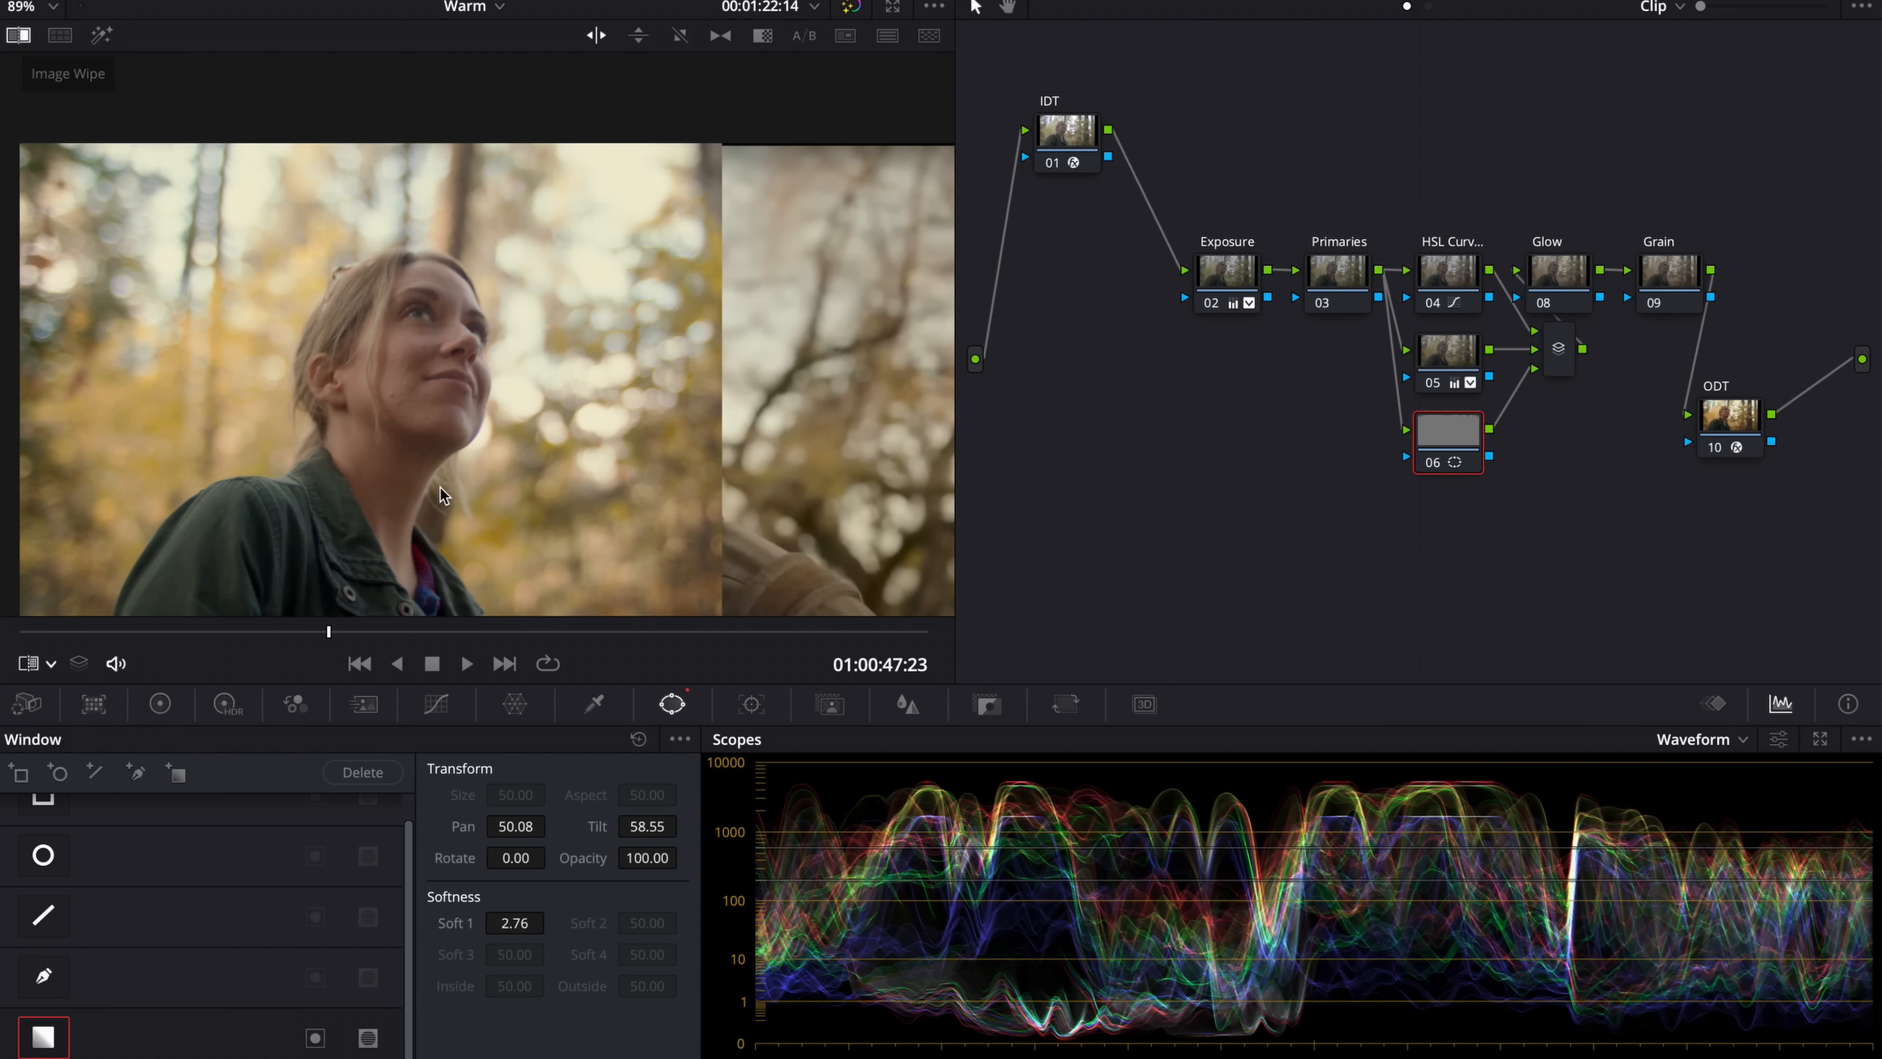
click(441, 706)
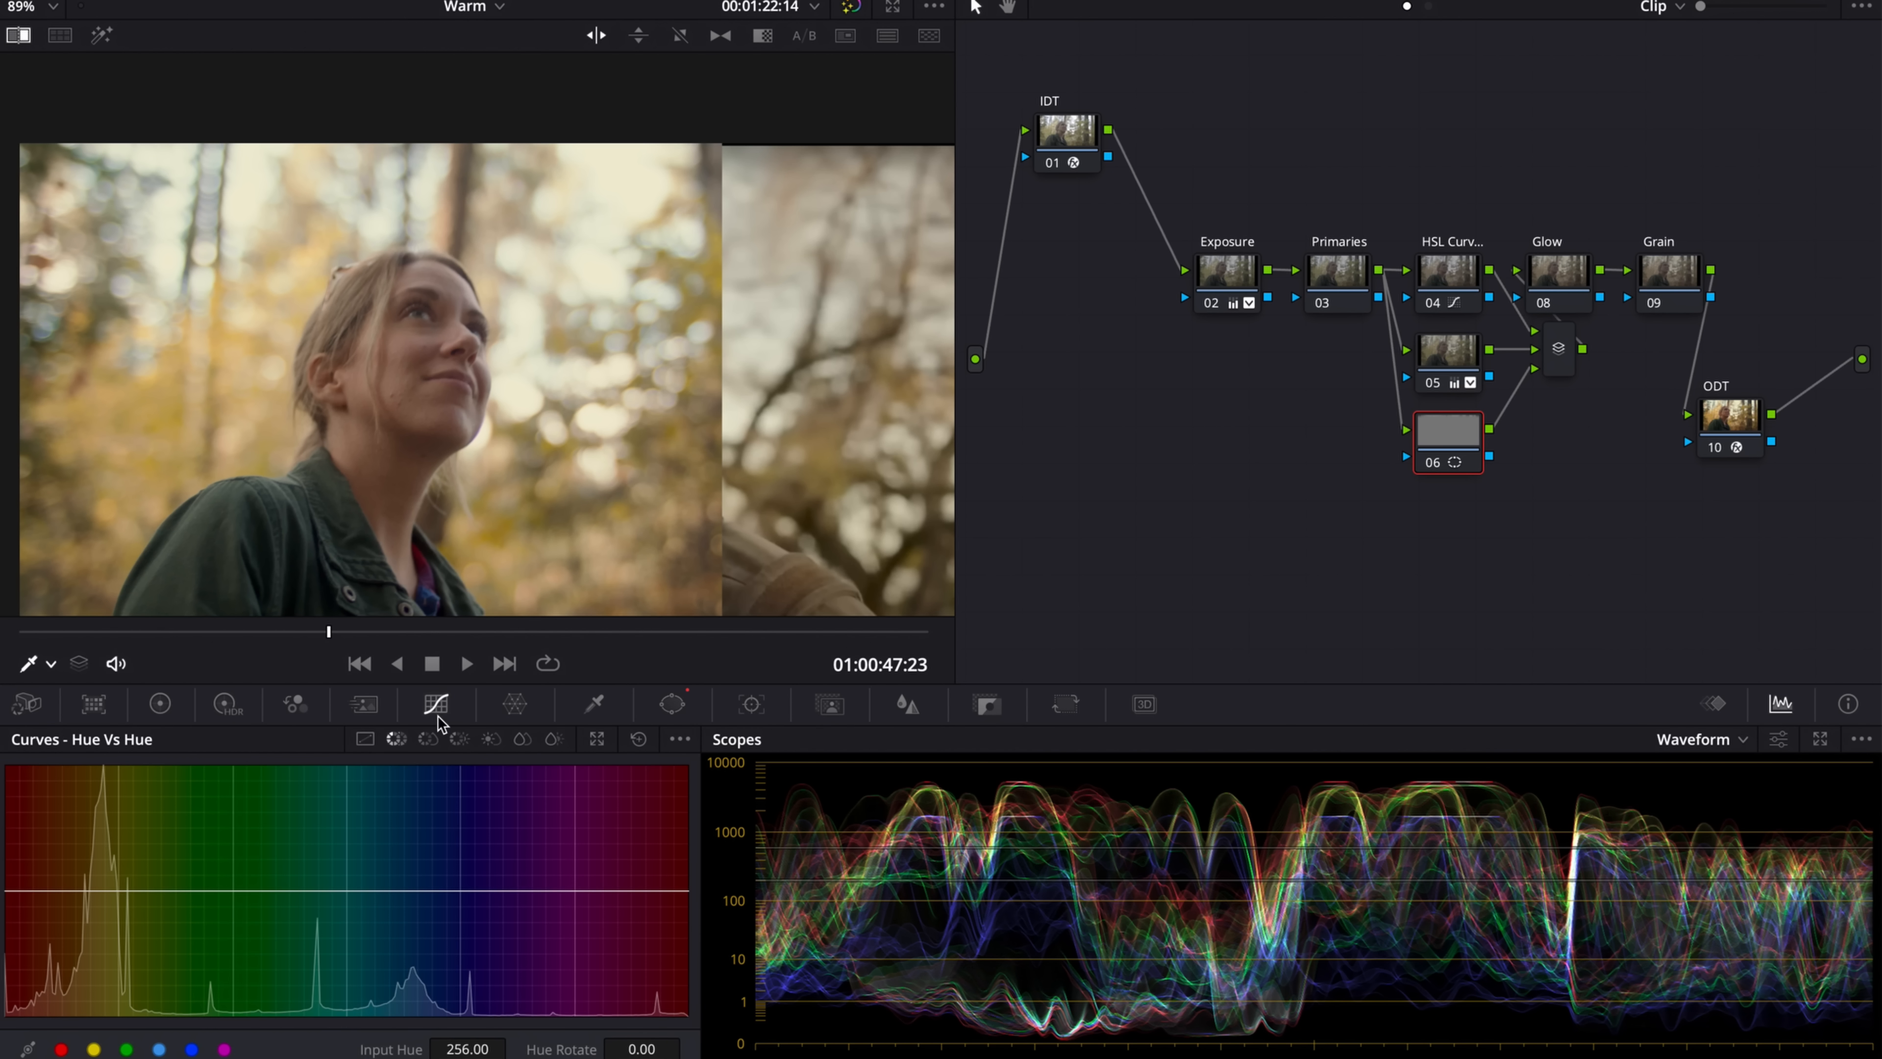
click(365, 739)
mouse_move(185, 932)
mouse_down()
mouse_move(210, 975)
mouse_move(195, 944)
mouse_up()
- Darken the gradient area with node 06's primary gain at 0.97 and a slight reduction of gamma
click(168, 710)
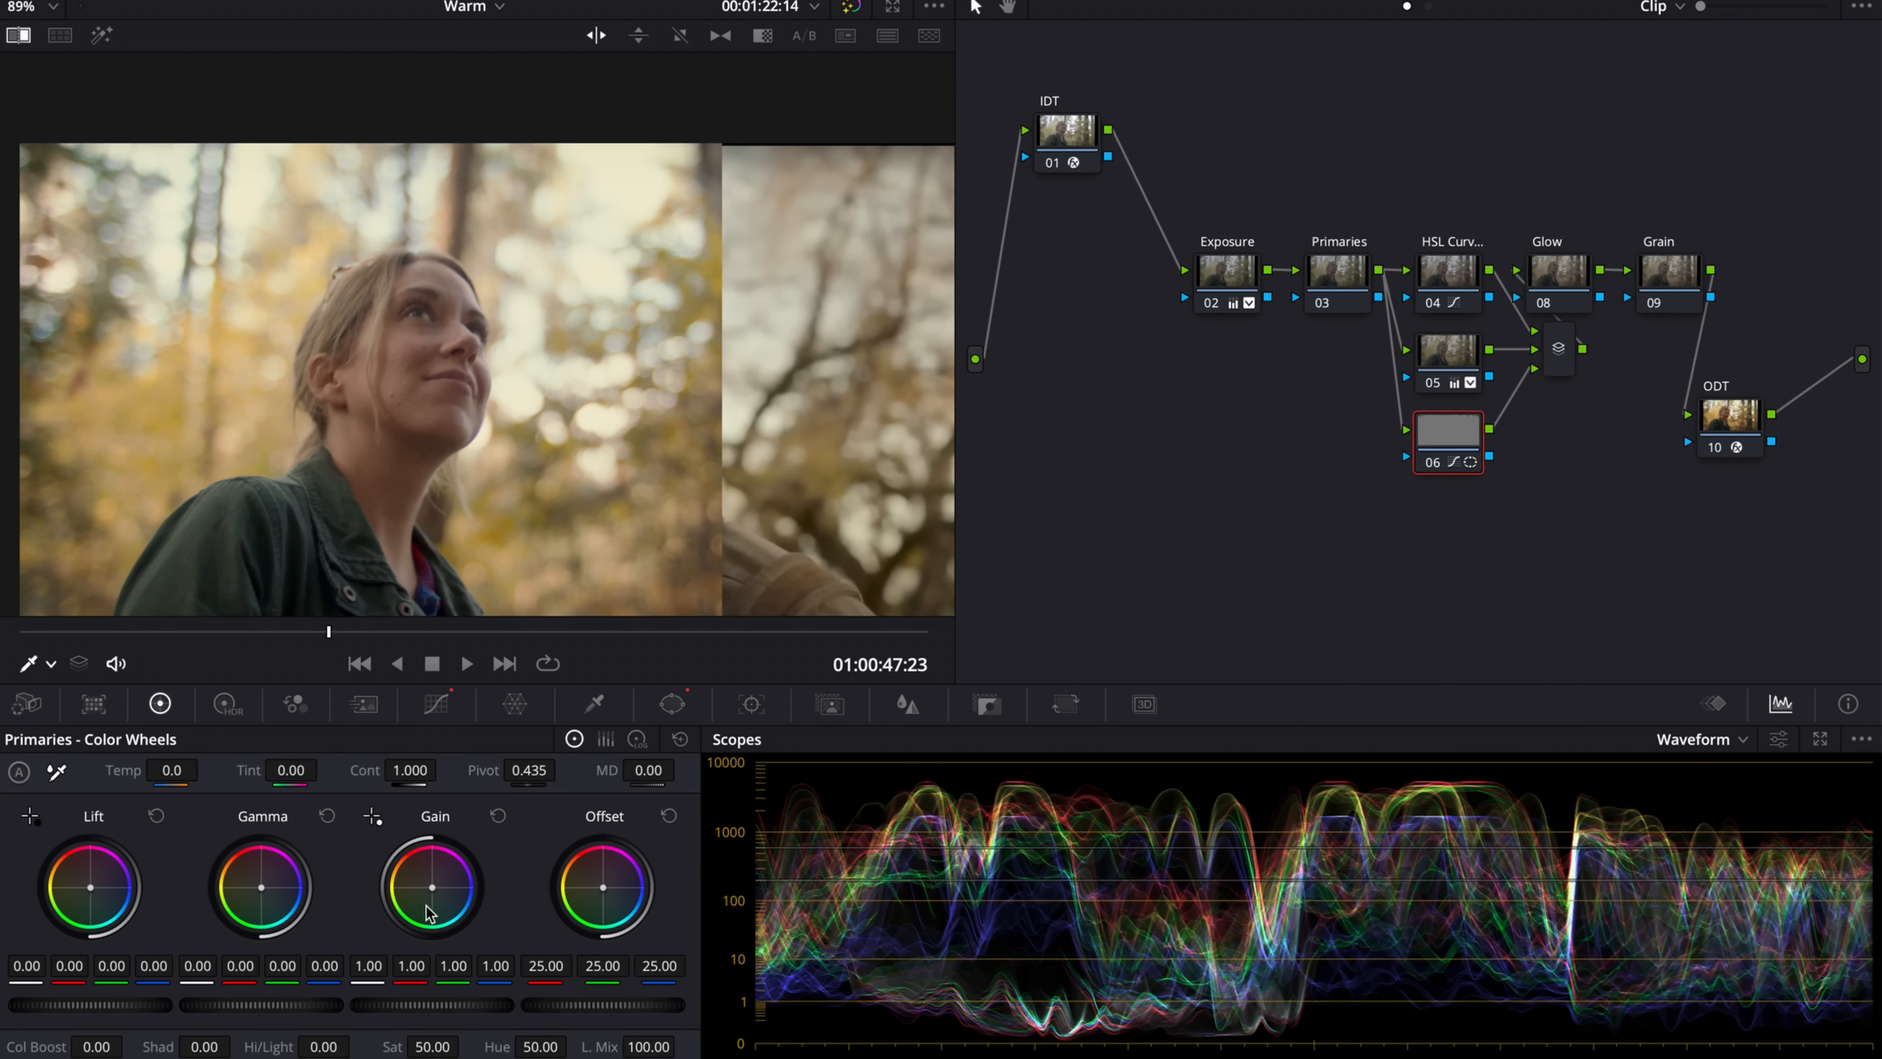
mouse_move(448, 1016)
mouse_down()
mouse_move(412, 1015)
mouse_move(437, 1015)
mouse_up()
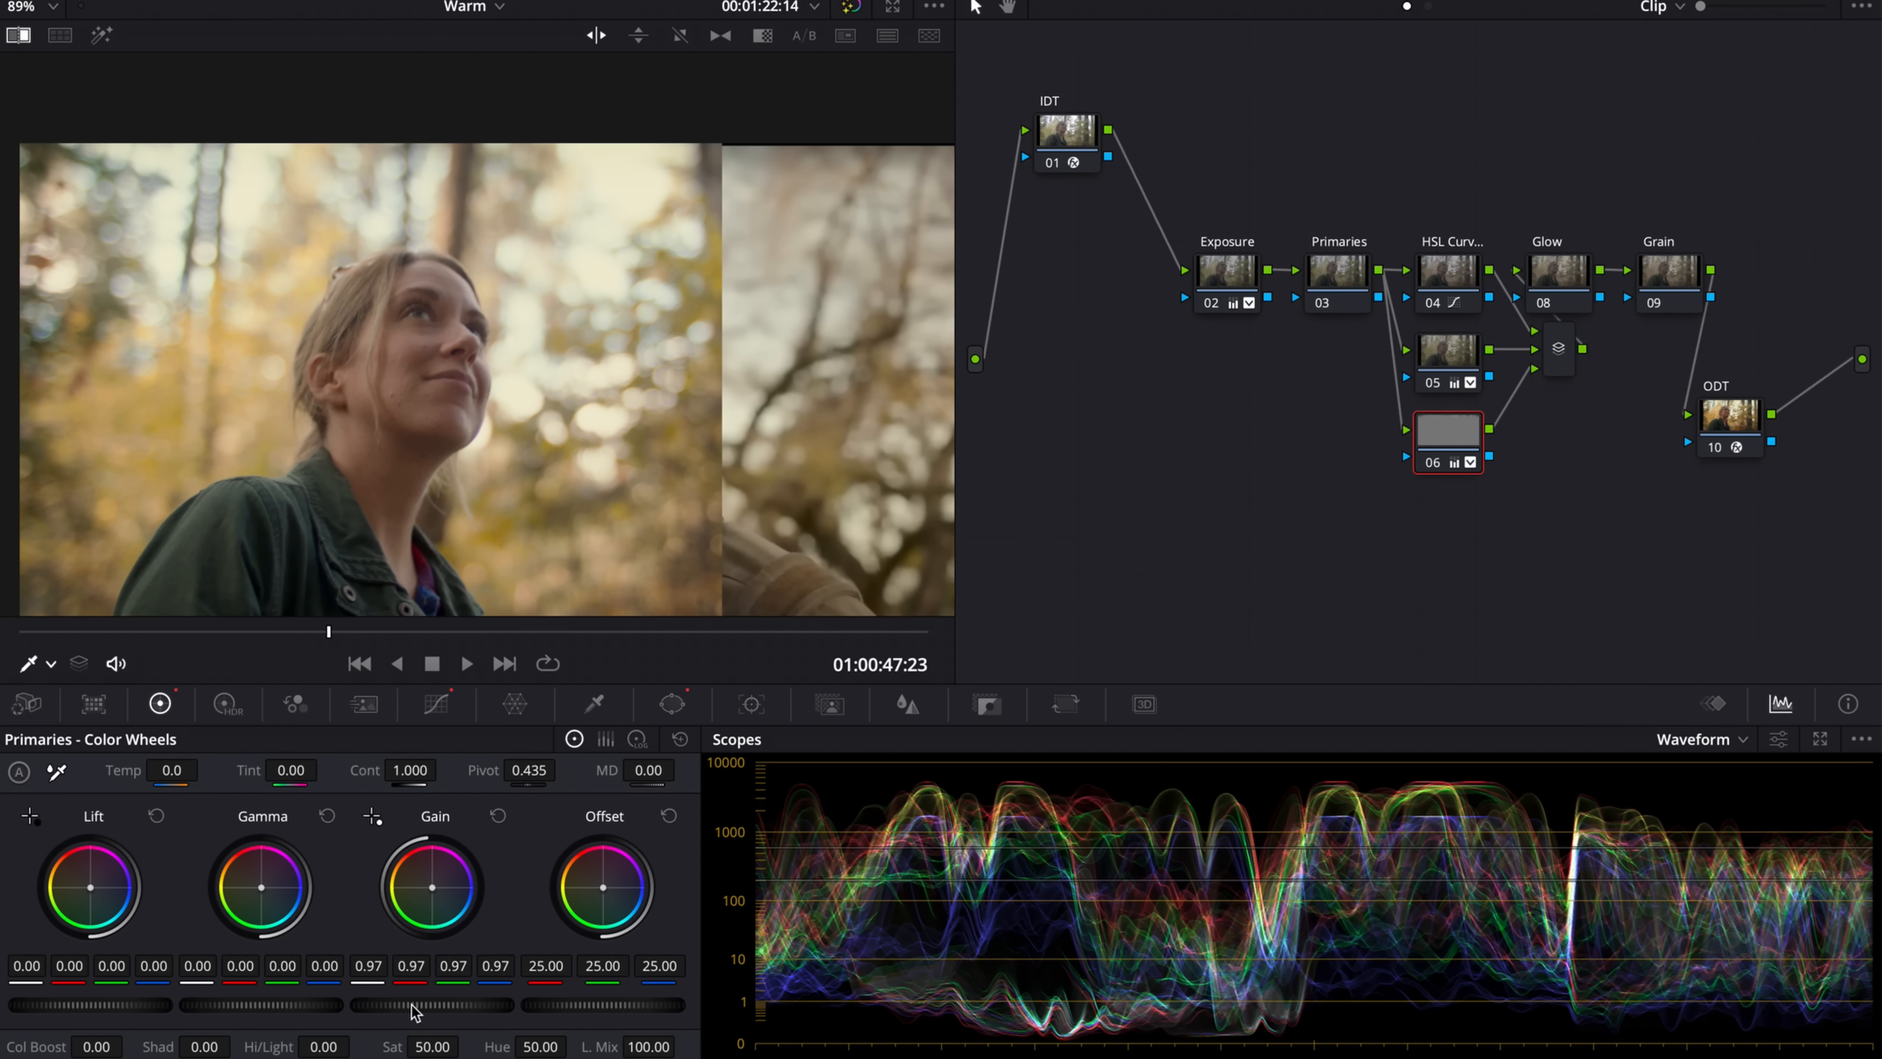
drag(307, 1008, 300, 1008)
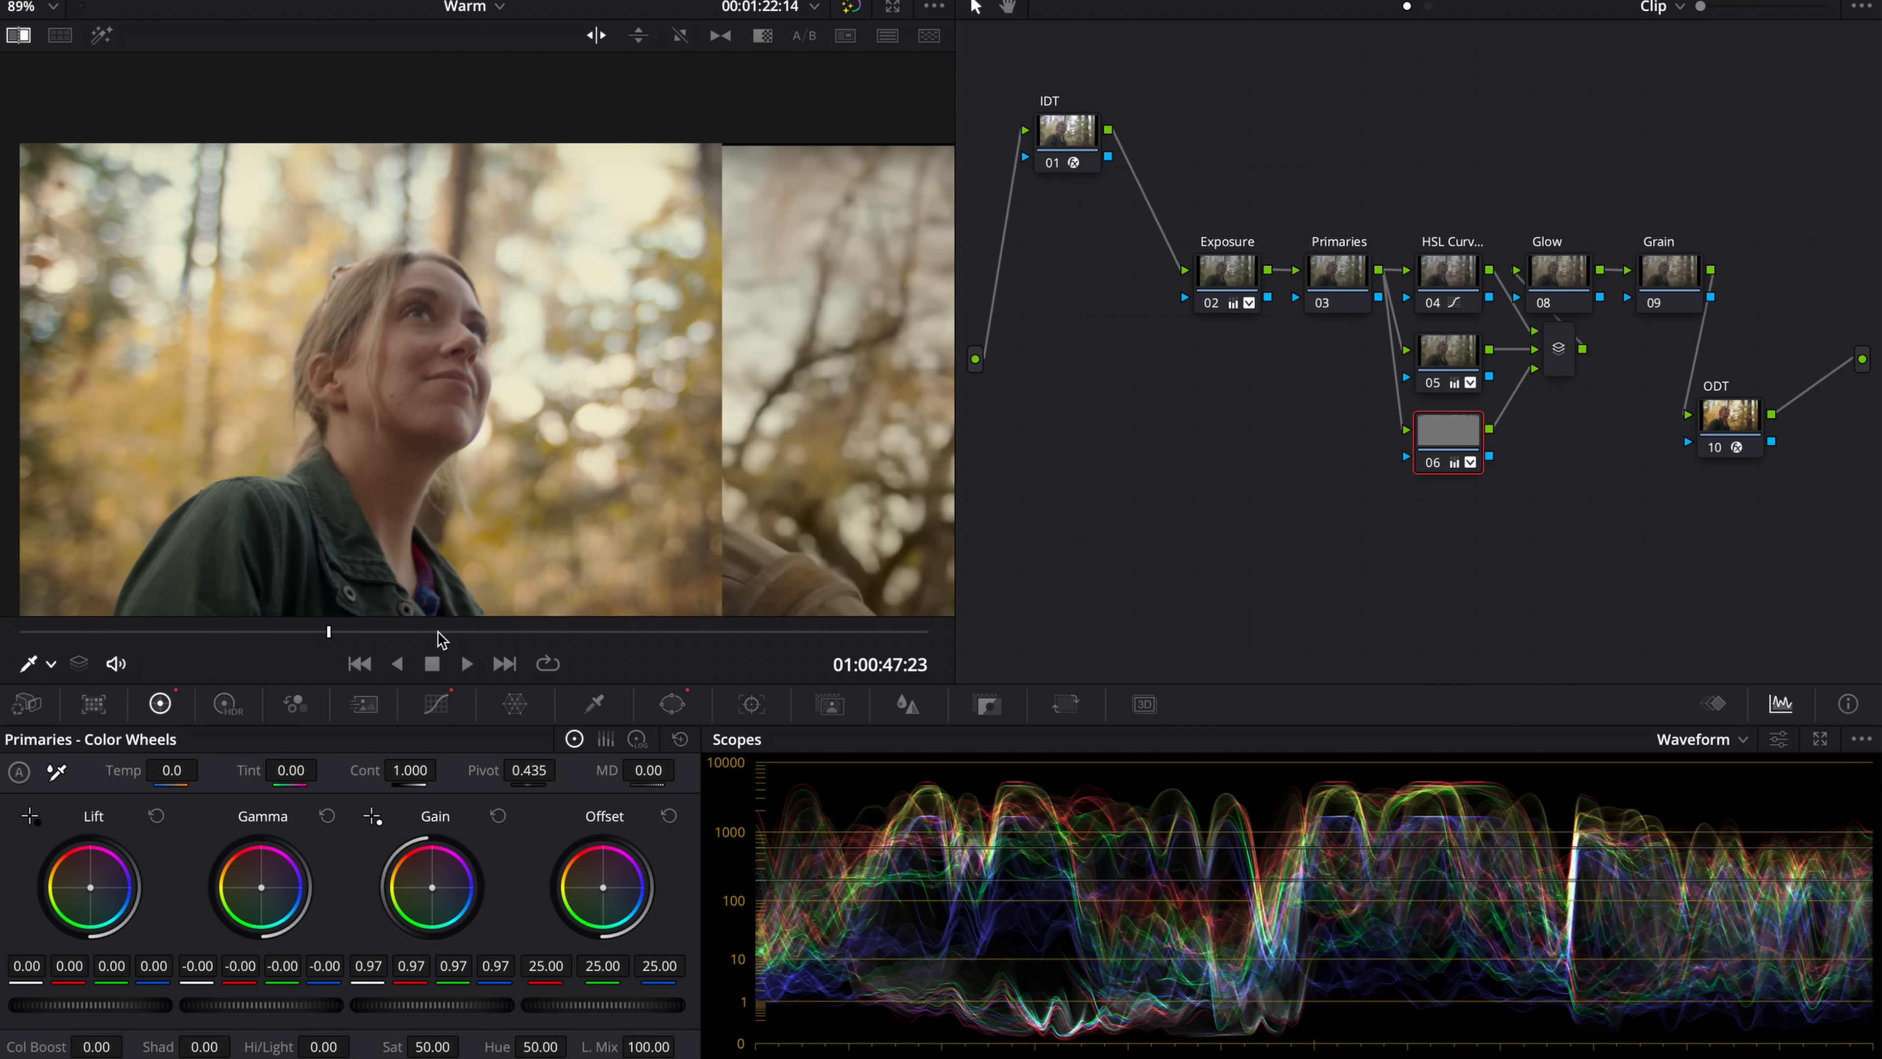
- Show the whole clip beside the reference still and set the Exposure node's primary gamma to 0.05 and gain to 0.85
click(36, 8)
click(39, 39)
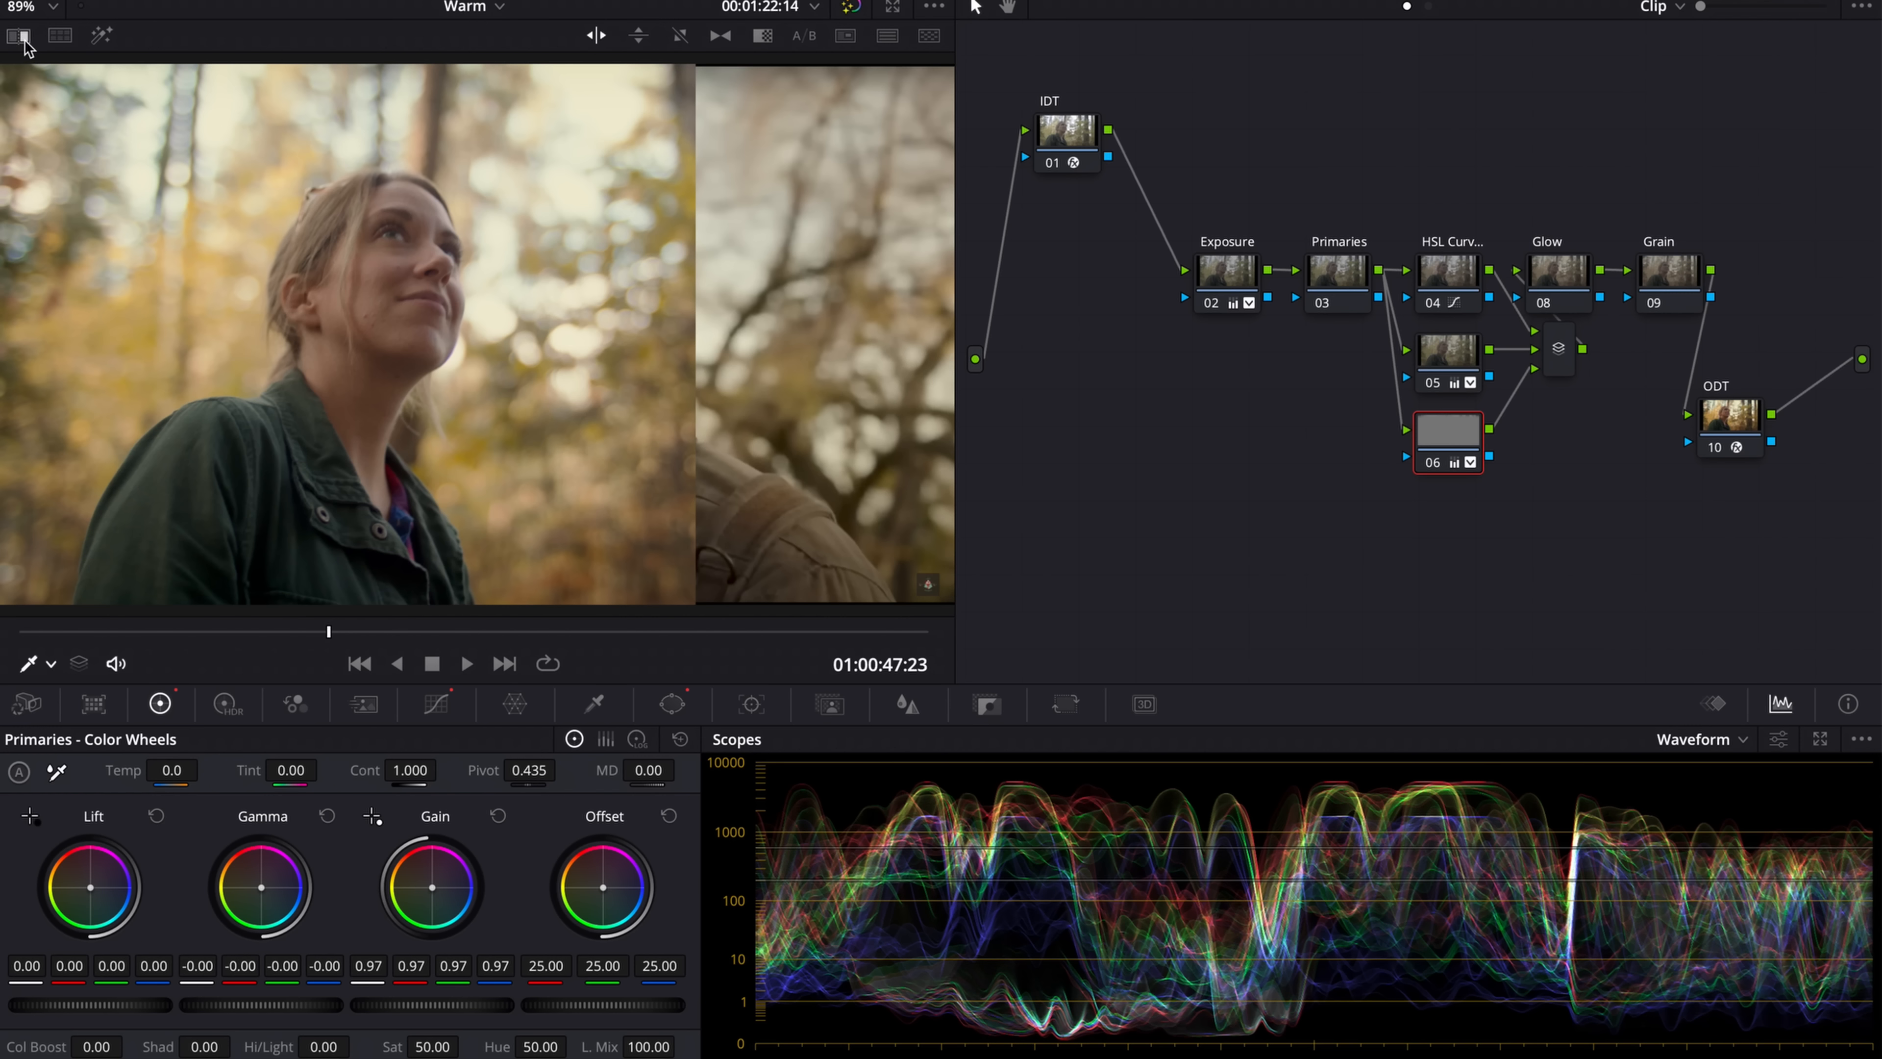
click(22, 38)
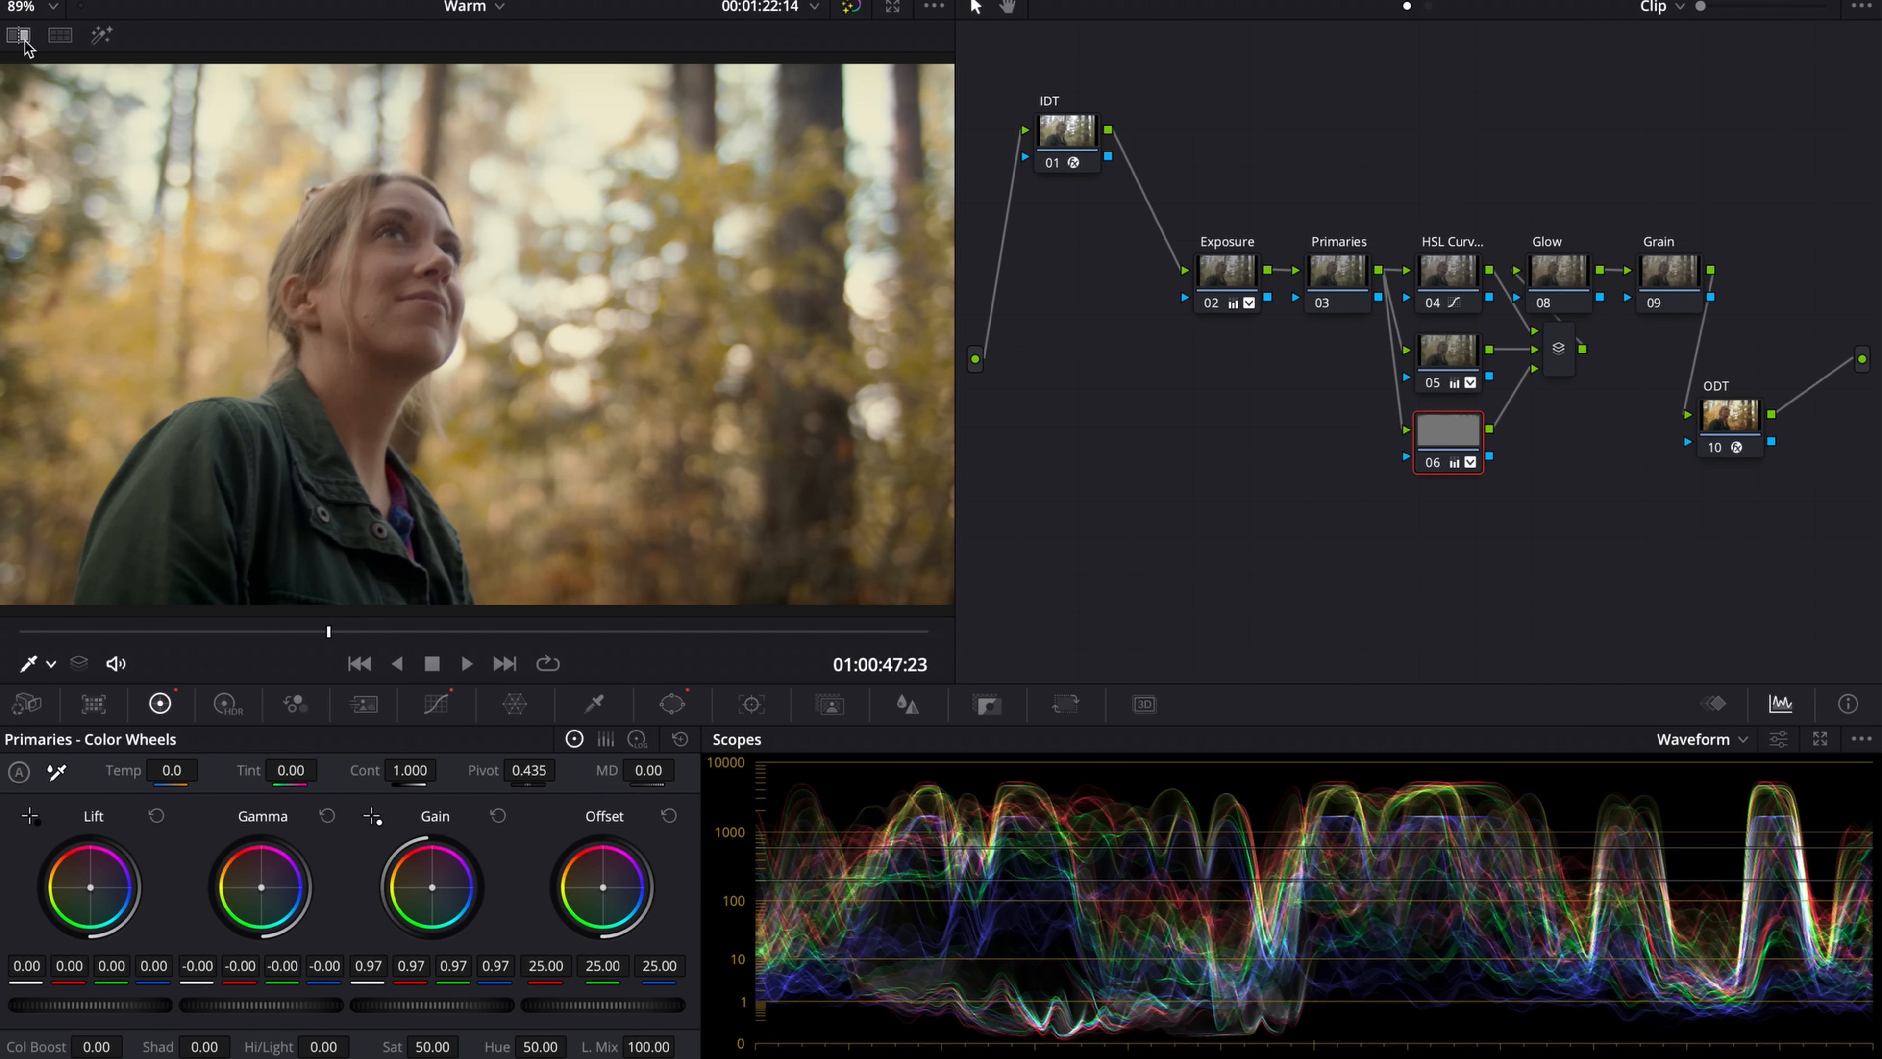
click(54, 44)
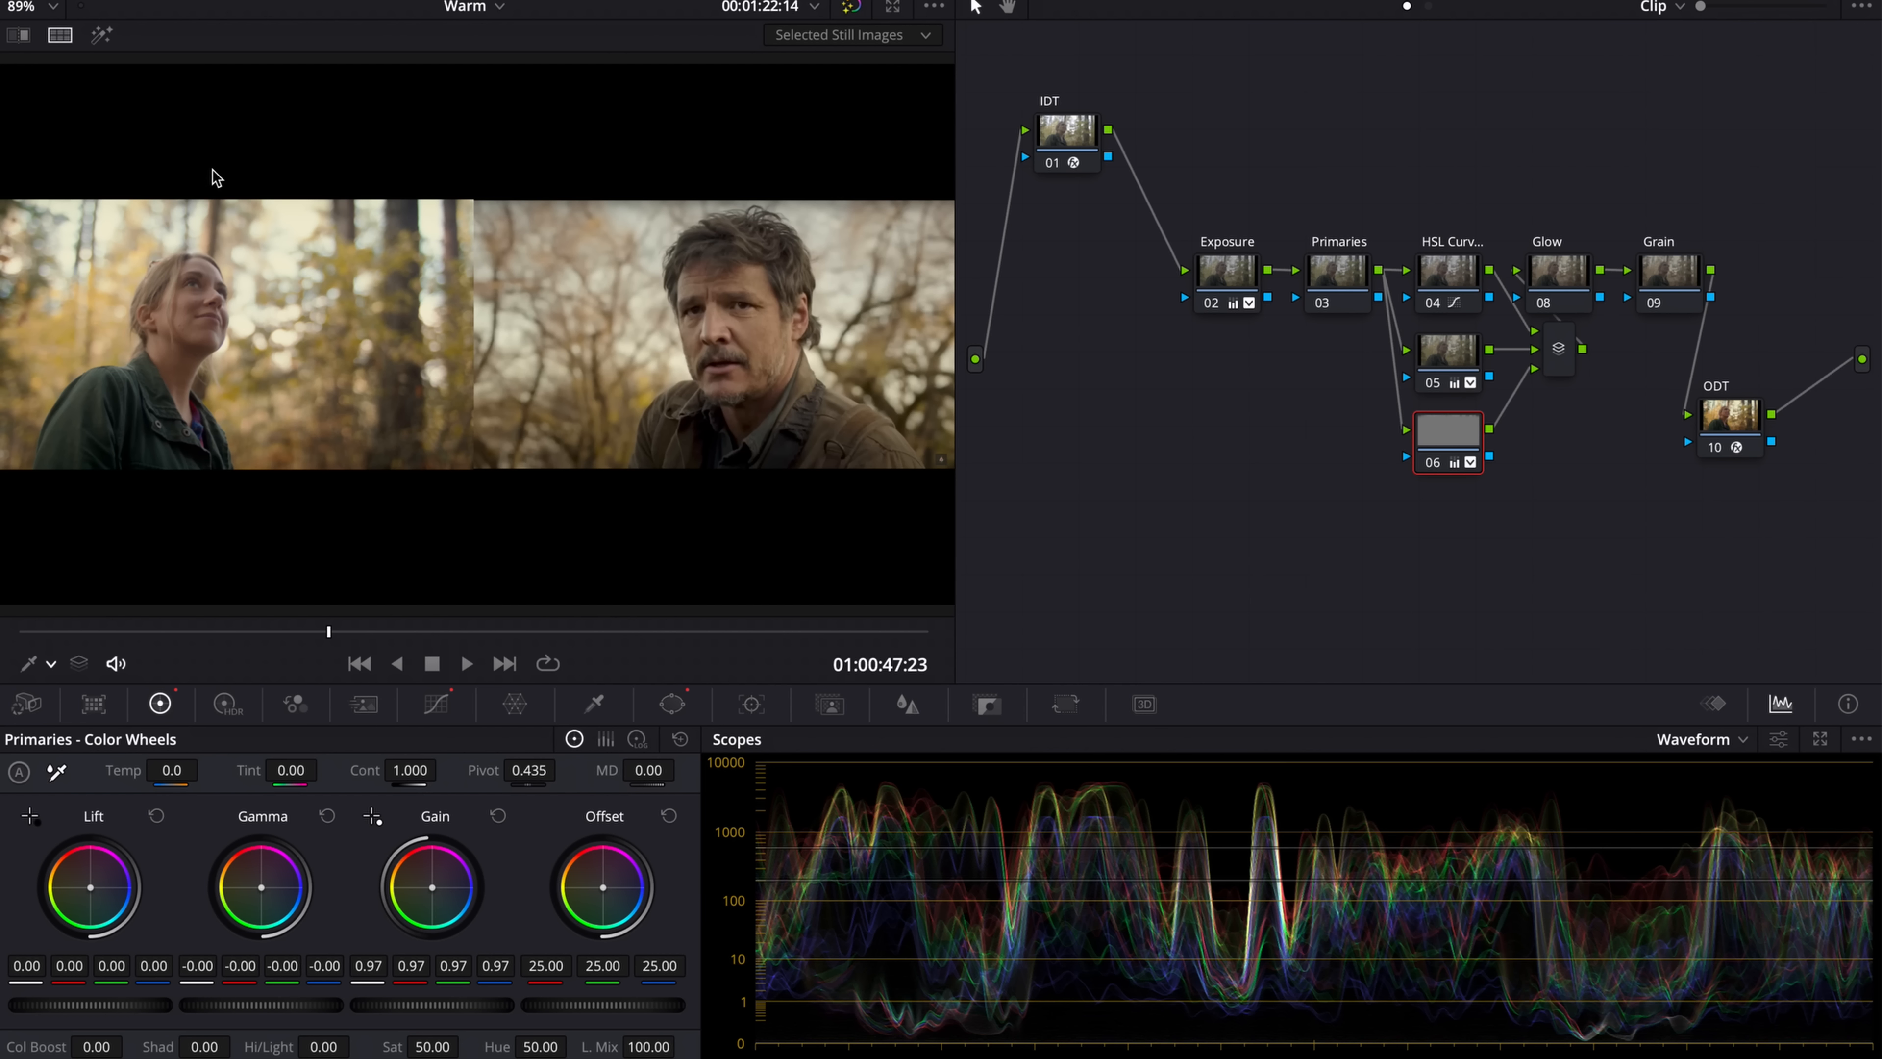
click(1236, 270)
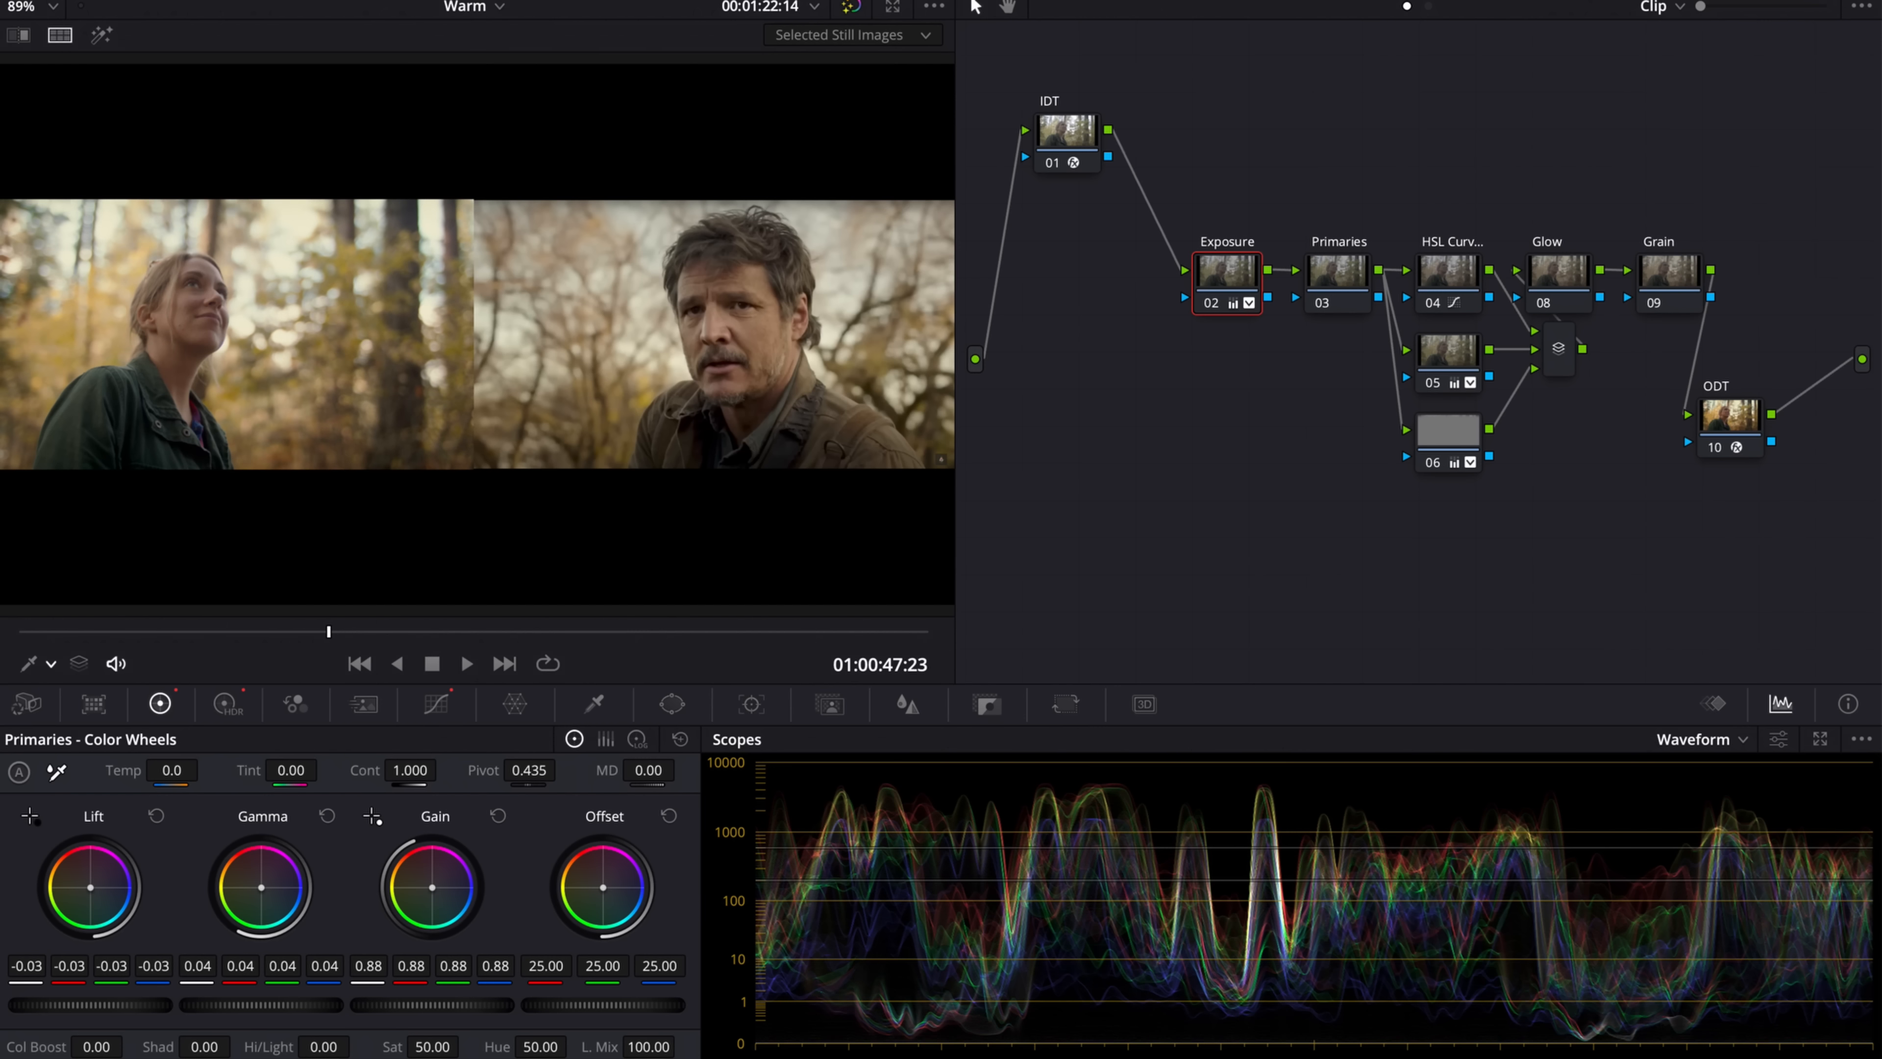
drag(432, 1004, 389, 1004)
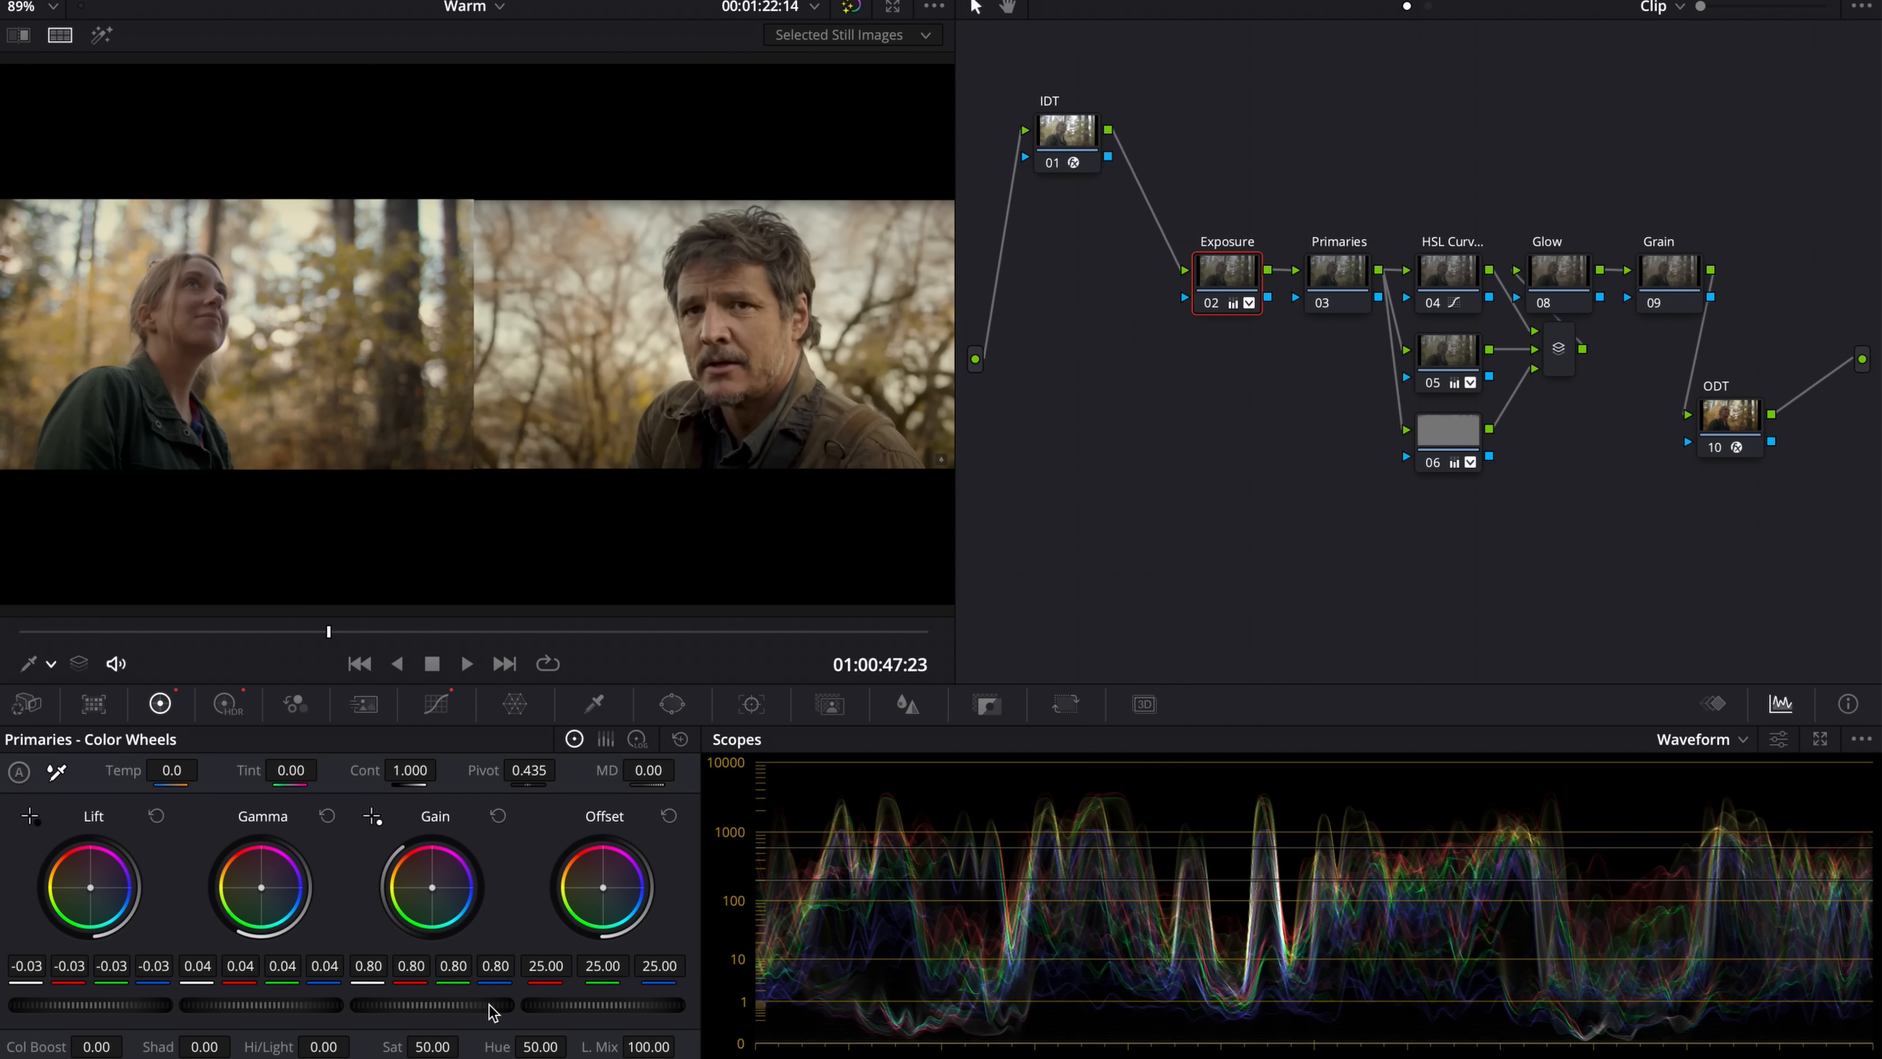
drag(259, 1005, 265, 1005)
drag(379, 1006, 399, 1006)
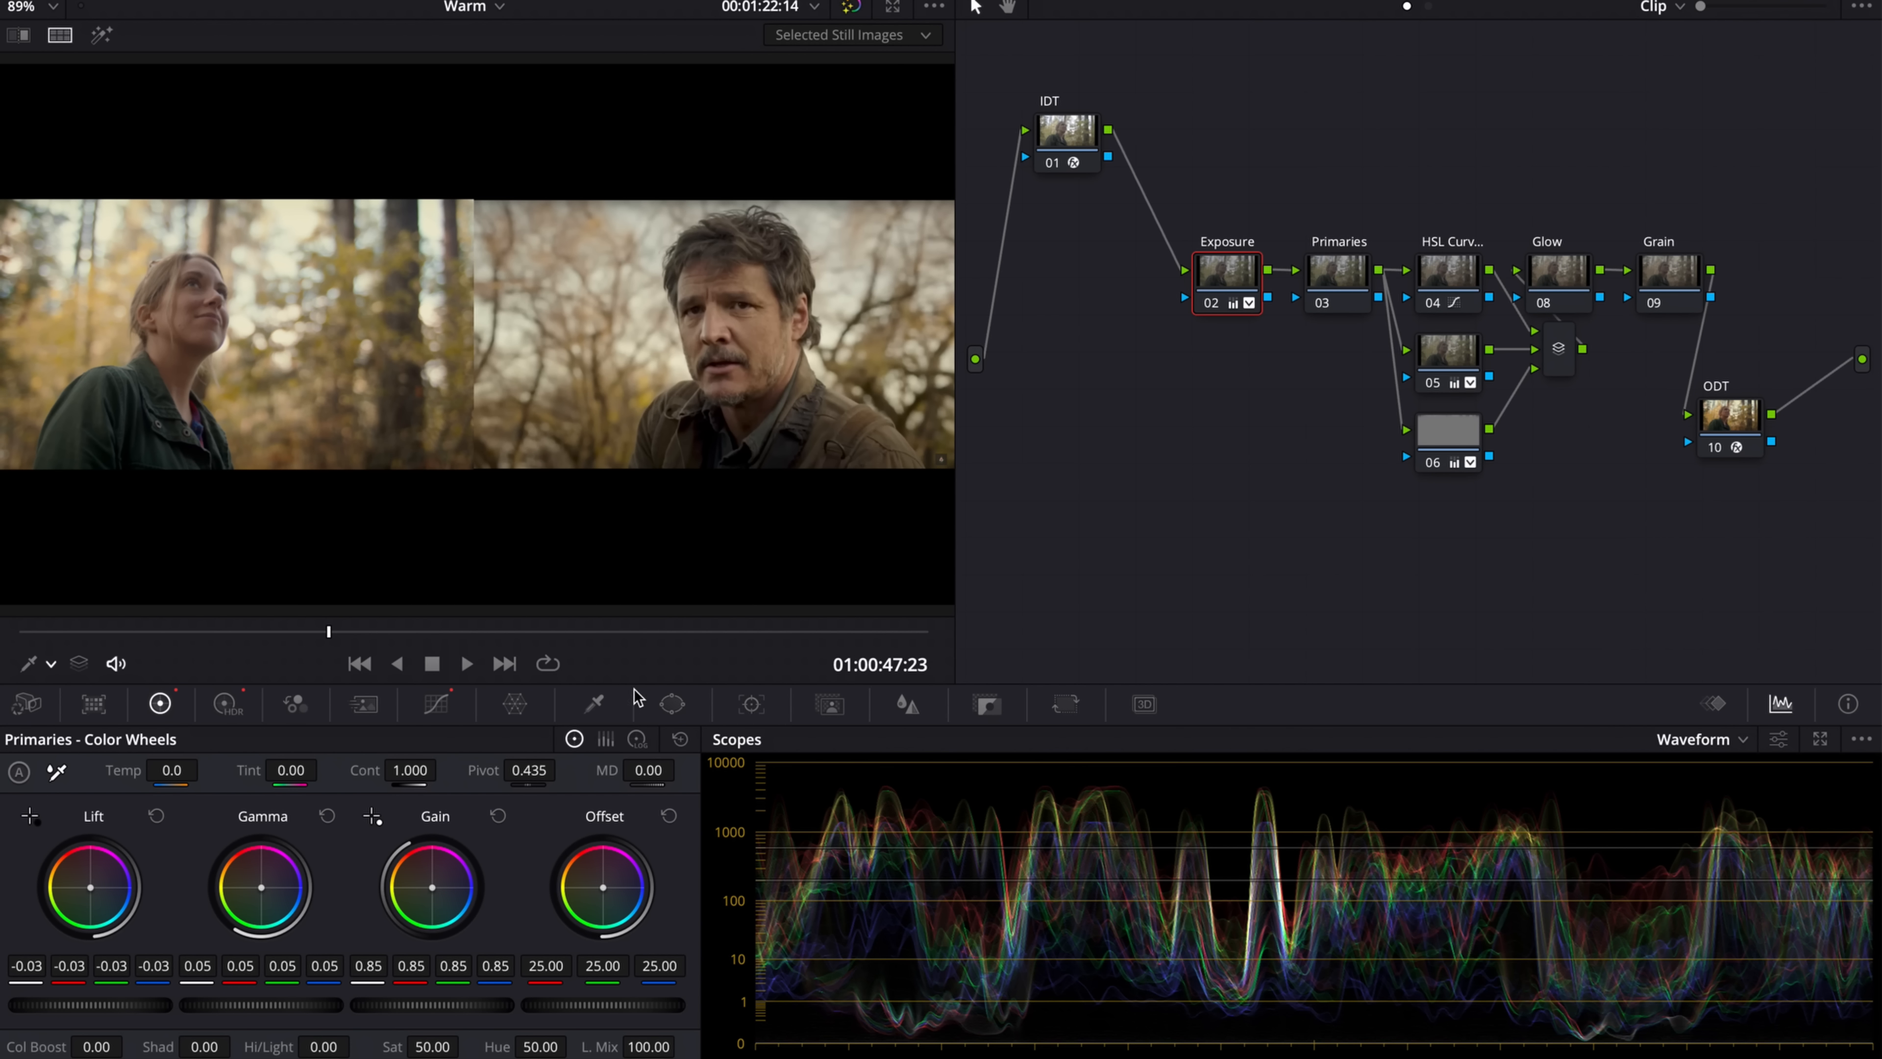
- Set the Exposure node's Log Shadow wheel to -0.02 and compare the clip with the node off and on
click(638, 738)
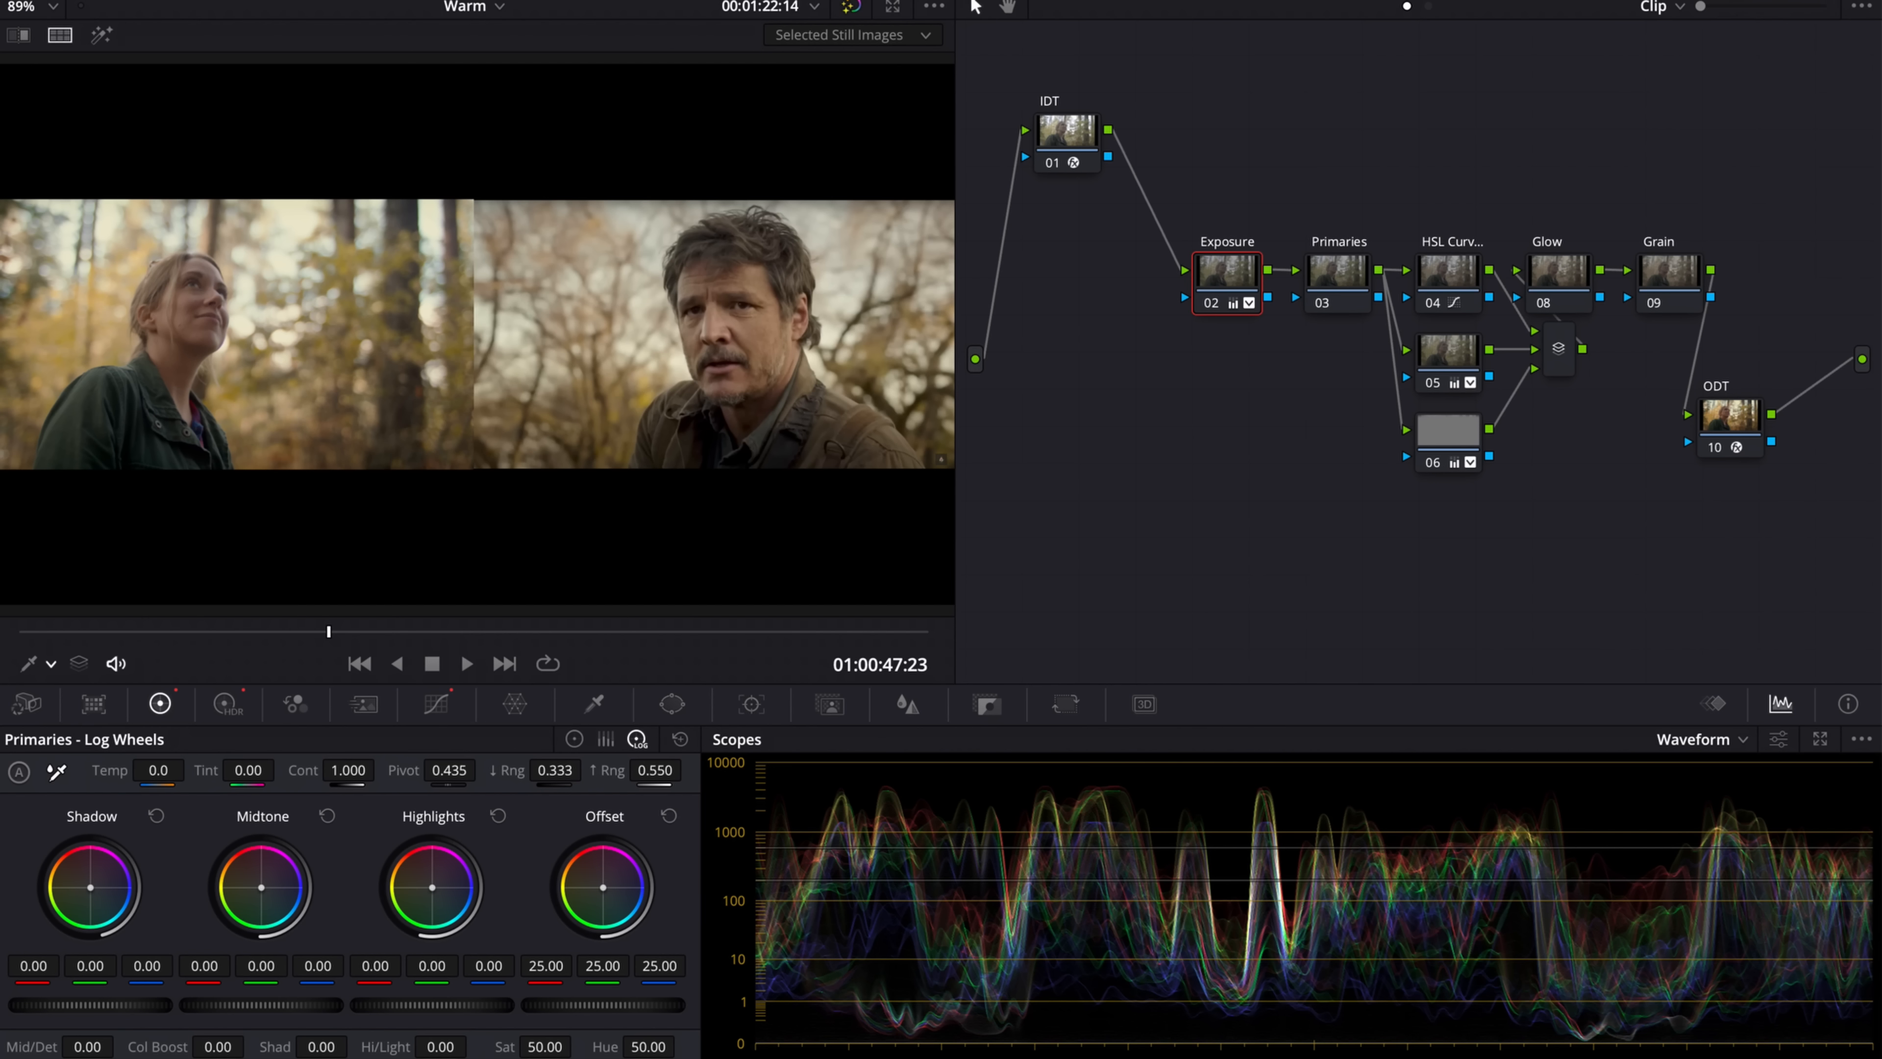
mouse_move(104, 1004)
mouse_down()
mouse_move(78, 1004)
mouse_move(110, 1004)
mouse_up()
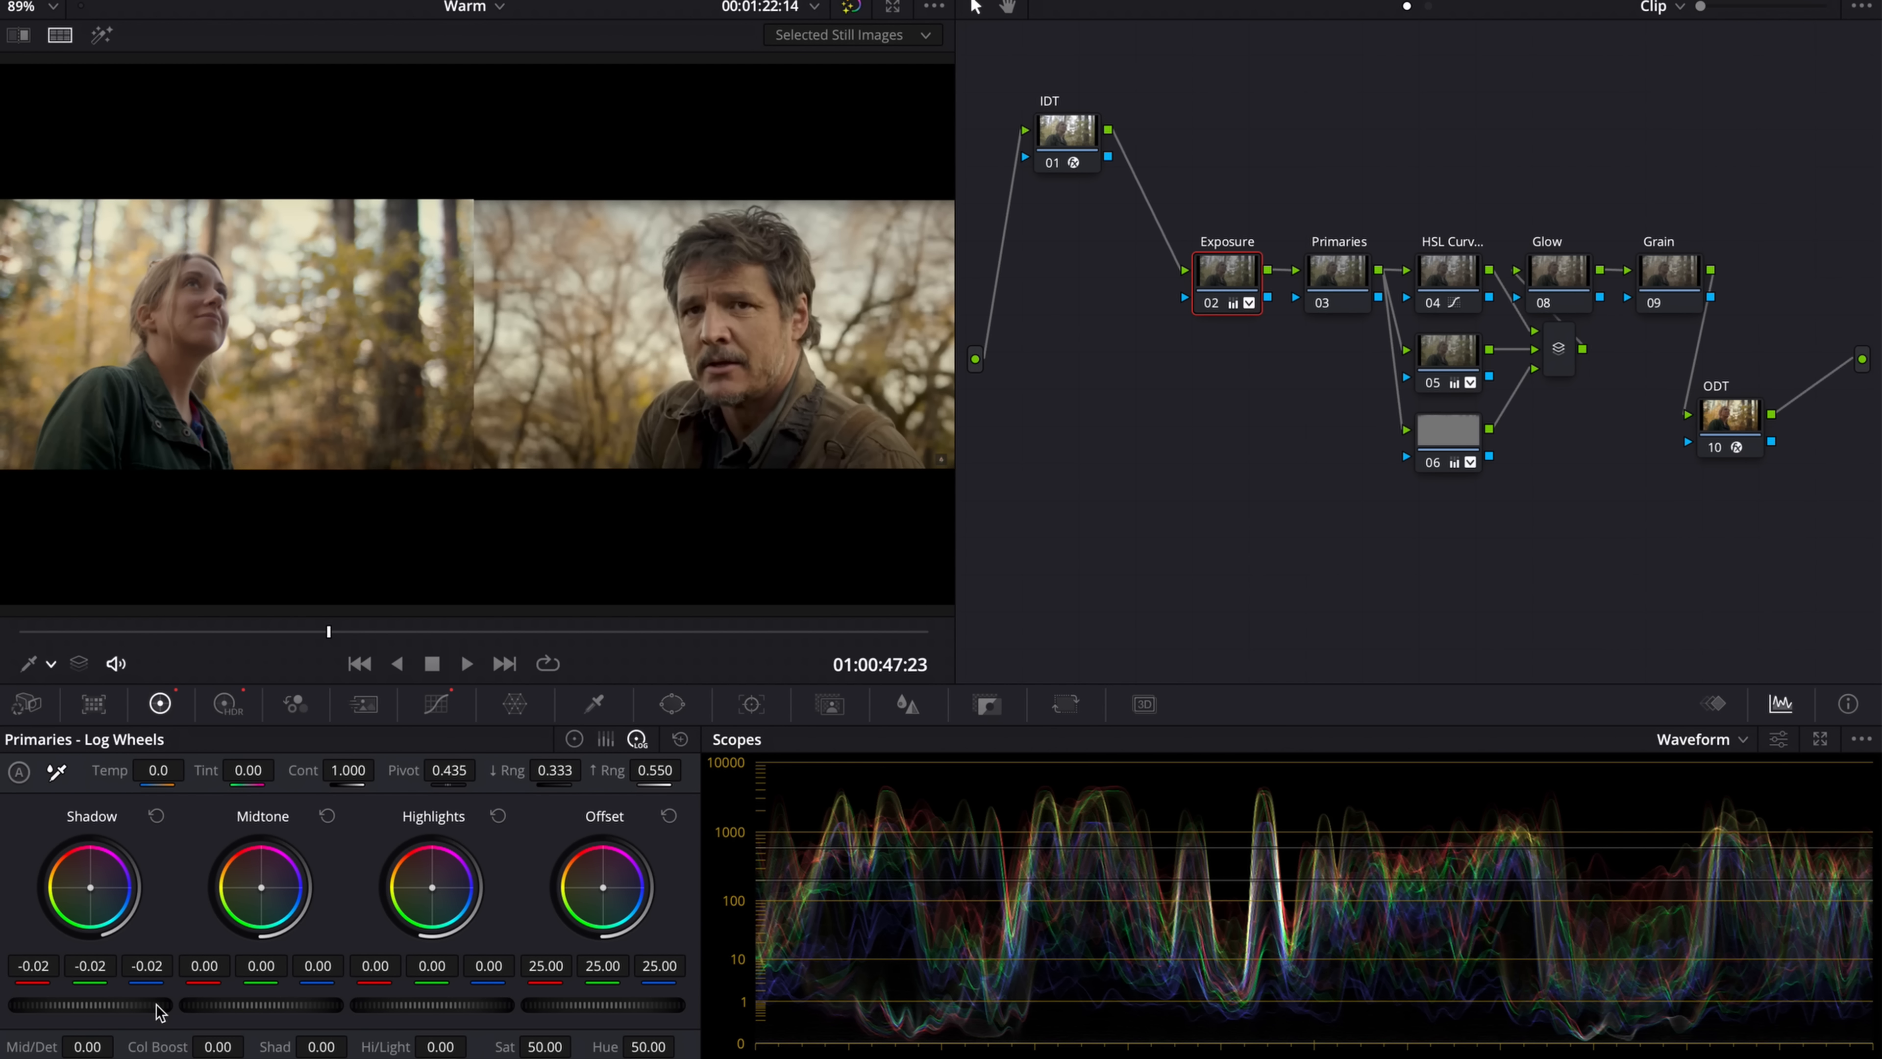
key(ctrl+d)
key(ctrl+d)
- Switch the scope to Vectorscope and space out the Grain and Glow nodes in the node graph
click(1693, 740)
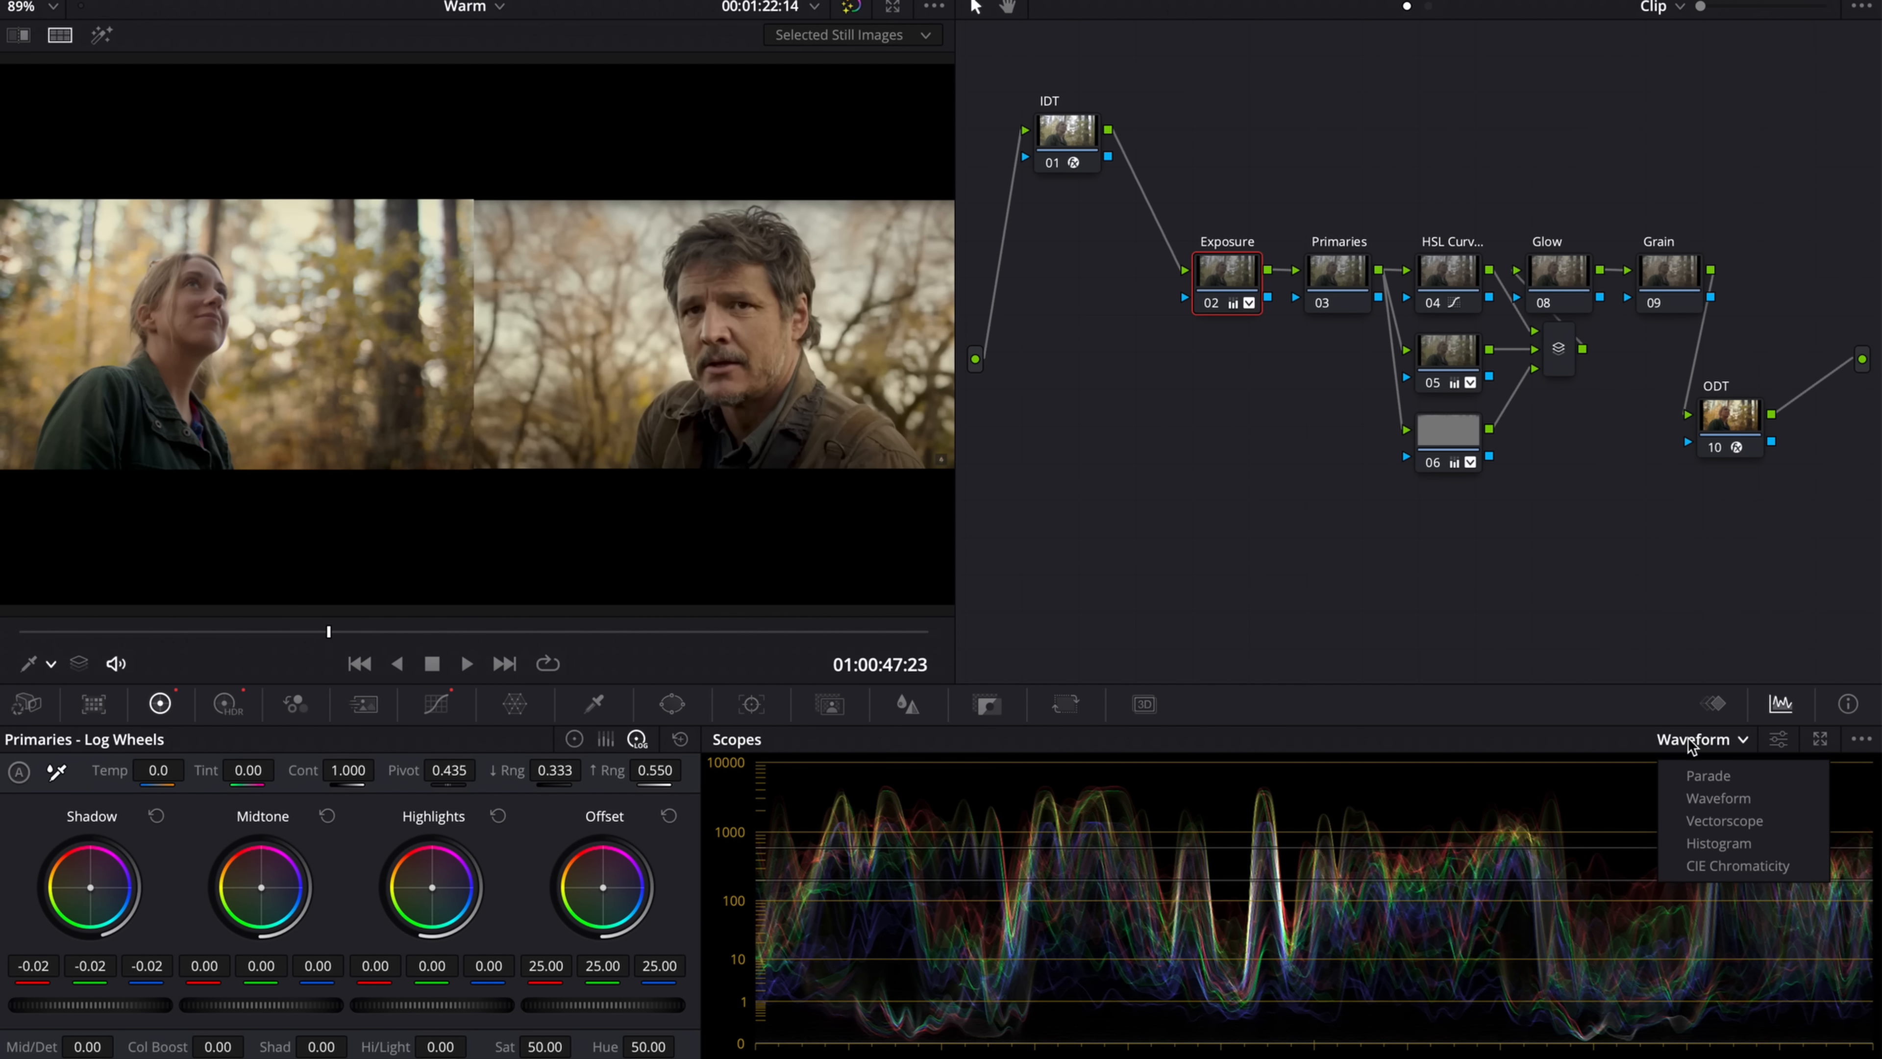
click(1699, 821)
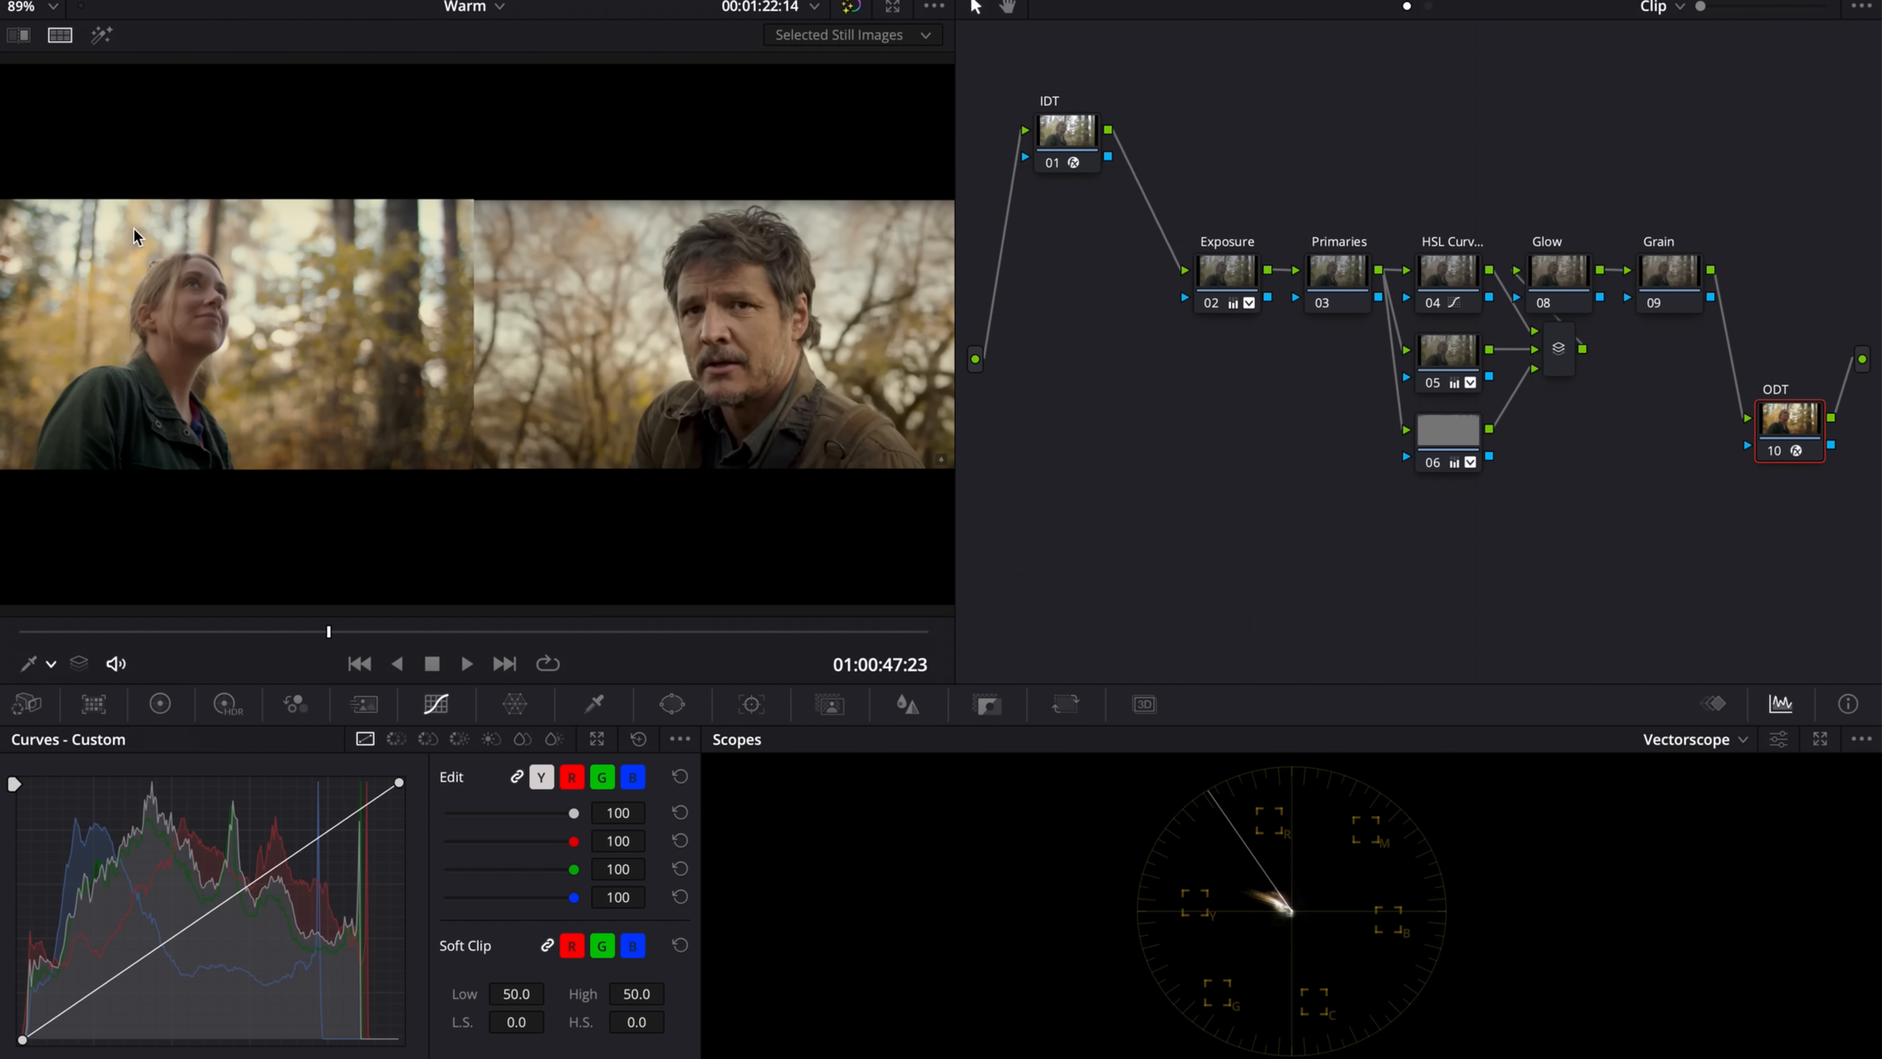
drag(1676, 269, 1767, 267)
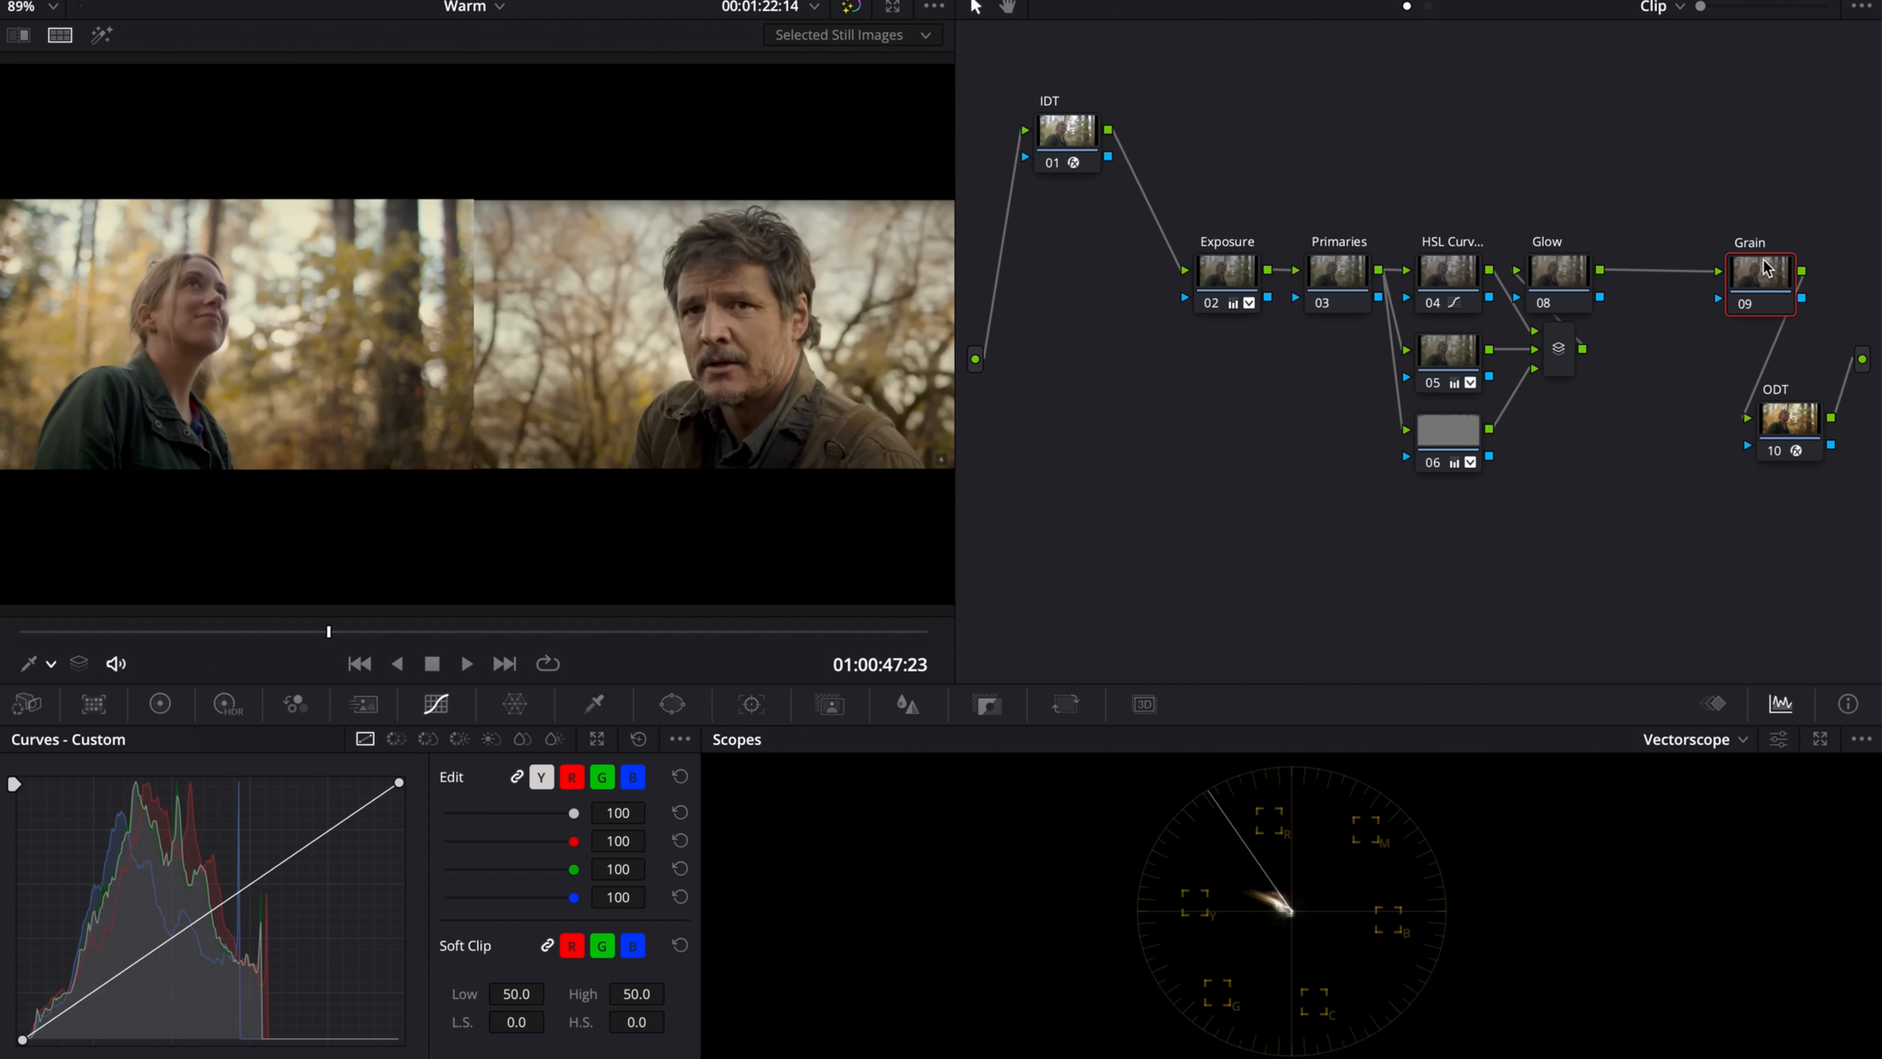
drag(1575, 276, 1659, 276)
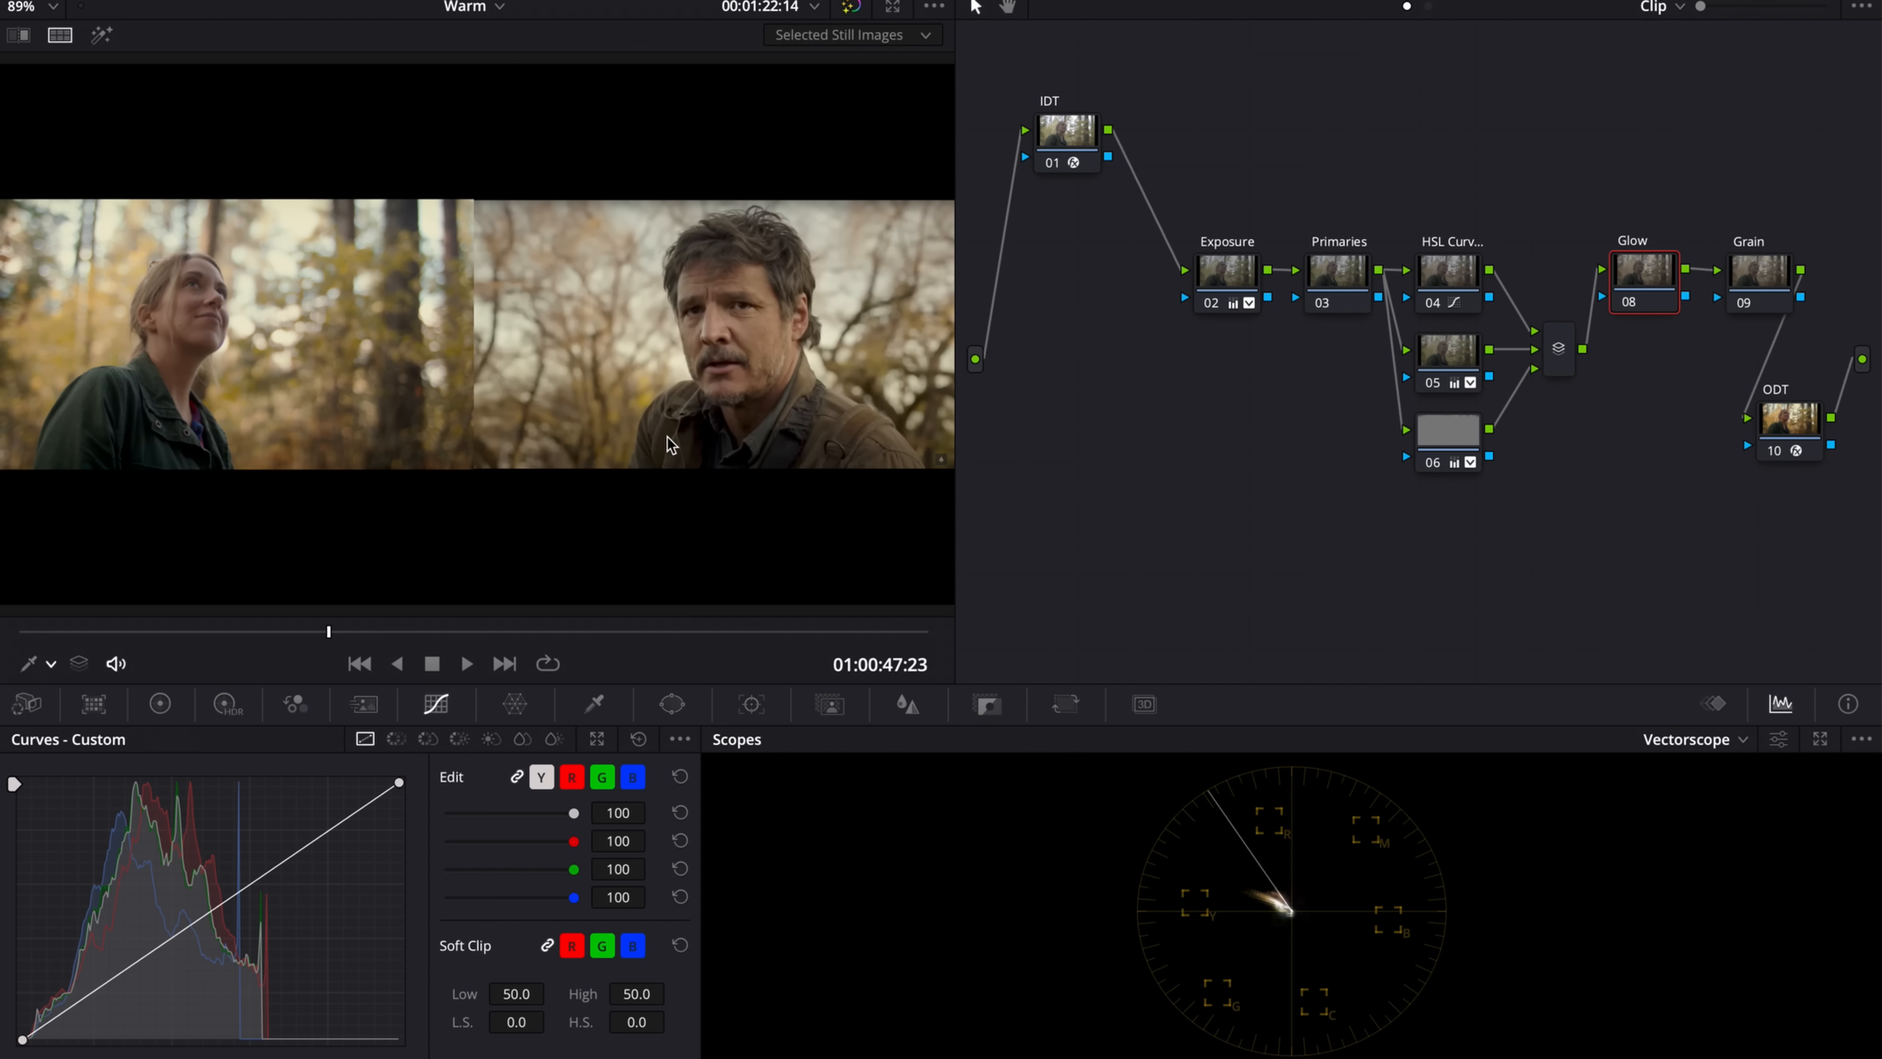
key(shift+apostrophe)
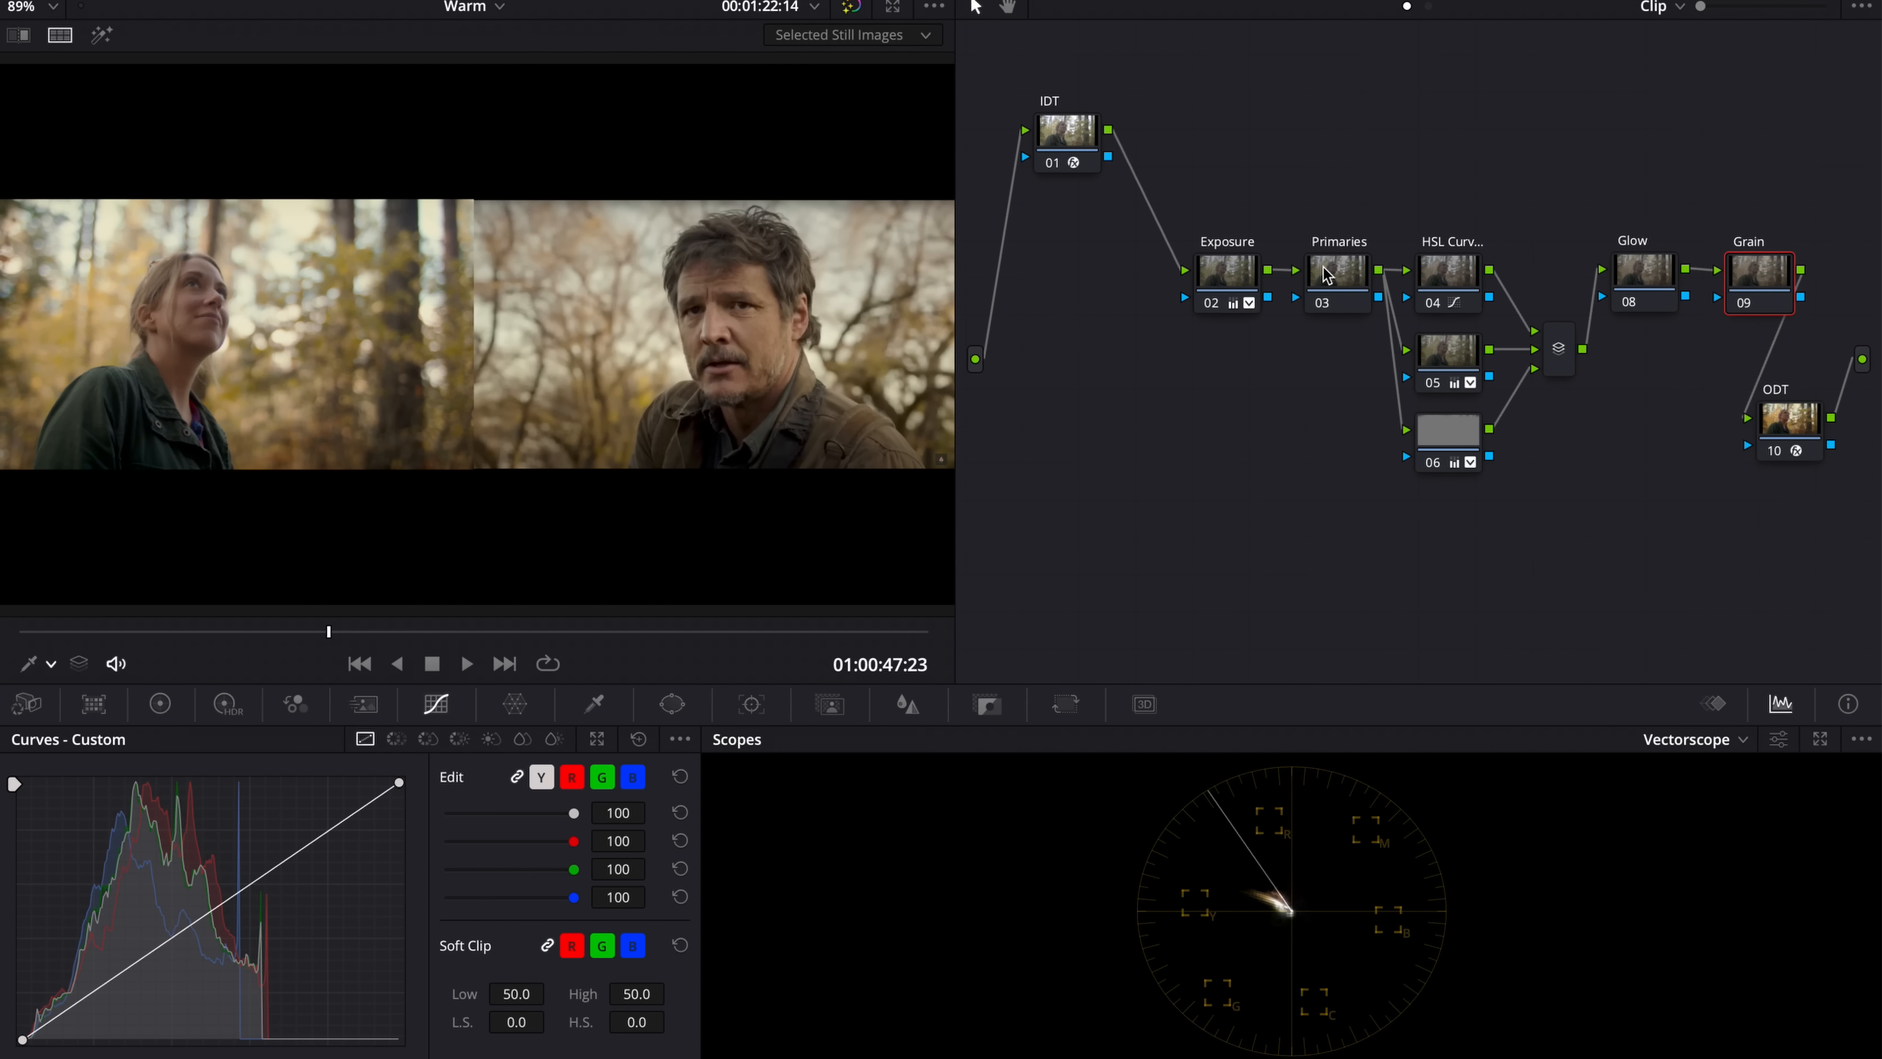
- Disable all nodes and re-enable only IDT and ODT to review the color-managed base image
drag(1814, 553, 1105, 149)
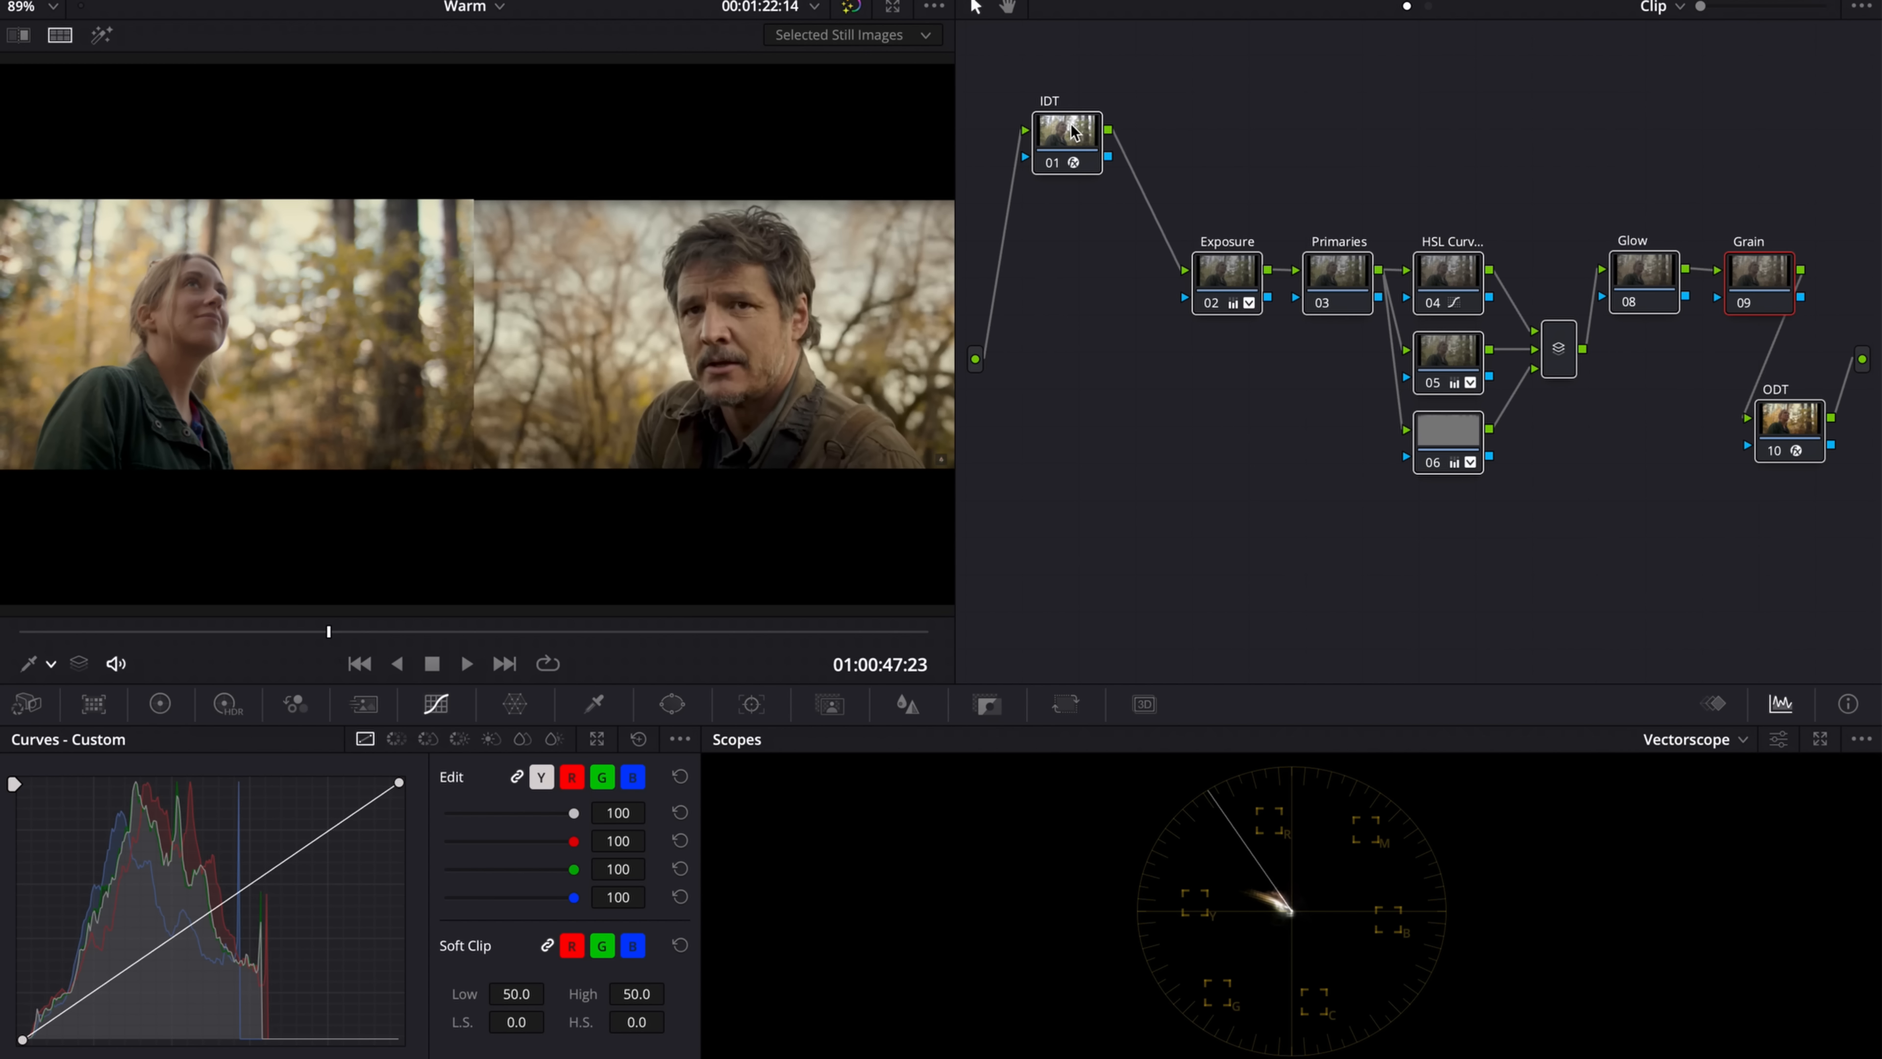
key(ctrl+d)
click(1086, 376)
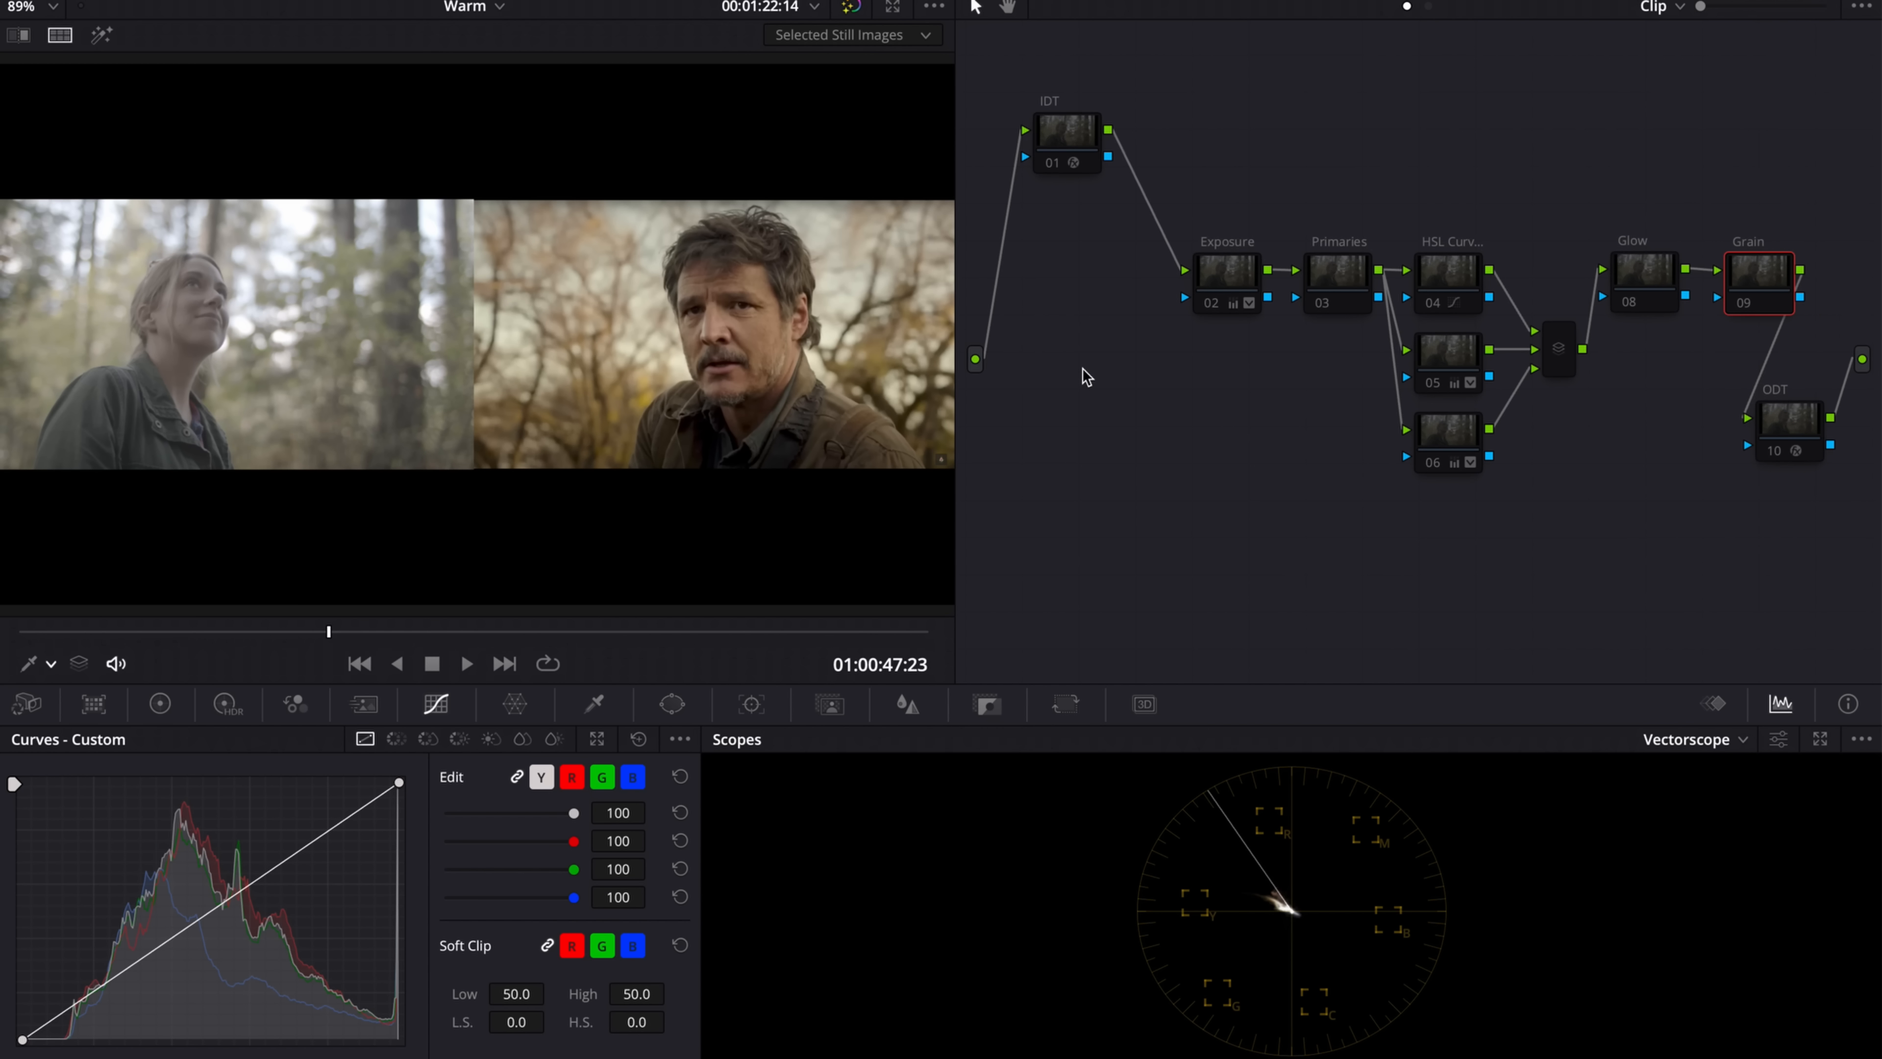
click(1076, 140)
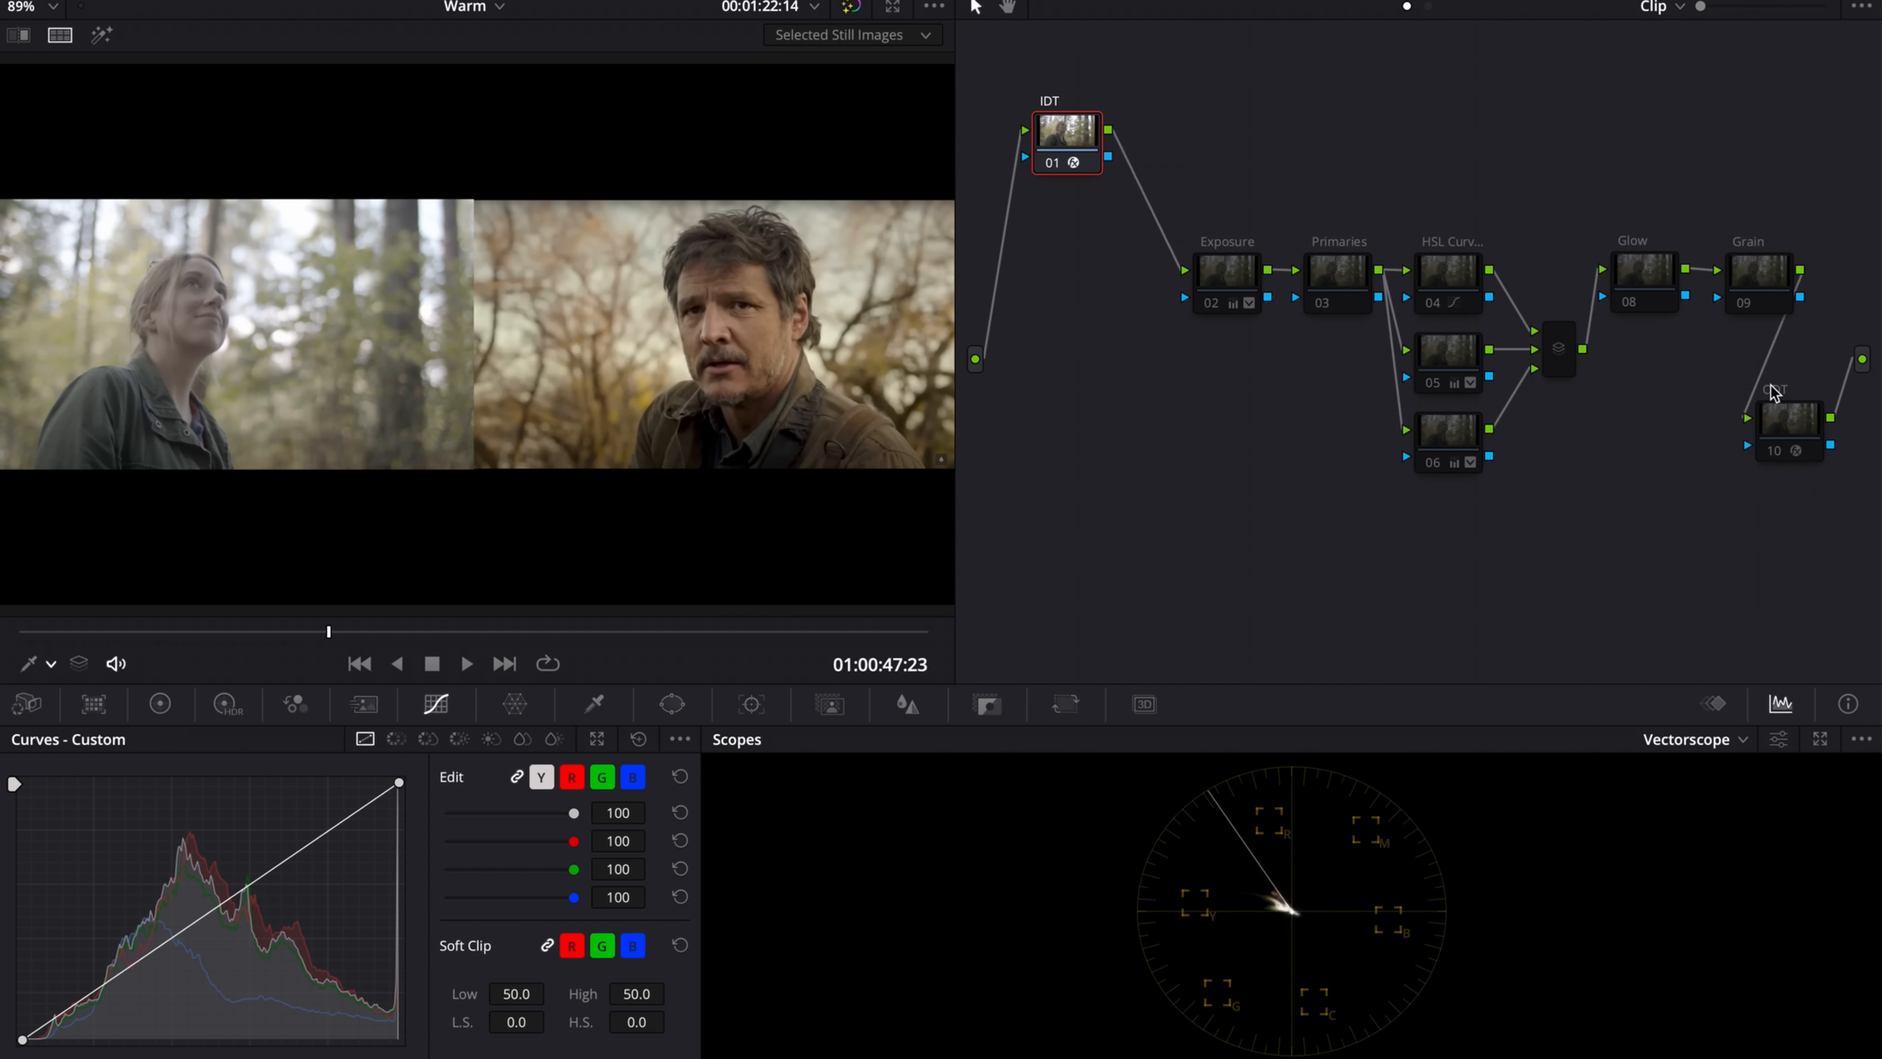
click(1791, 419)
key(ctrl+d)
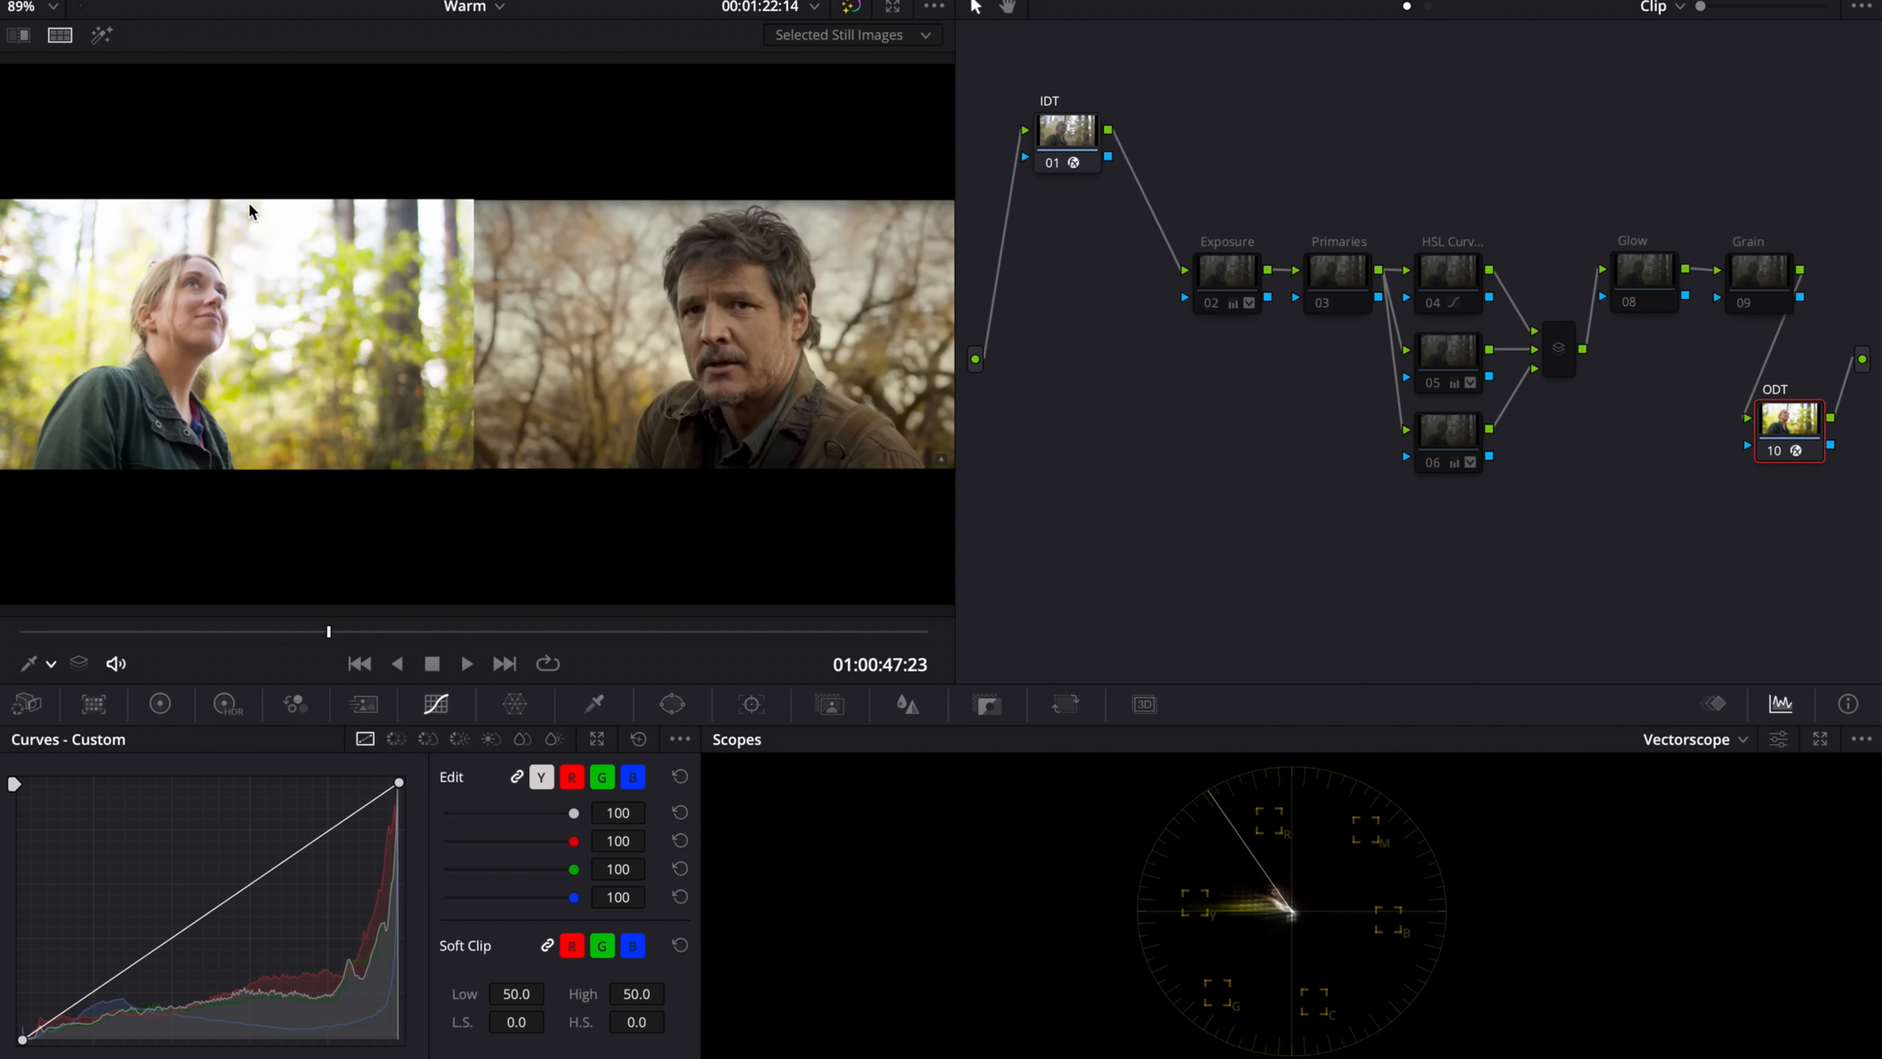
- Re-enable the Exposure node and review its HDR, Log and primary wheel settings
click(1234, 278)
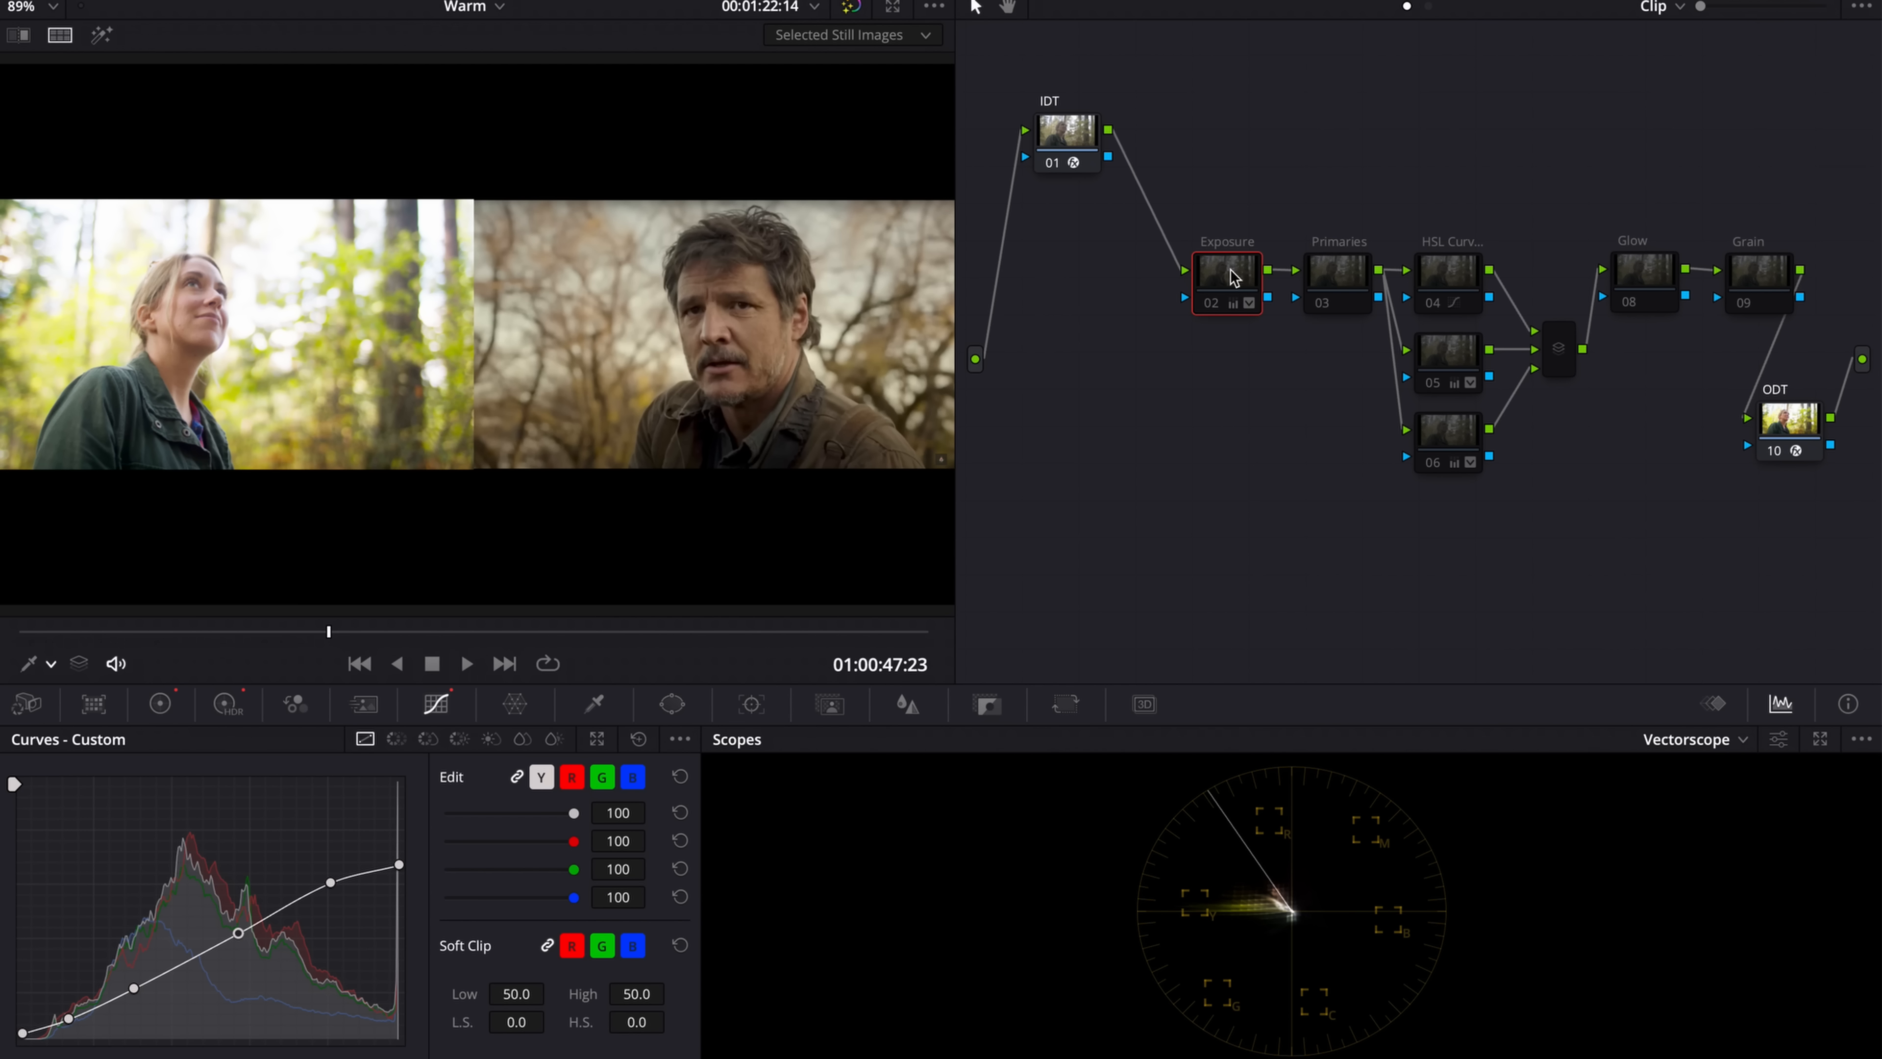
key(ctrl+d)
click(230, 708)
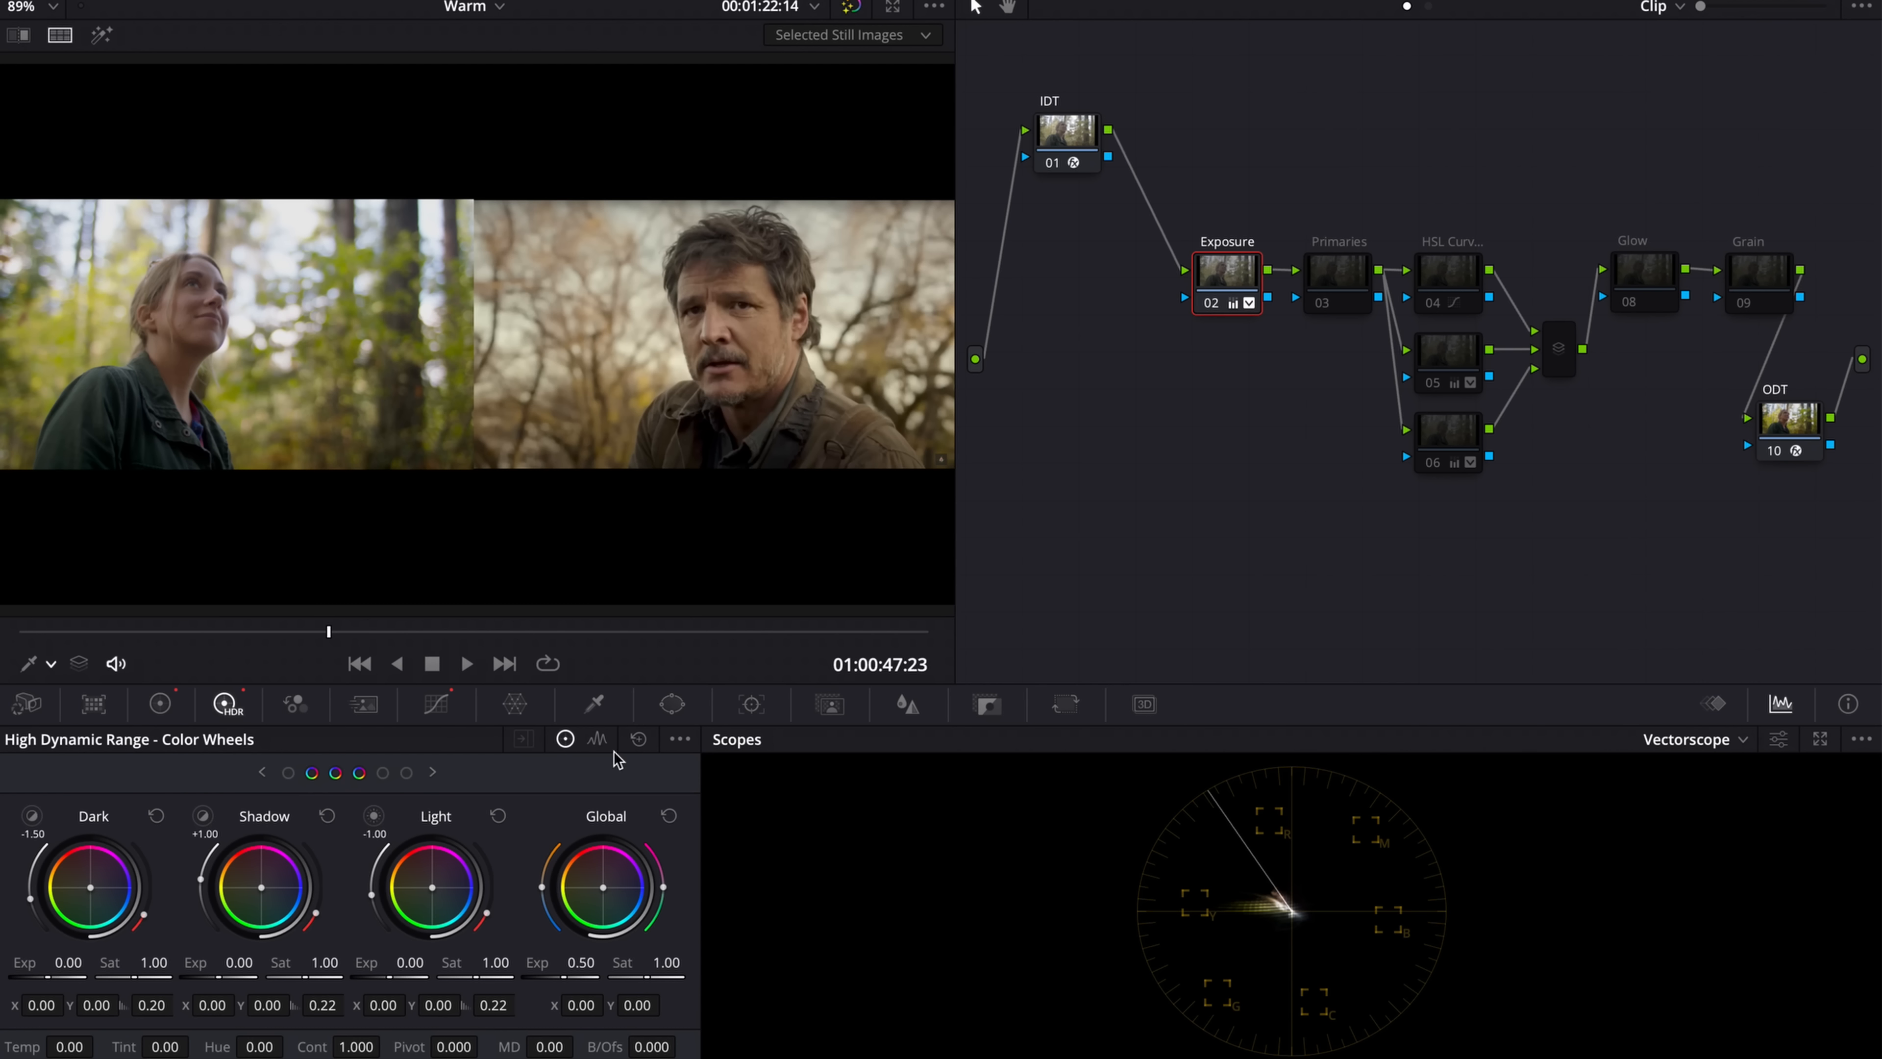
click(160, 703)
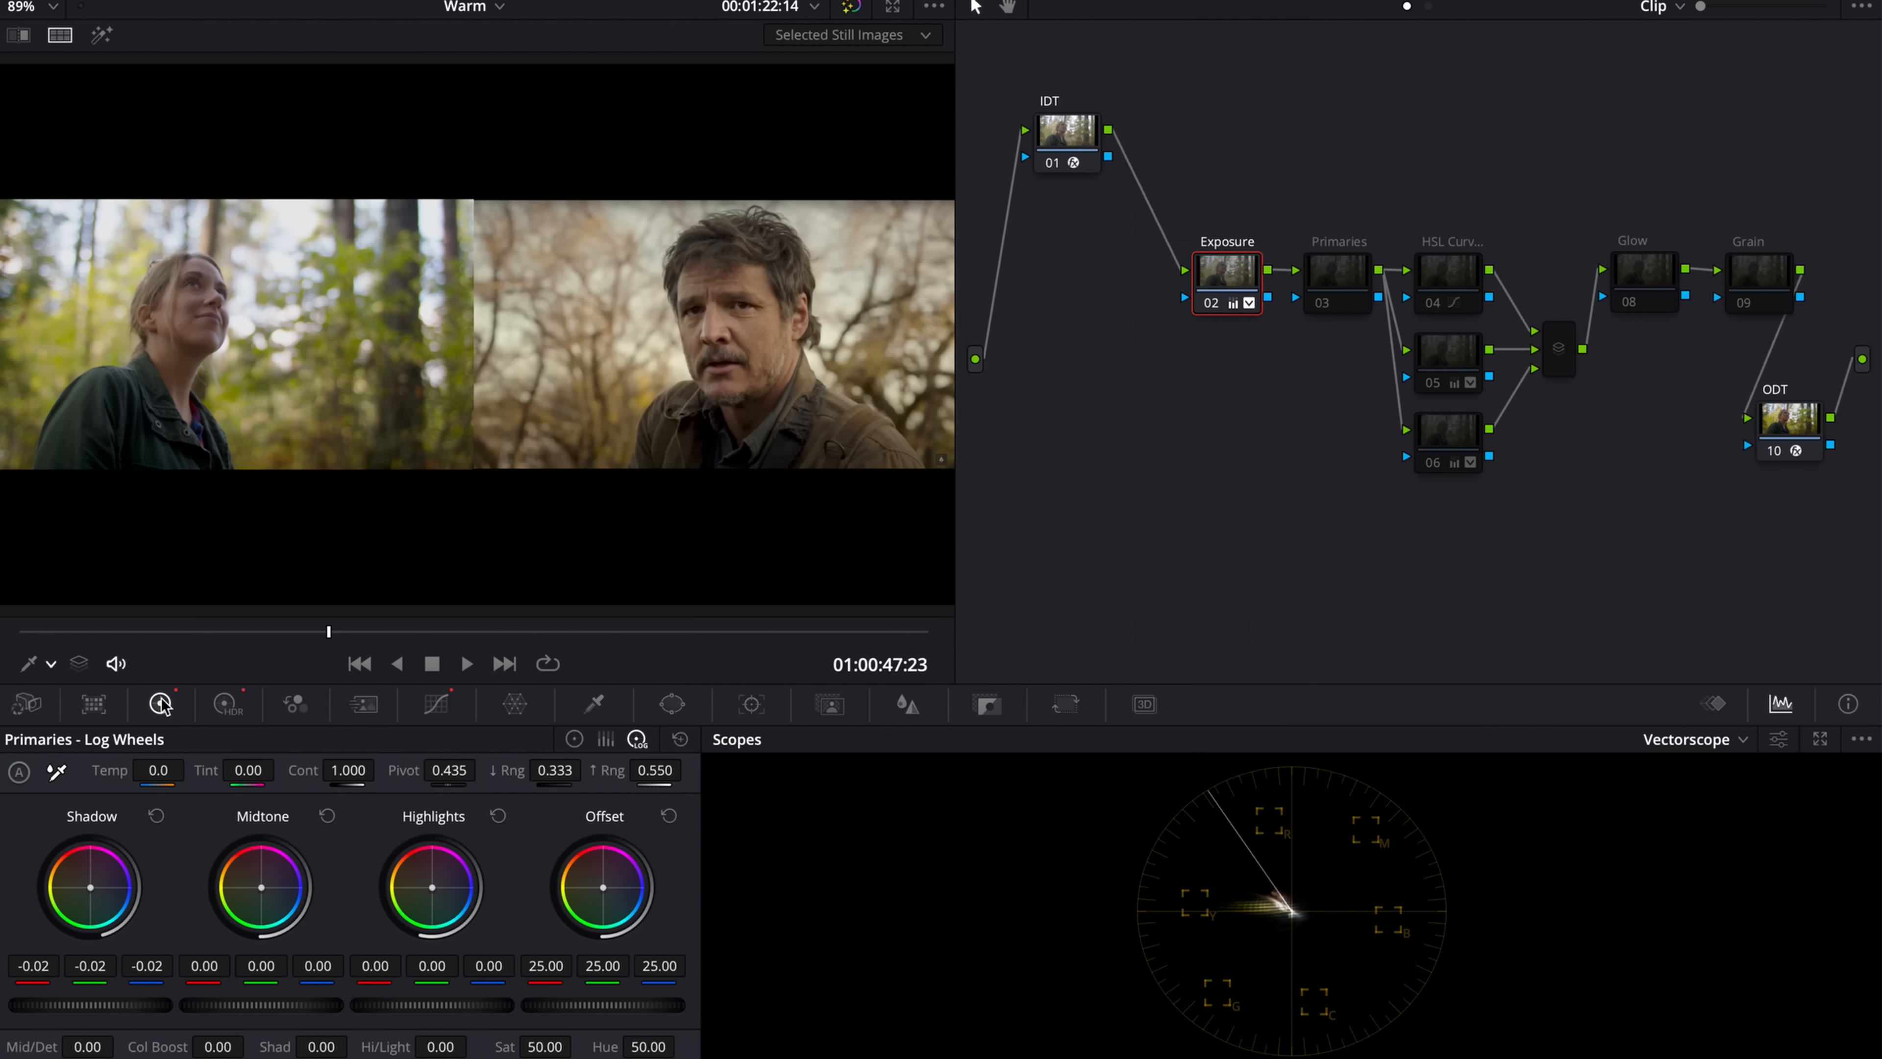
click(574, 739)
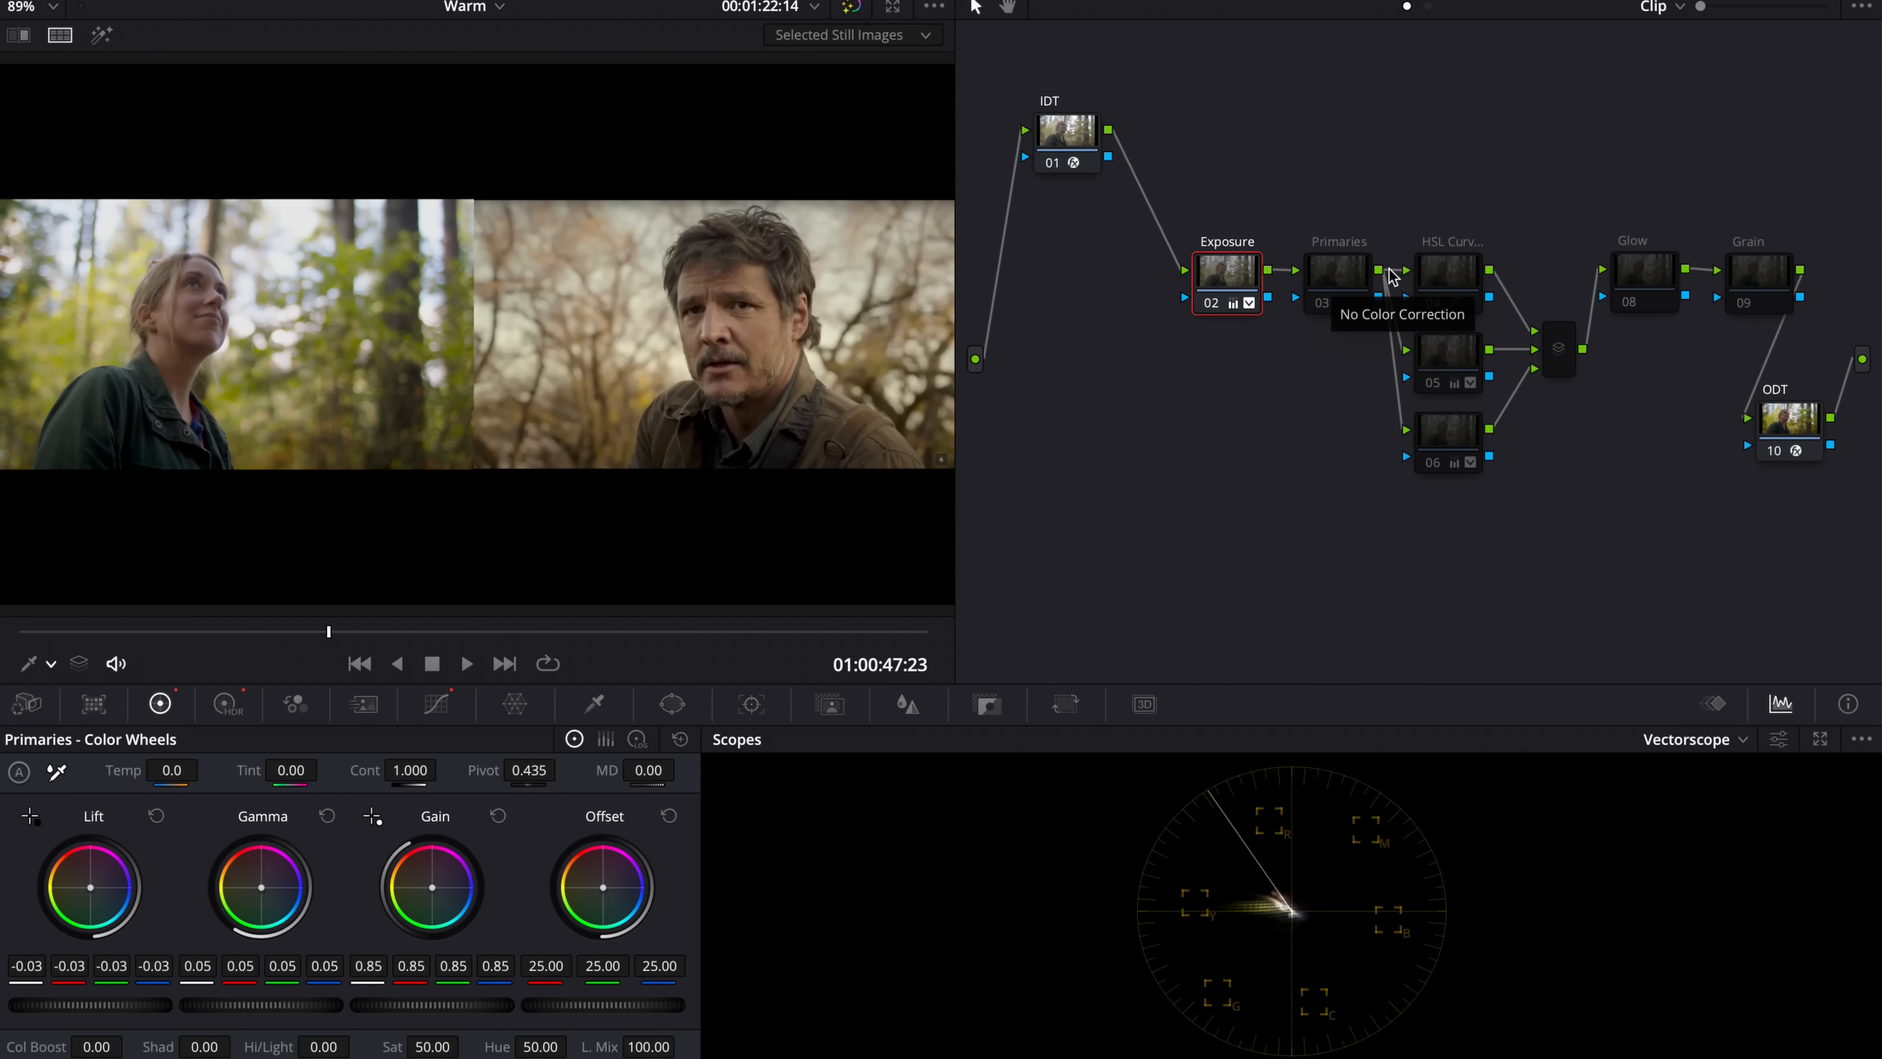
- Re-enable the HSL curves node and layer node 05 one after the other to review their effect
click(1441, 270)
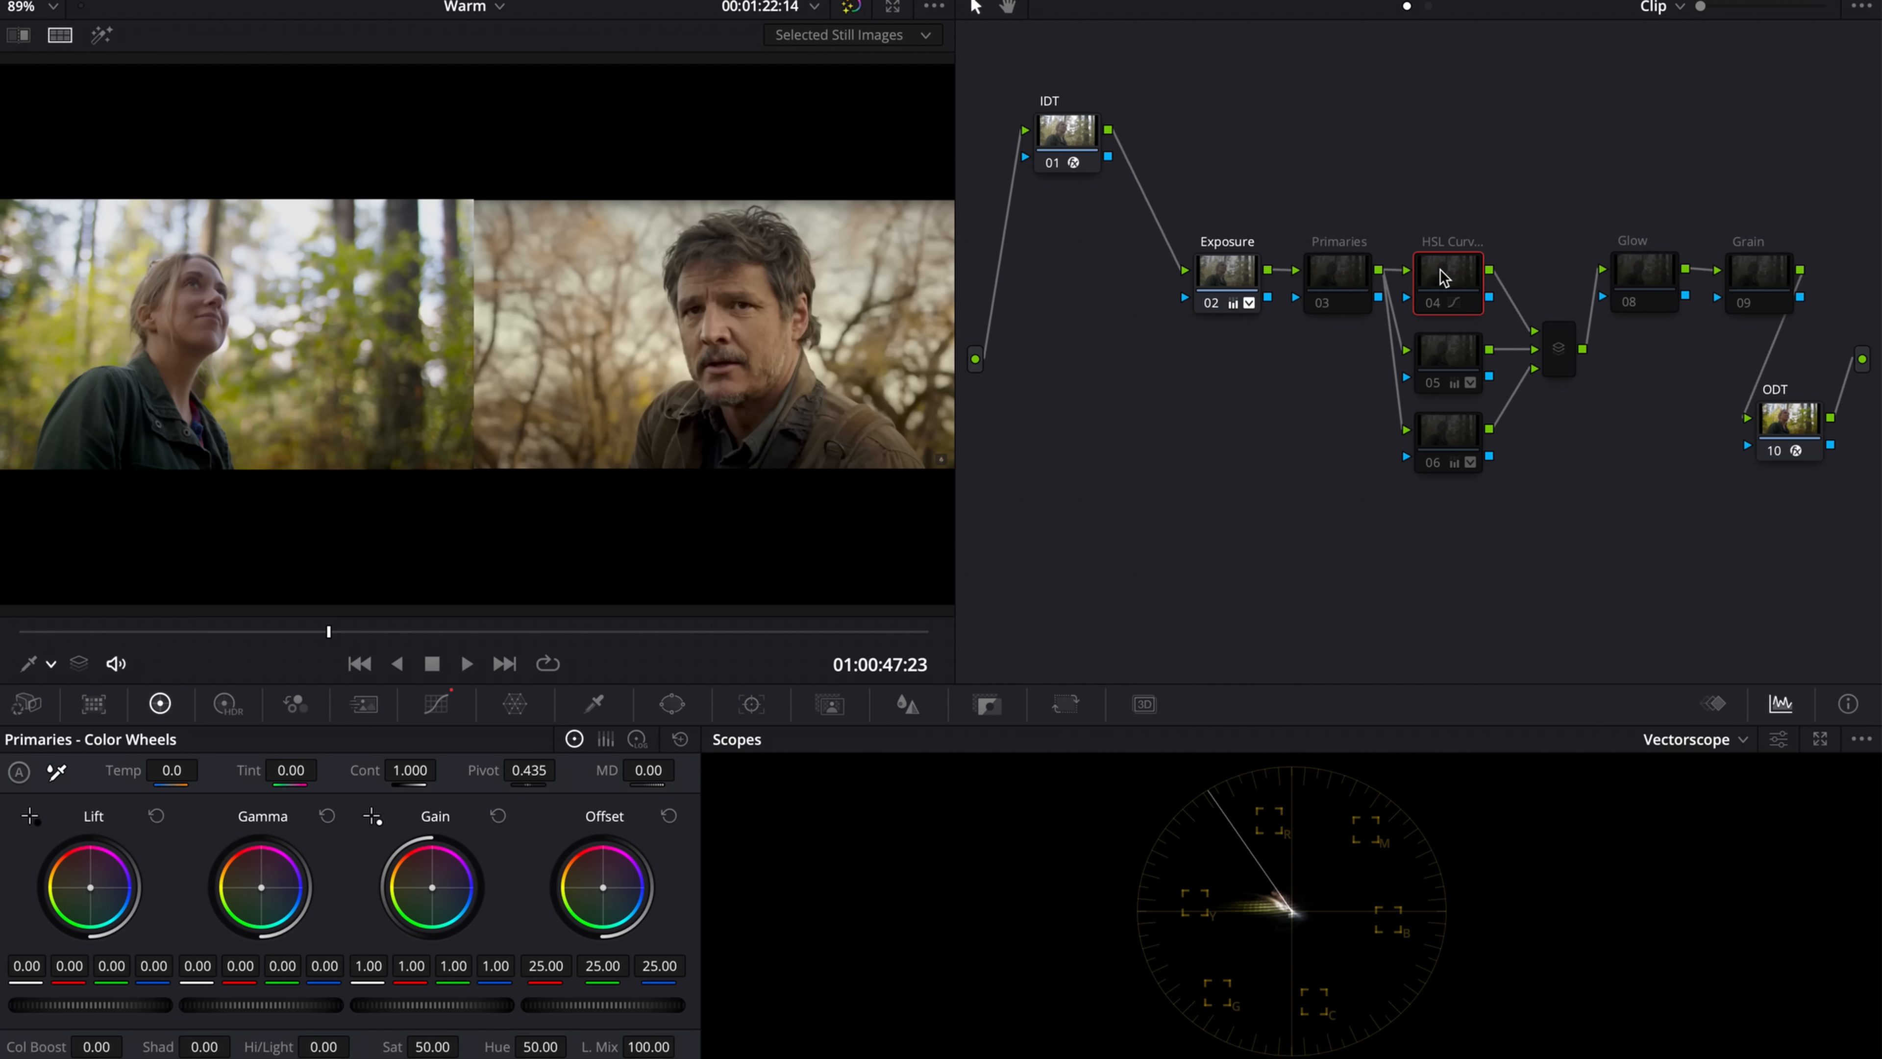
key(ctrl+d)
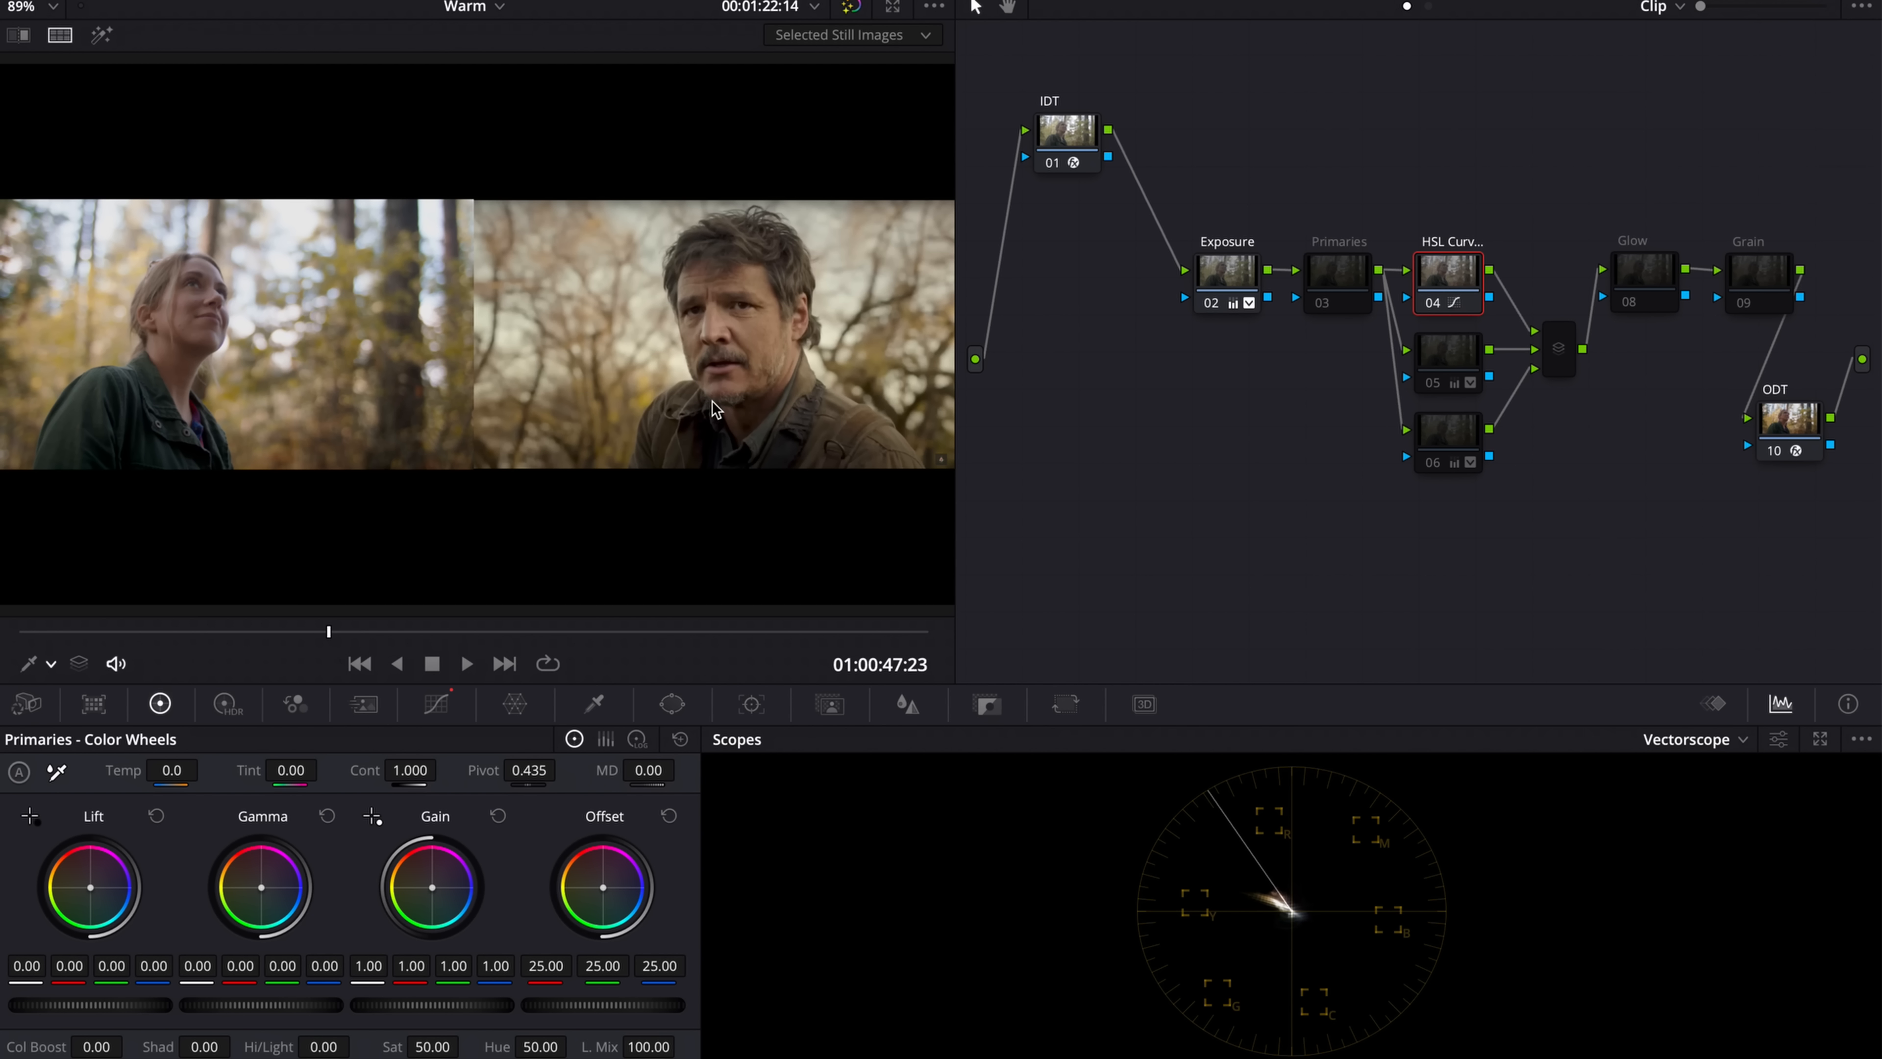
click(1457, 364)
key(ctrl+d)
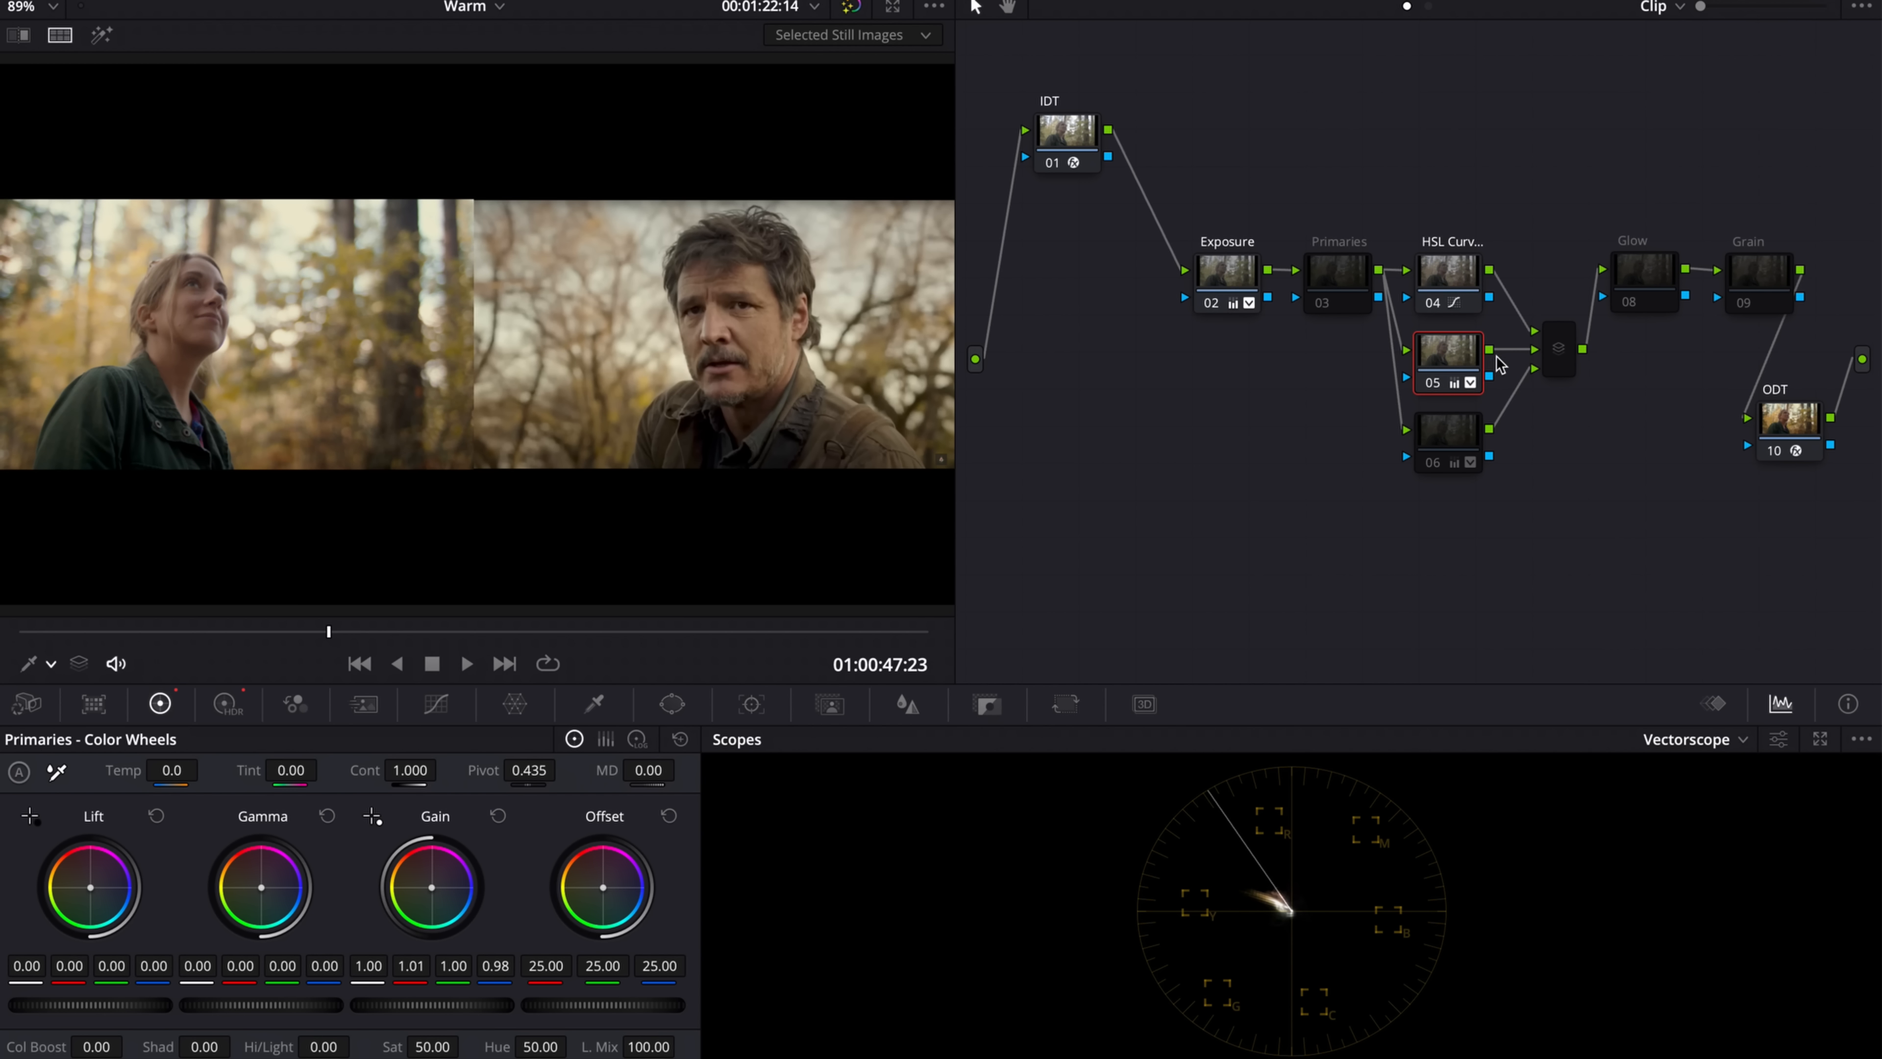
- Review the HDR and Log wheel settings of the layer mixer and node 05
click(1555, 357)
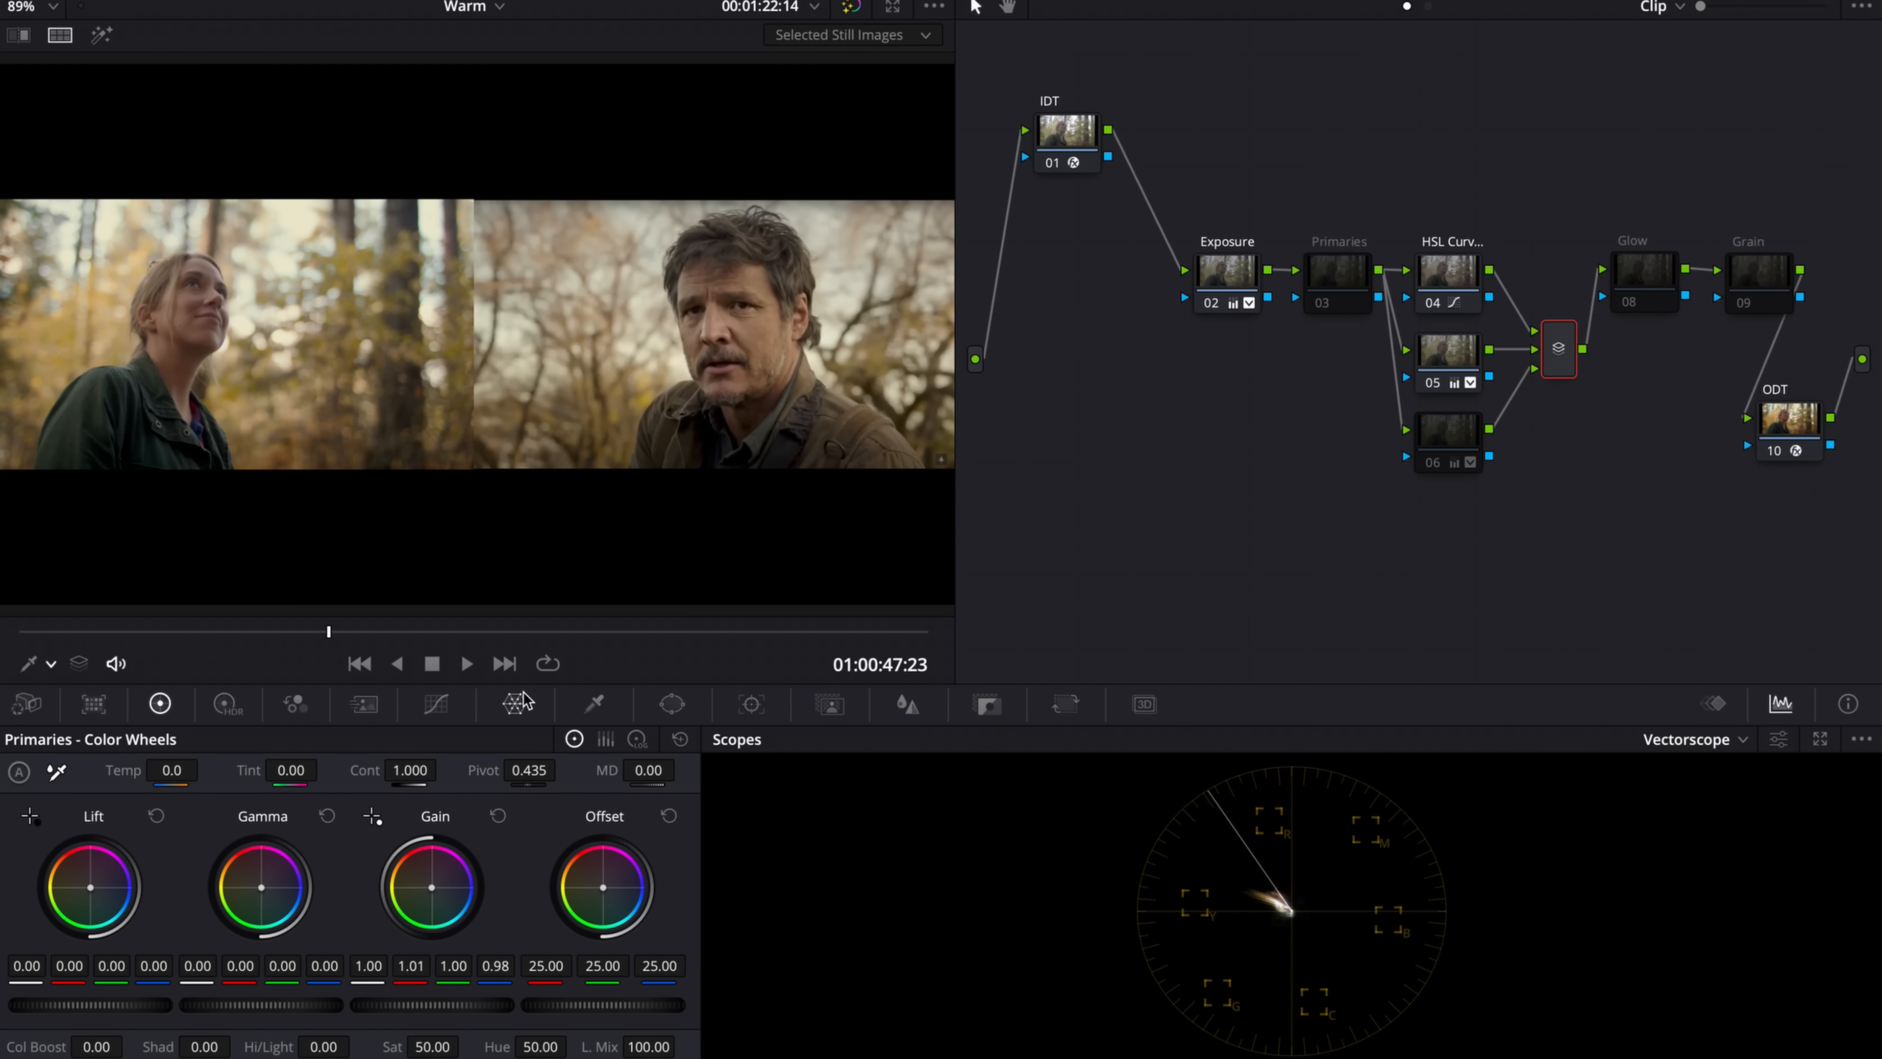
click(637, 739)
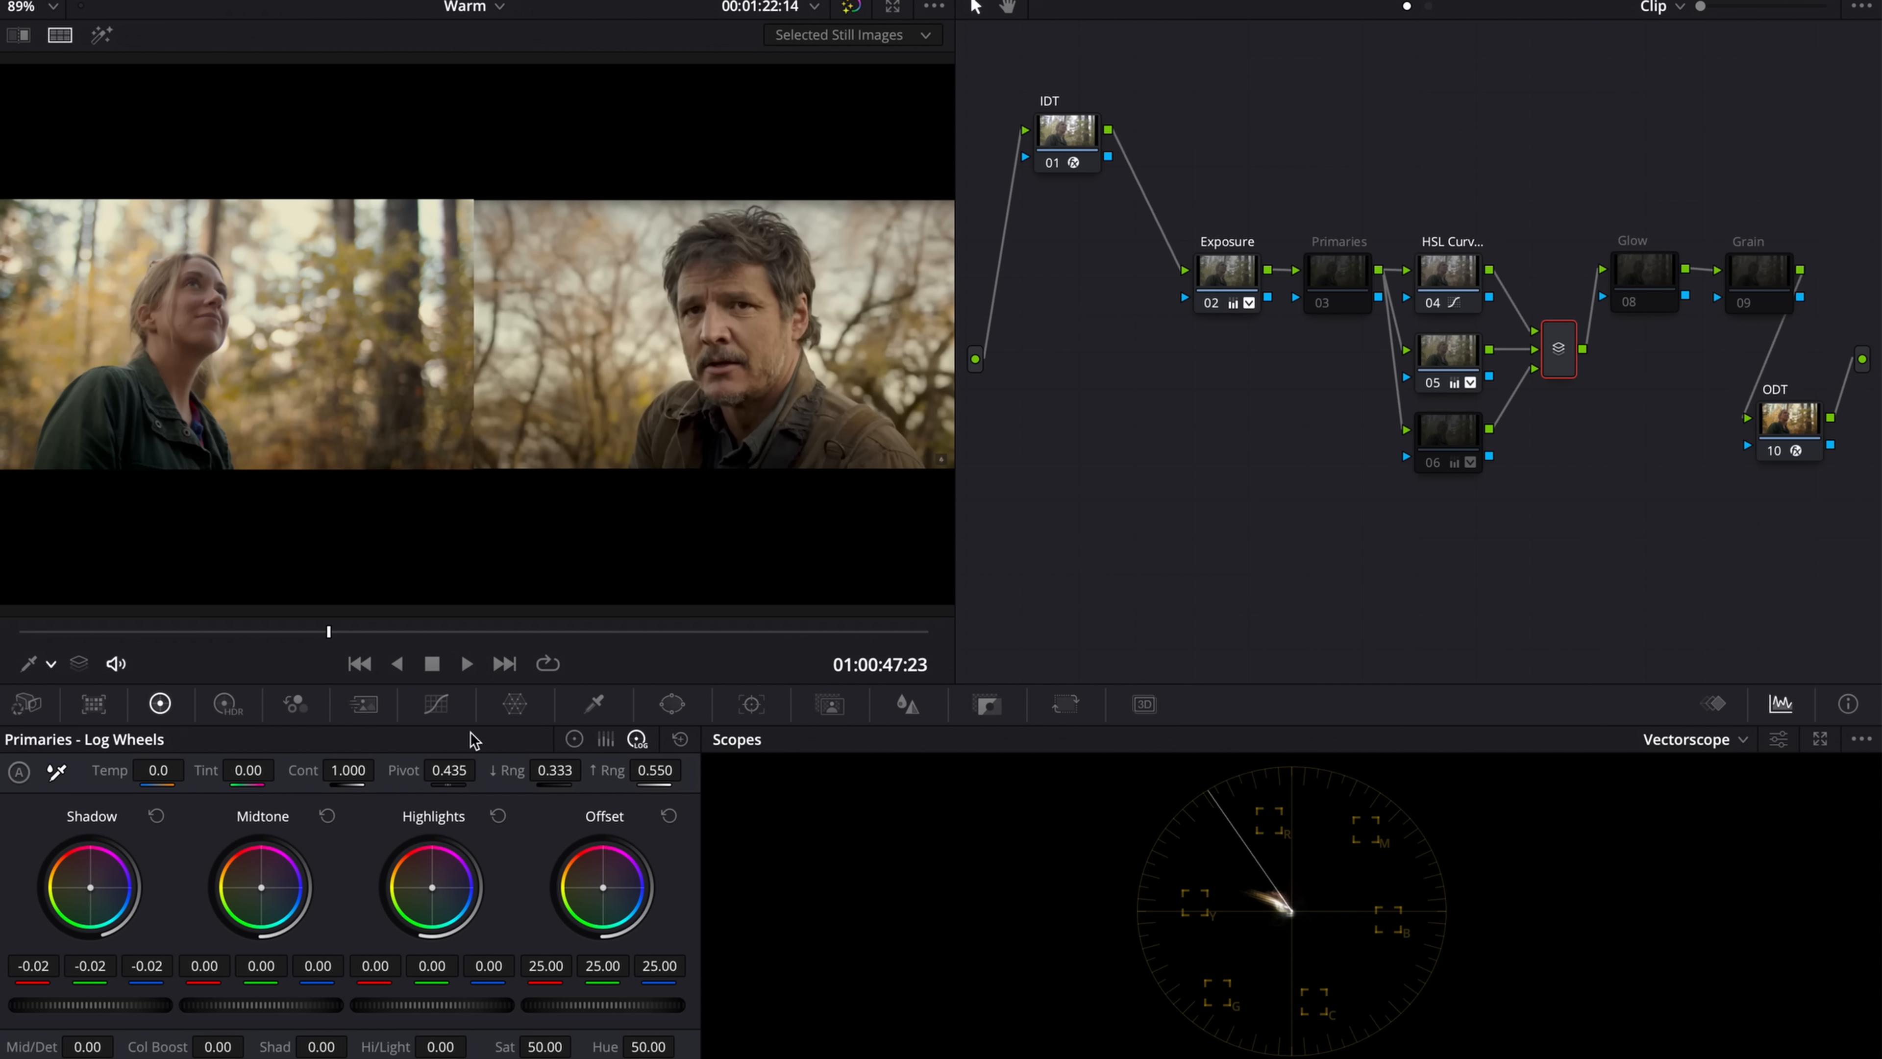
click(236, 713)
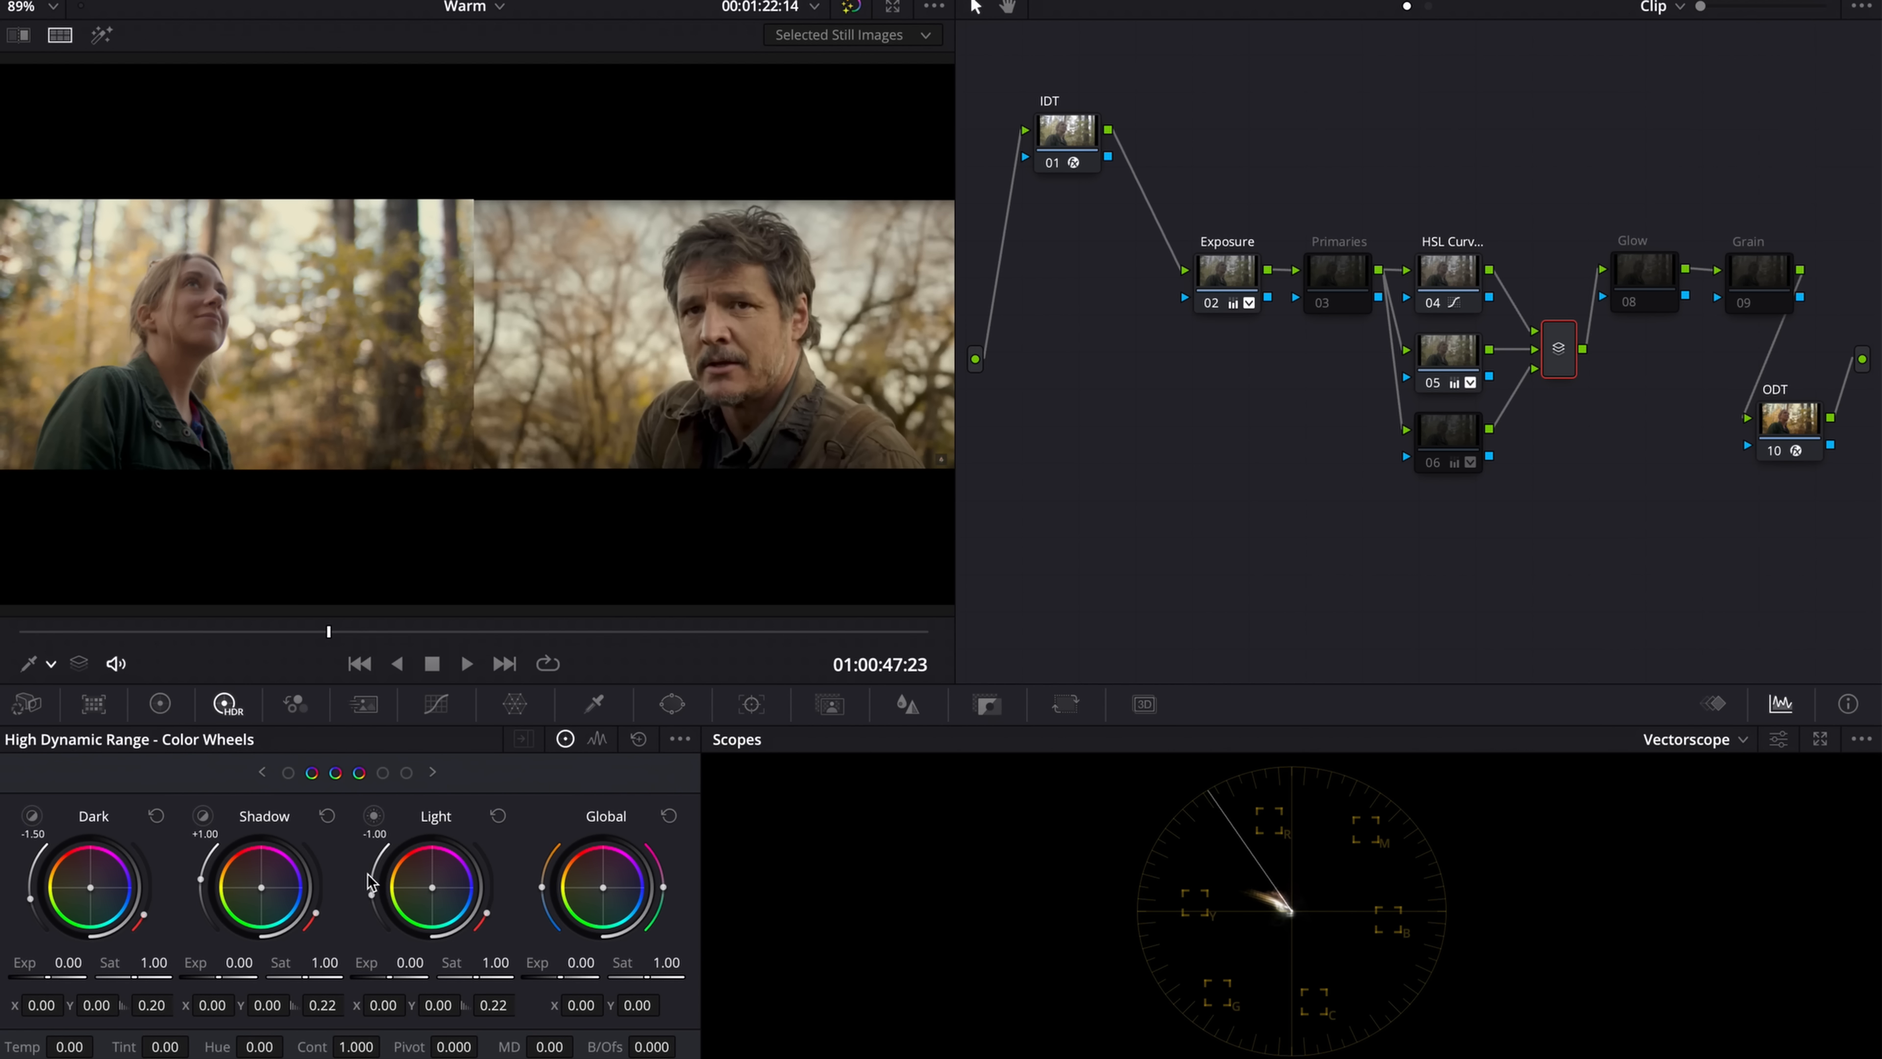
click(162, 704)
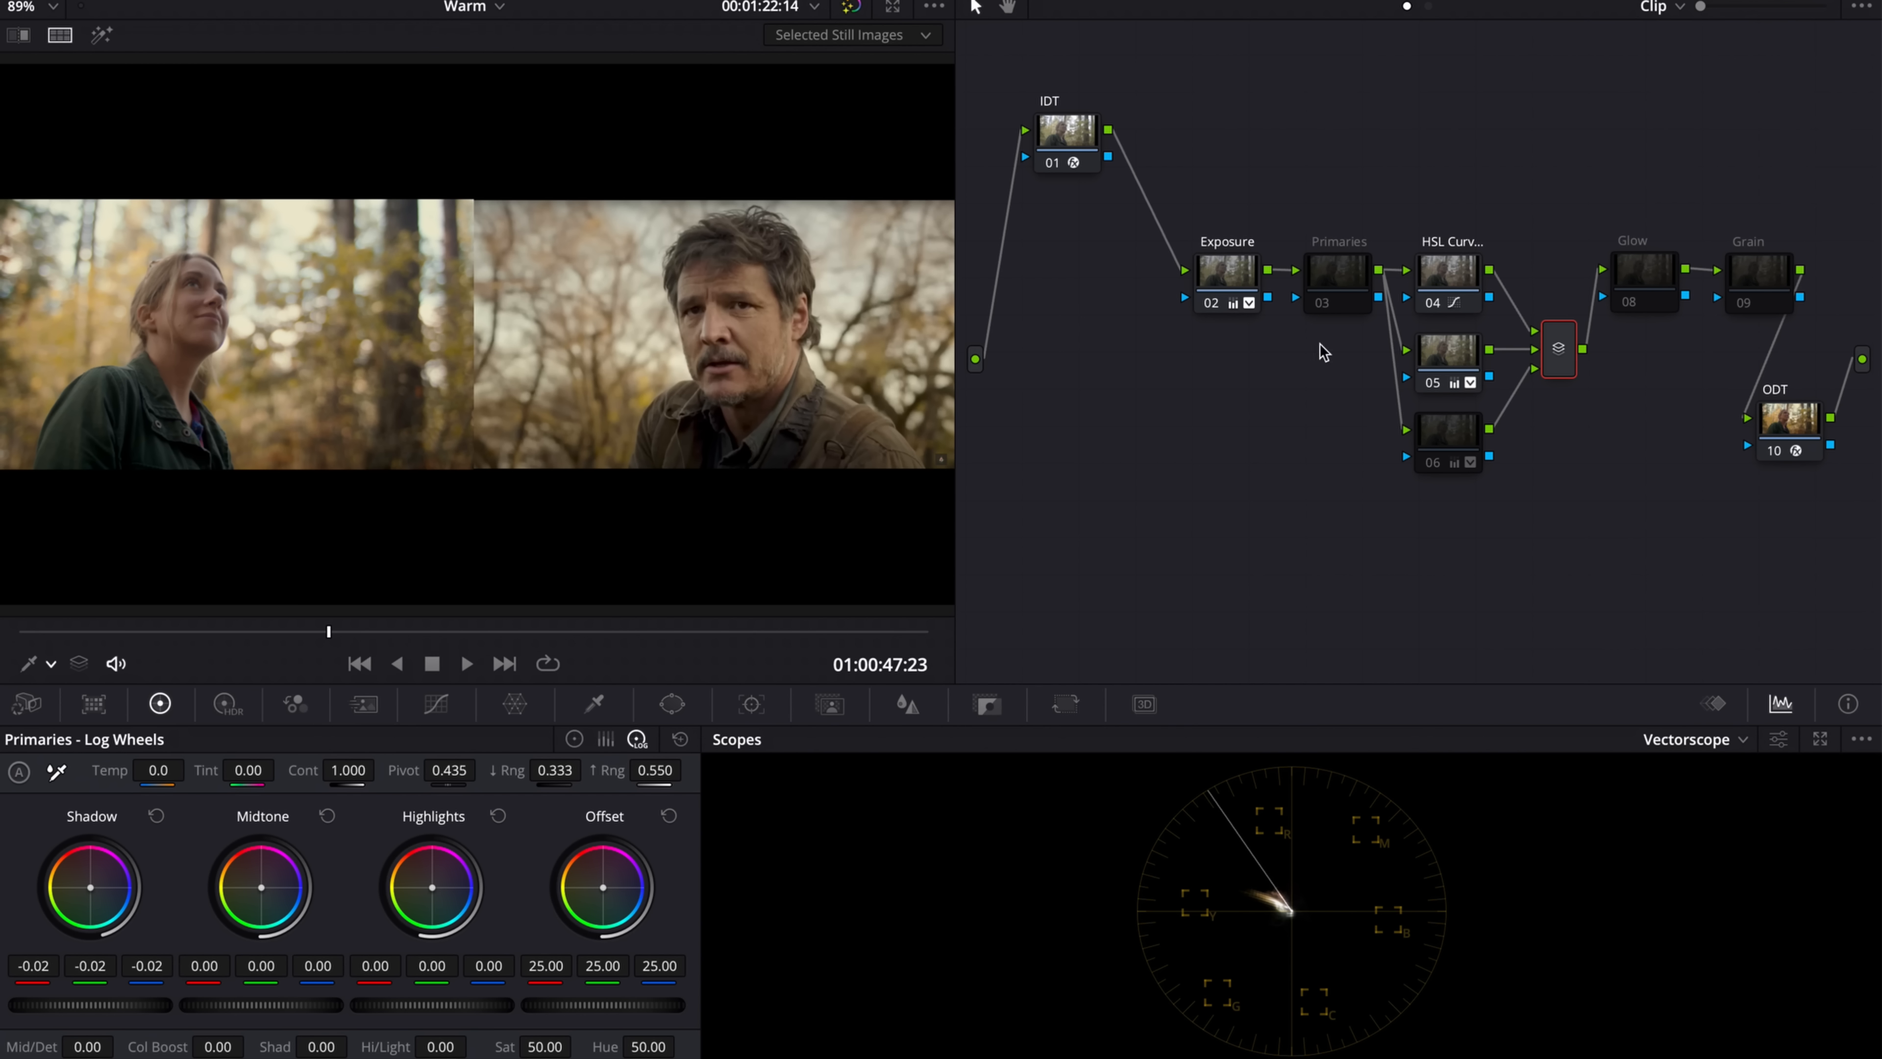
click(1448, 350)
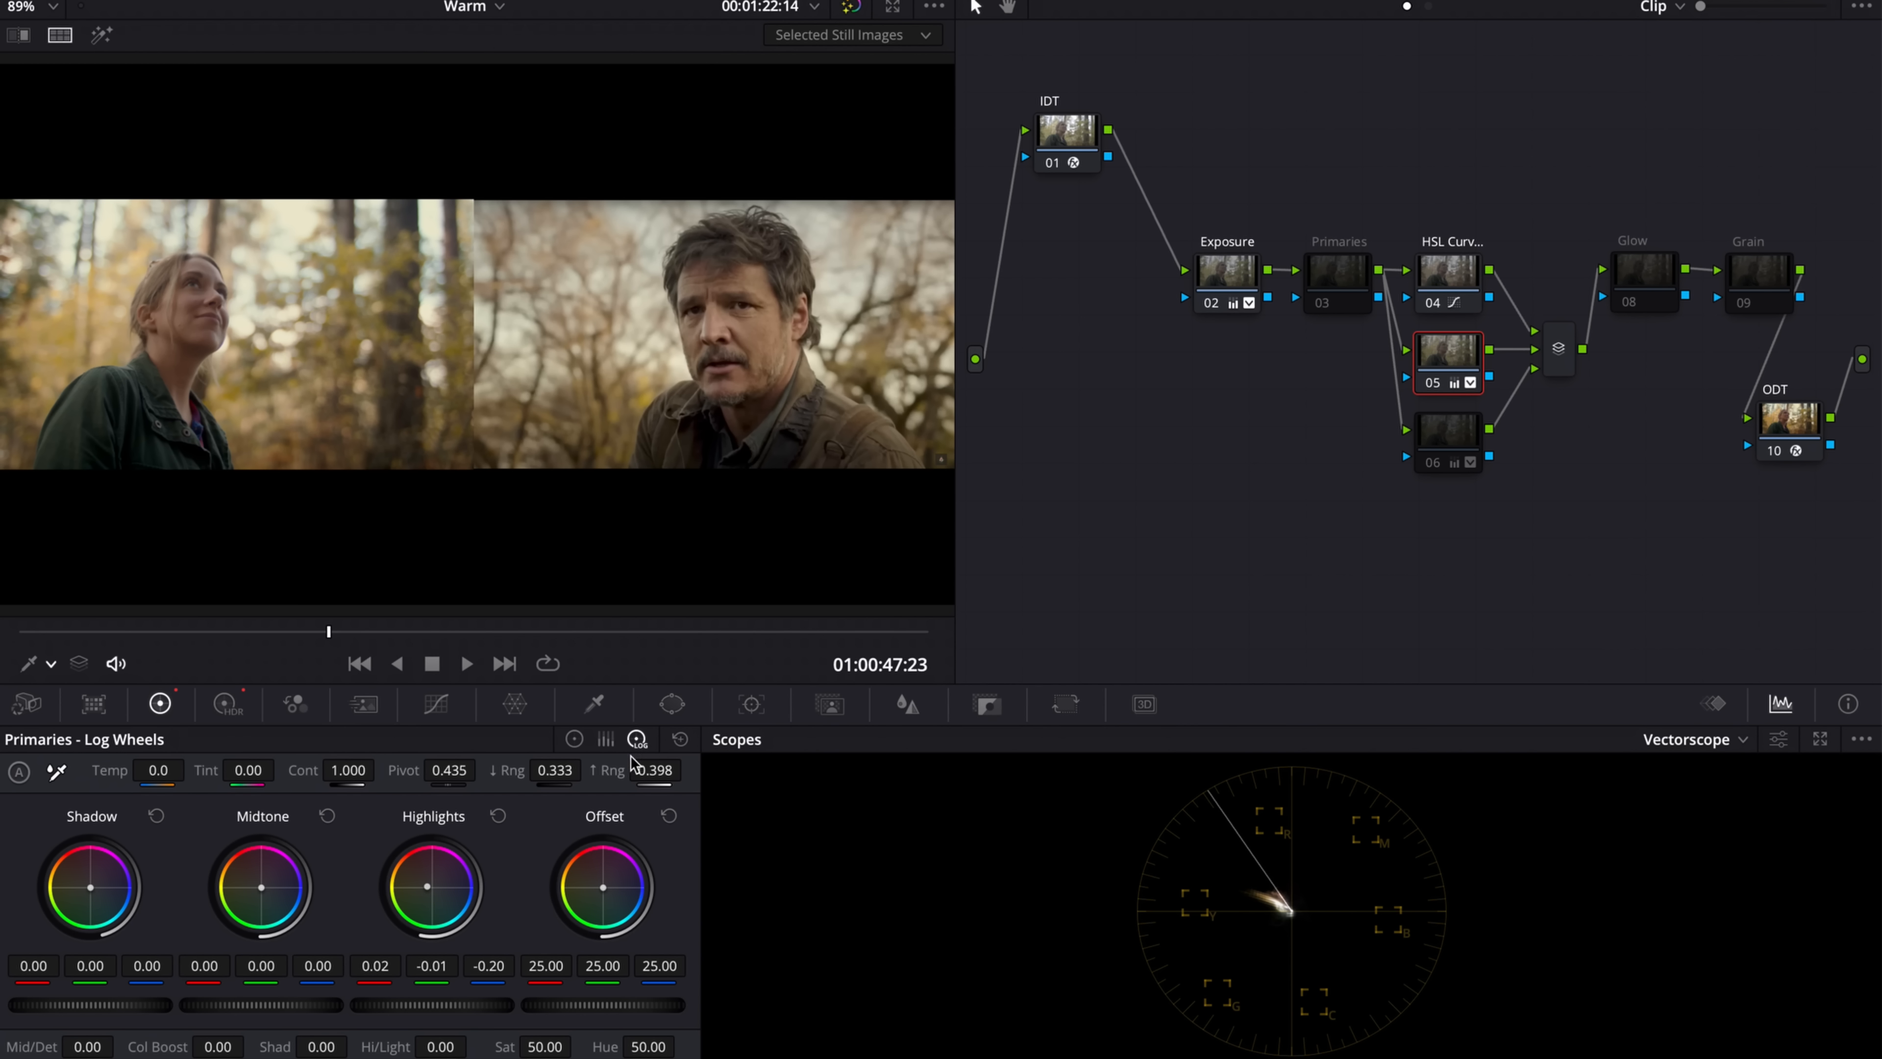
click(242, 702)
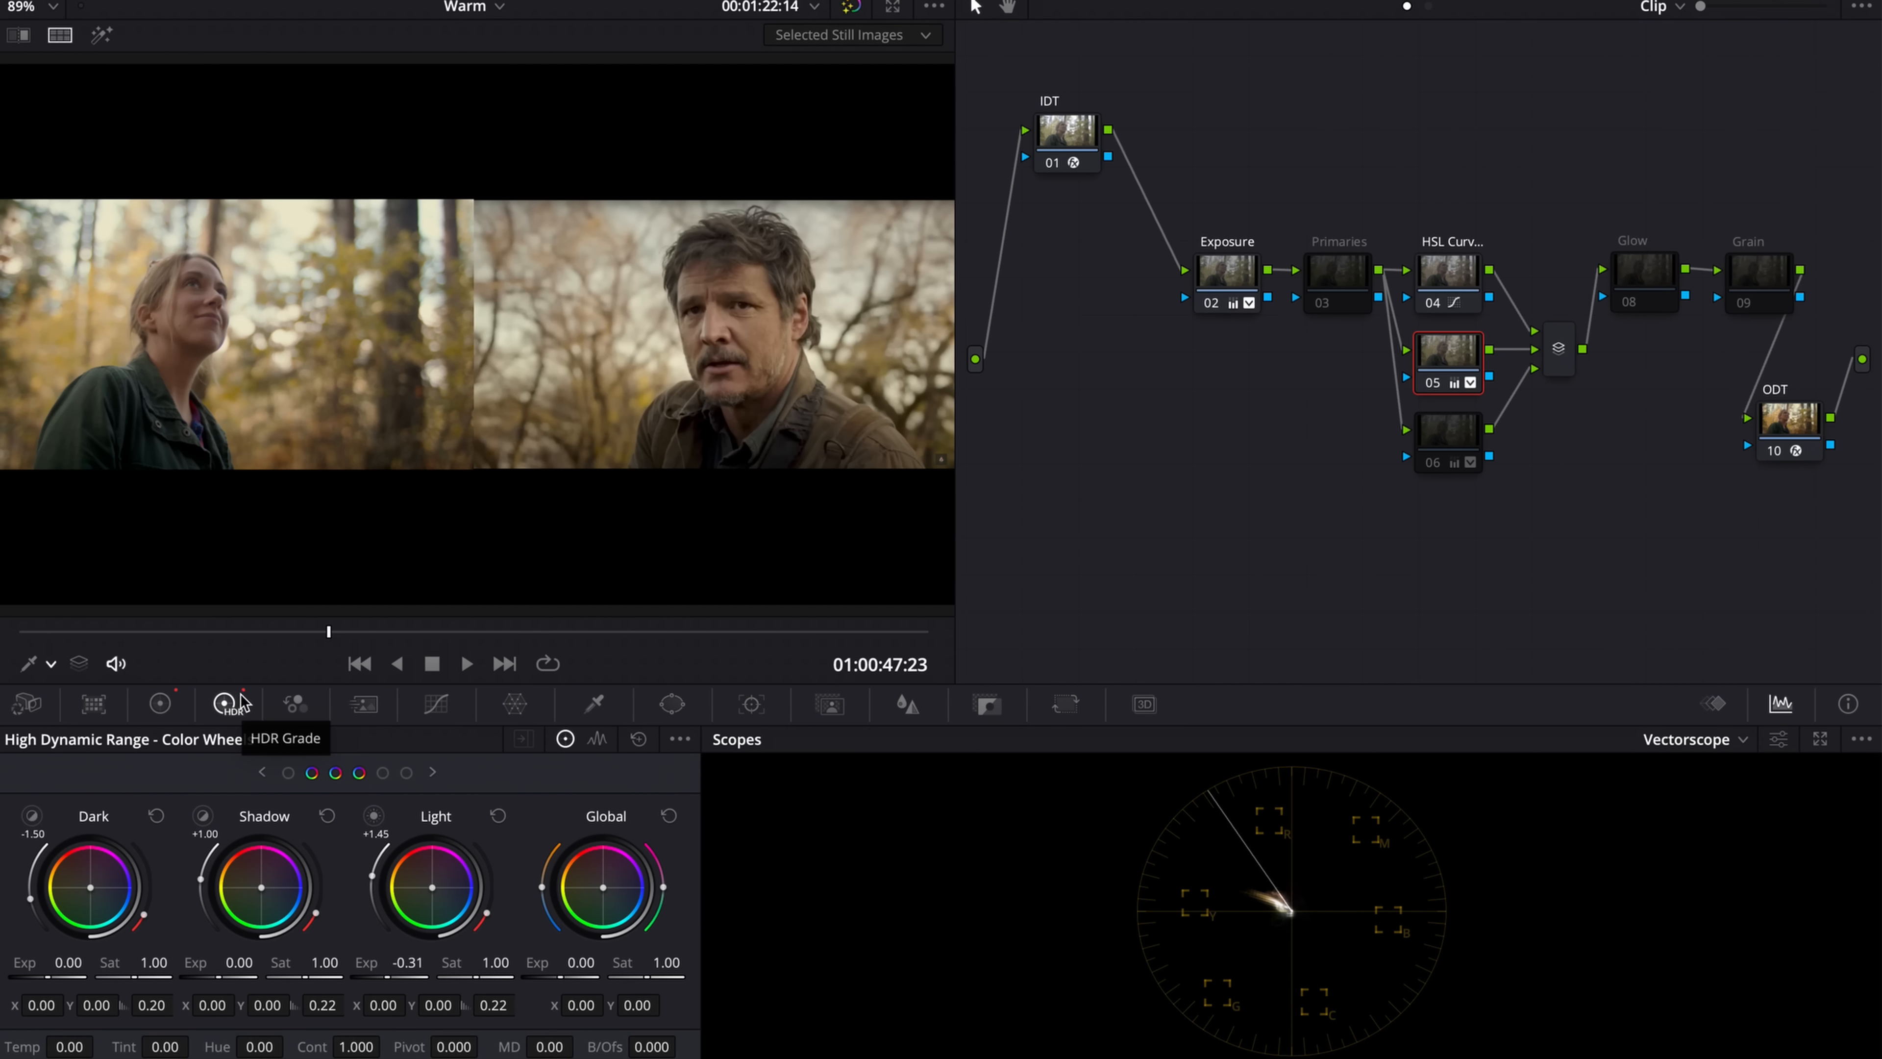
click(159, 702)
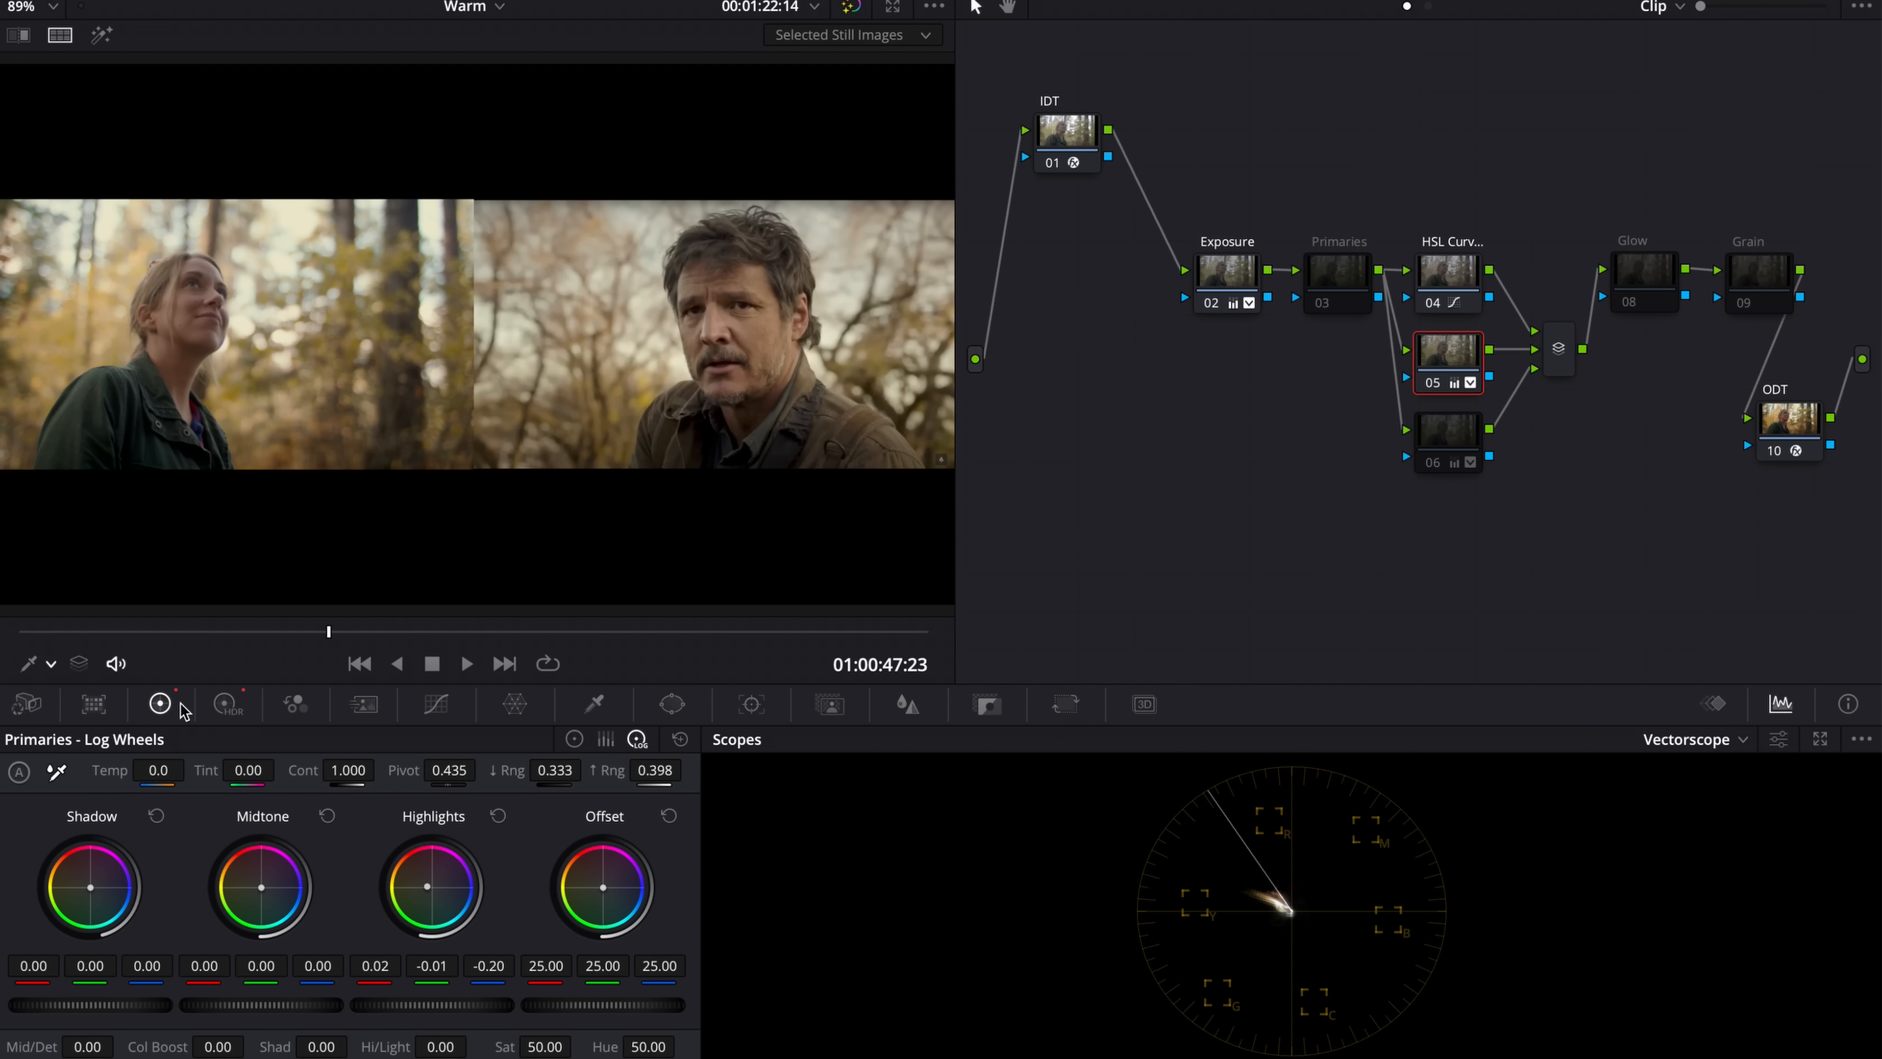
- Re-enable node 06 and toggle it on and off to compare its effect on the image
click(1447, 440)
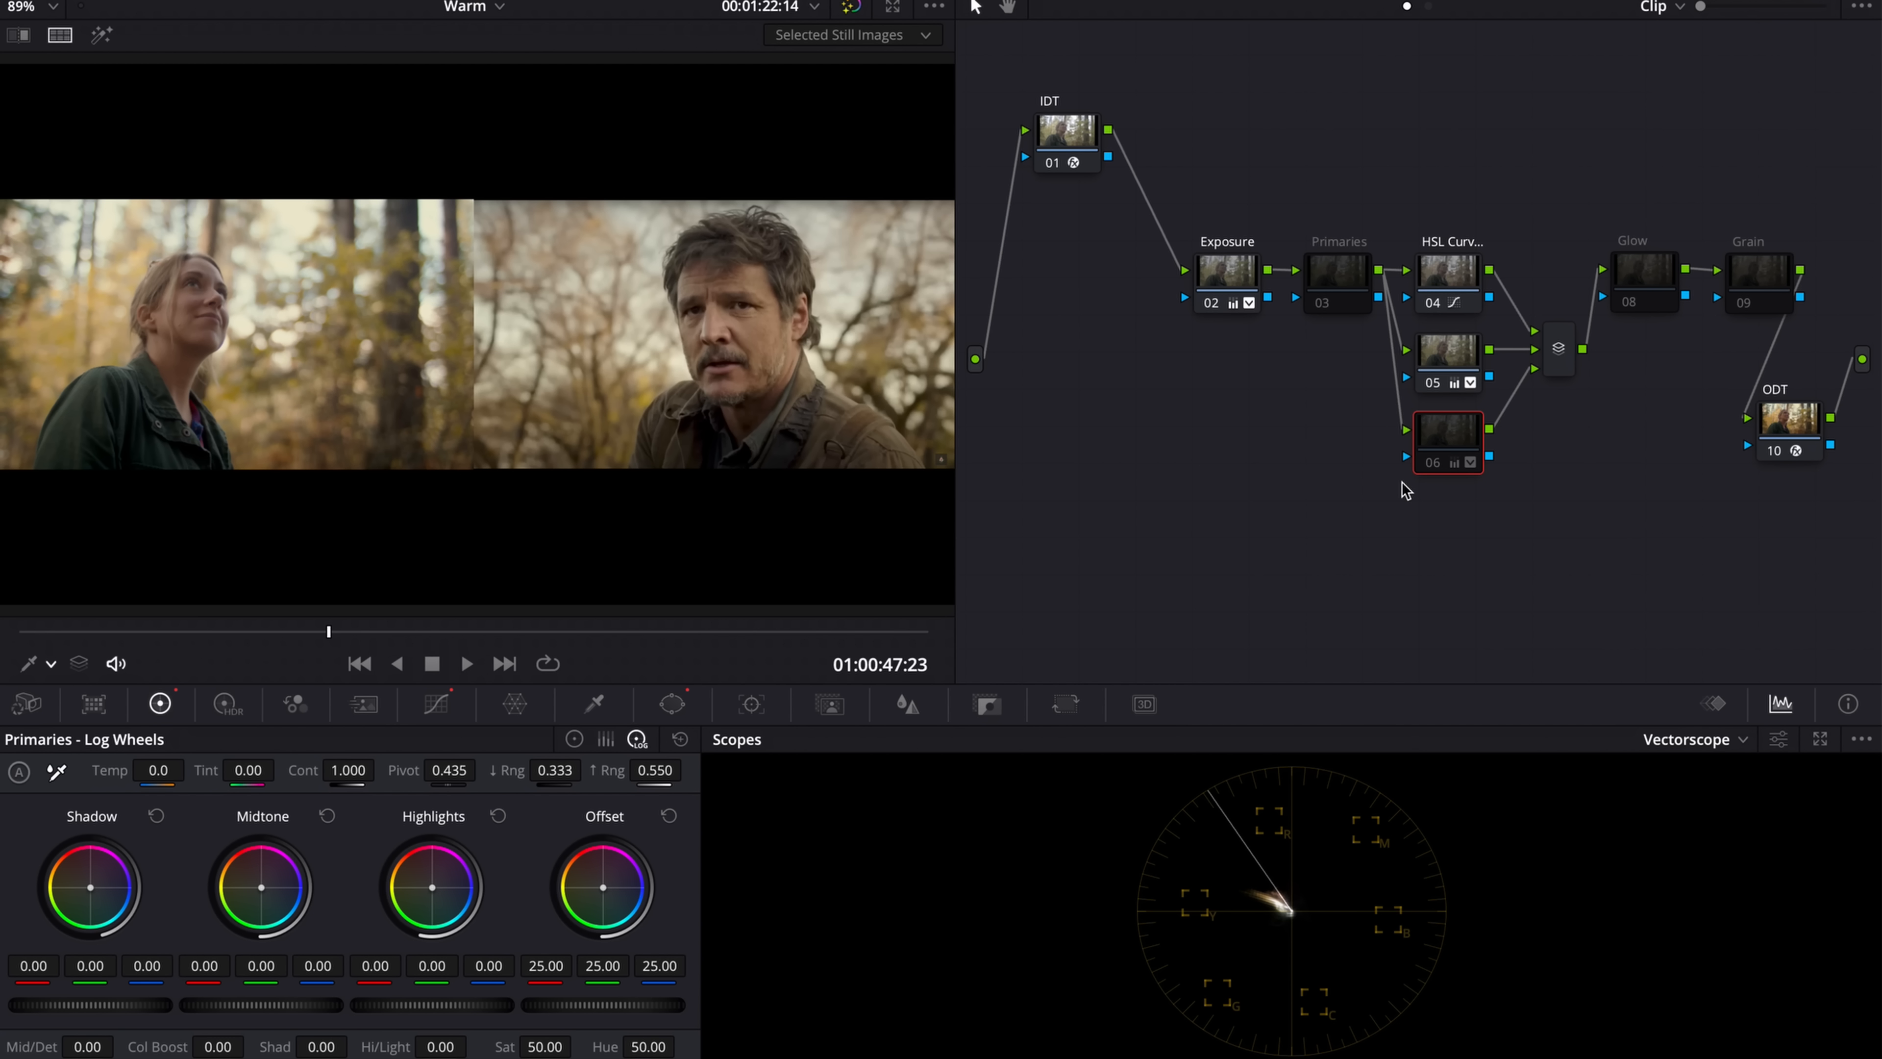
key(ctrl+d)
key(ctrl+d)
key(ctrl+d)
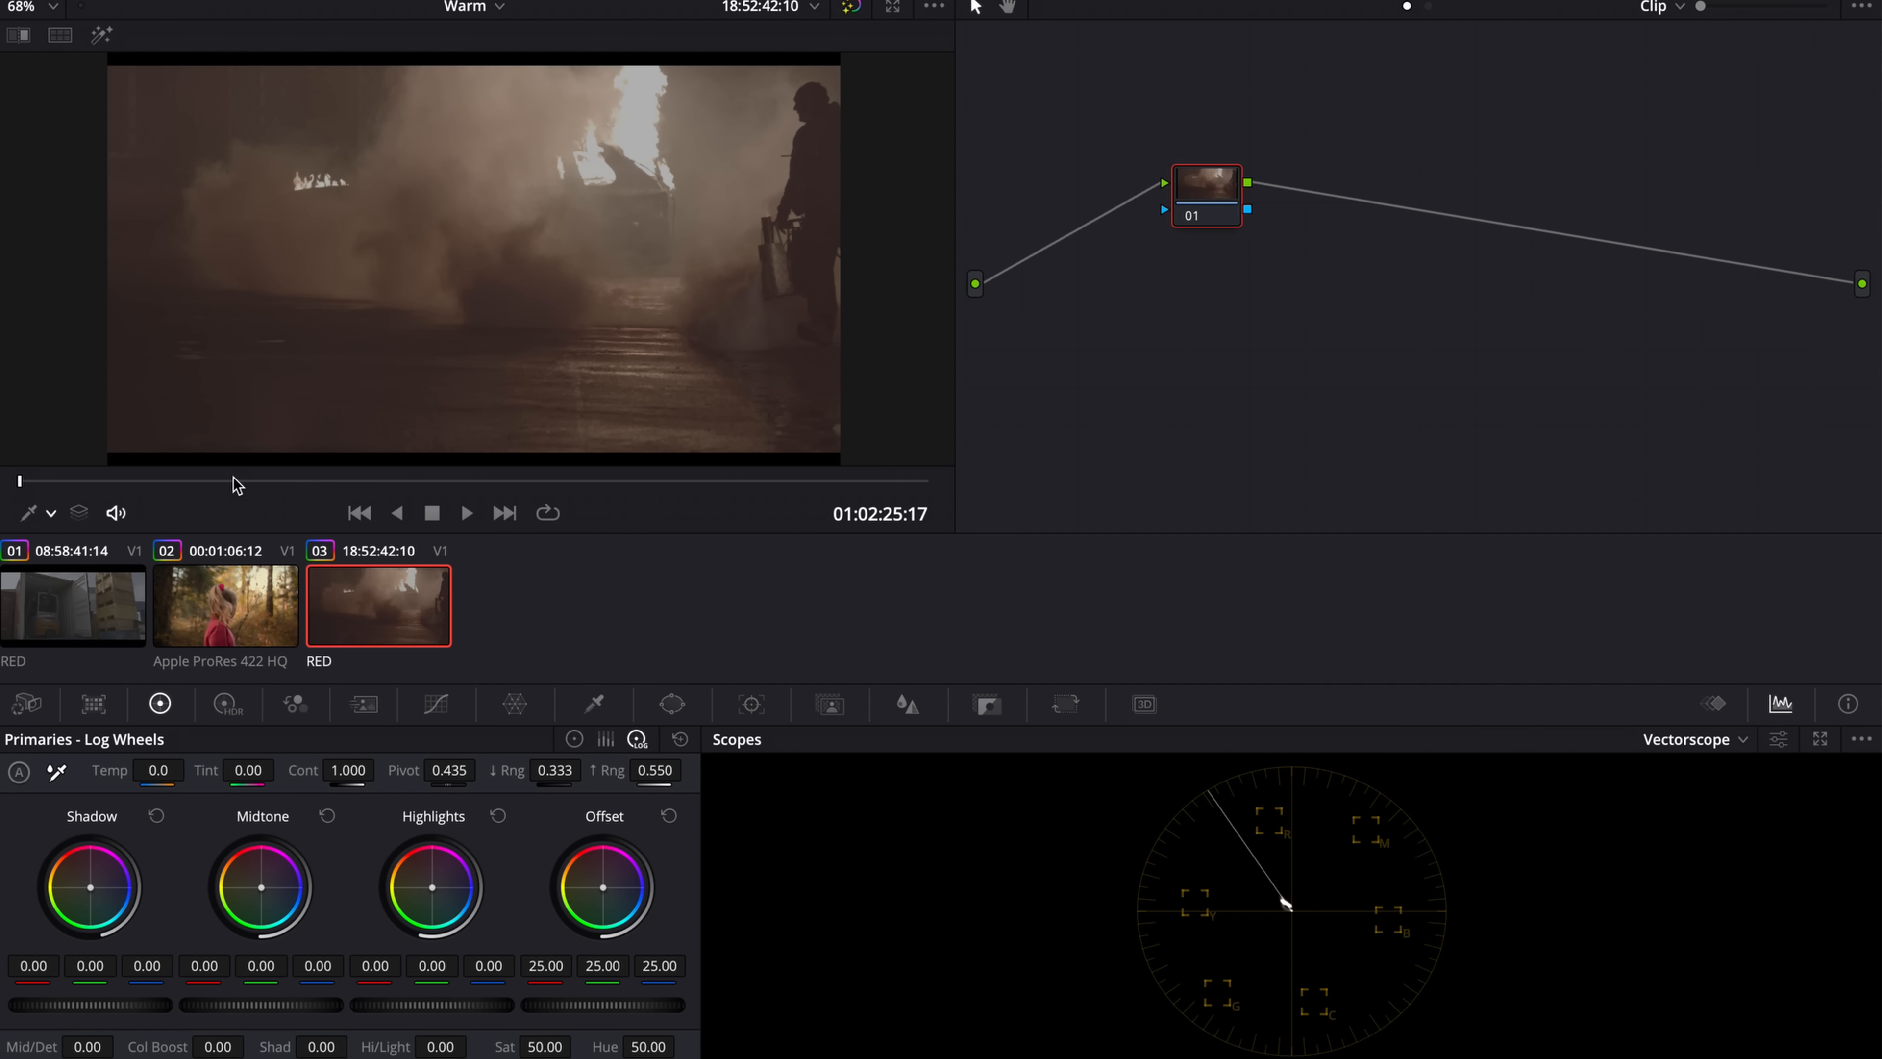
- Show the fire clip at 01:02:59:18 in split screen beside the gallery's burning scene reference still
mouse_move(238, 483)
mouse_down()
mouse_move(586, 473)
mouse_move(318, 457)
mouse_up()
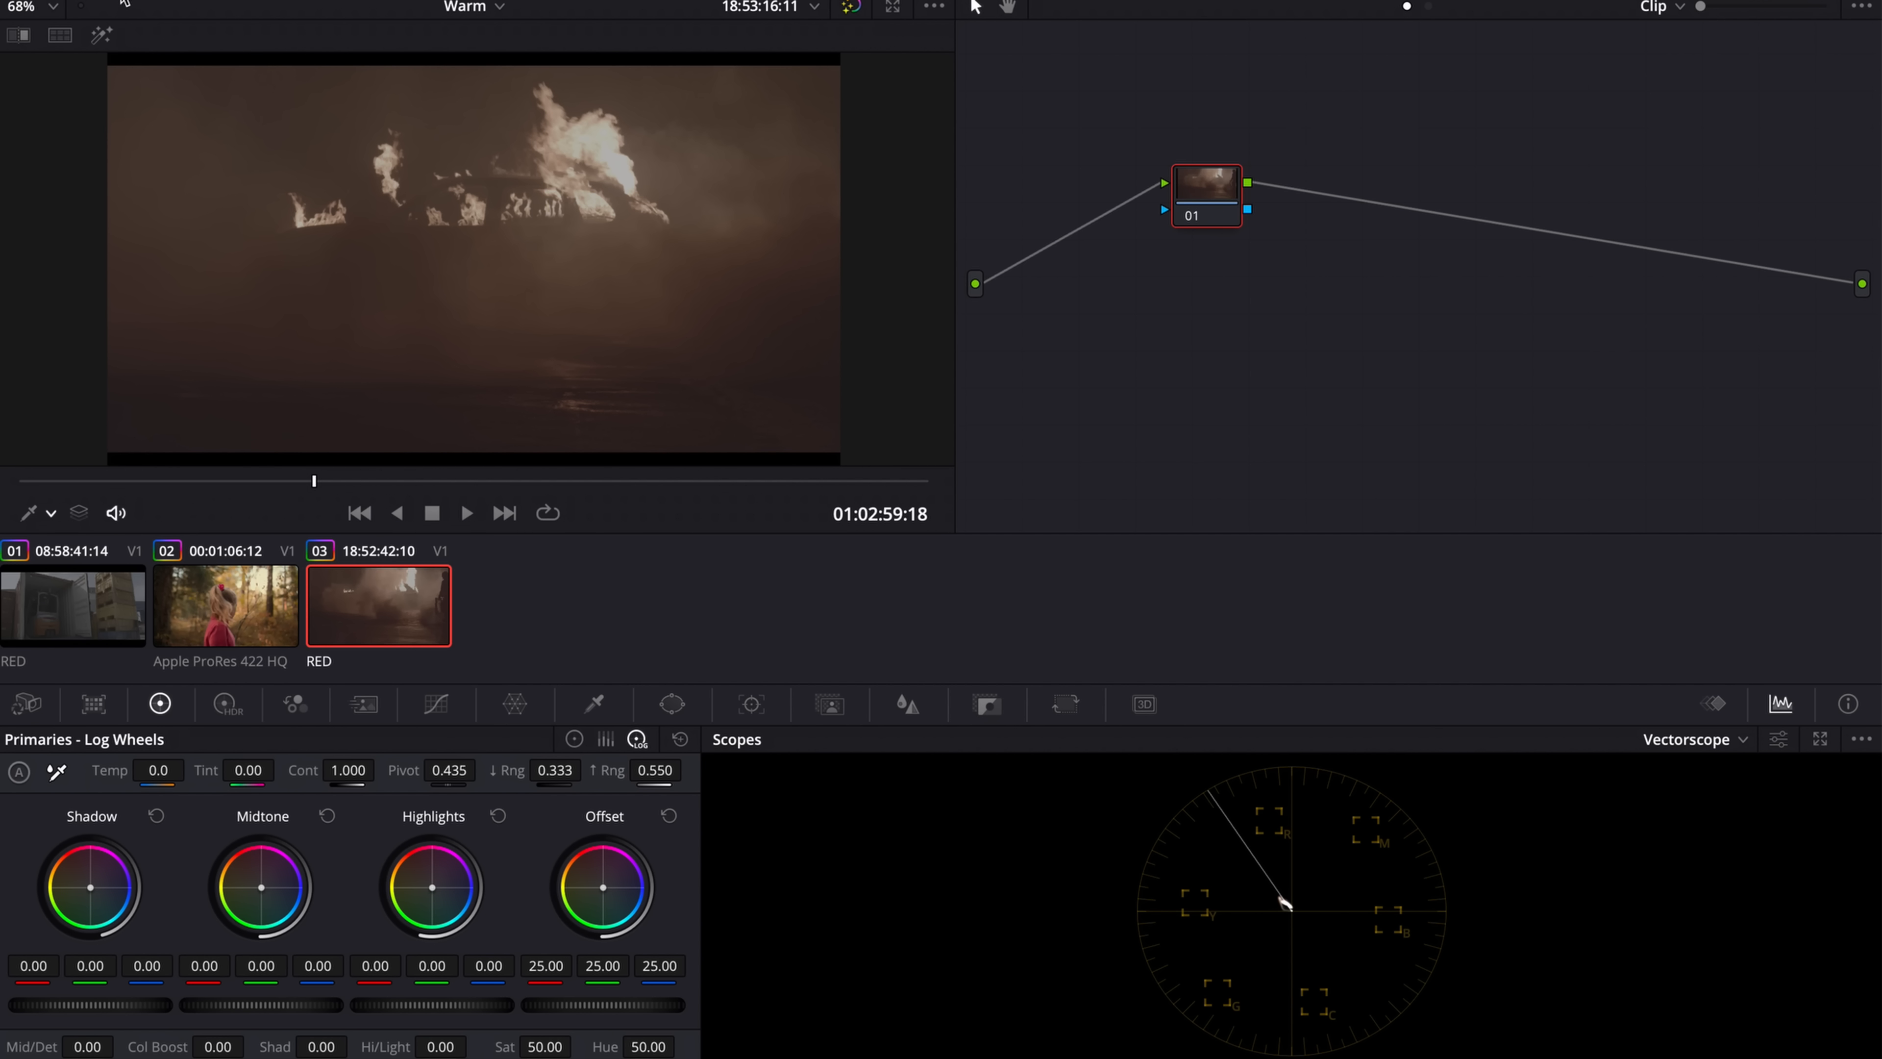
click(39, 1)
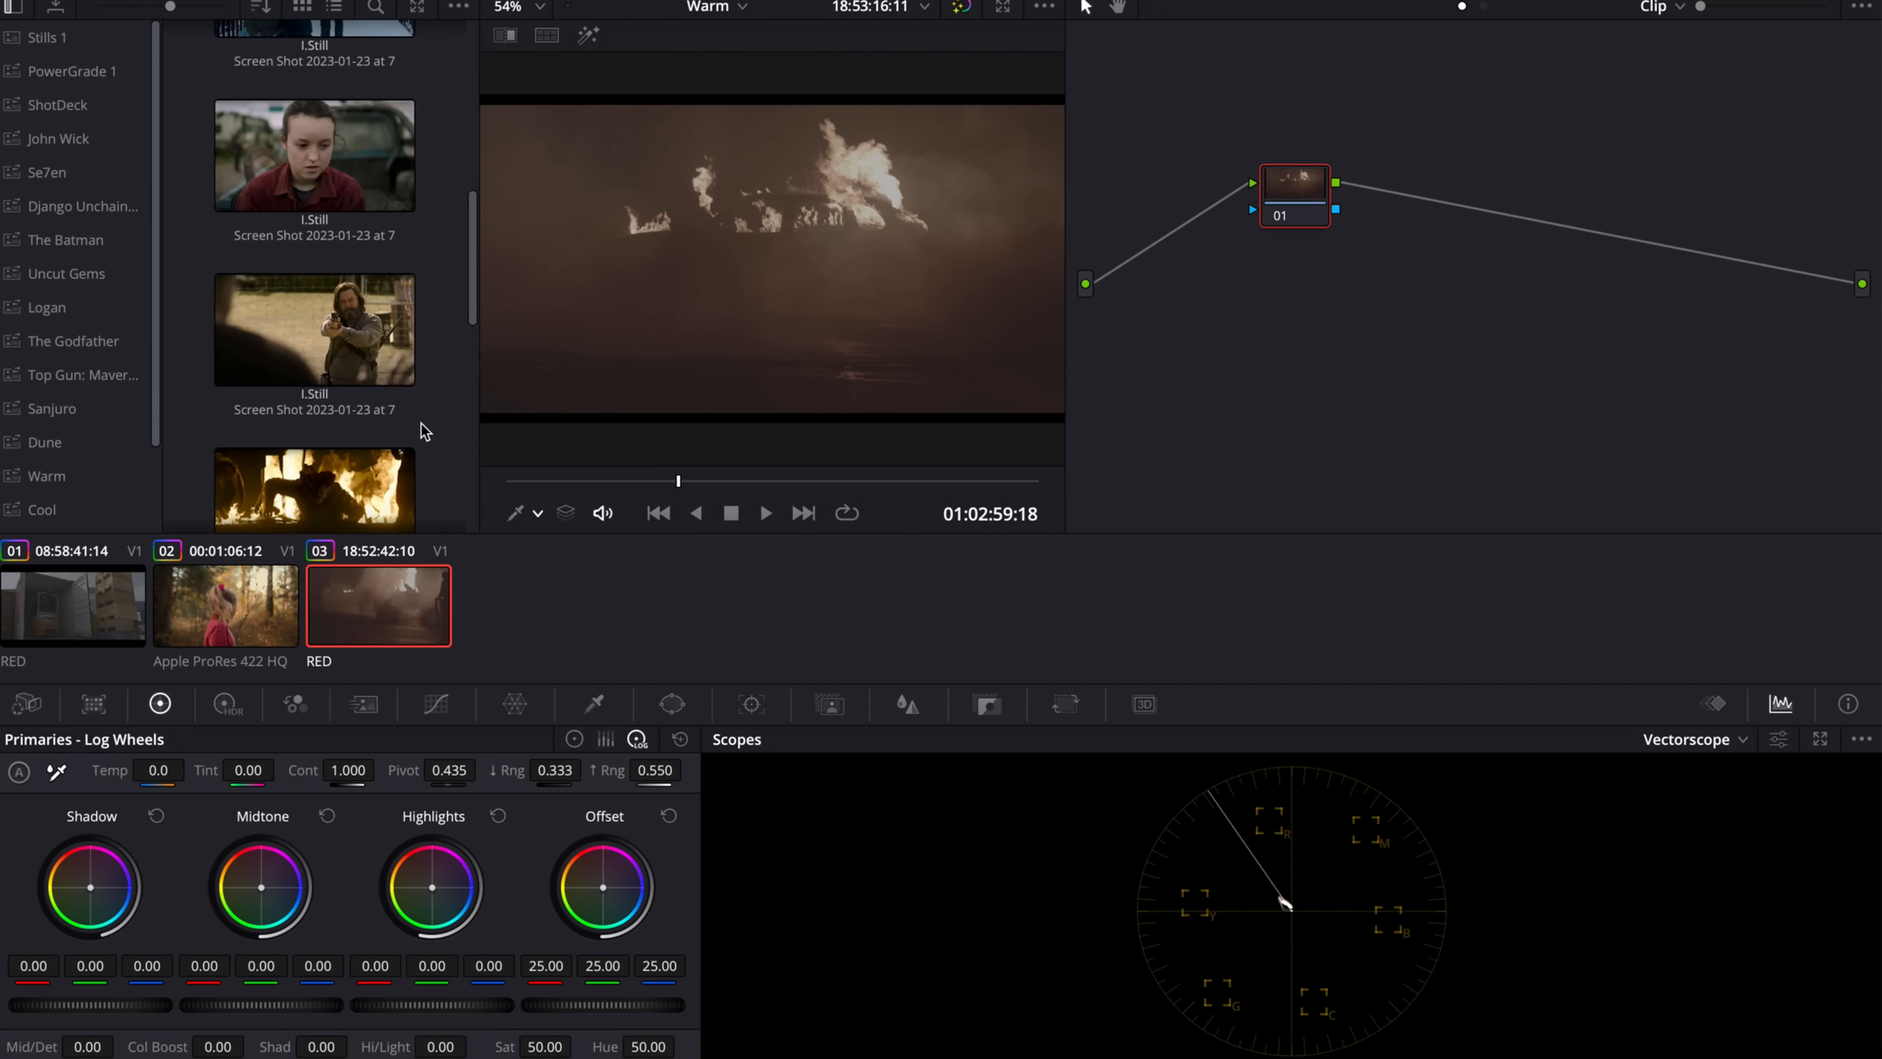
scroll(424, 432, down, 5)
scroll(423, 432, up, 3)
click(406, 181)
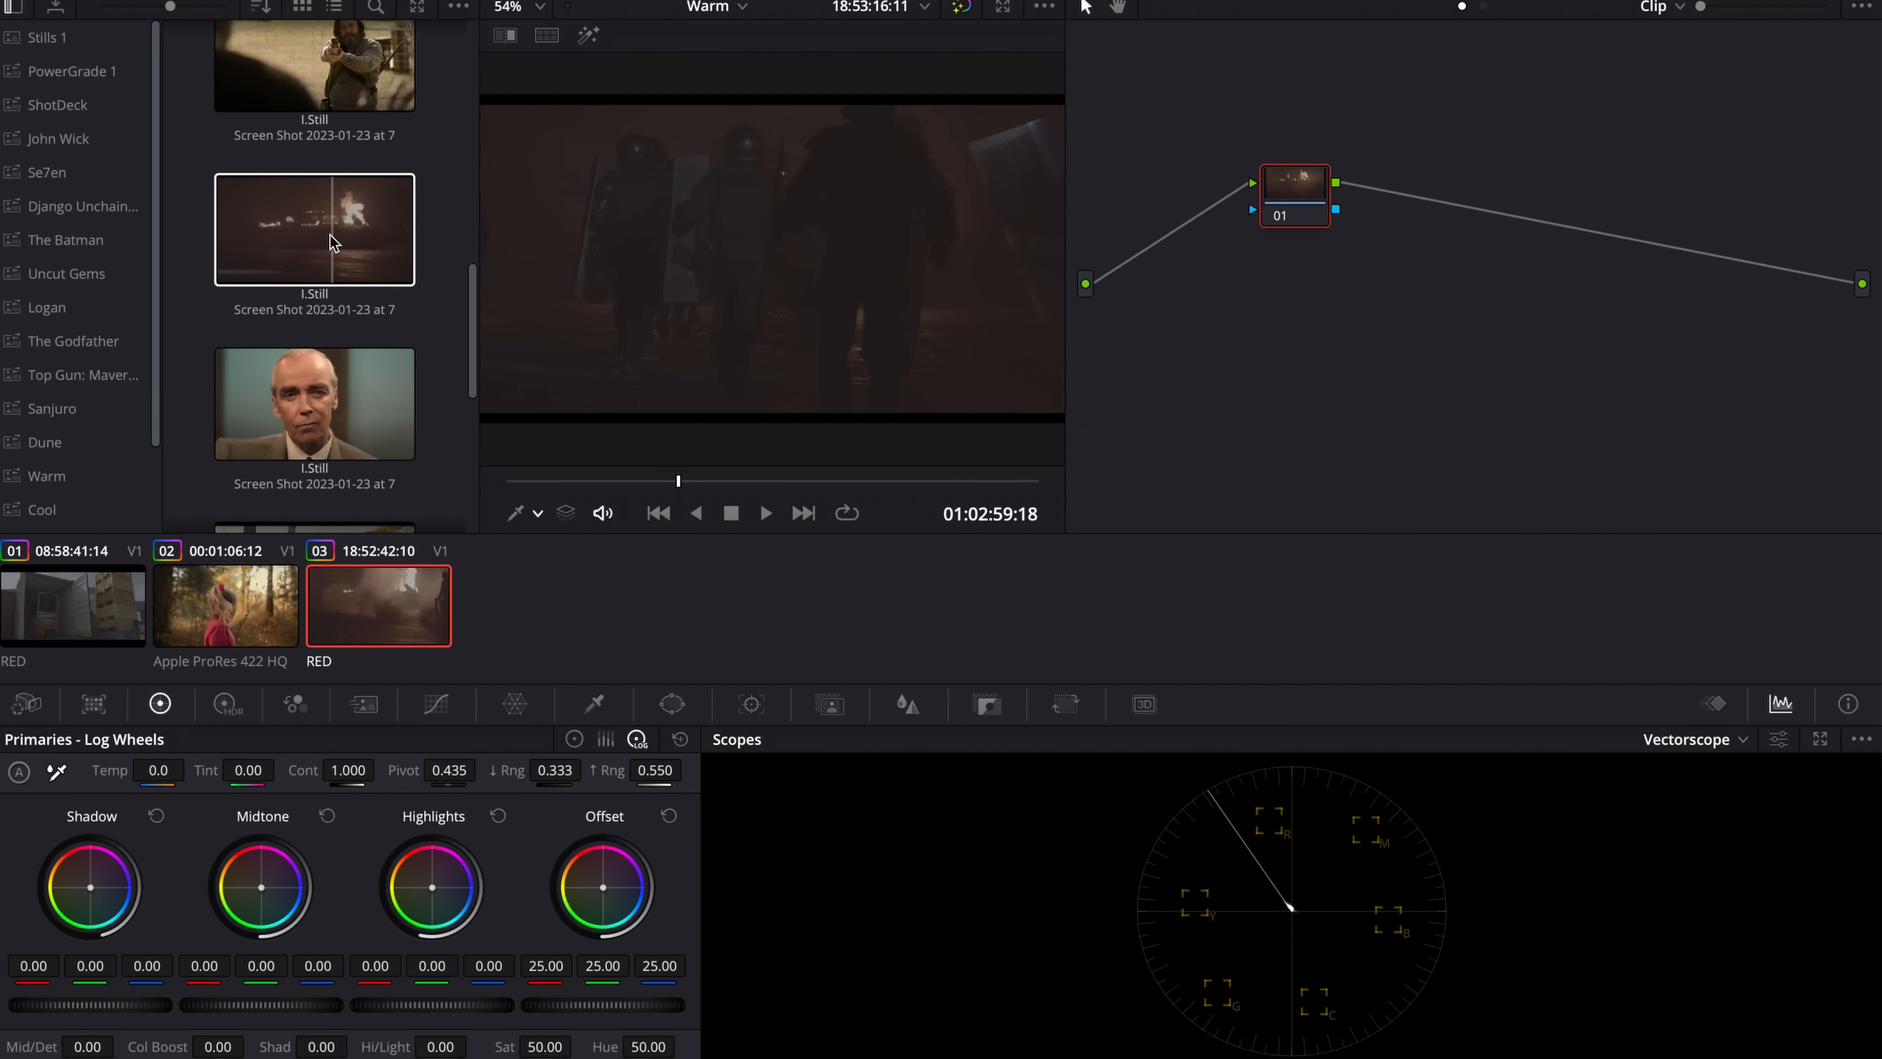
click(547, 35)
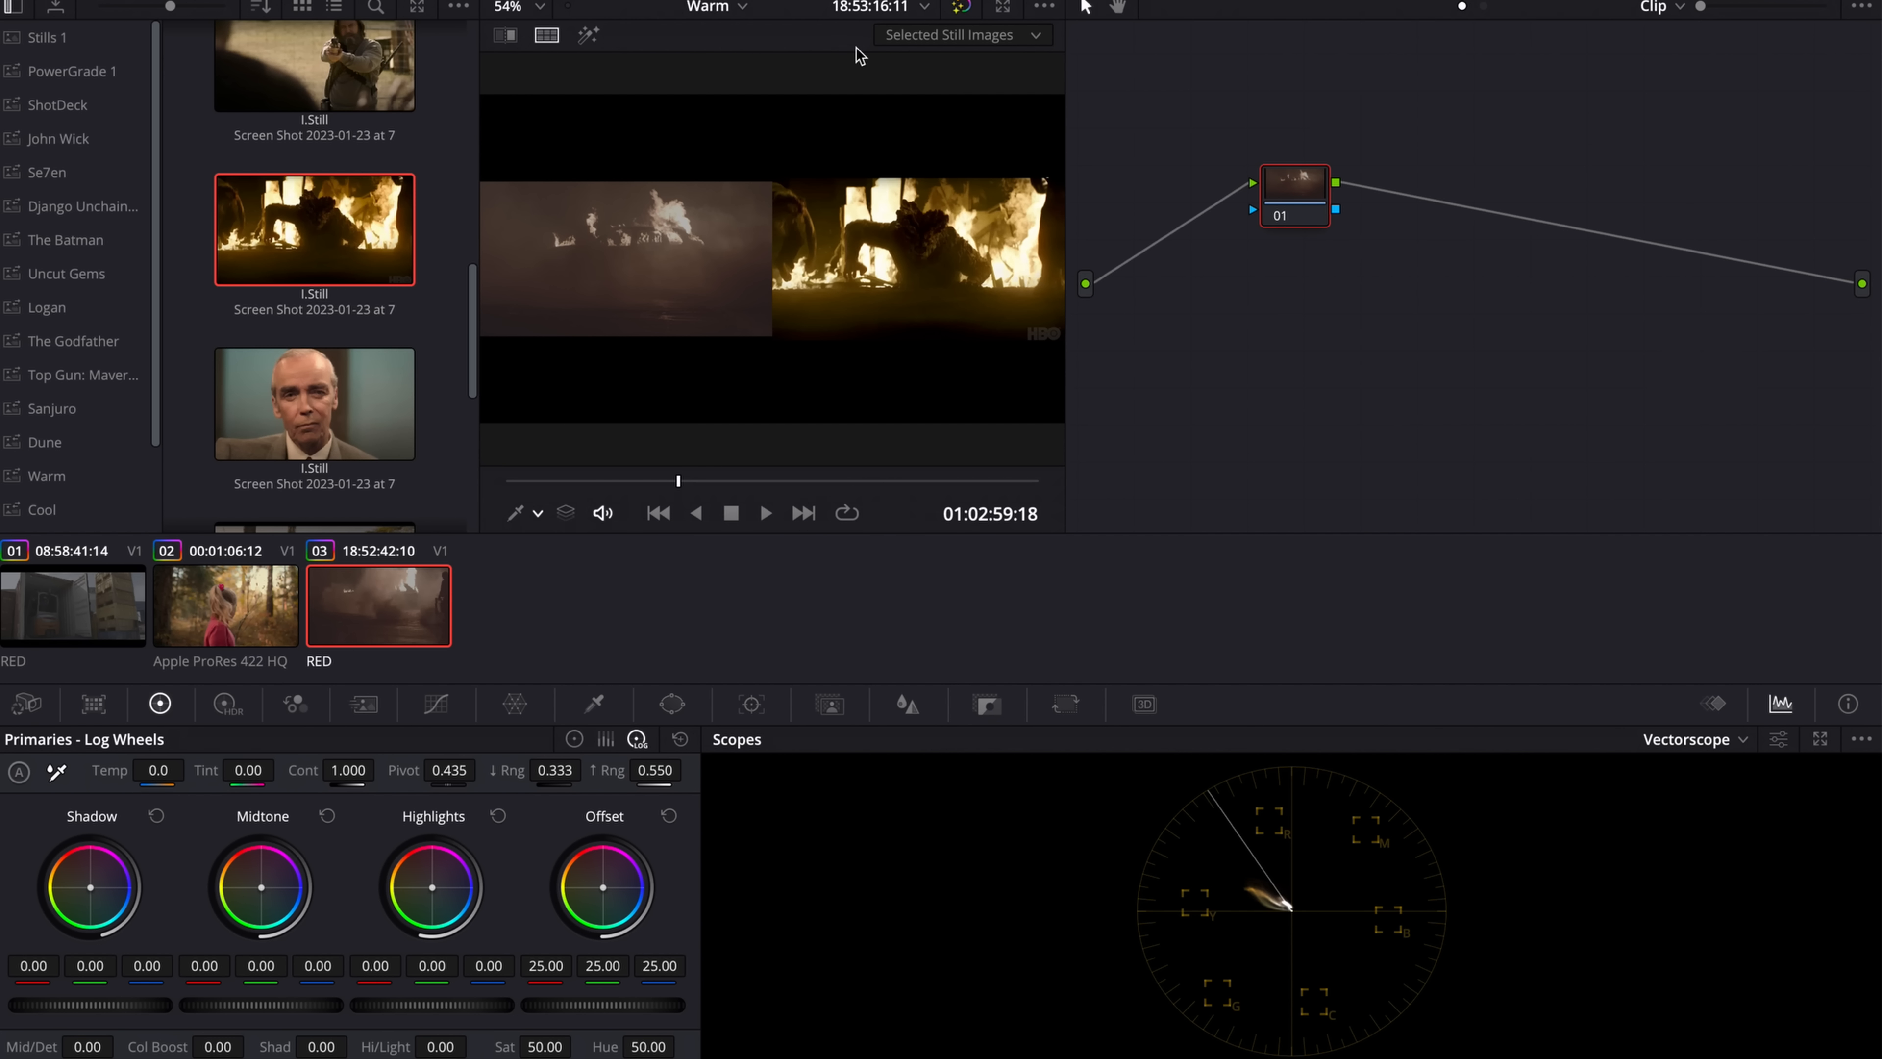
click(38, 1)
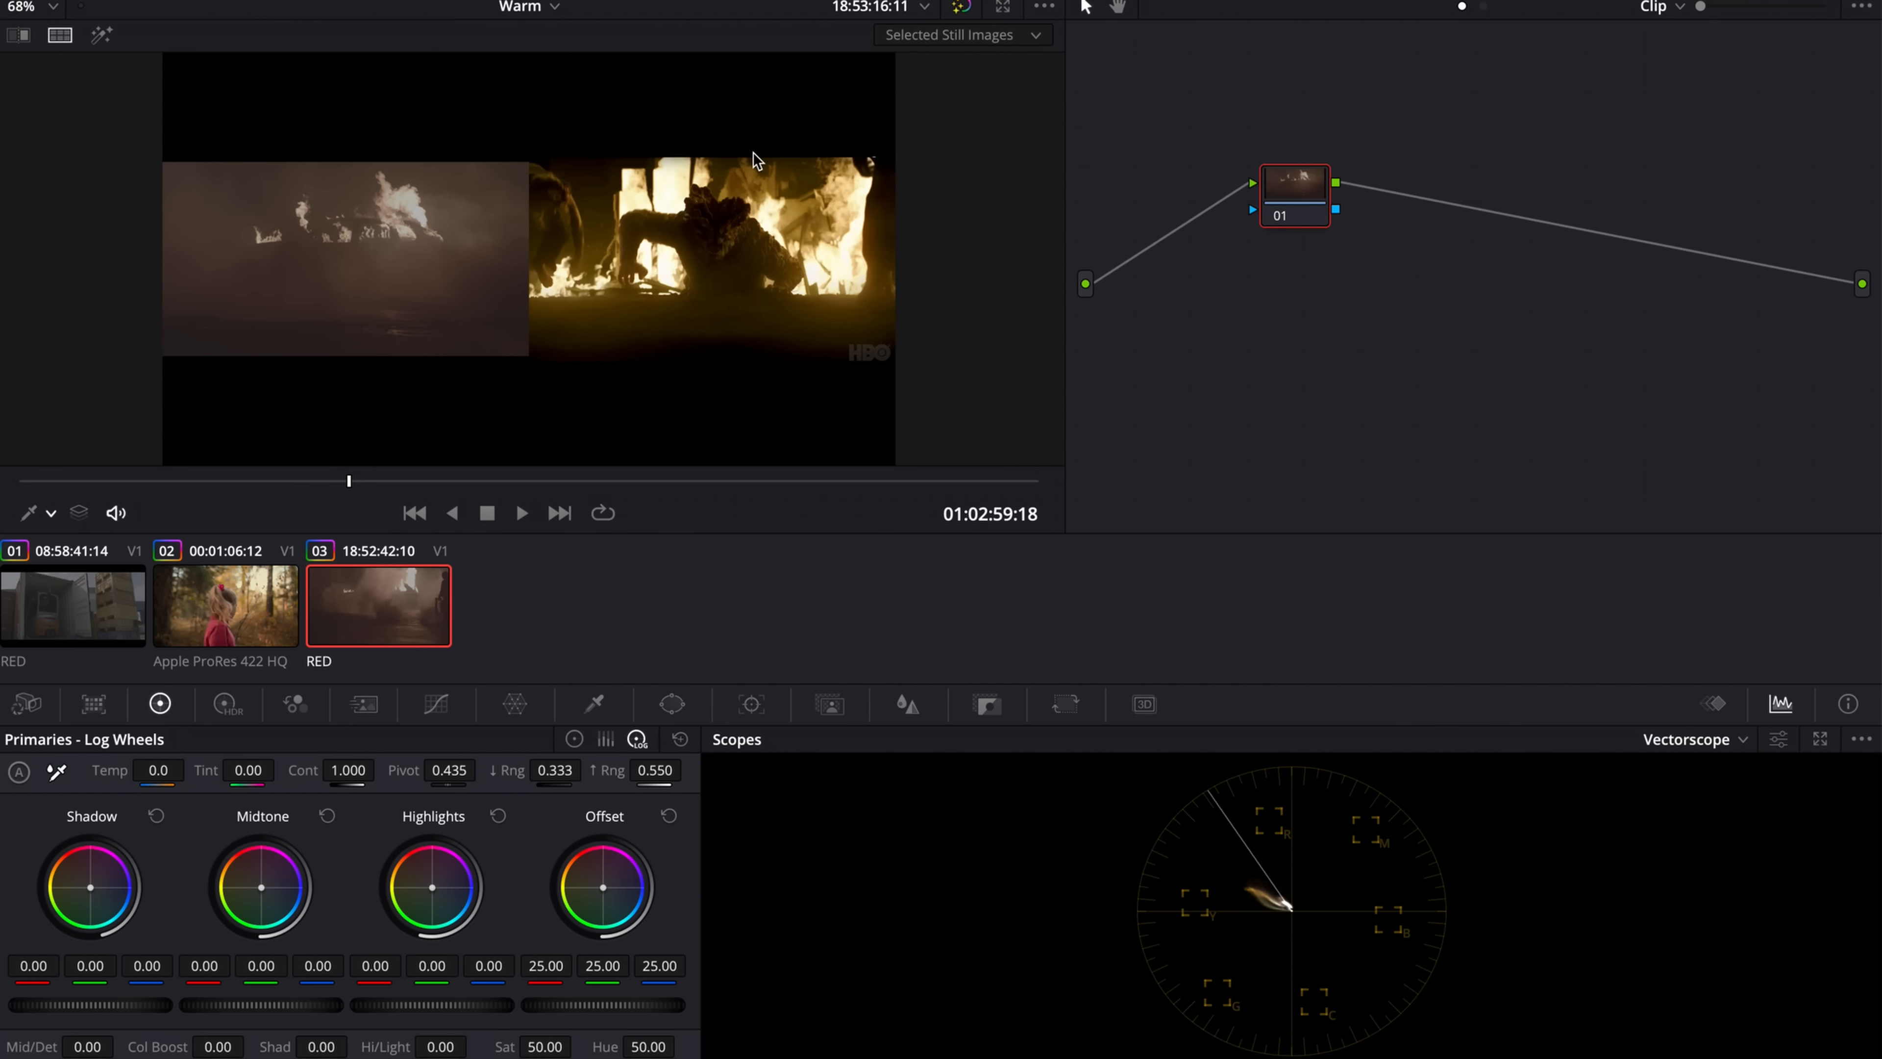
- Apply the color-managed node tree to the fire clip and add a serial node labeled Balance after Exposure
click(276, 625)
click(378, 605)
click(1326, 261)
mouse_move(1327, 261)
mouse_down()
mouse_move(1230, 259)
mouse_move(1313, 246)
mouse_up()
key(alt+s)
right_click(1312, 246)
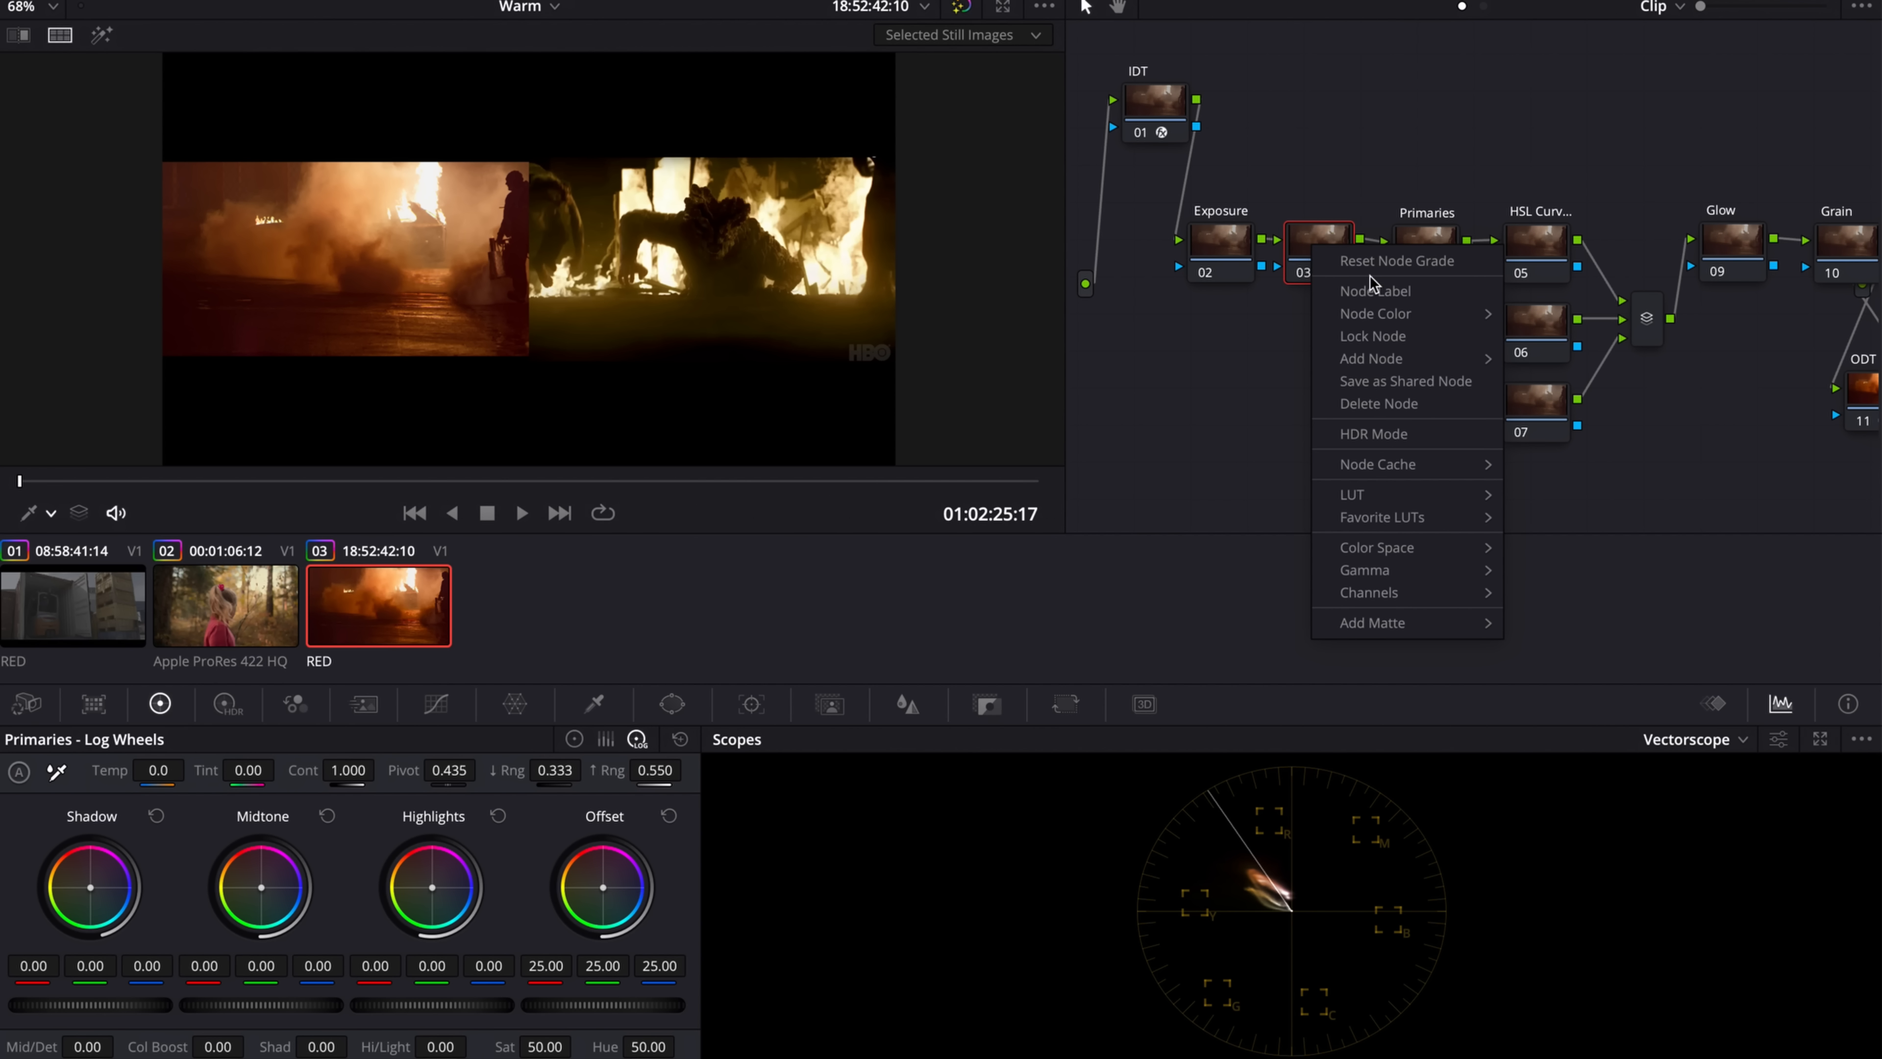
click(1375, 292)
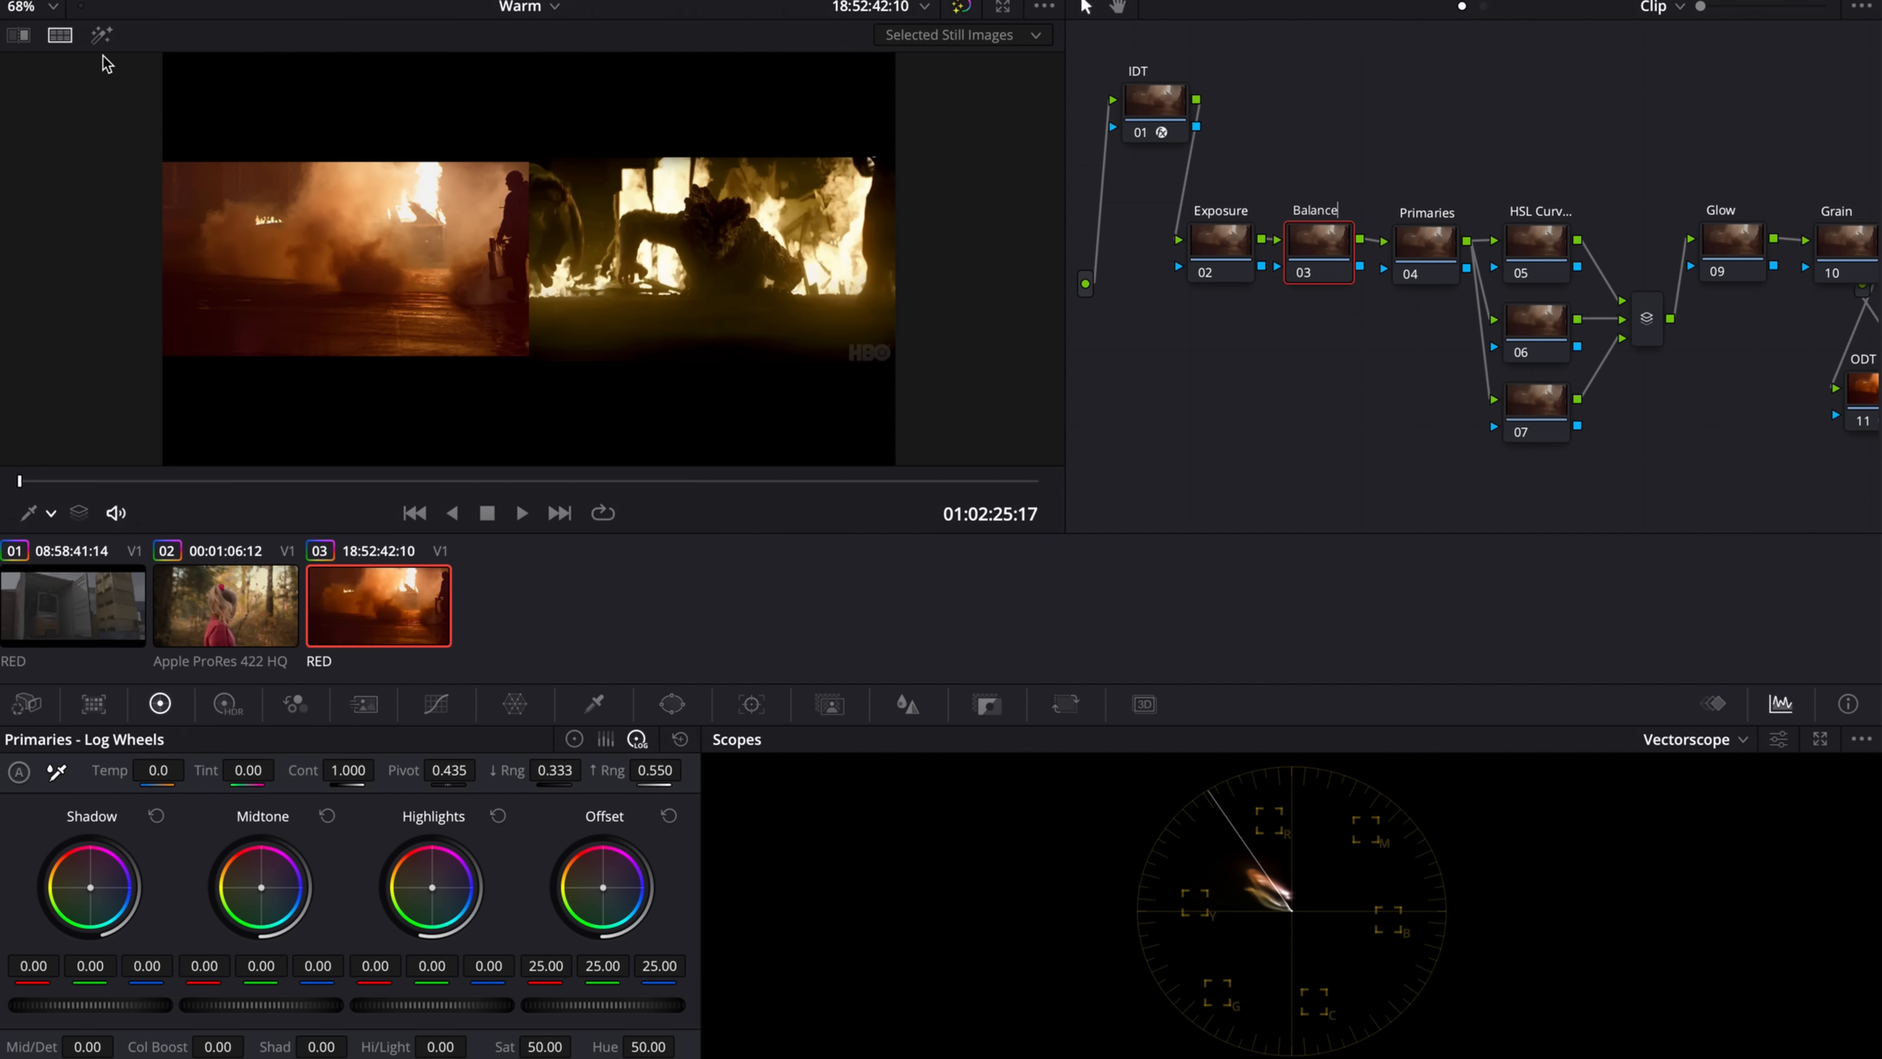
- Preview the fire clip full frame and move the playhead to the dark frame at 01:04:05:04
click(59, 36)
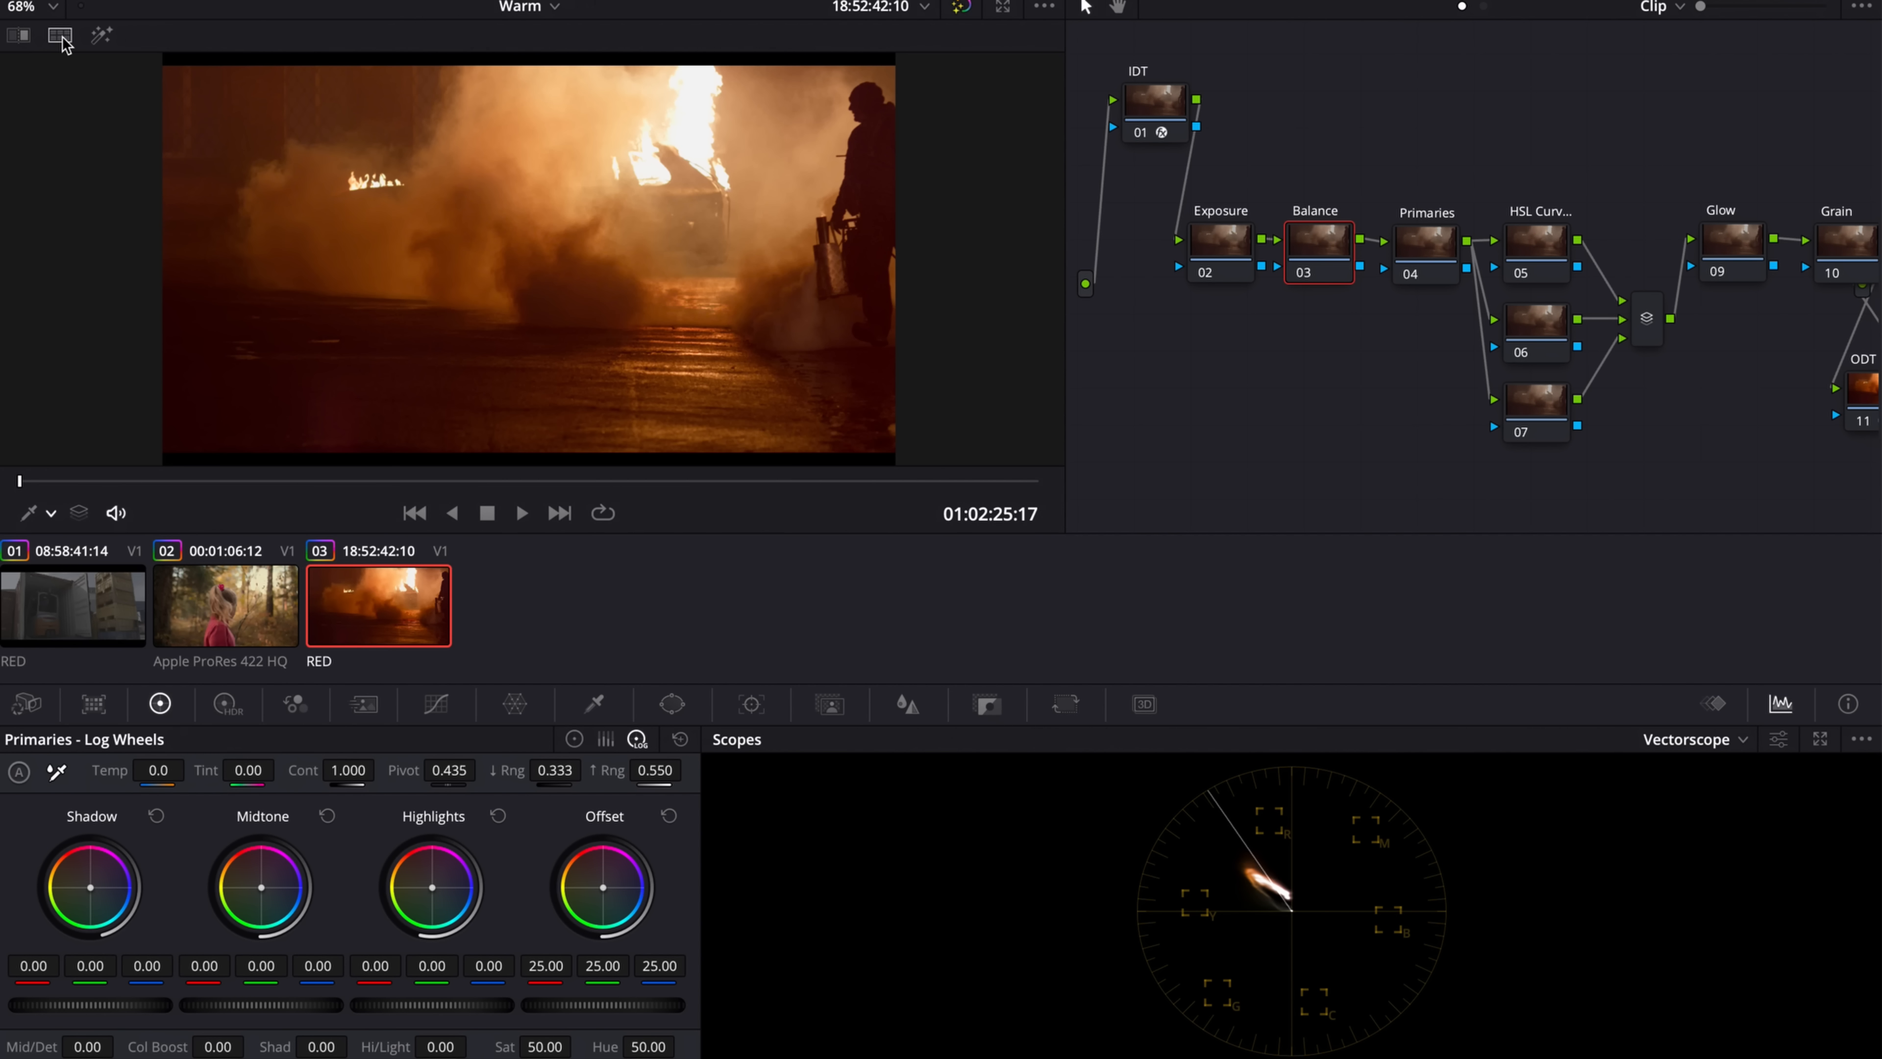
click(387, 481)
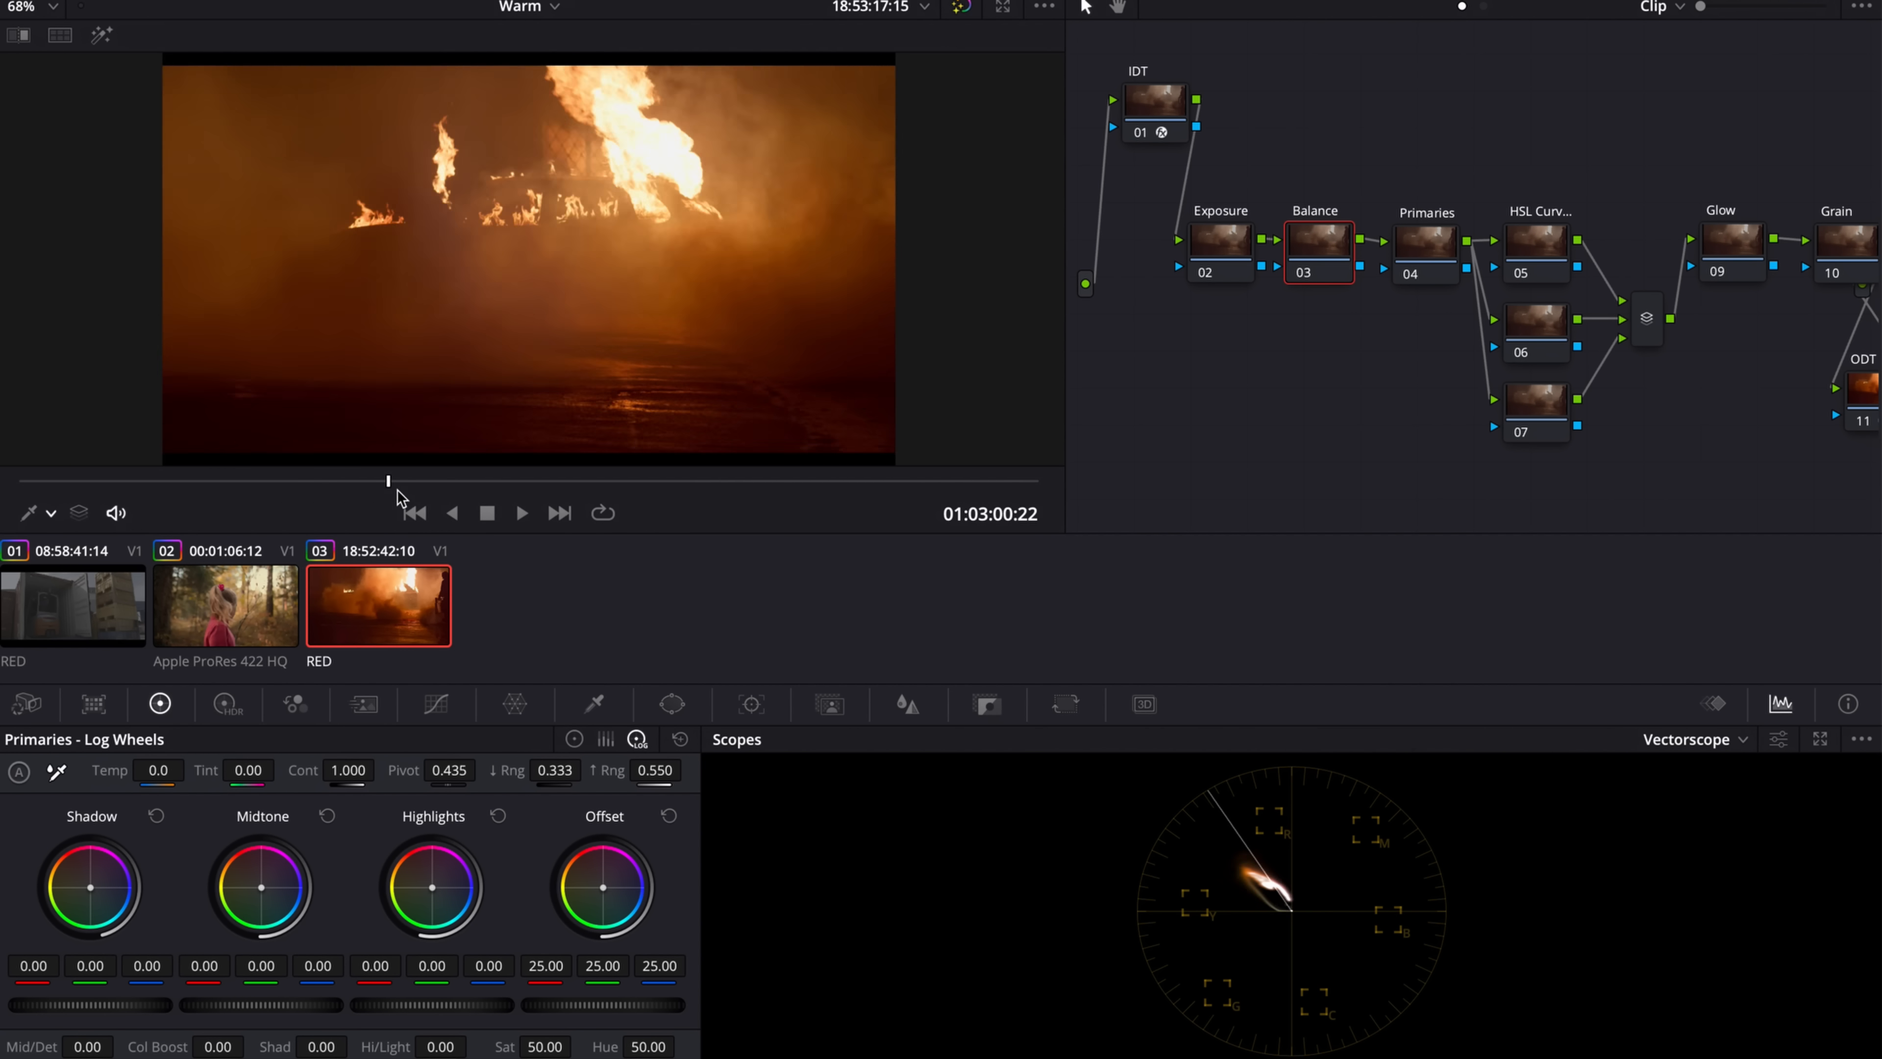
mouse_move(397, 495)
mouse_down()
mouse_move(444, 489)
mouse_move(197, 487)
mouse_move(992, 486)
mouse_up()
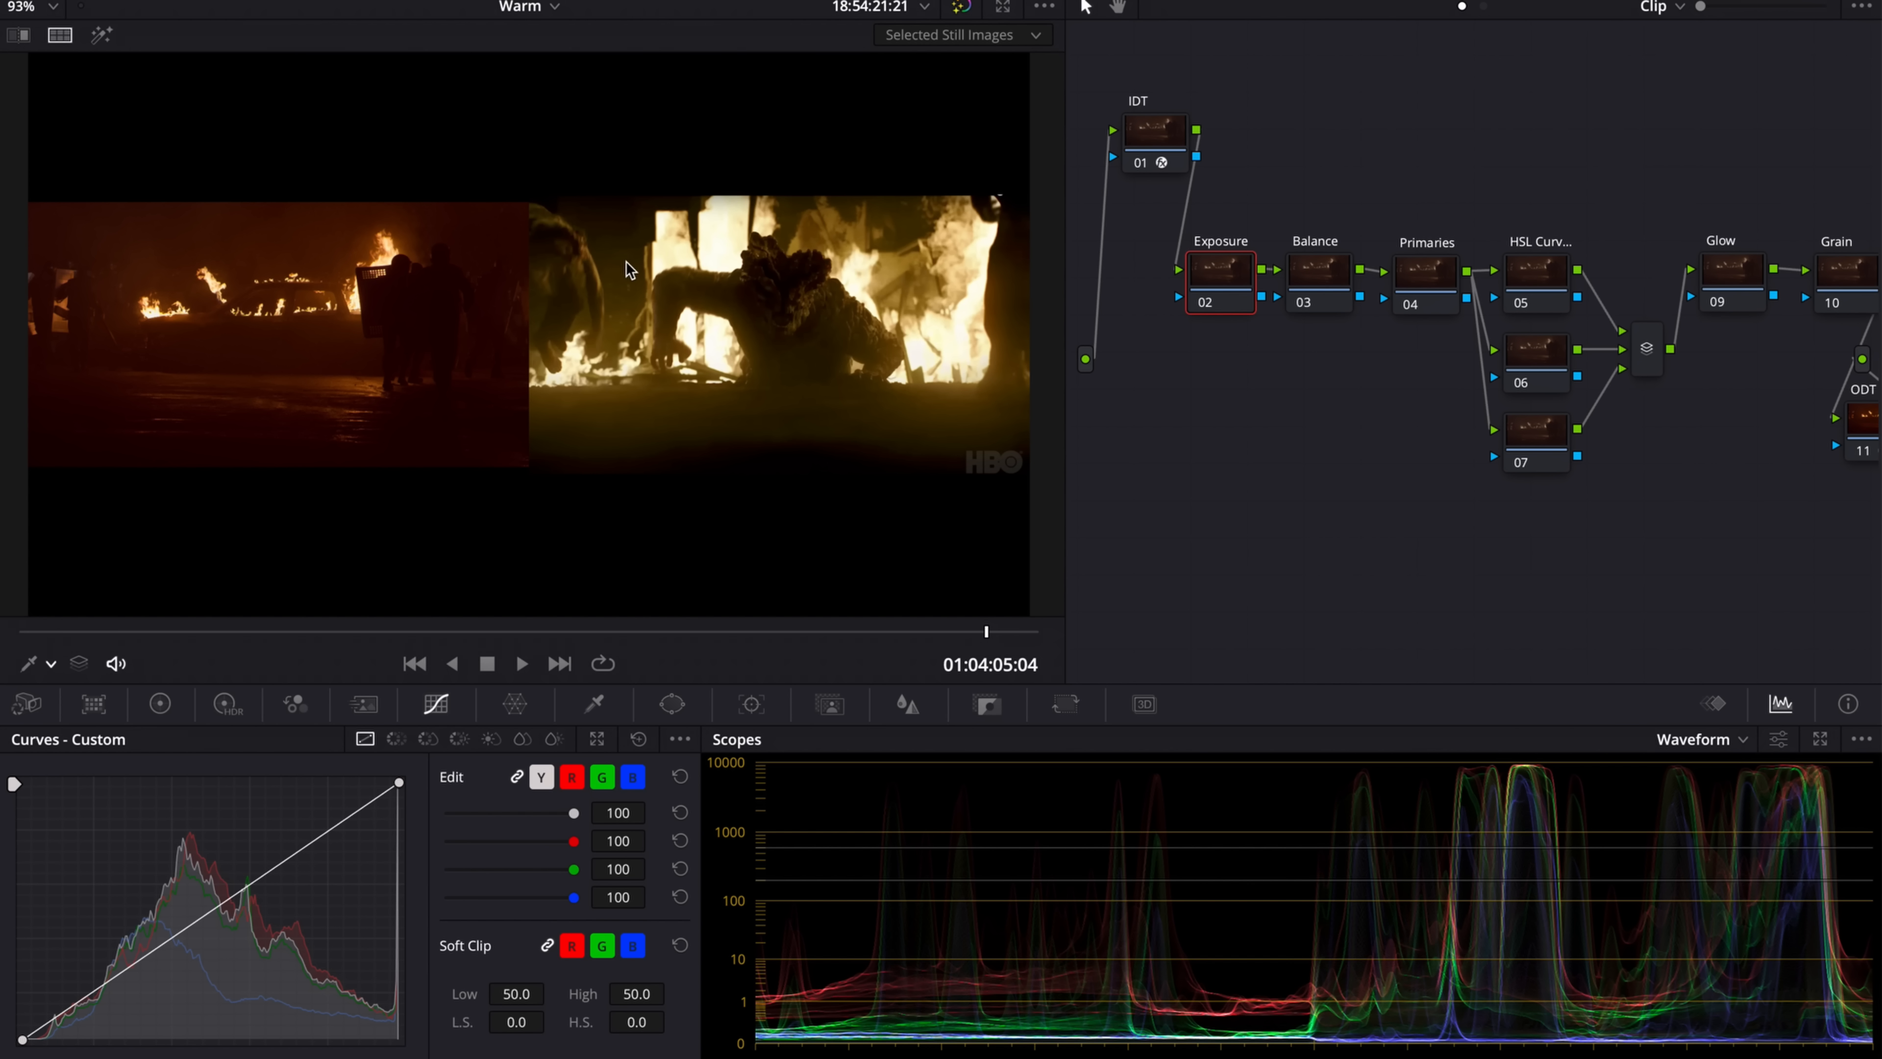
- Raise the Exposure node's HDR Global exposure to 0.50 and fine-tune it to 0.44
click(226, 704)
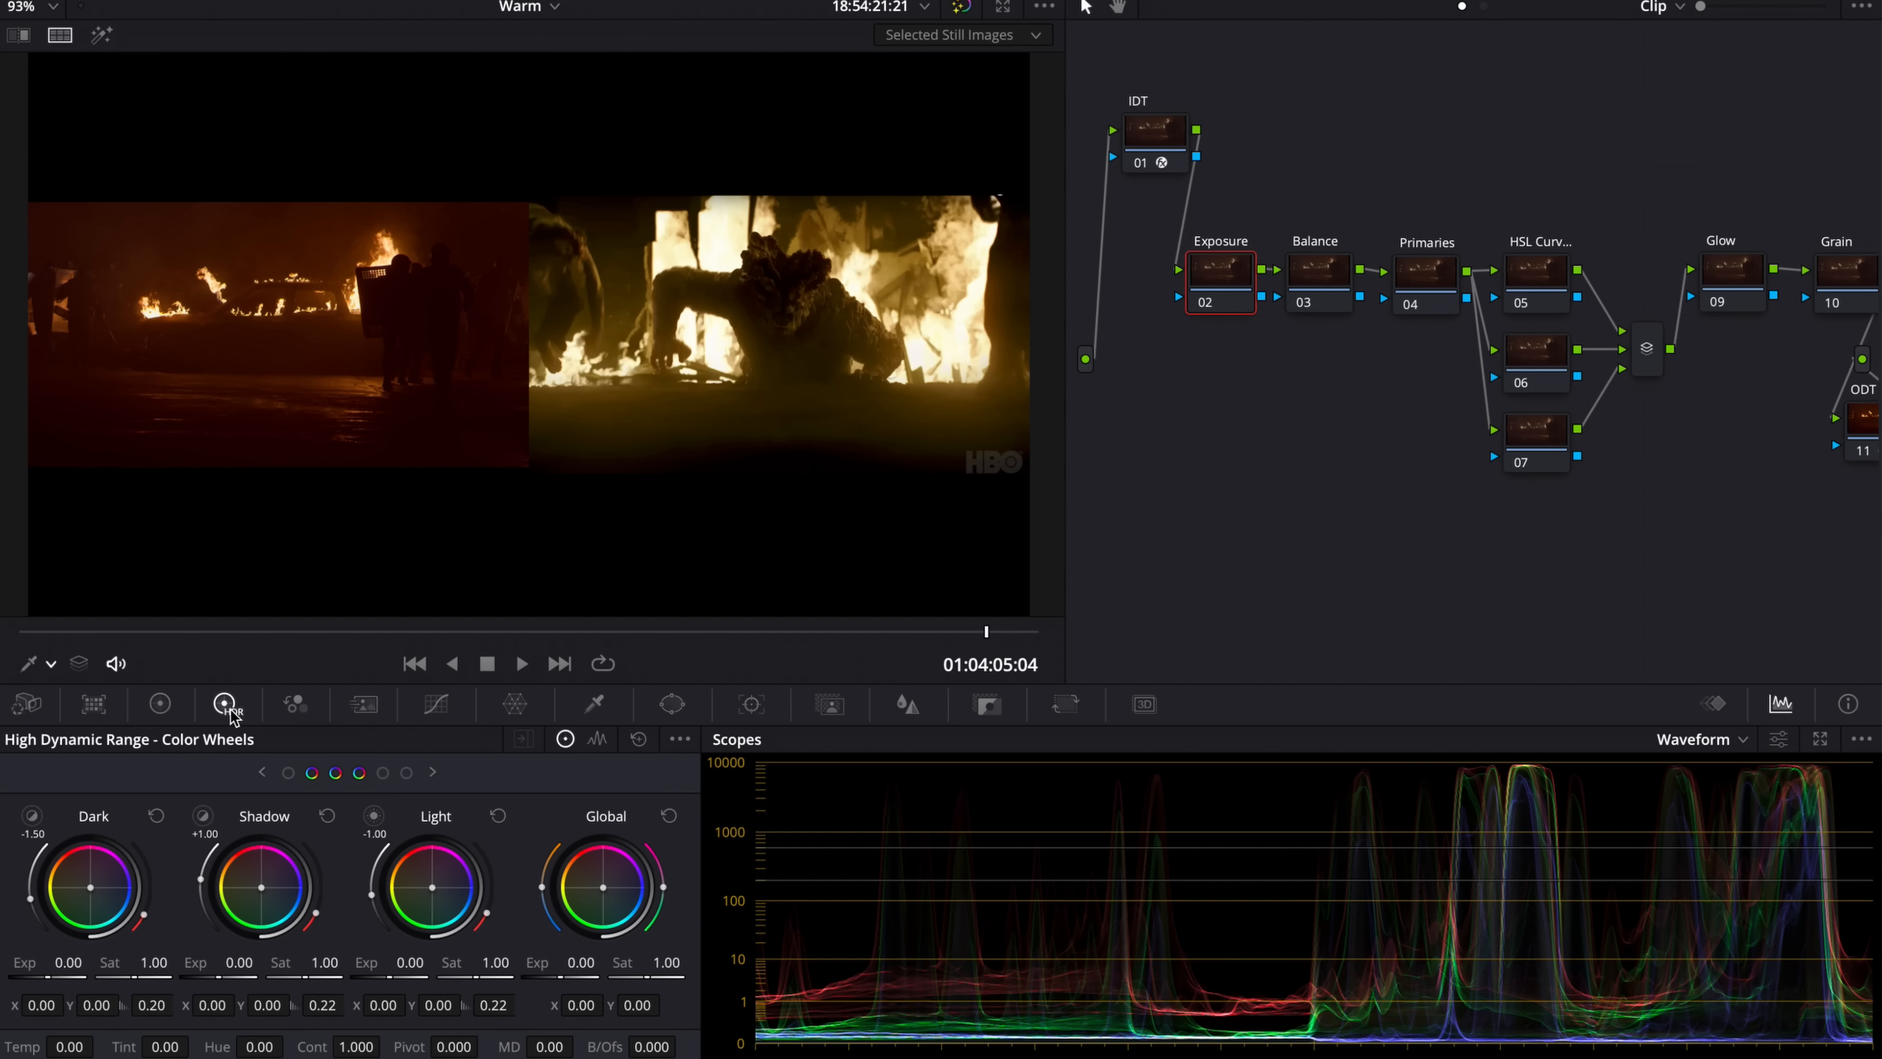
click(581, 964)
key(BackSpace)
key(BackSpace)
key(BackSpace)
key(BackSpace)
text(.5)
key(Return)
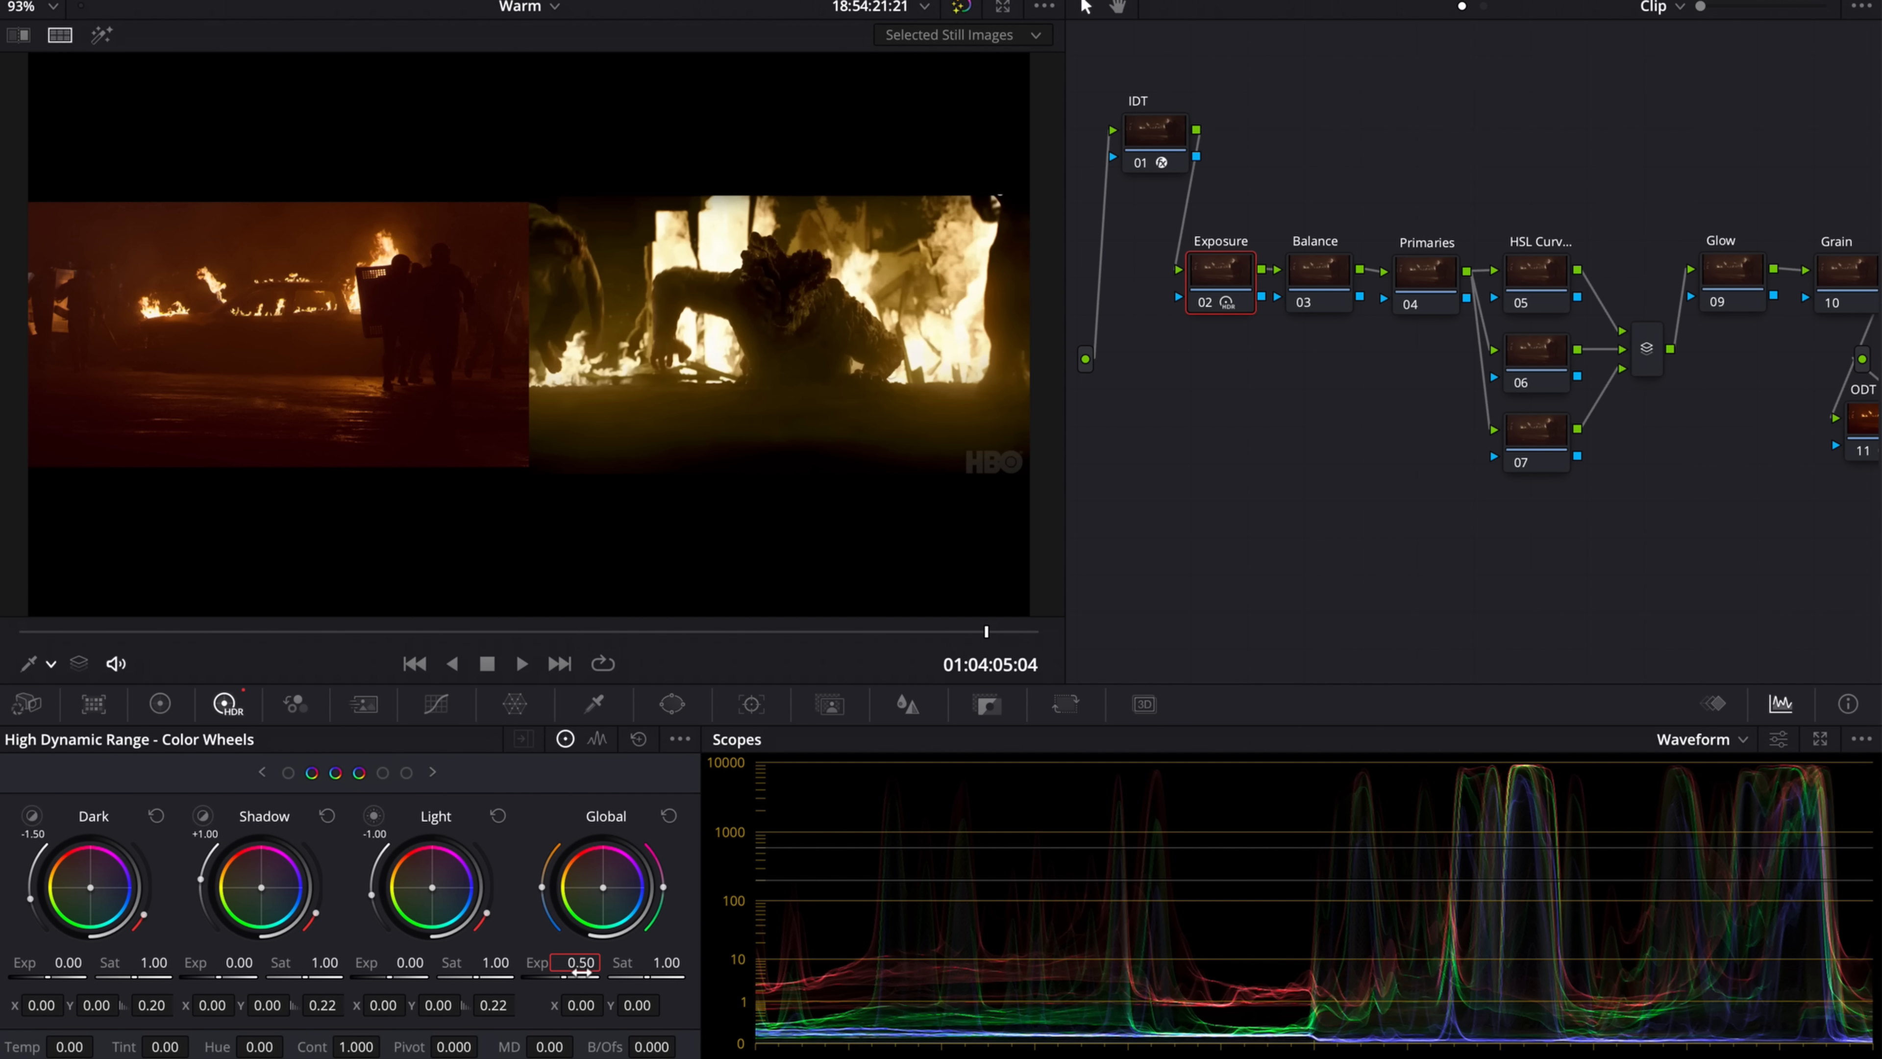
mouse_move(581, 973)
mouse_down()
mouse_move(630, 973)
mouse_move(556, 966)
mouse_up()
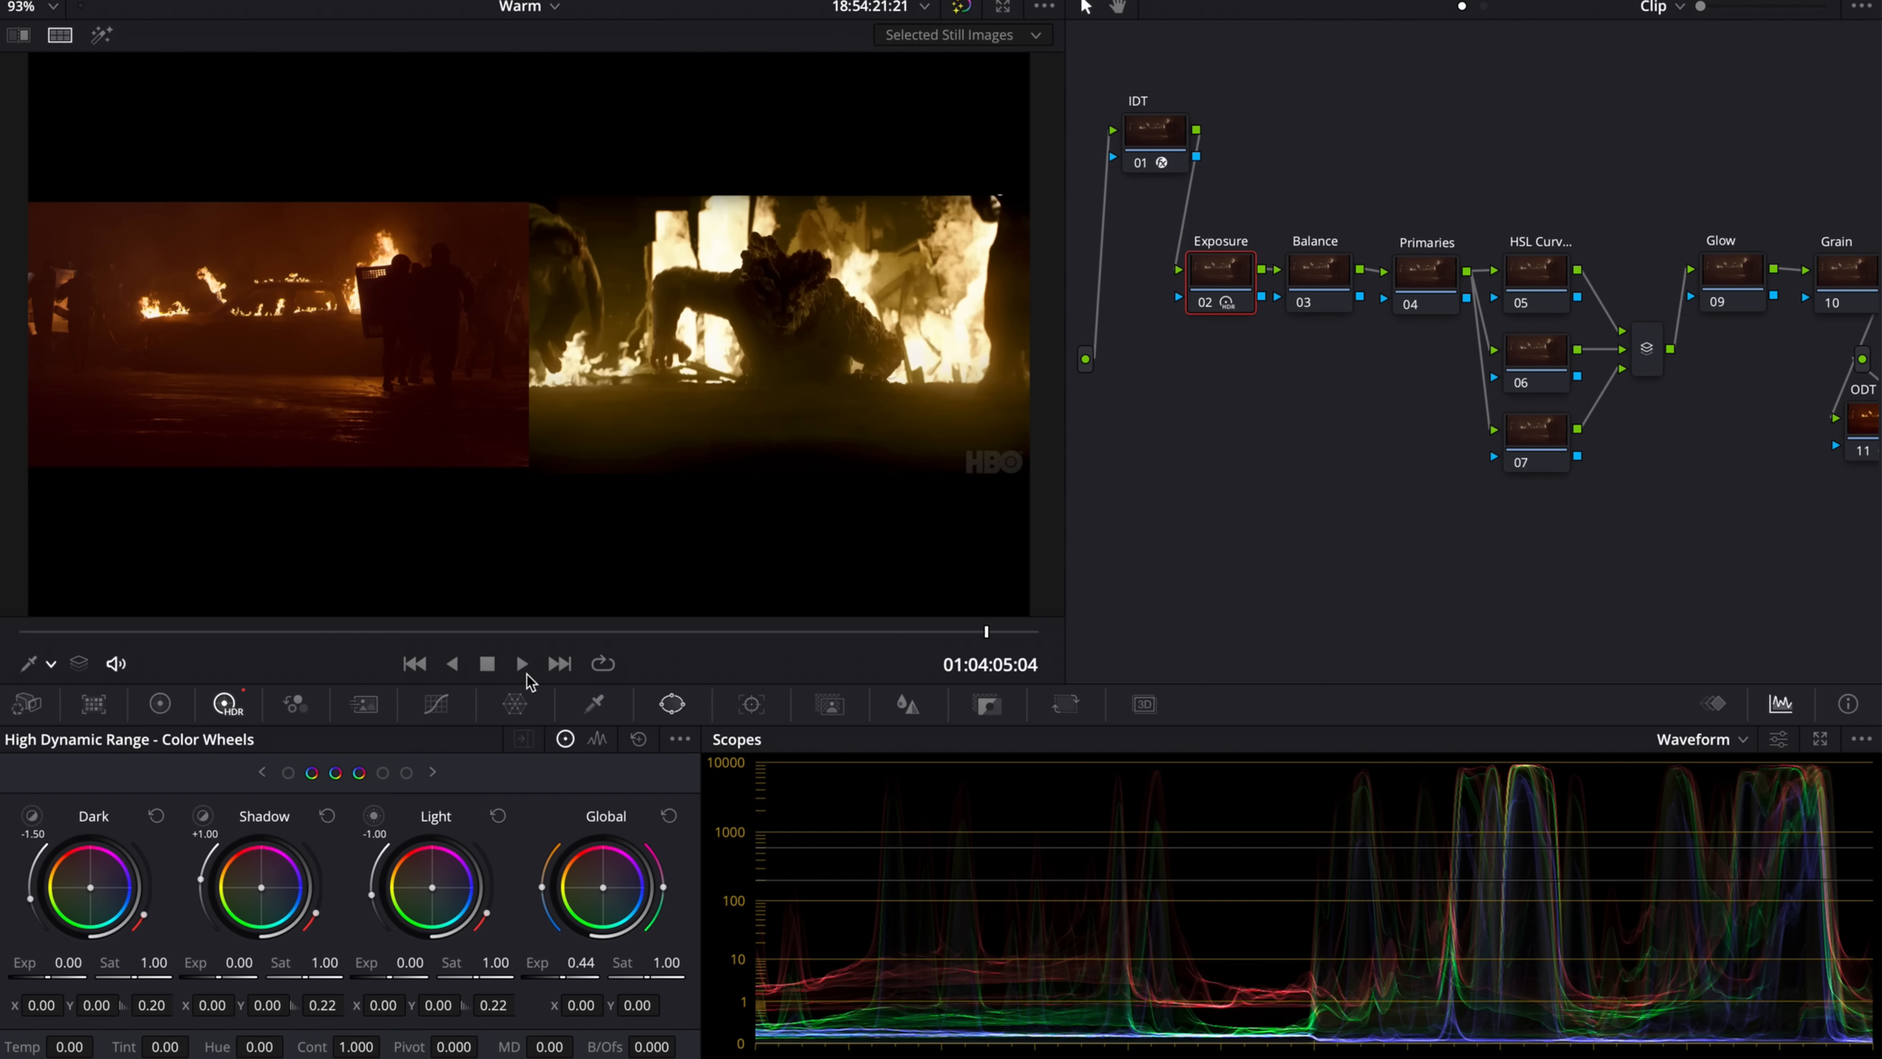
- Lower the Exposure node's Log Shadow wheel to -0.04 on all three channels
click(159, 703)
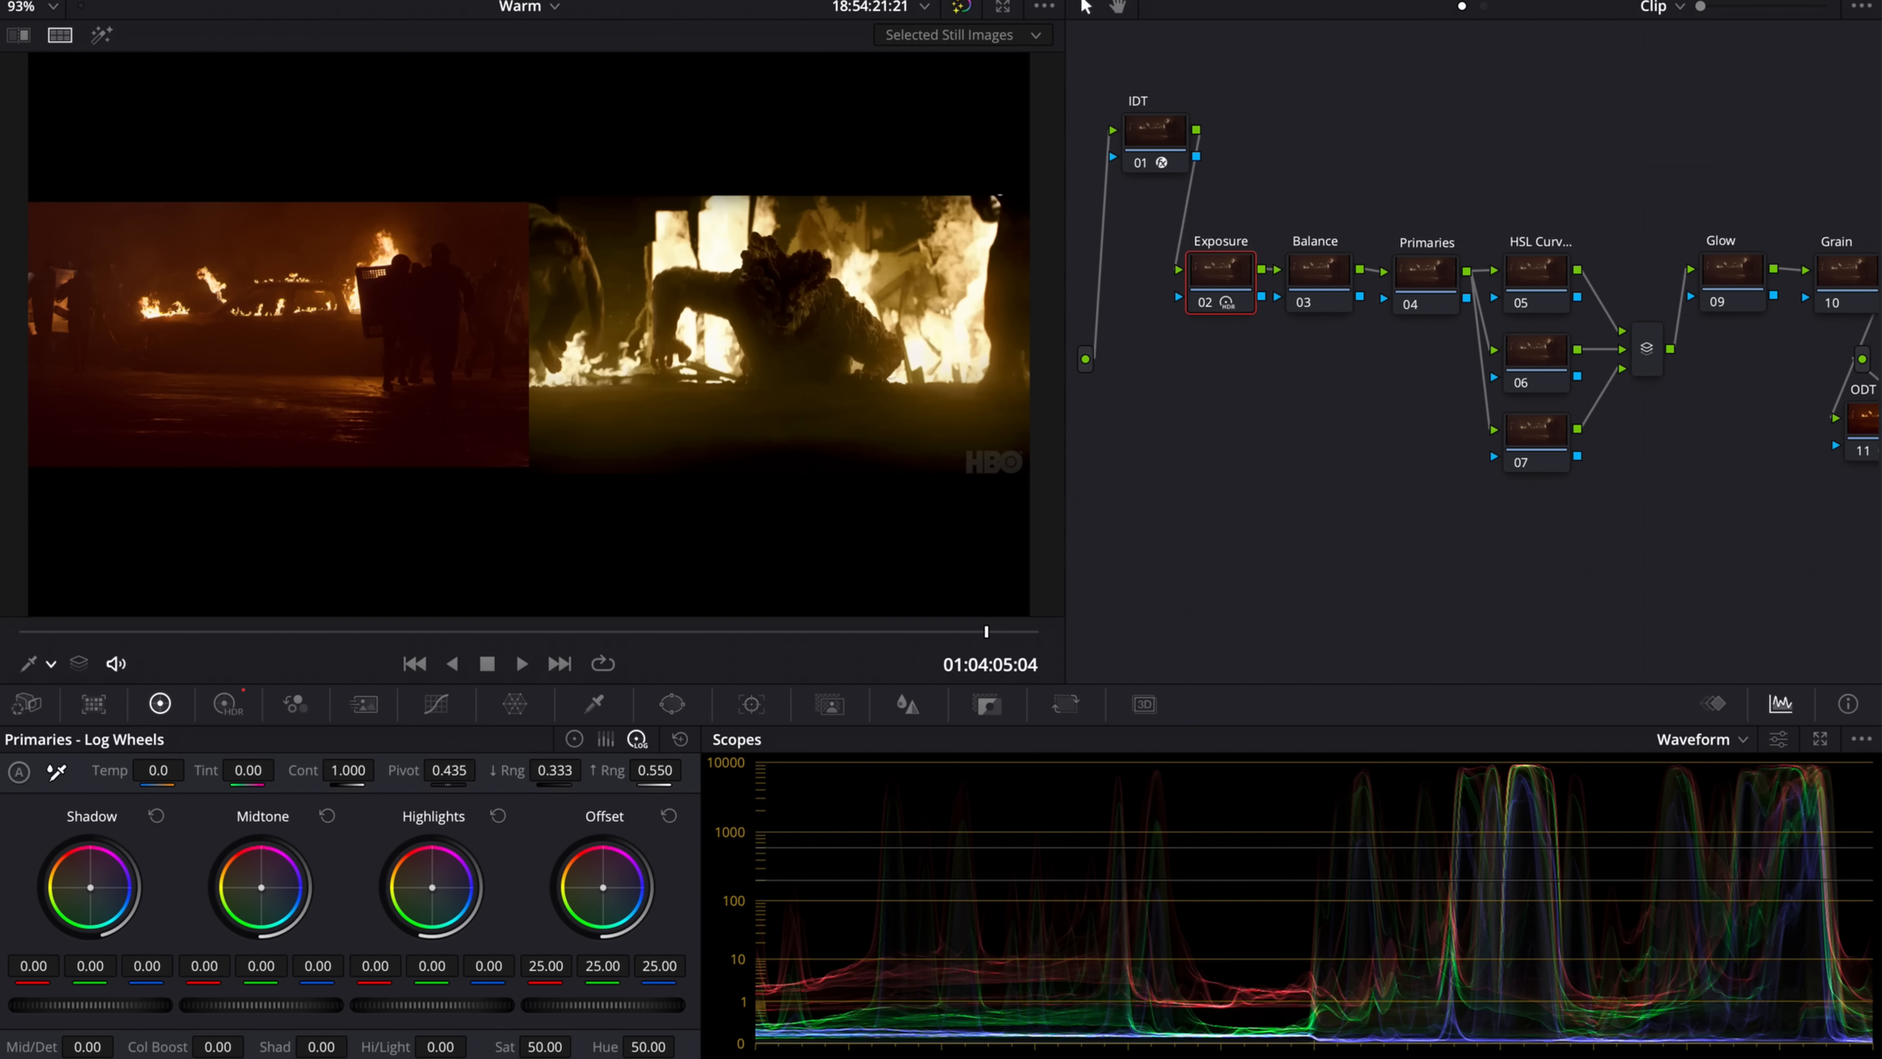
drag(90, 1005, 68, 1005)
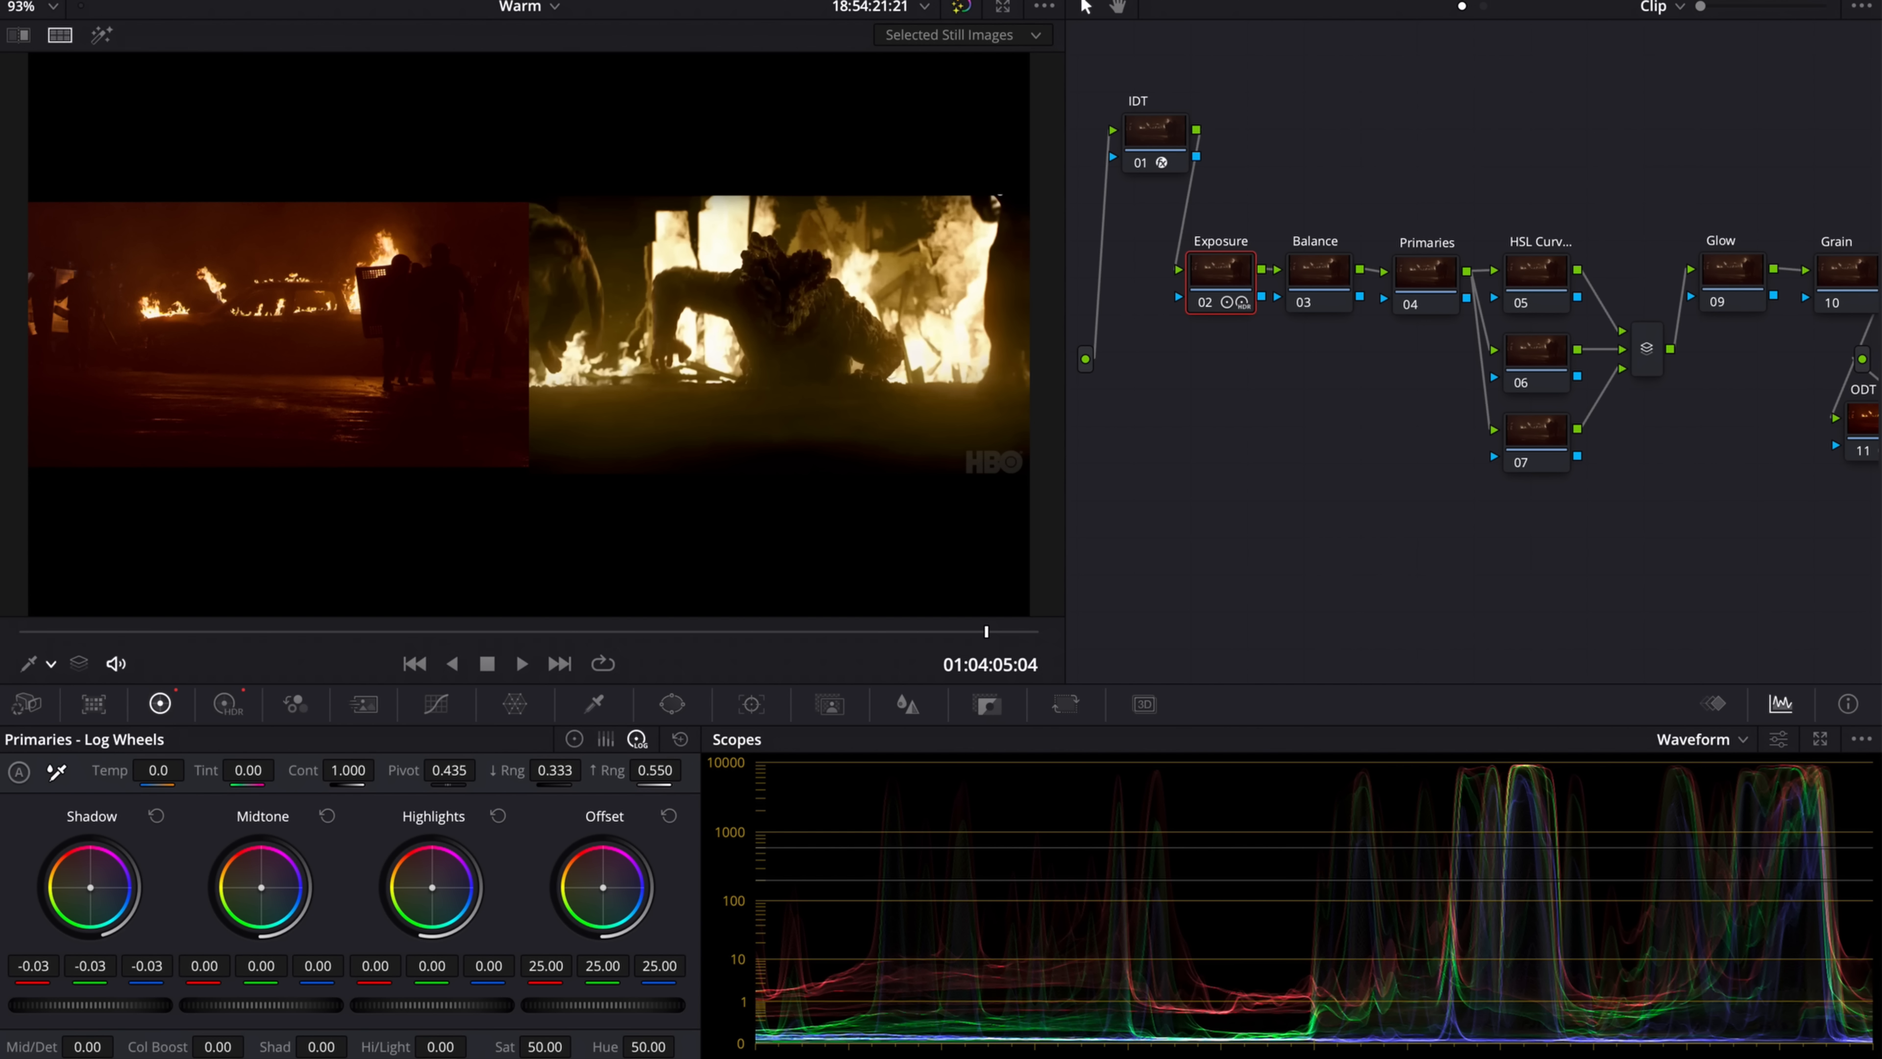
drag(131, 1006, 122, 1006)
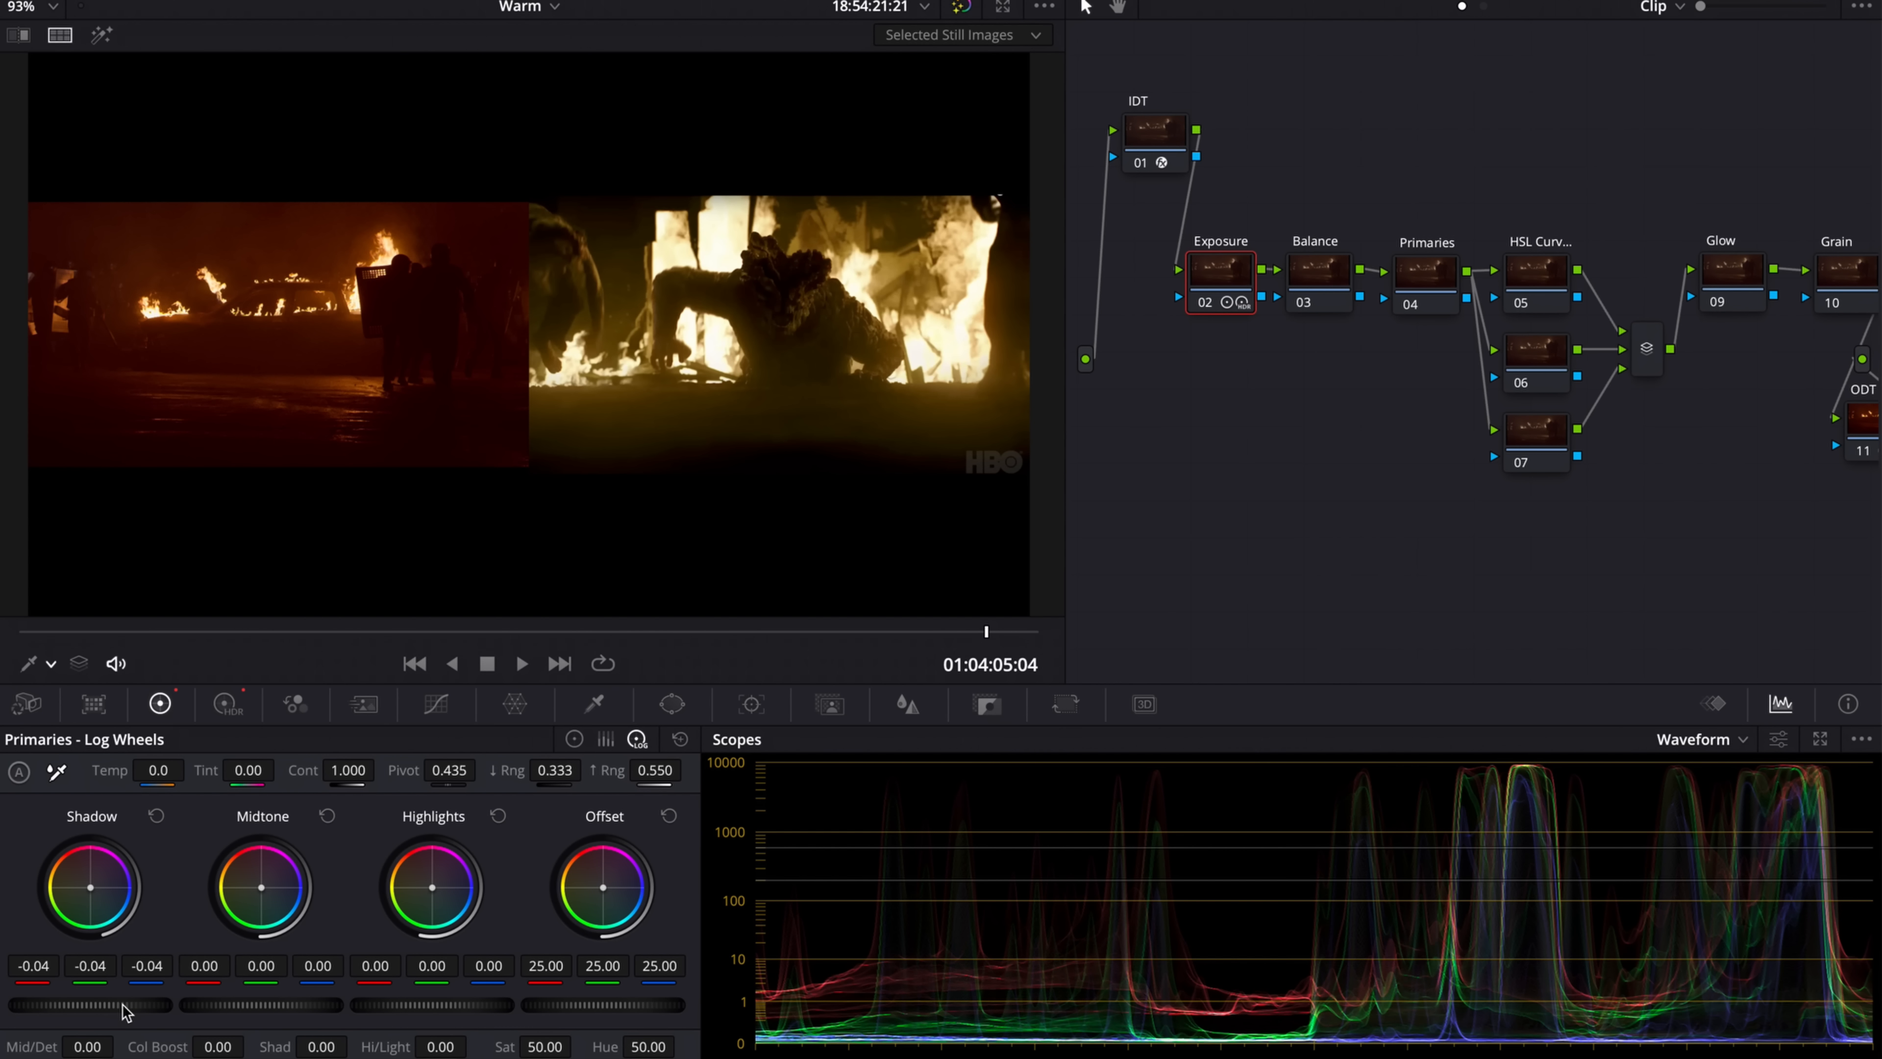
- On the Balance node, use the Vectorscope to shift the Offset to red 19.07, green 26.84 and blue 23.90
click(1328, 285)
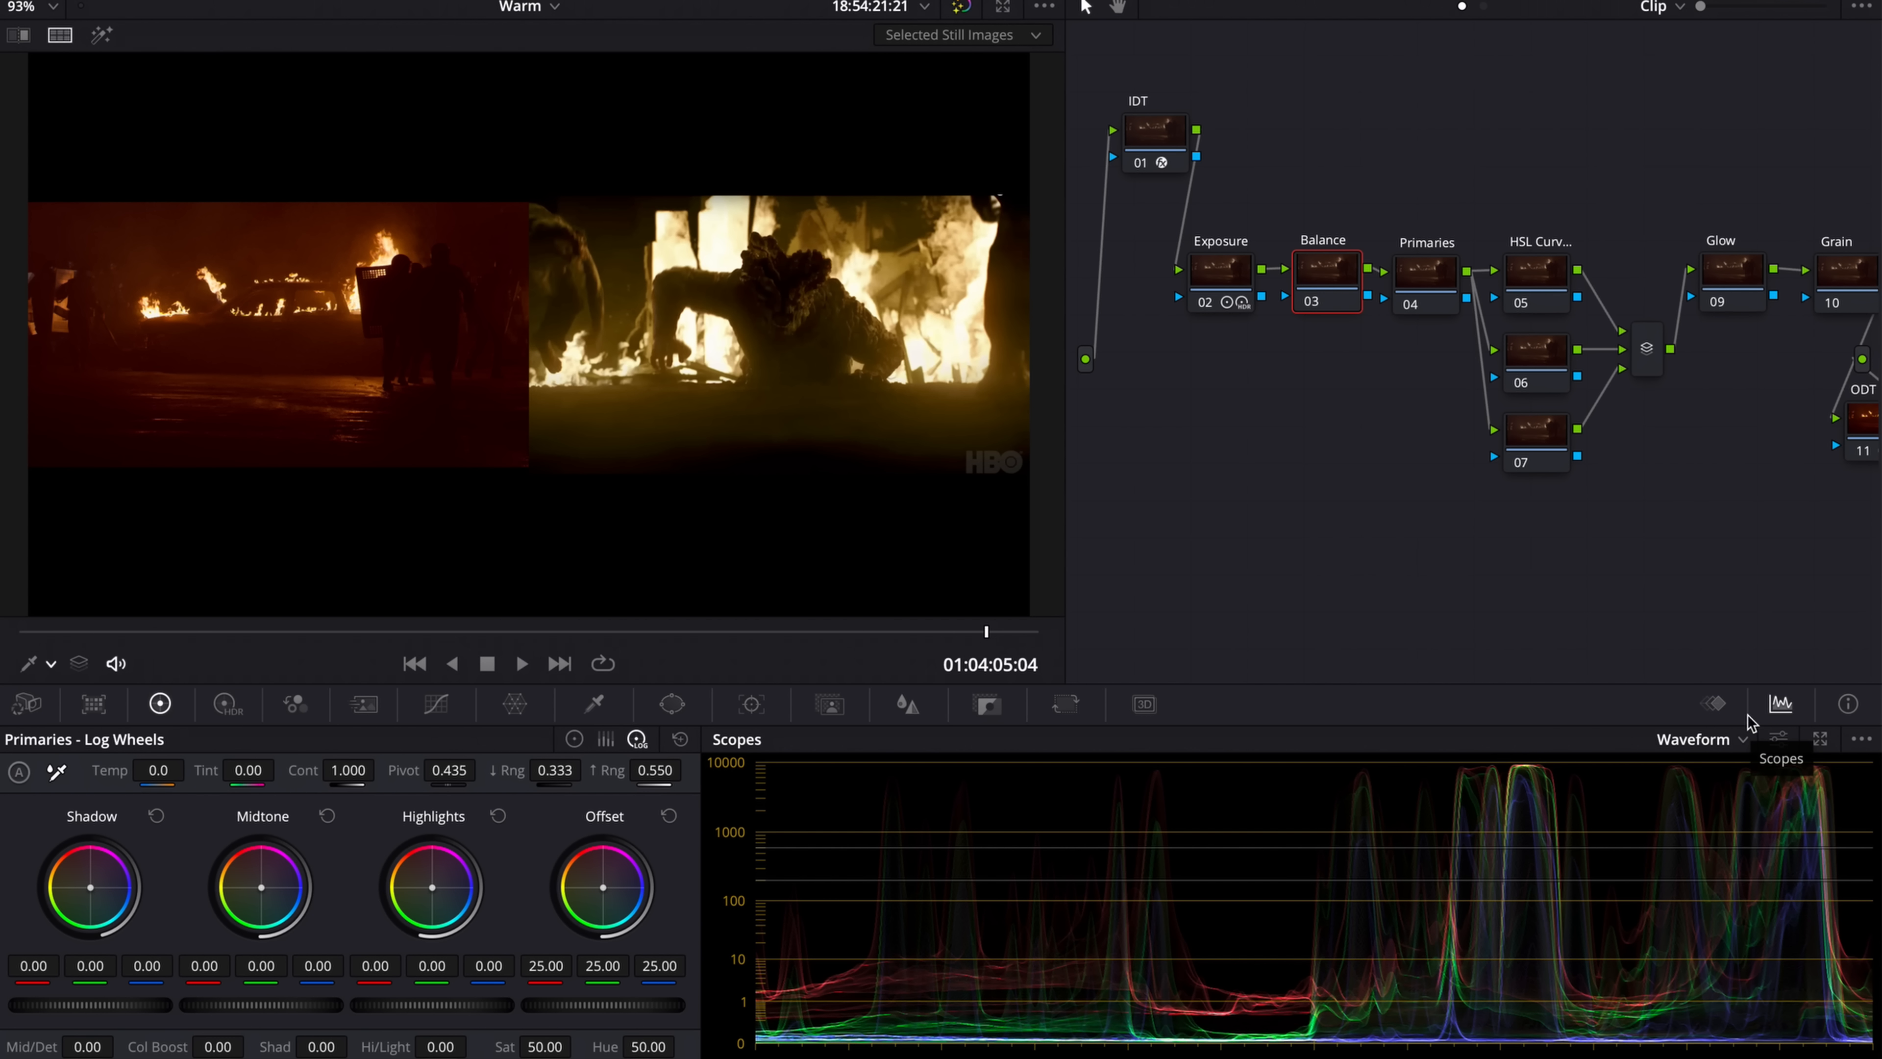
click(1717, 739)
click(1720, 823)
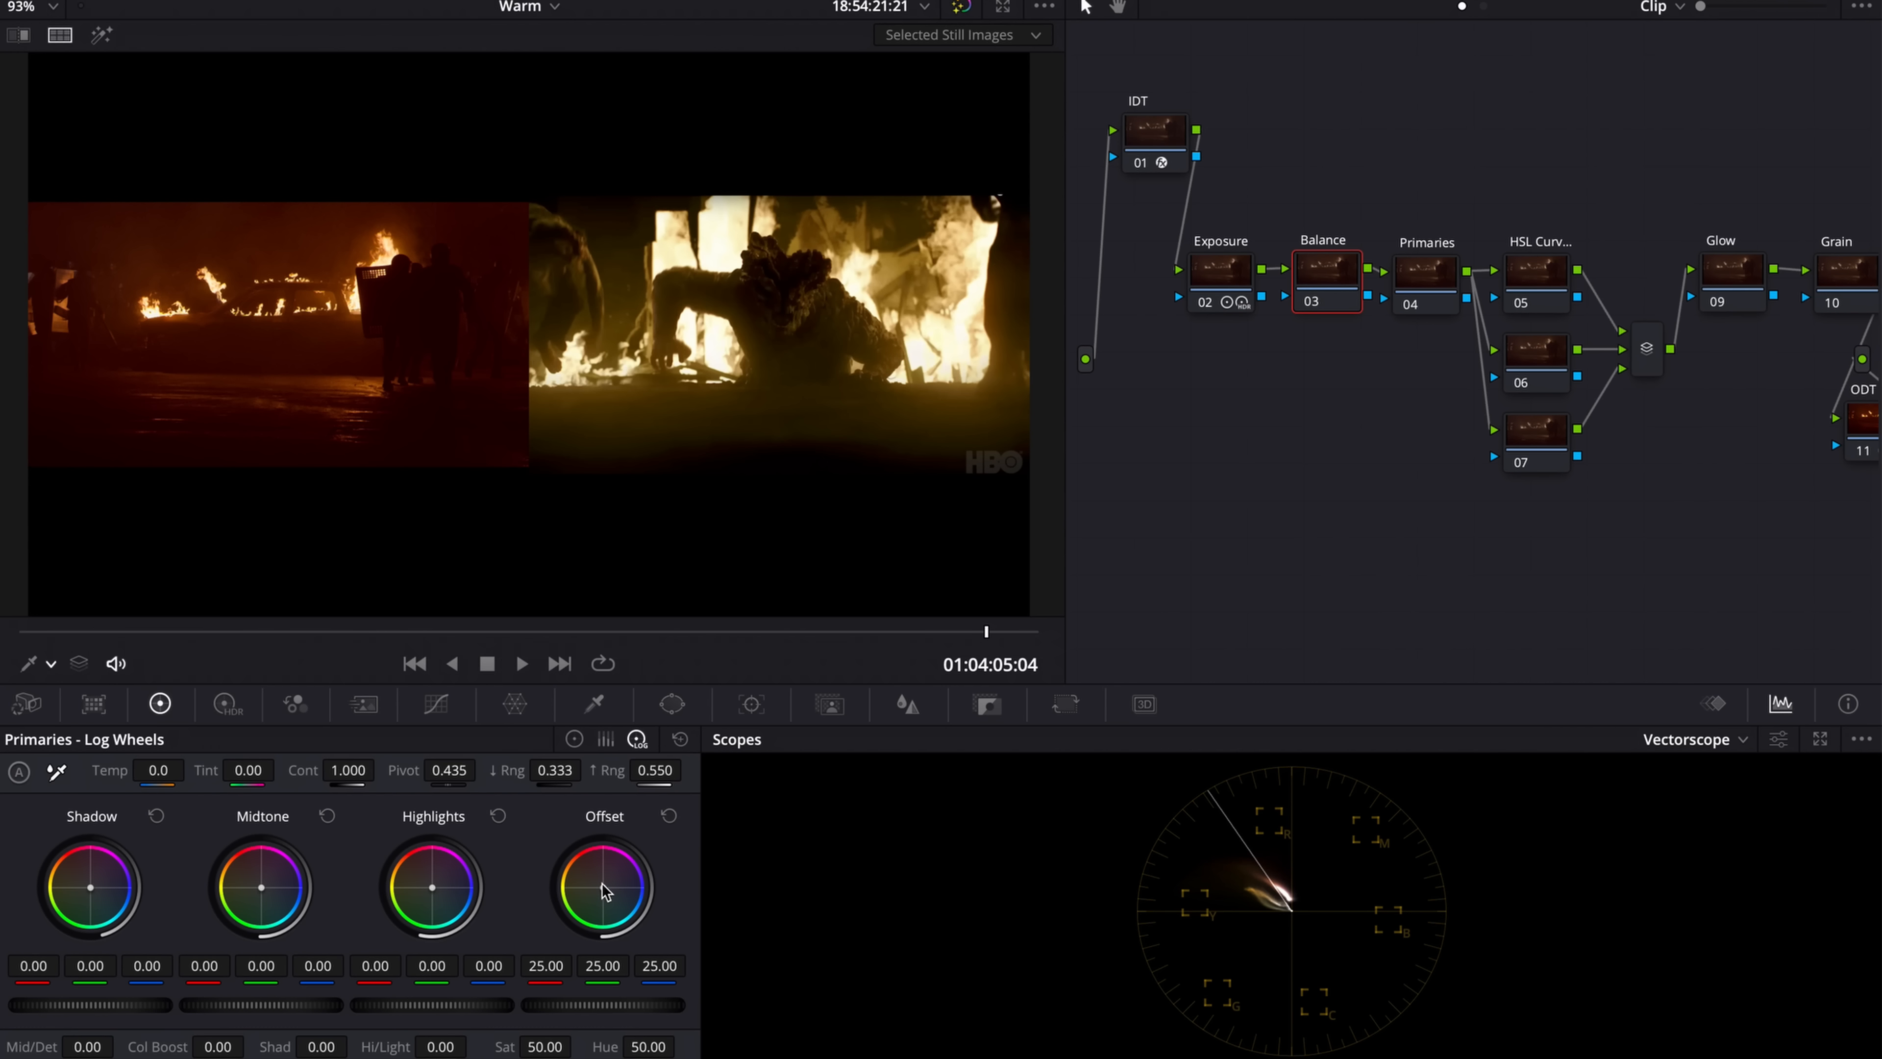
drag(602, 883, 602, 892)
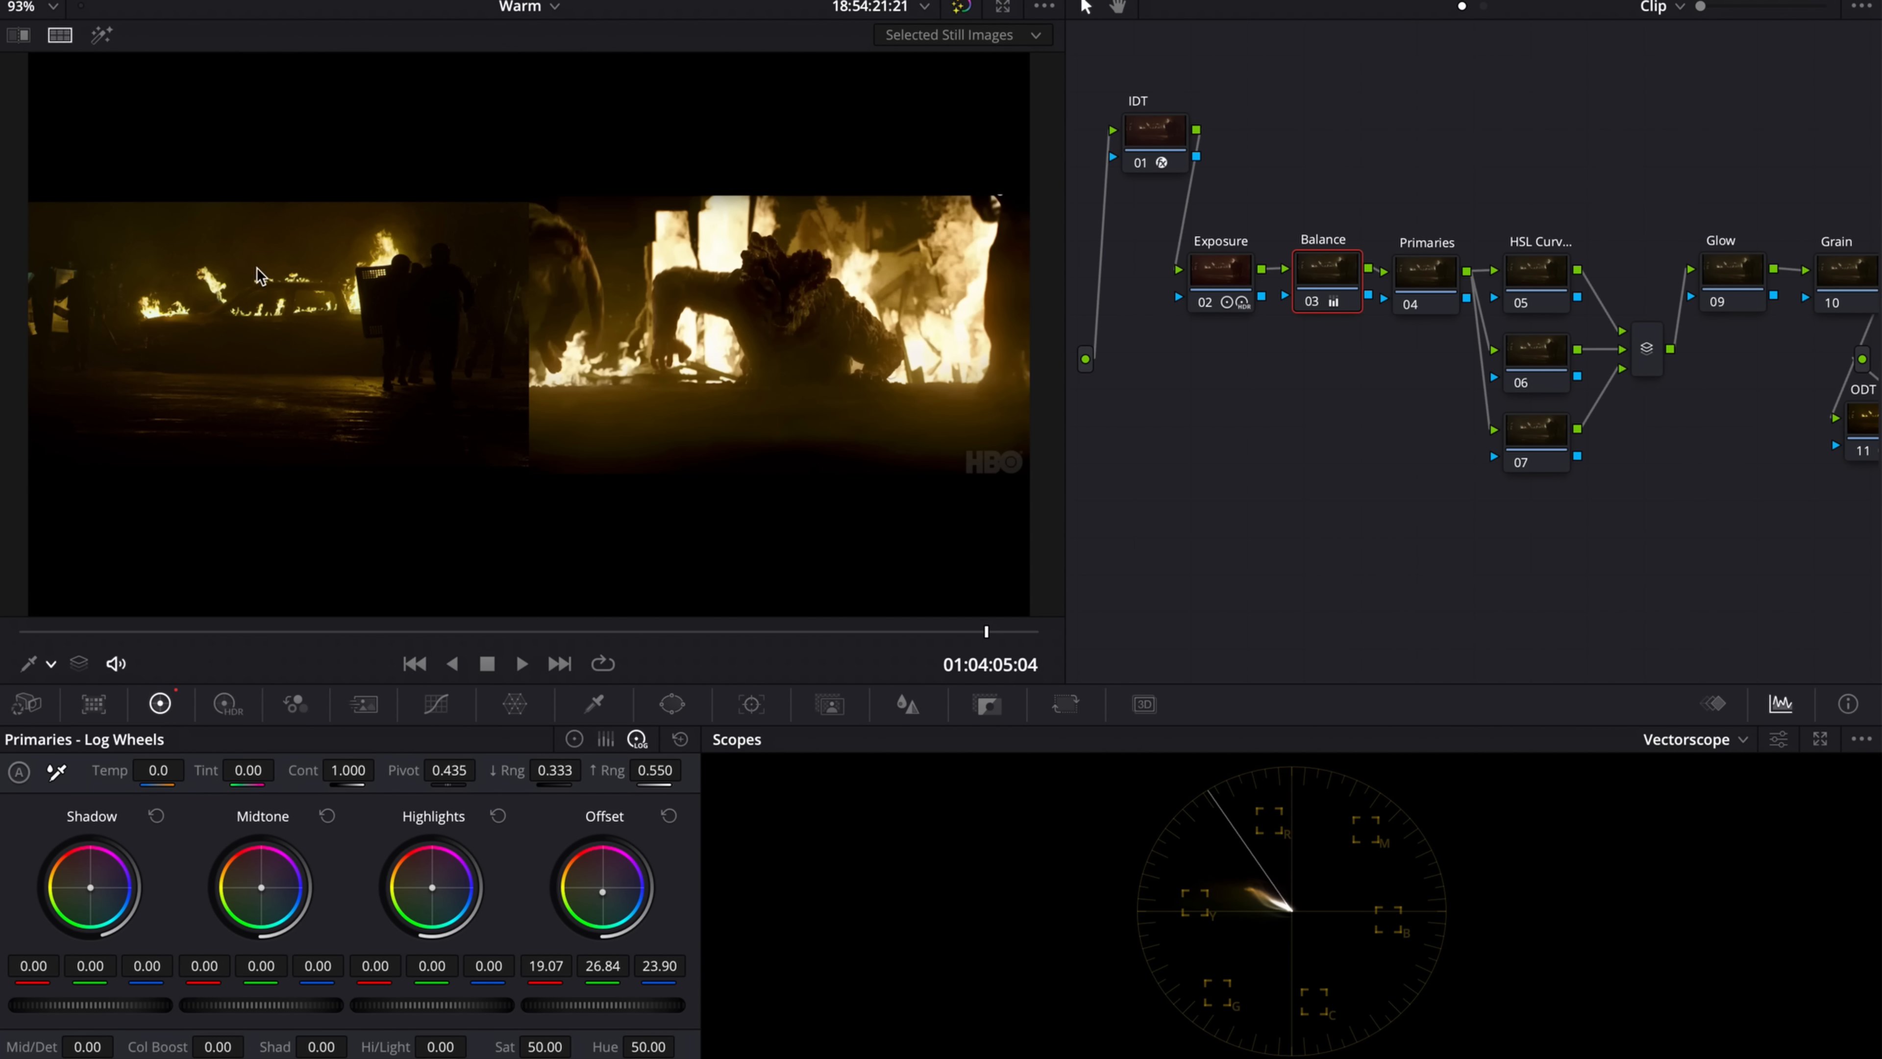
- With the Waveform scope, set the Exposure node's HDR Light zone range to -1.67 and wipe the image against the reference still
click(1676, 740)
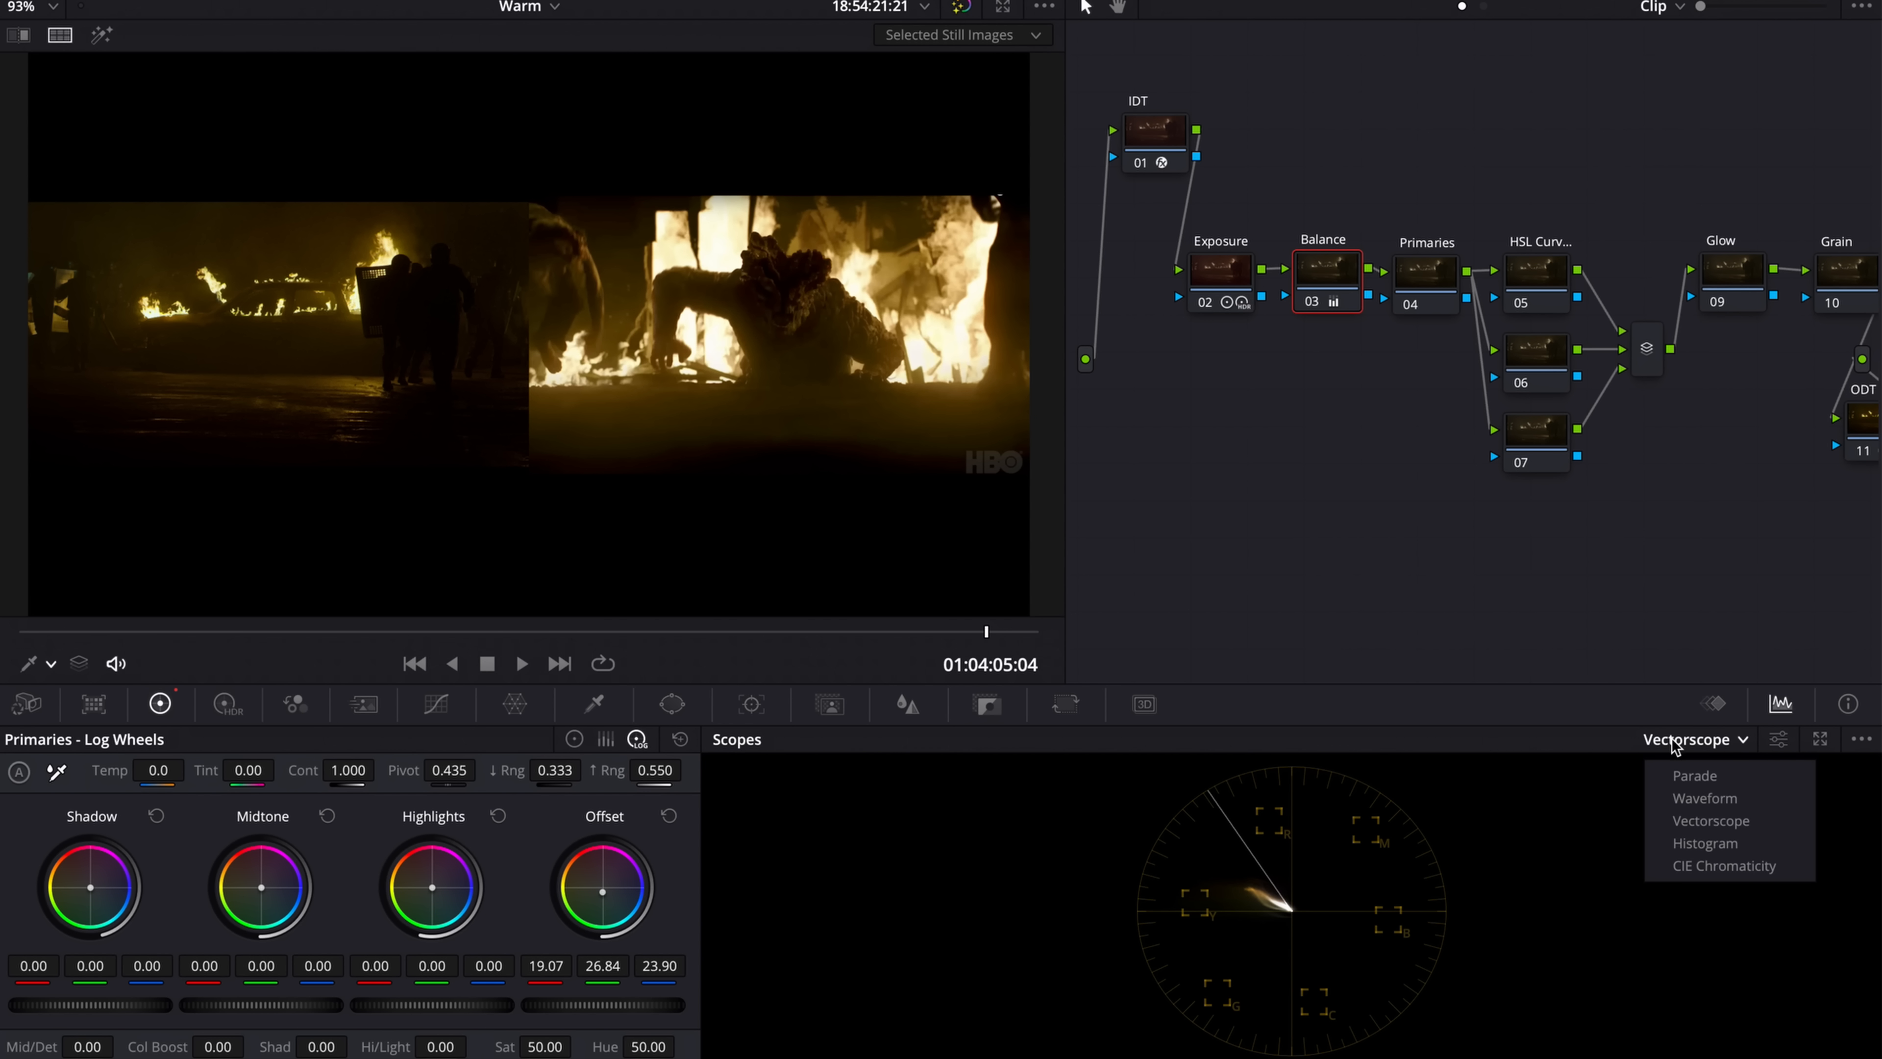
click(1692, 801)
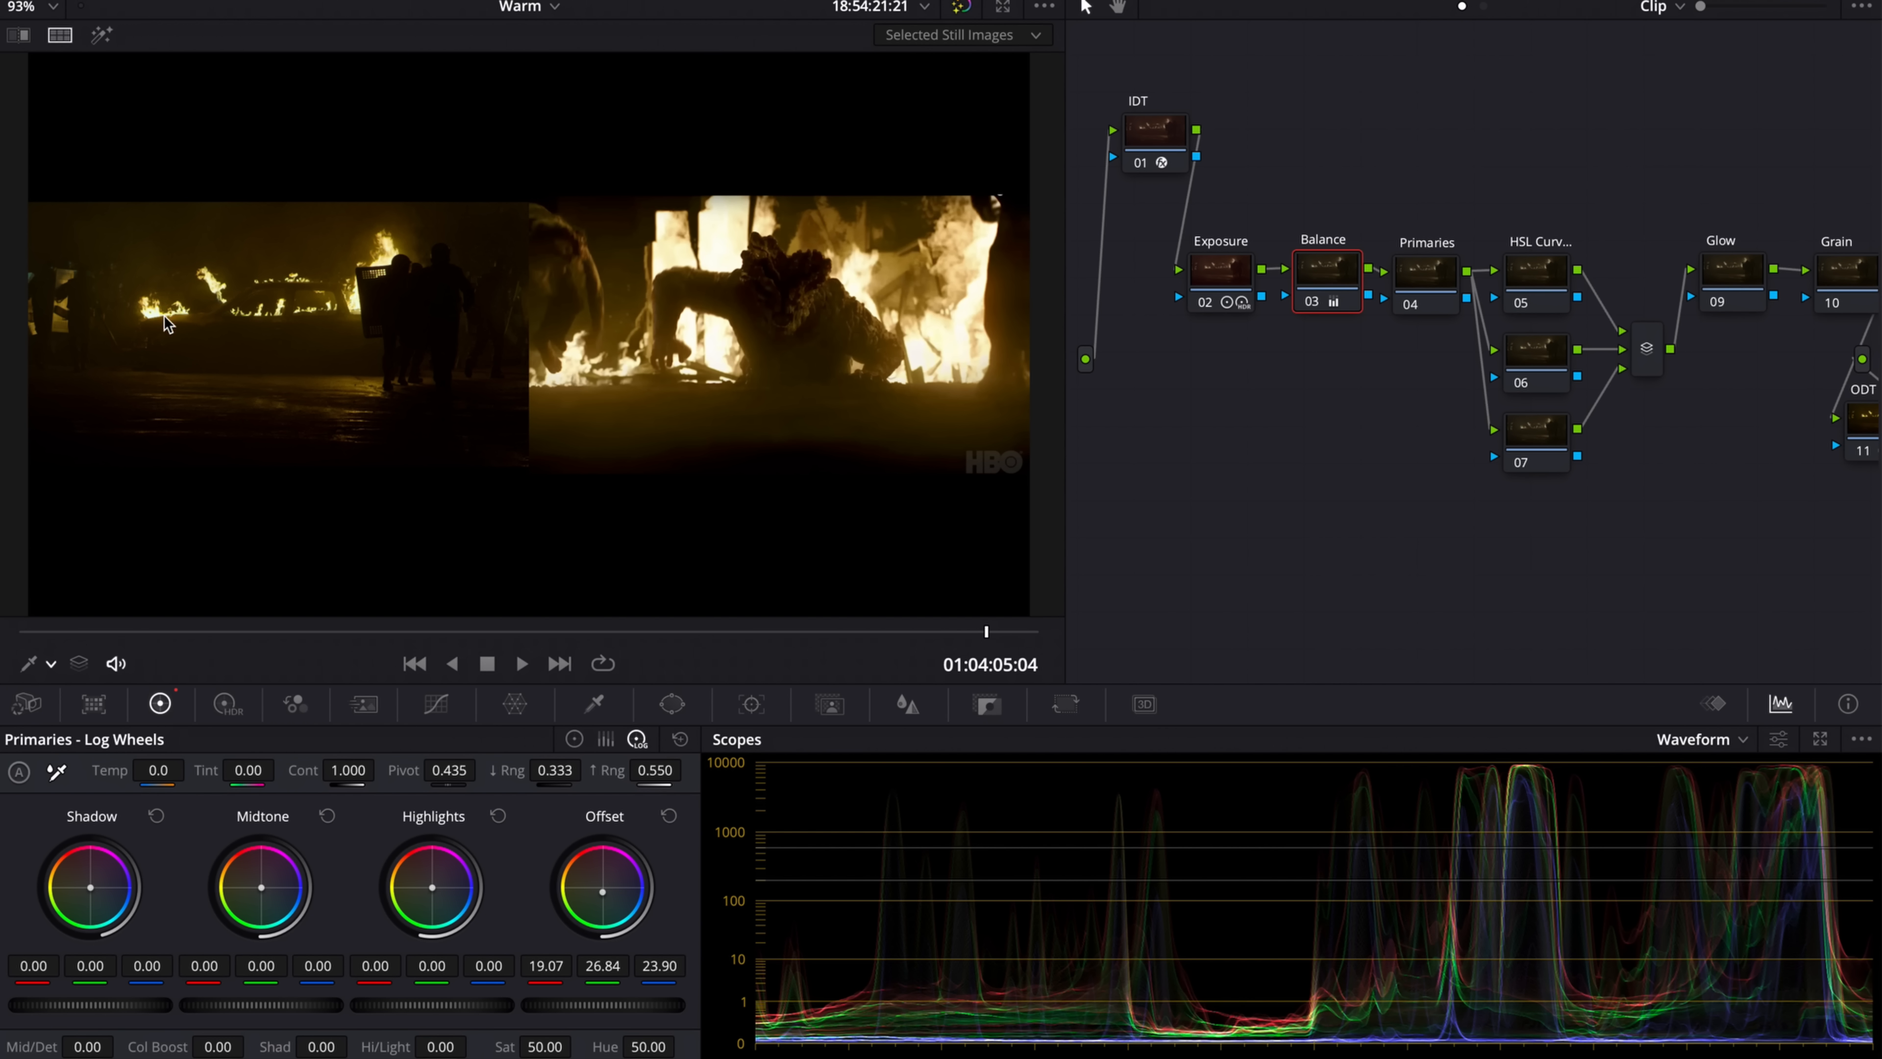
click(1215, 269)
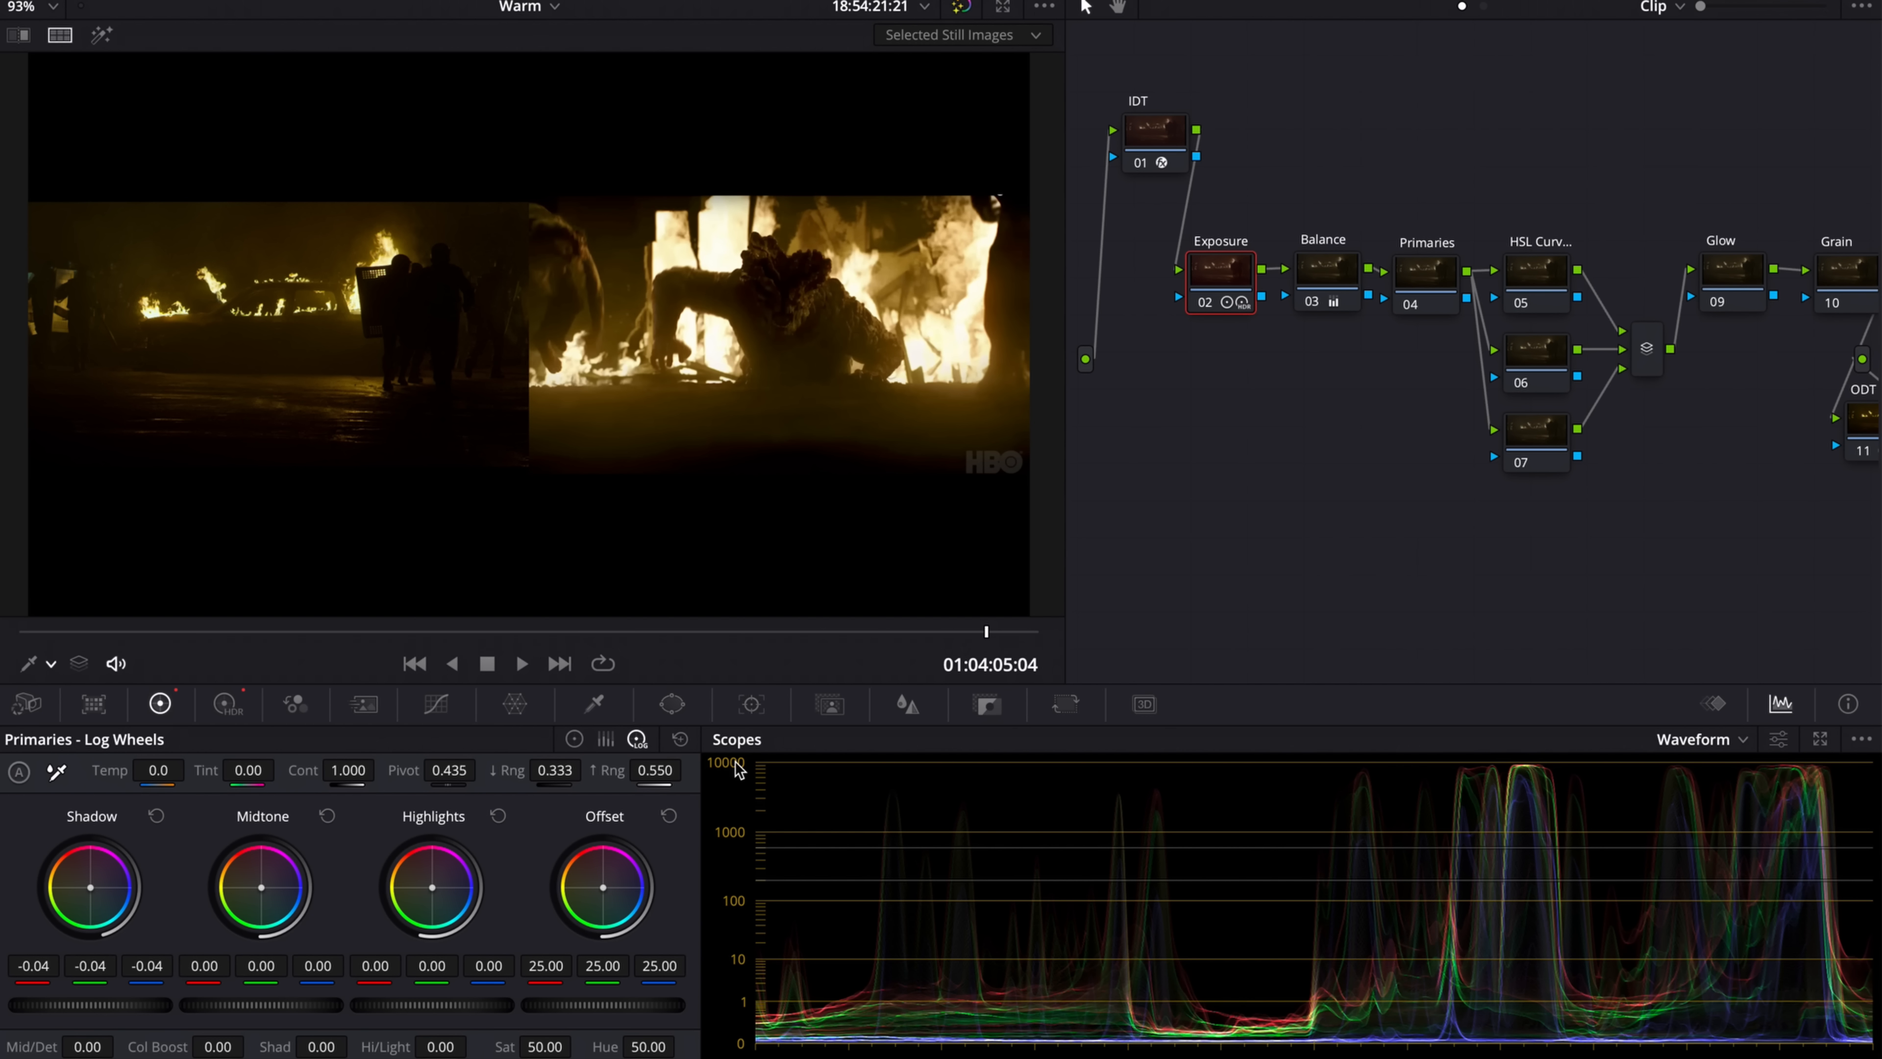
click(236, 708)
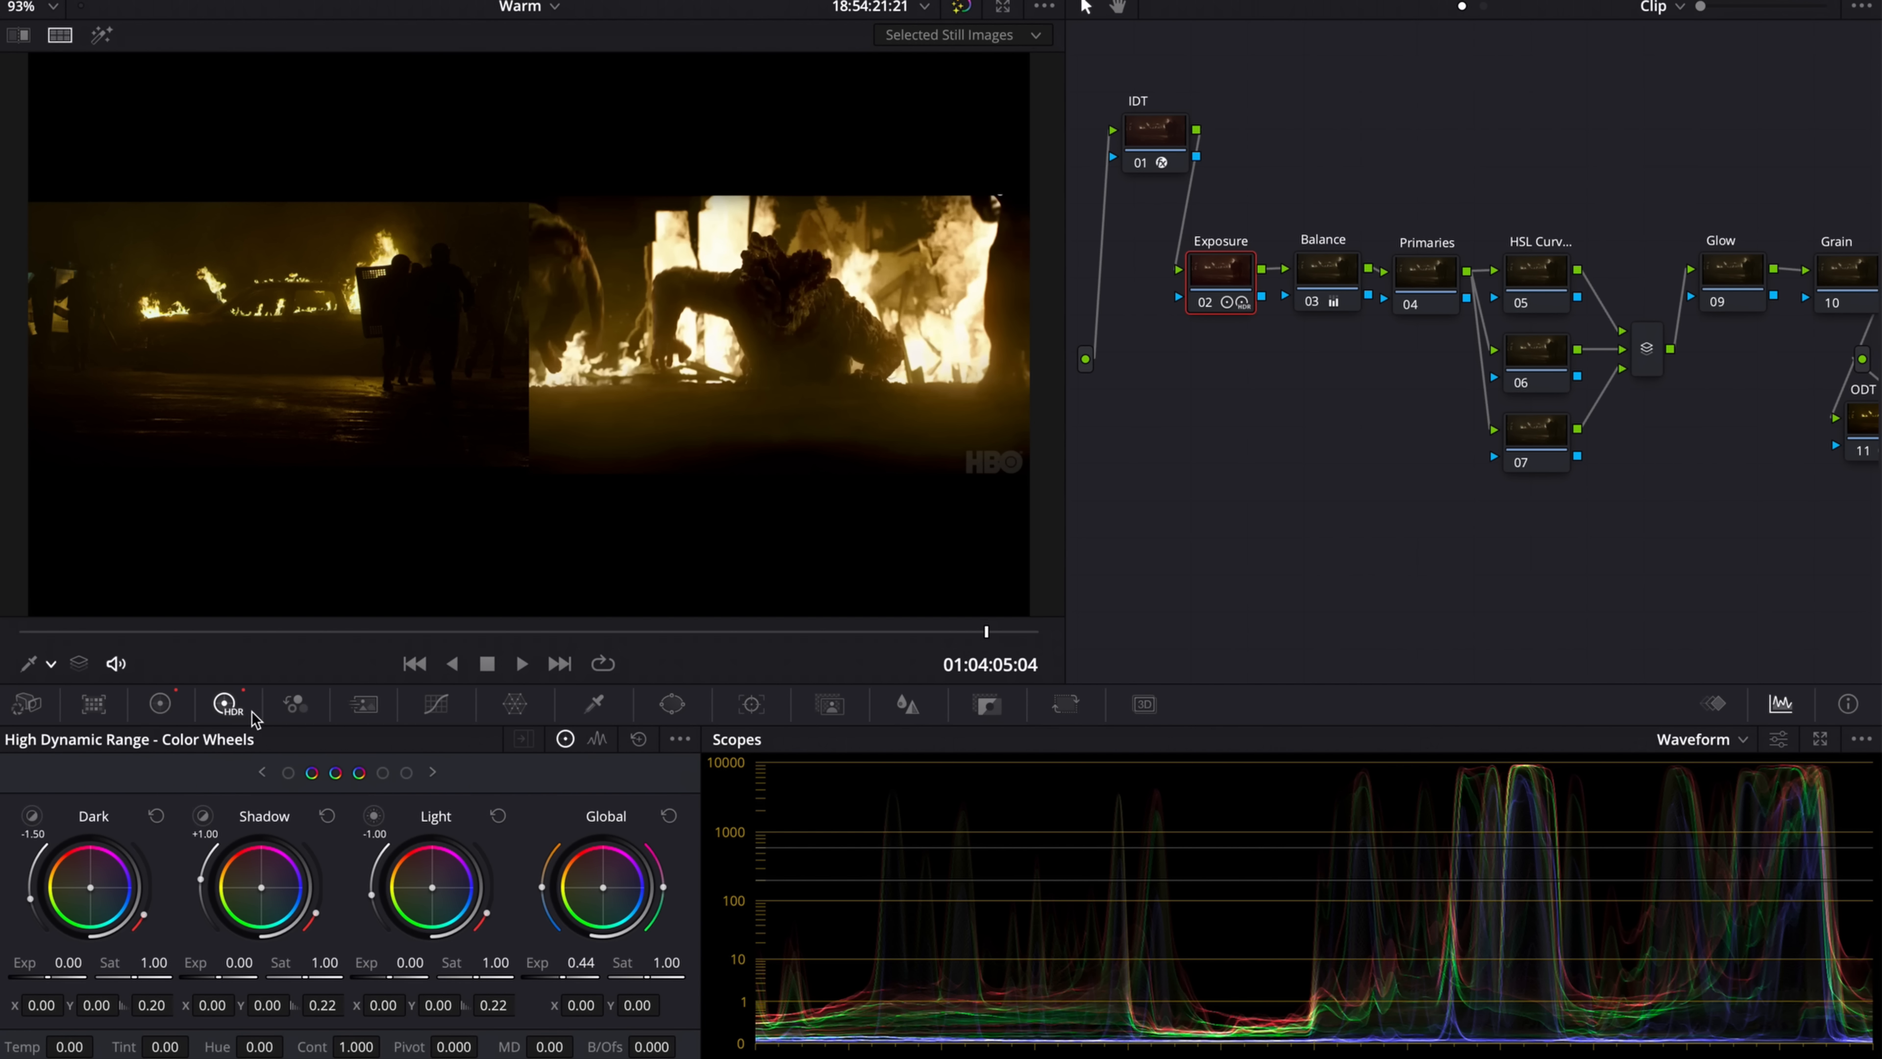
click(374, 815)
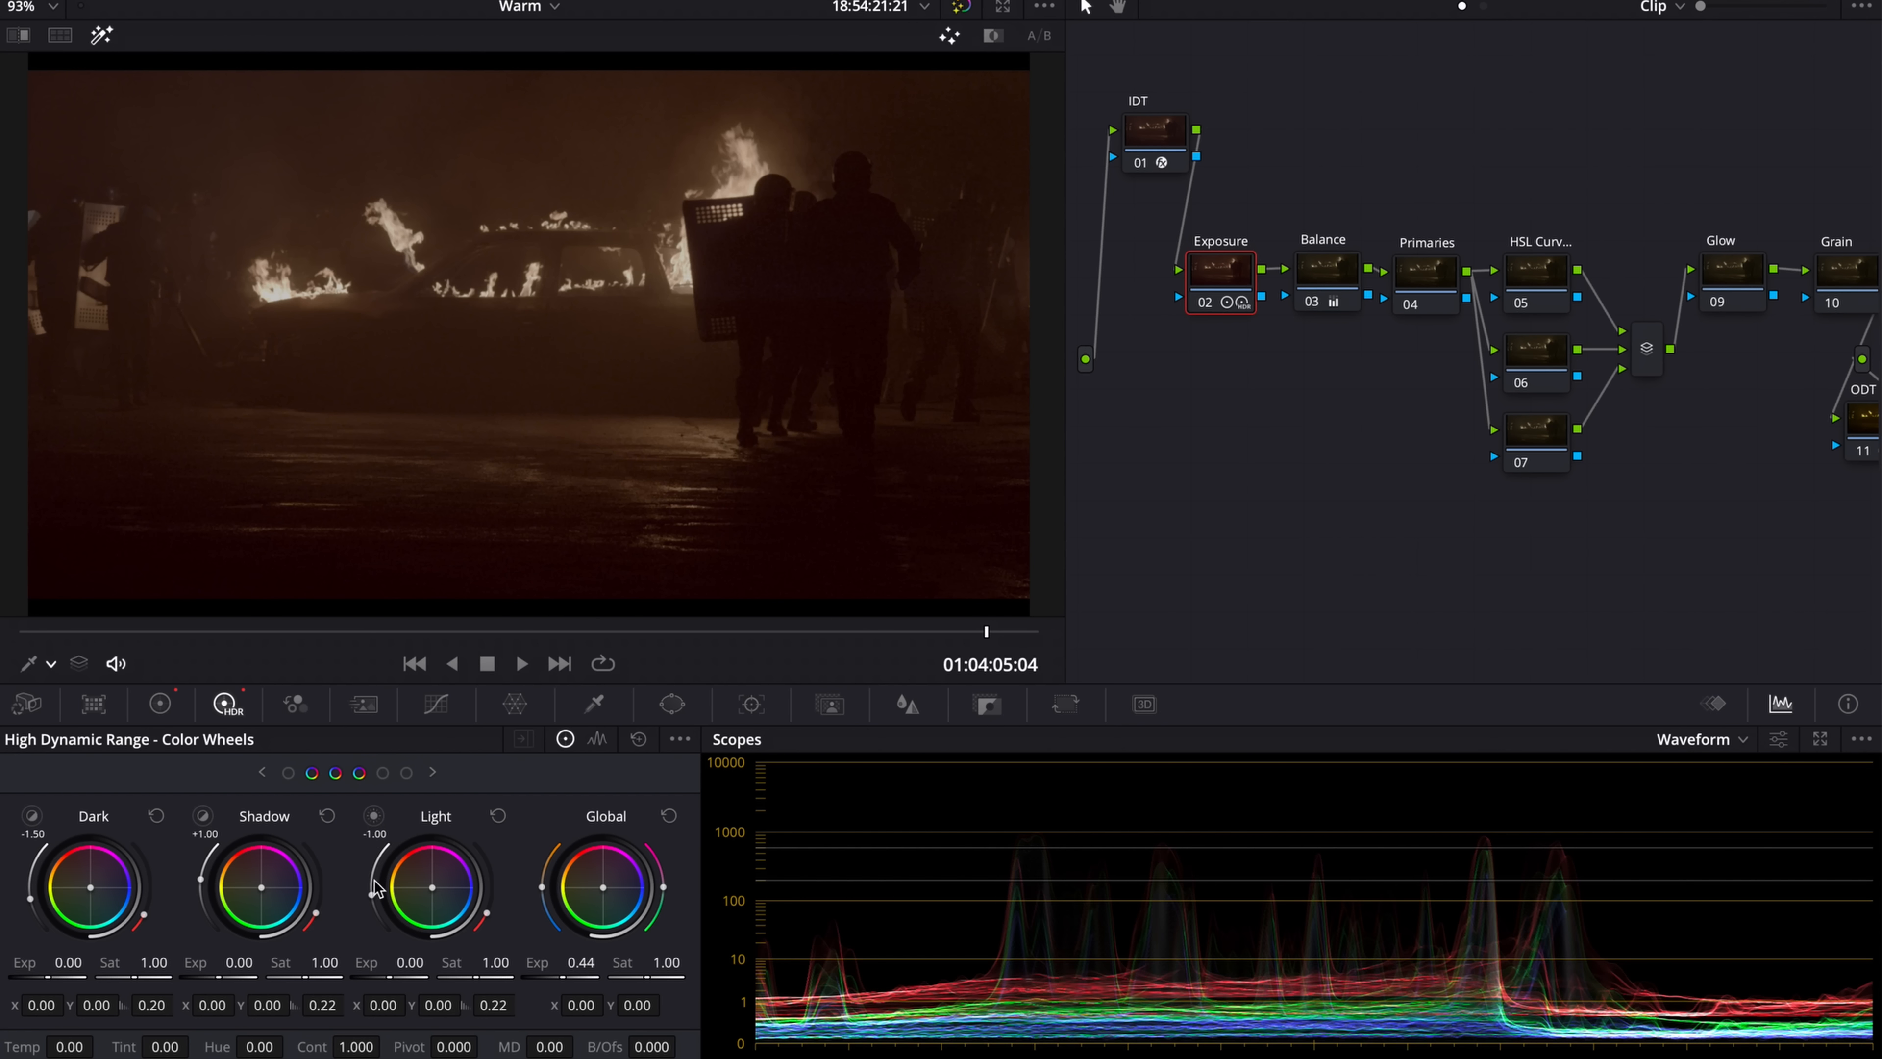
drag(374, 899, 374, 906)
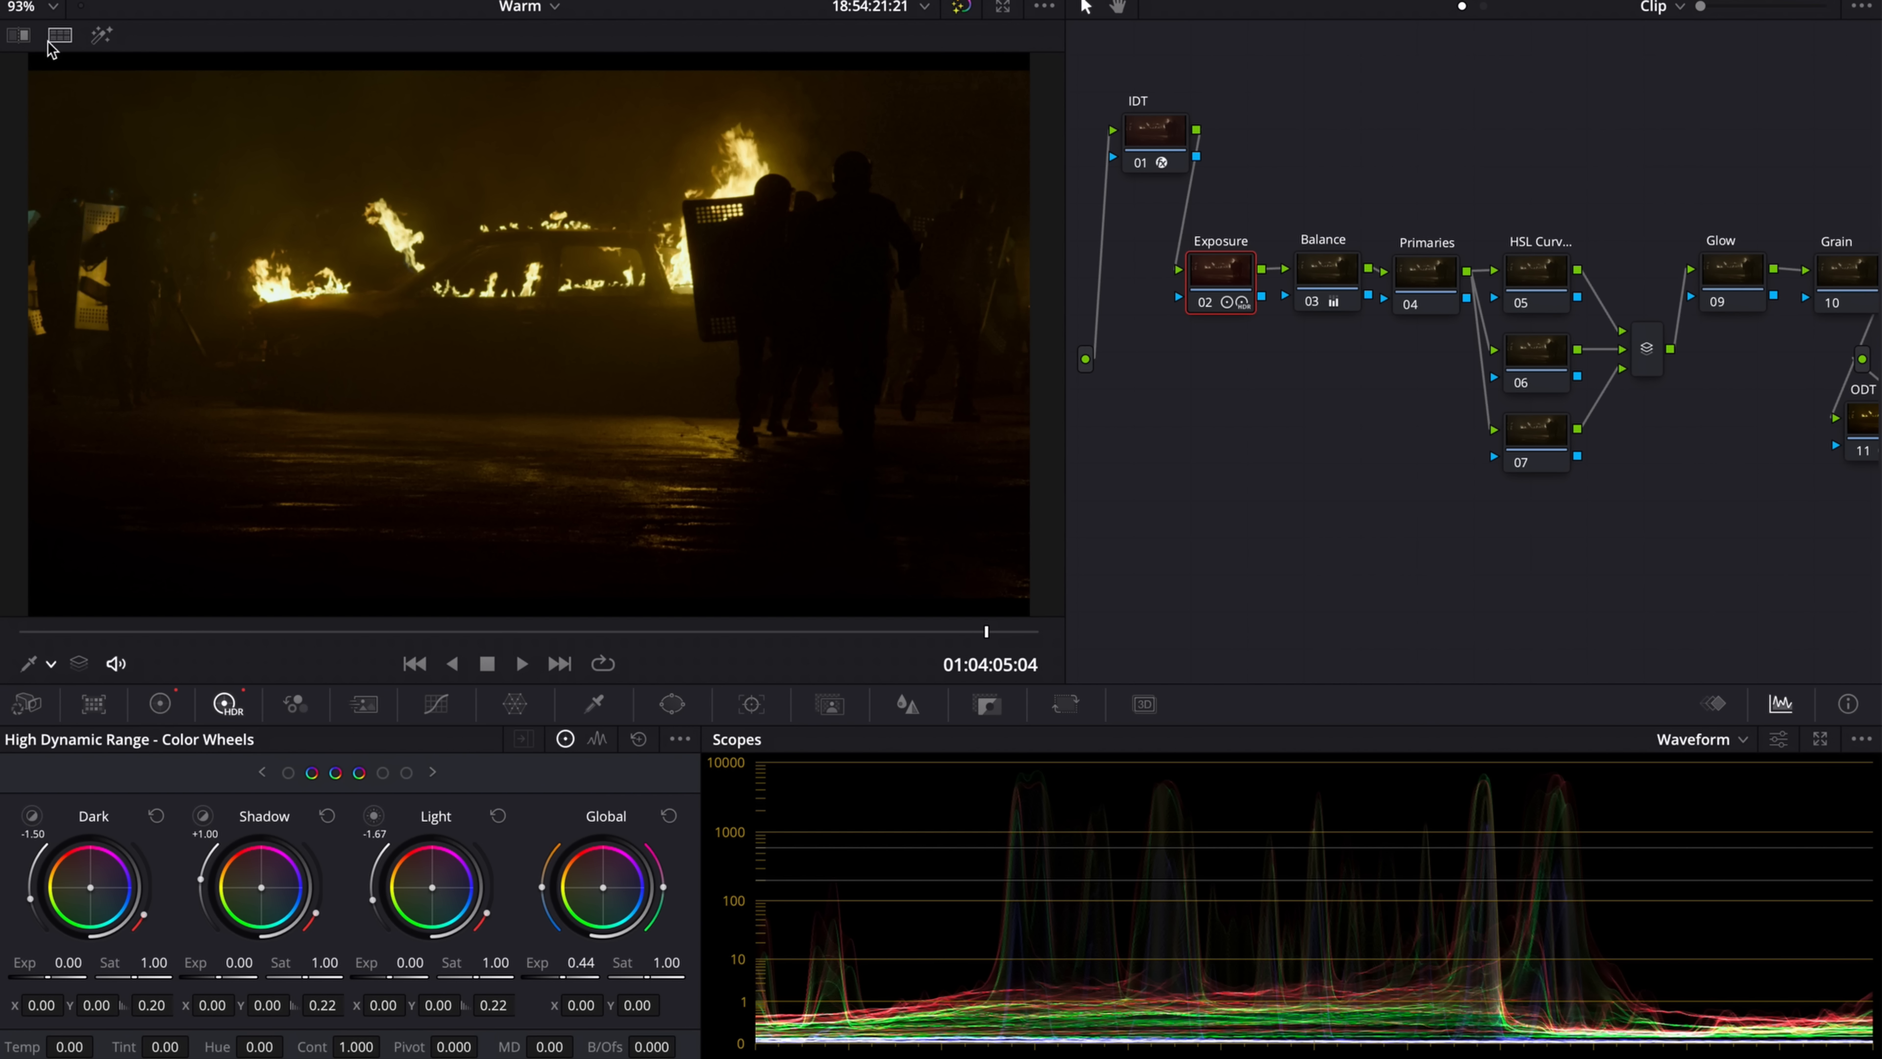
click(29, 35)
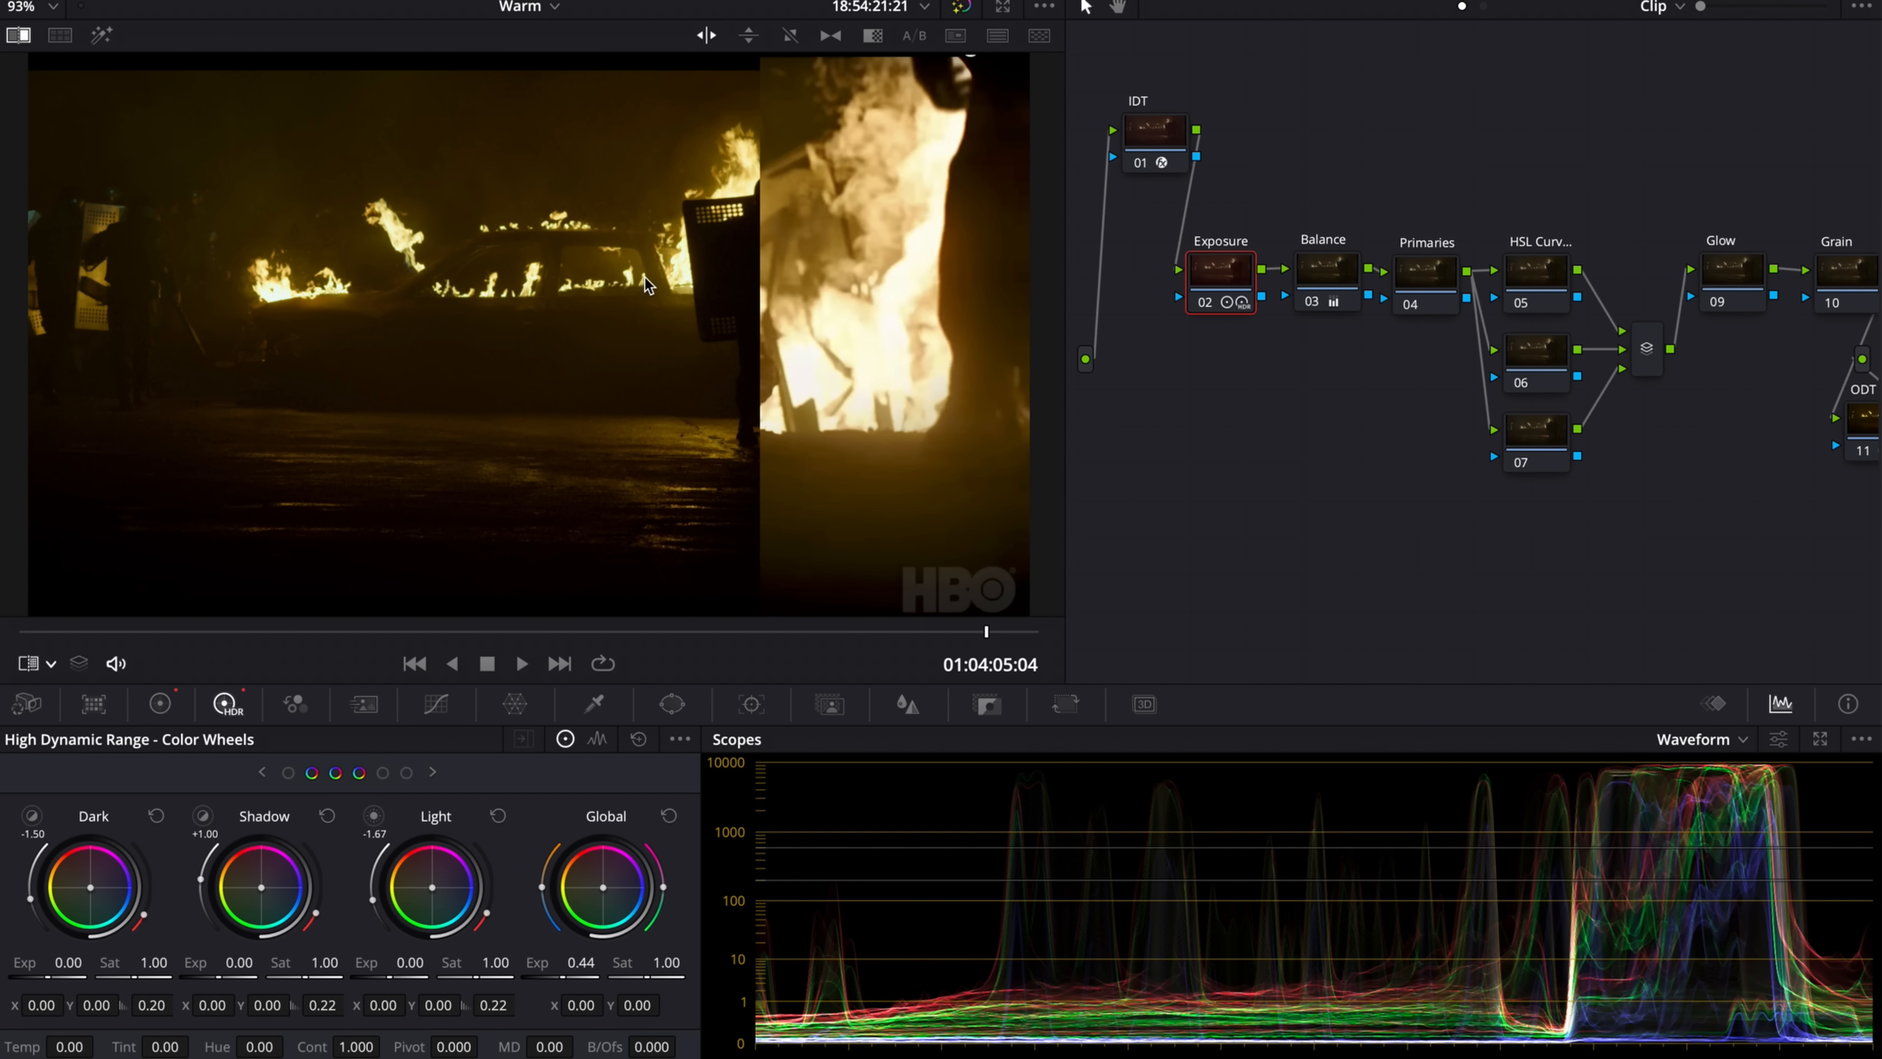
- Widen the wipe toward the reference flames, raise the Exposure node's HDR Light exposure to 0.85, and compare with the node disabled
drag(767, 287, 811, 298)
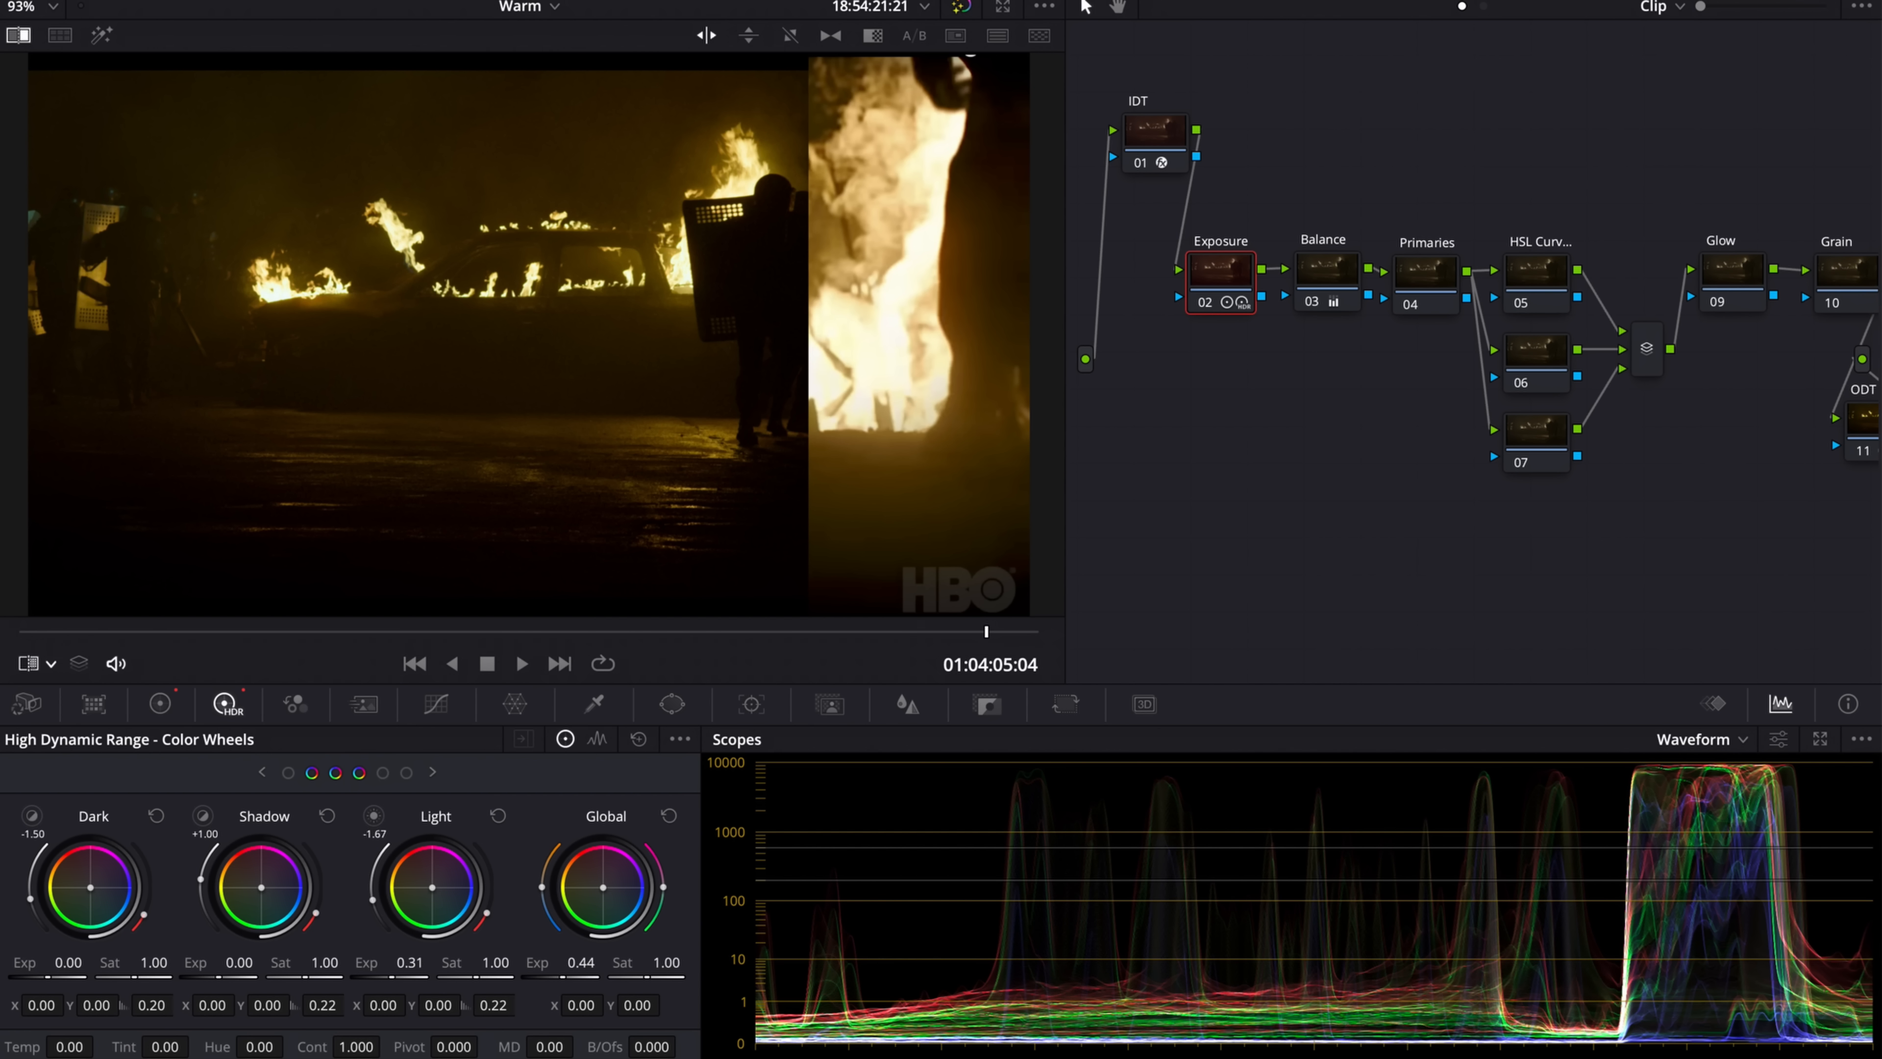
drag(409, 961, 445, 961)
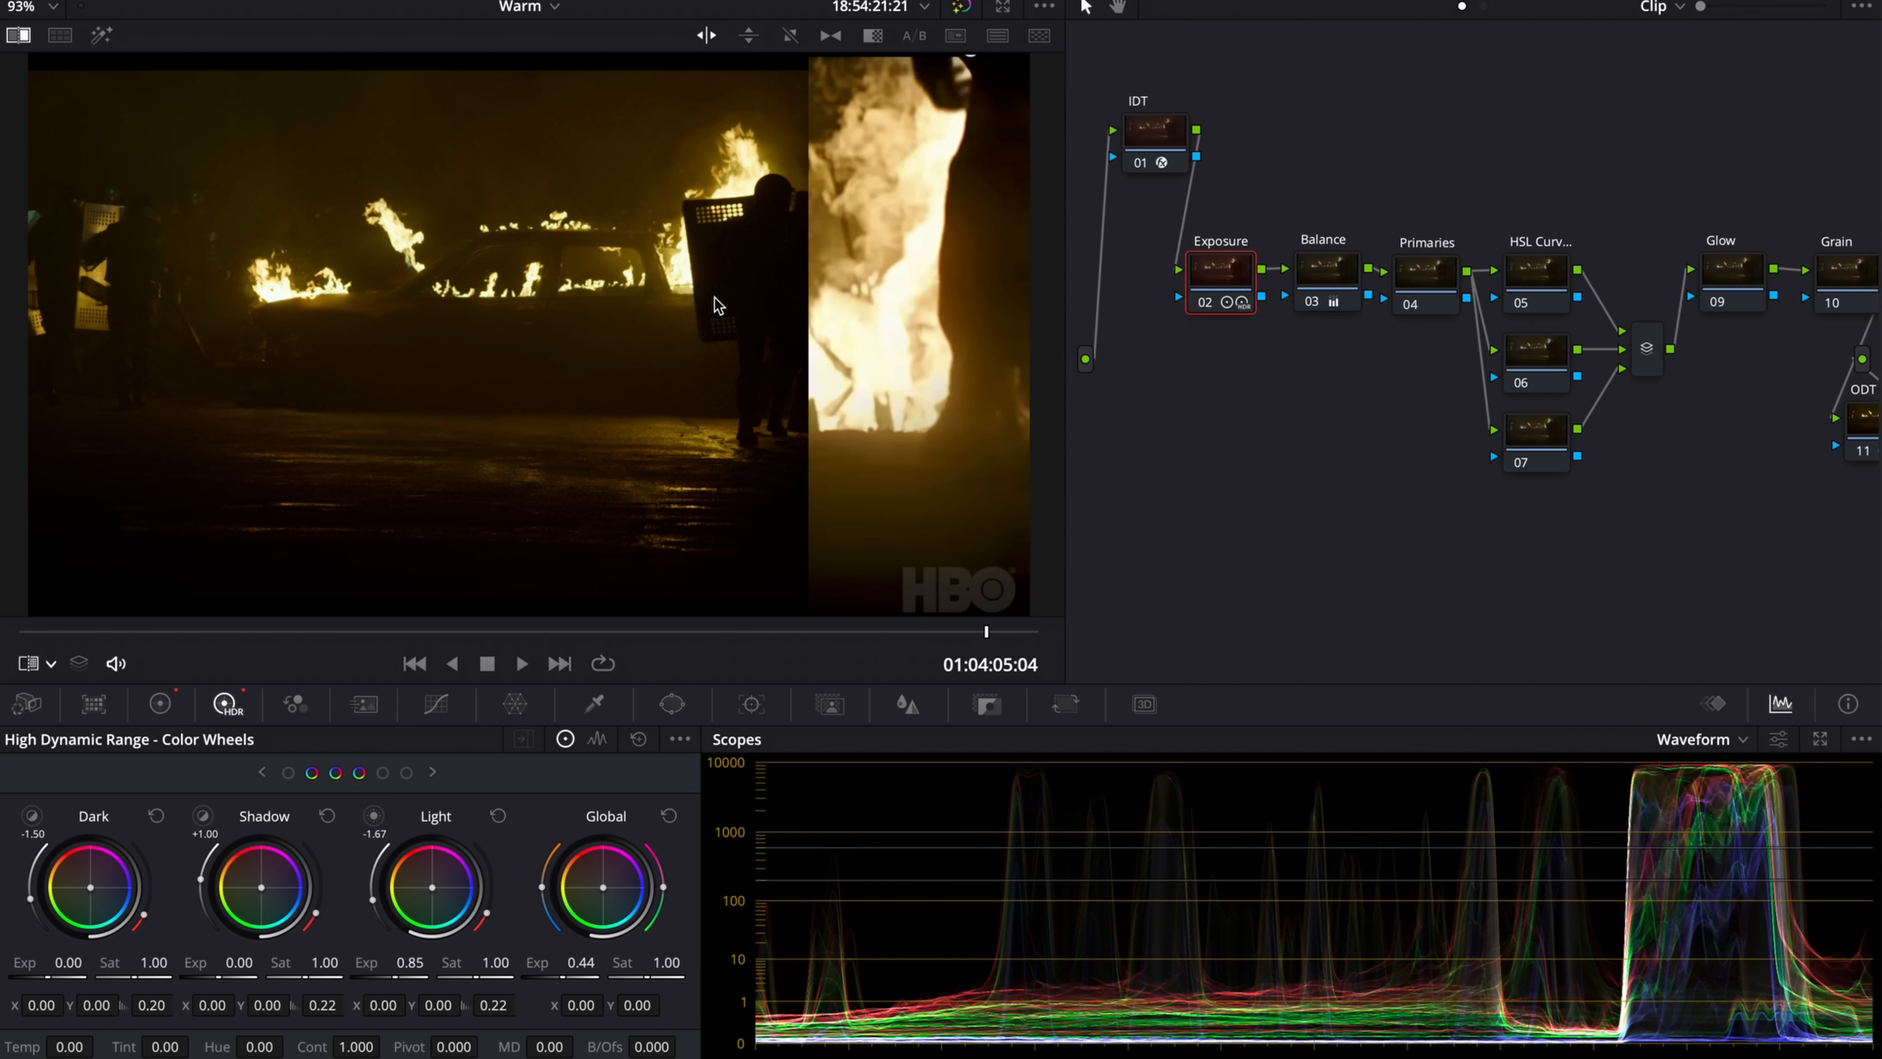
key(ctrl+d)
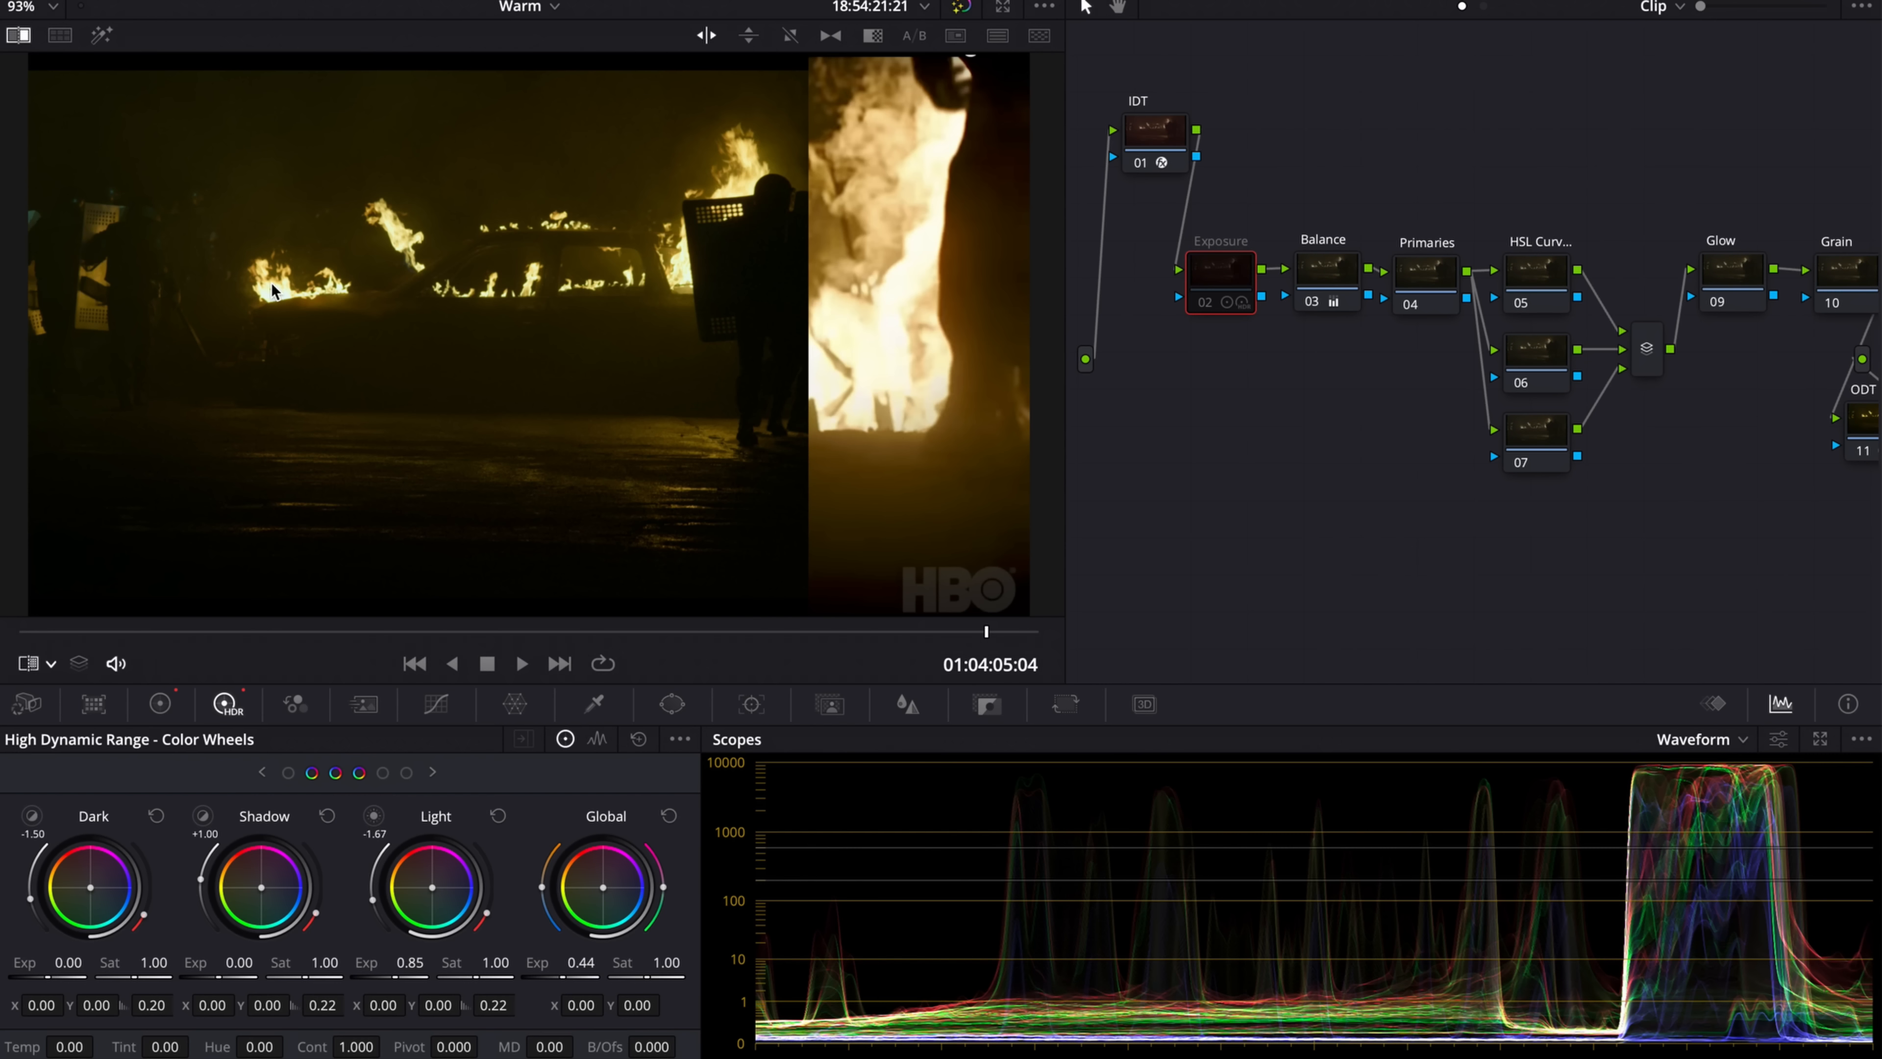
key(ctrl+d)
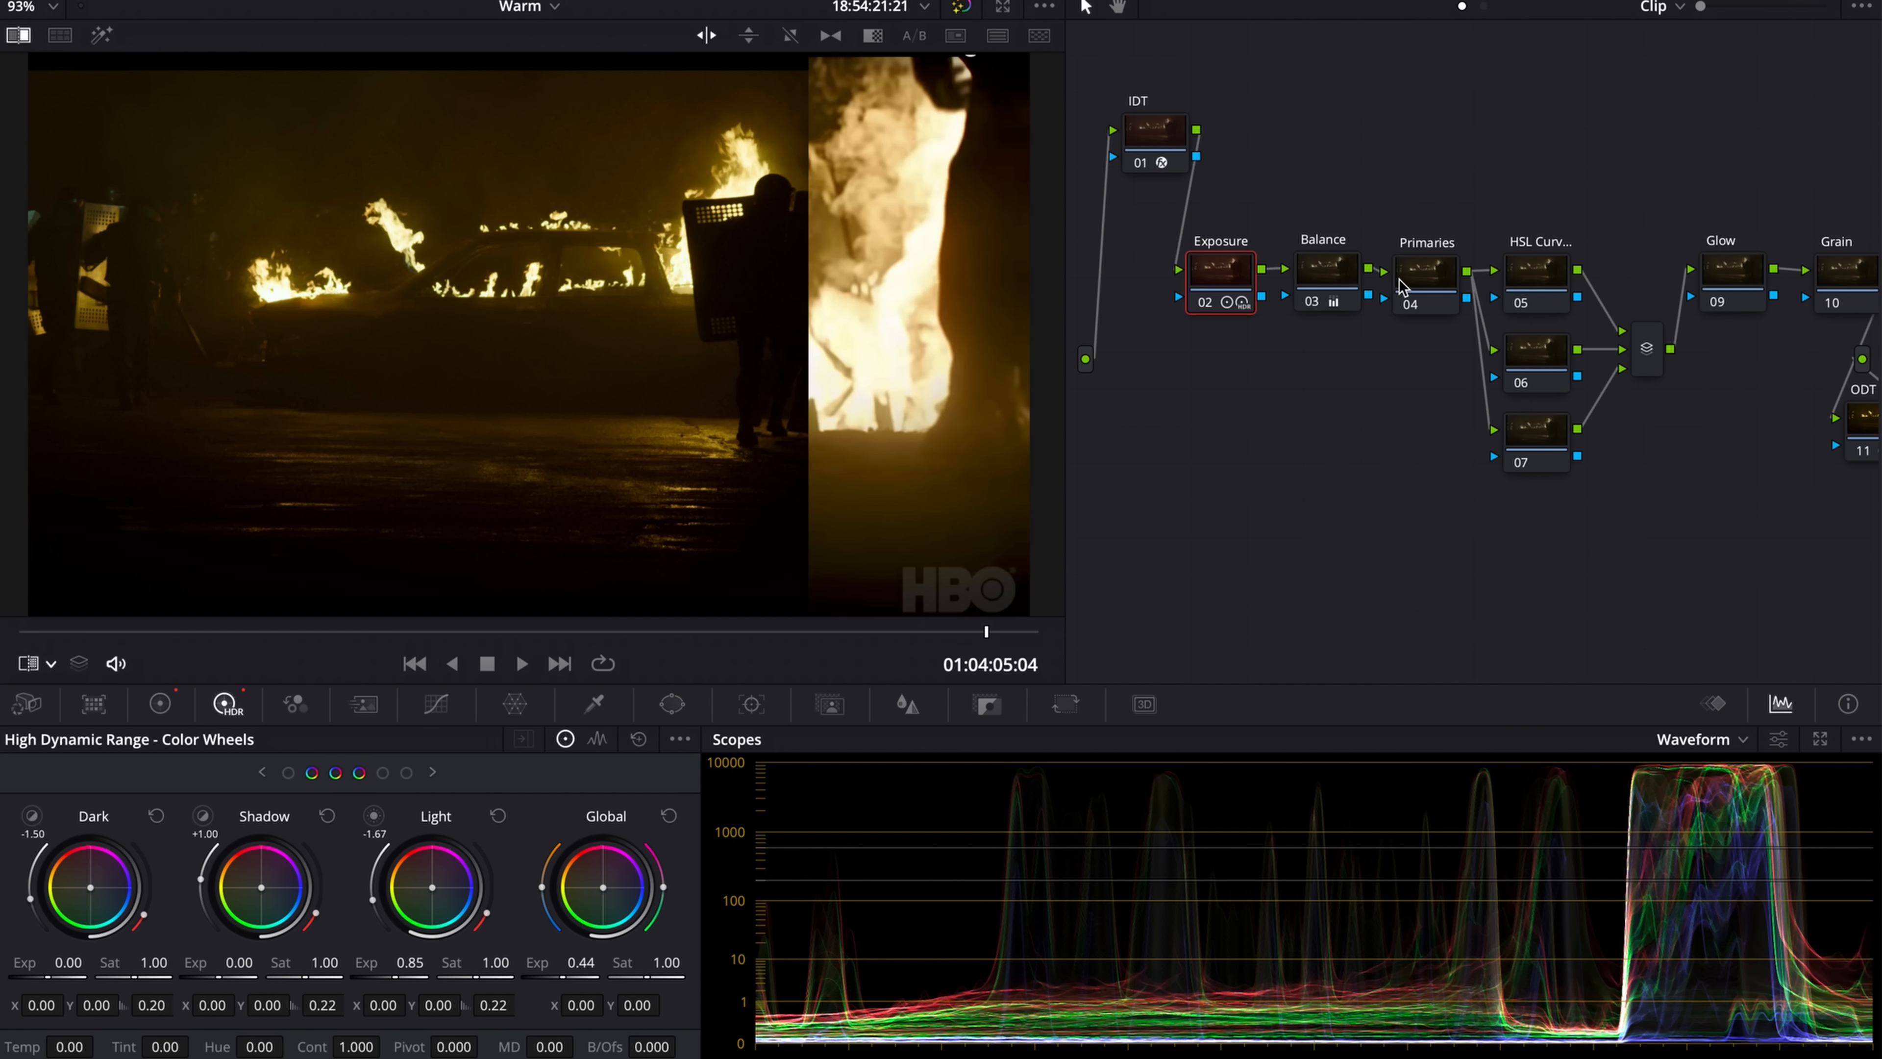
- On the Primaries node, use the Vectorscope to nudge the Gain to red 1.01, green 1.00 and blue 1.01
drag(1416, 269, 1423, 261)
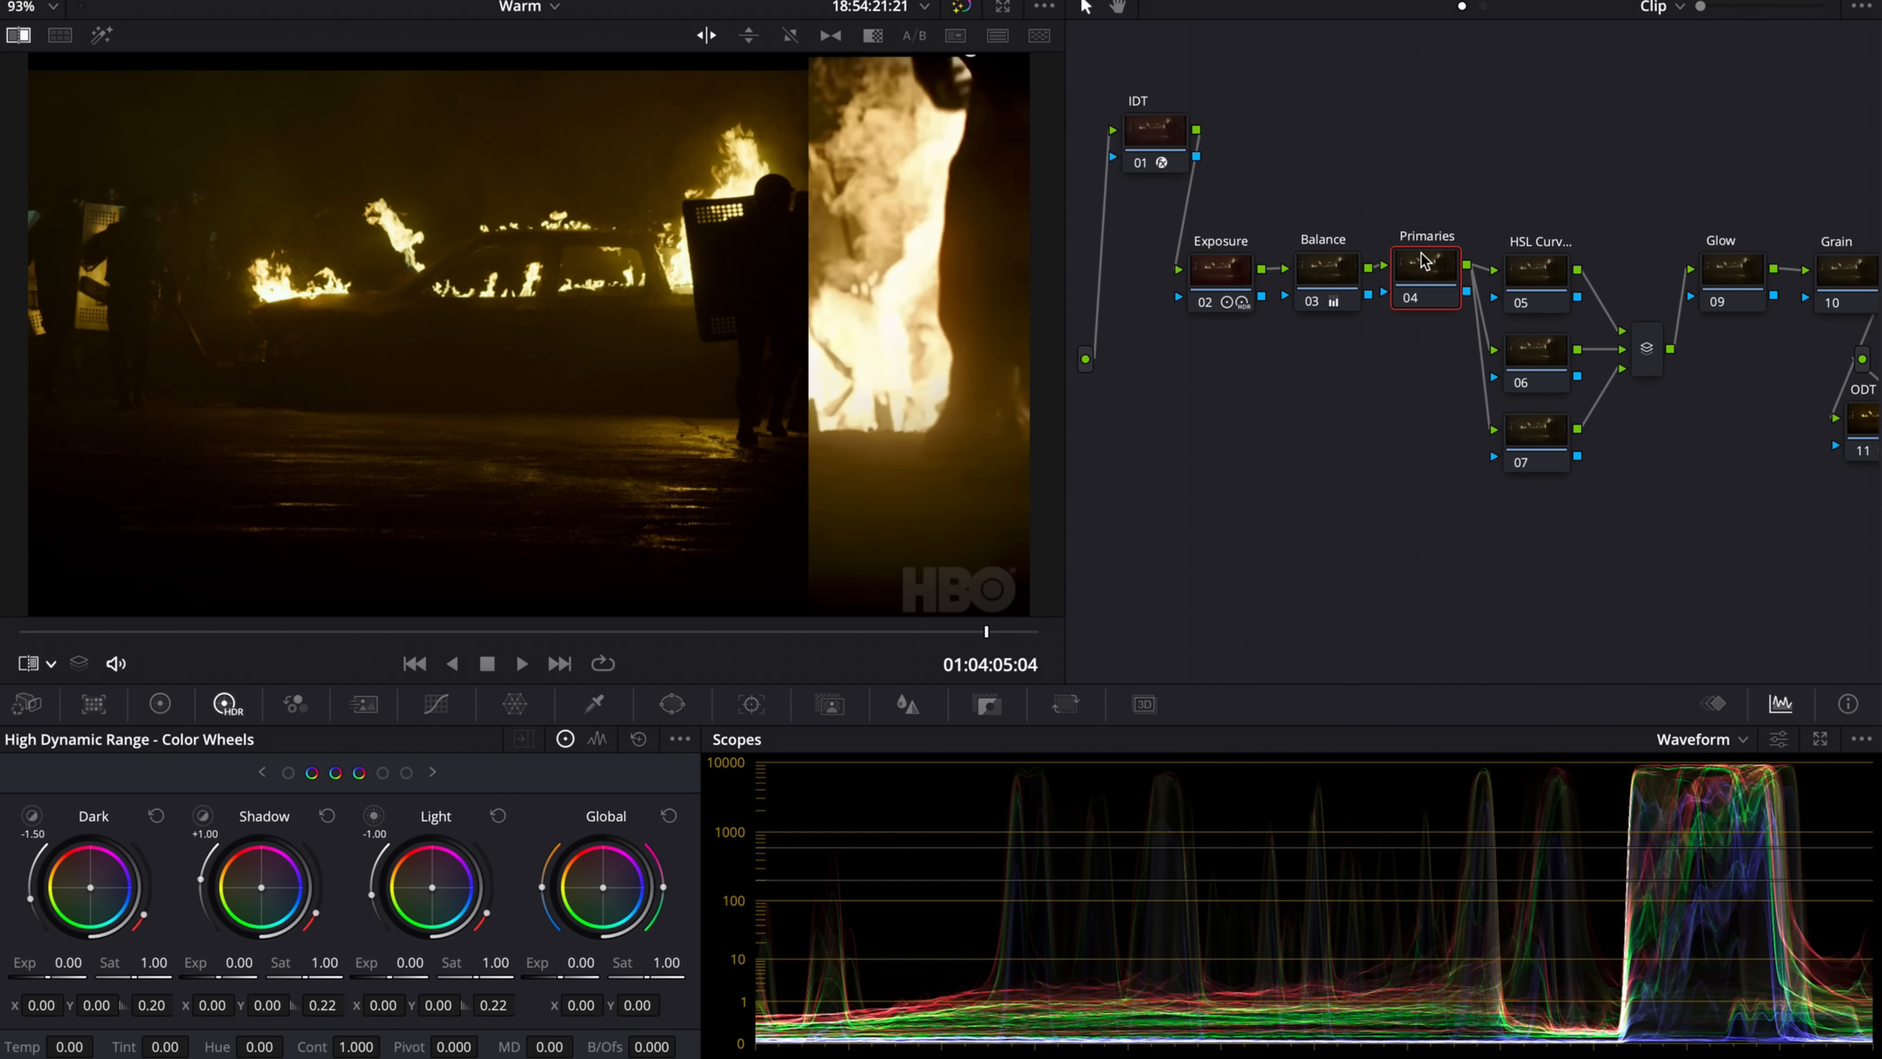
click(160, 703)
click(573, 742)
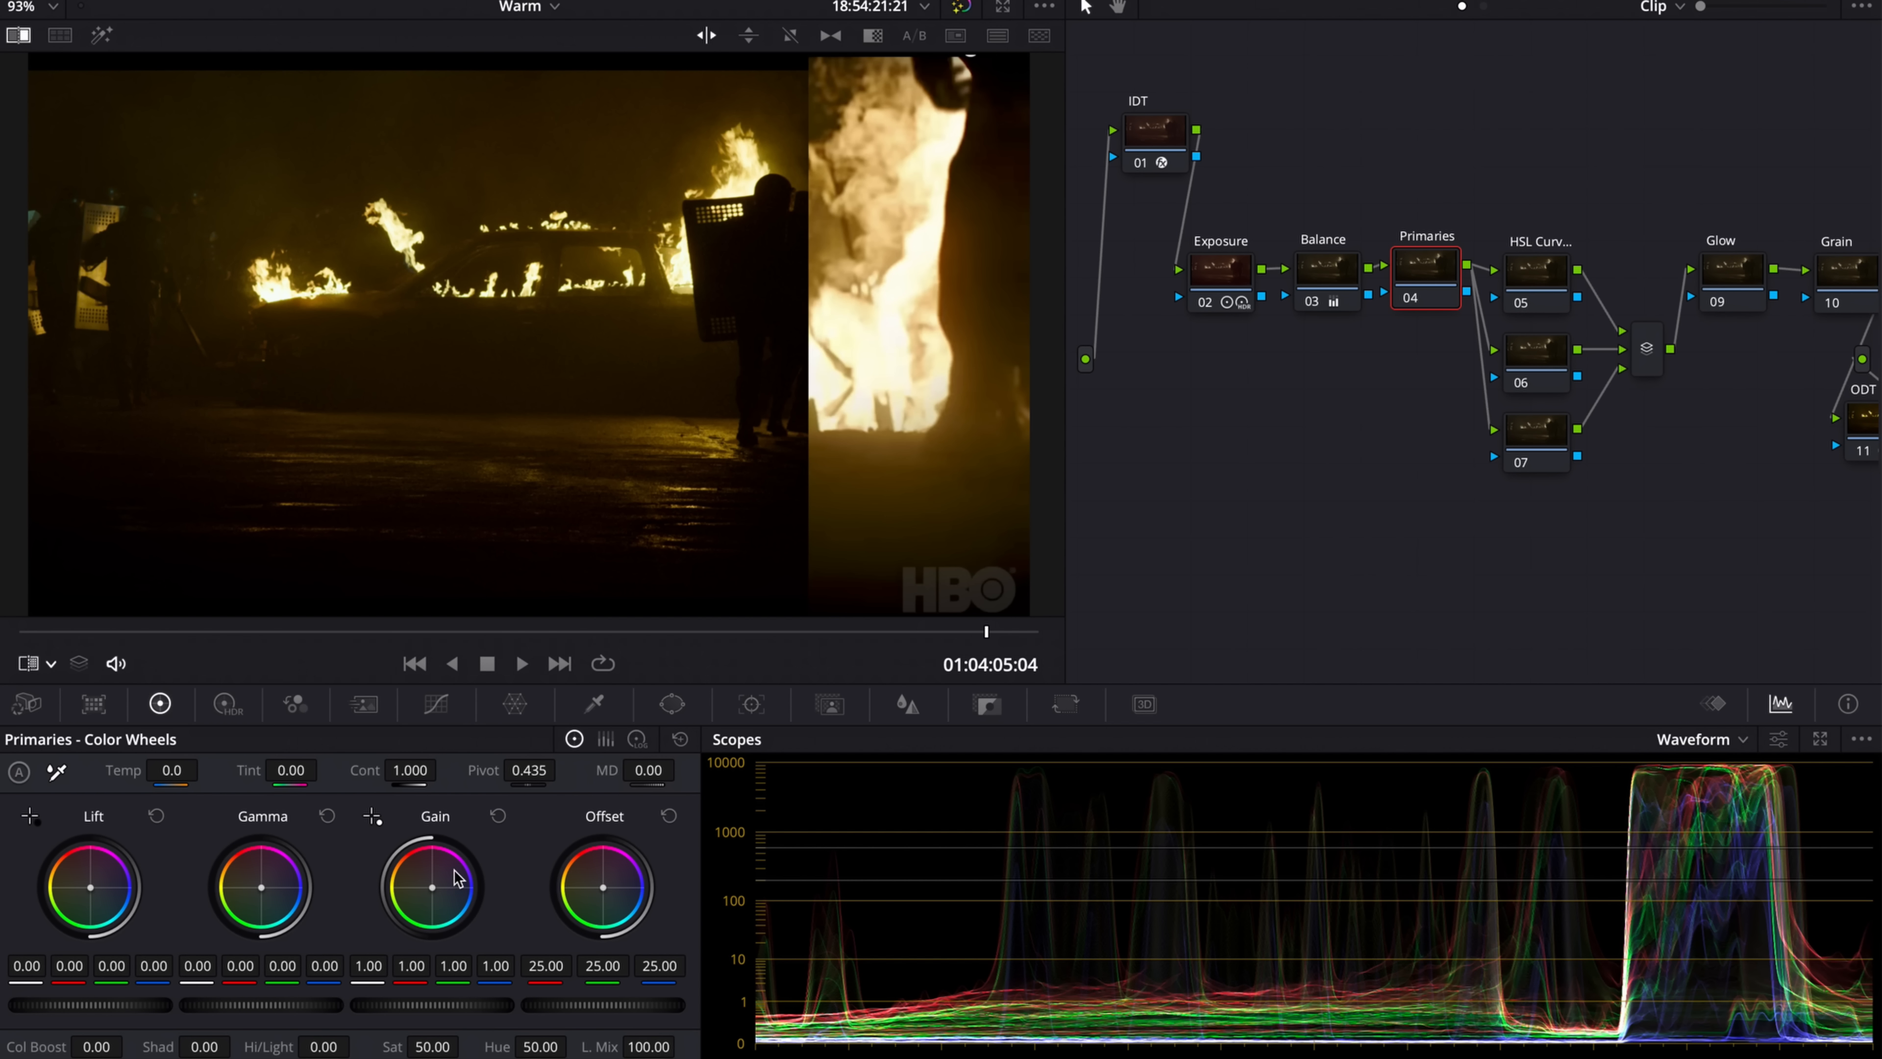
click(1712, 755)
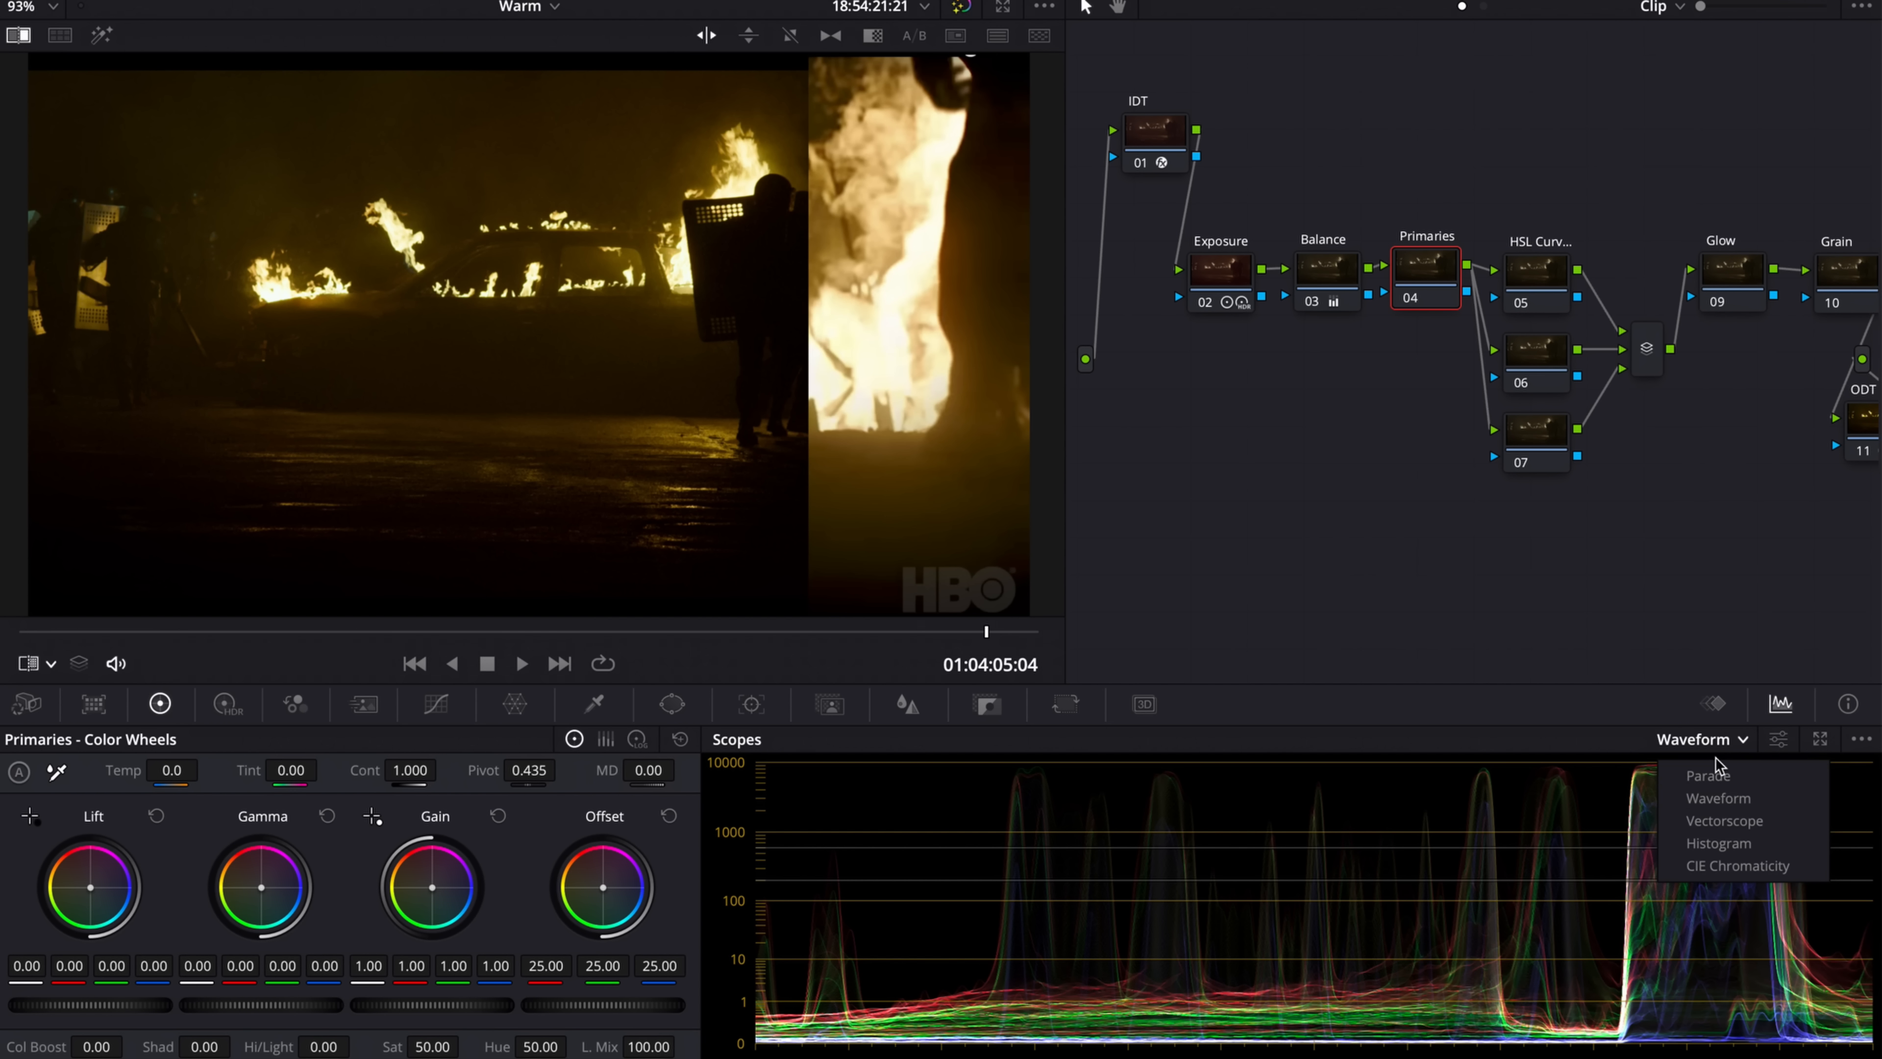
click(1724, 820)
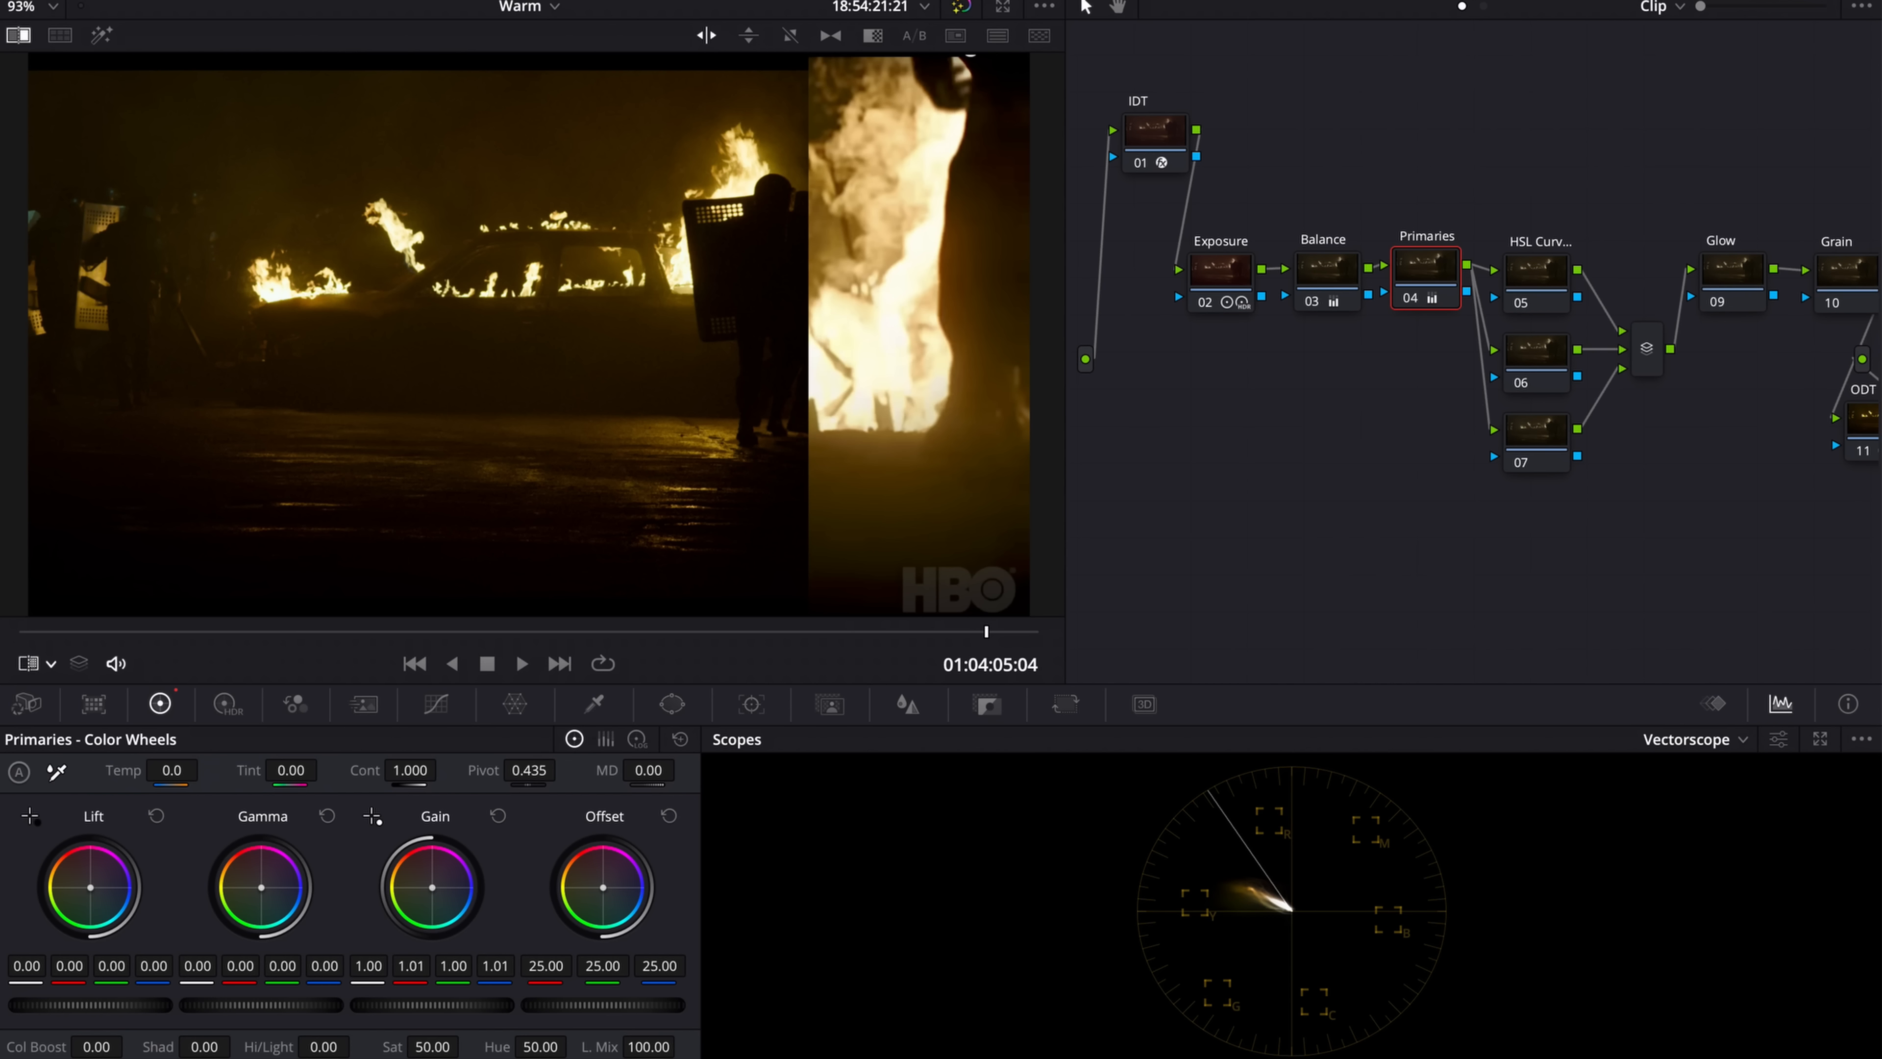
drag(432, 888, 431, 886)
- Show the clip beside the reference still in split screen and compare the graded and bypassed image on the Vectorscope
click(59, 37)
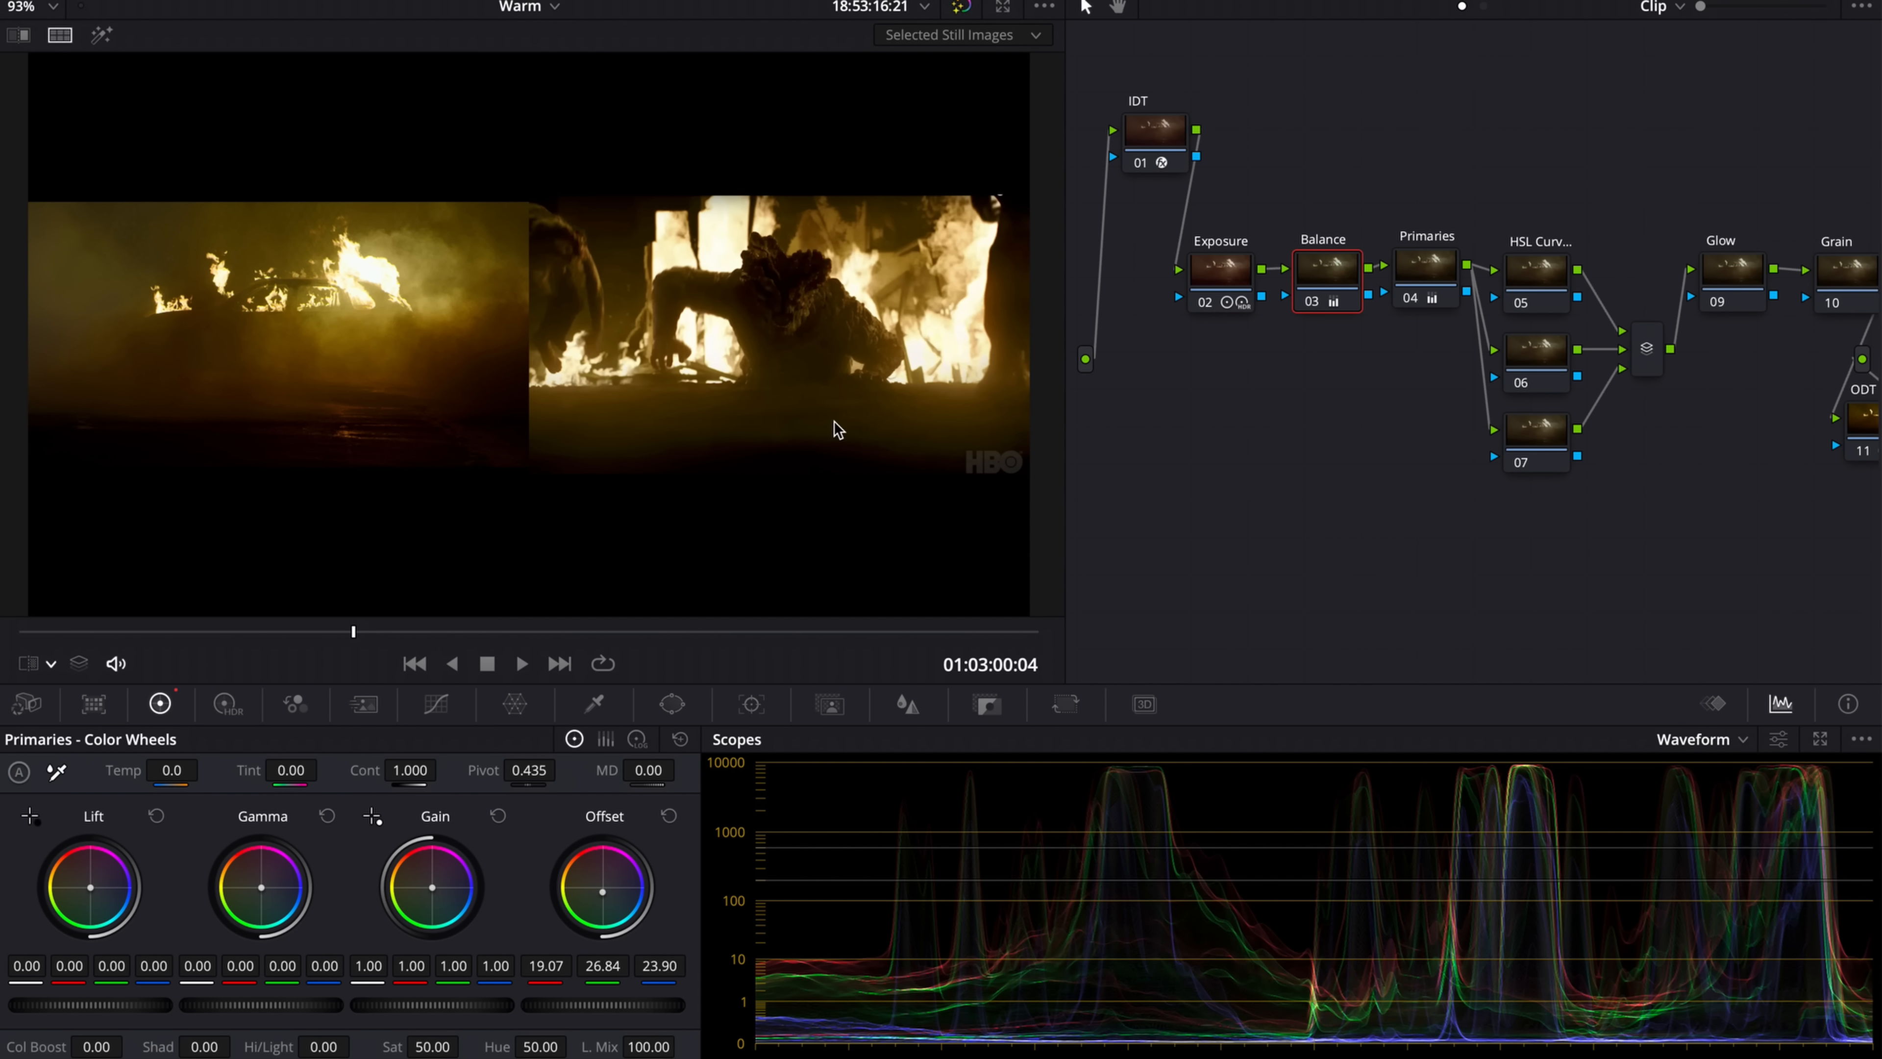
click(1725, 749)
click(1723, 821)
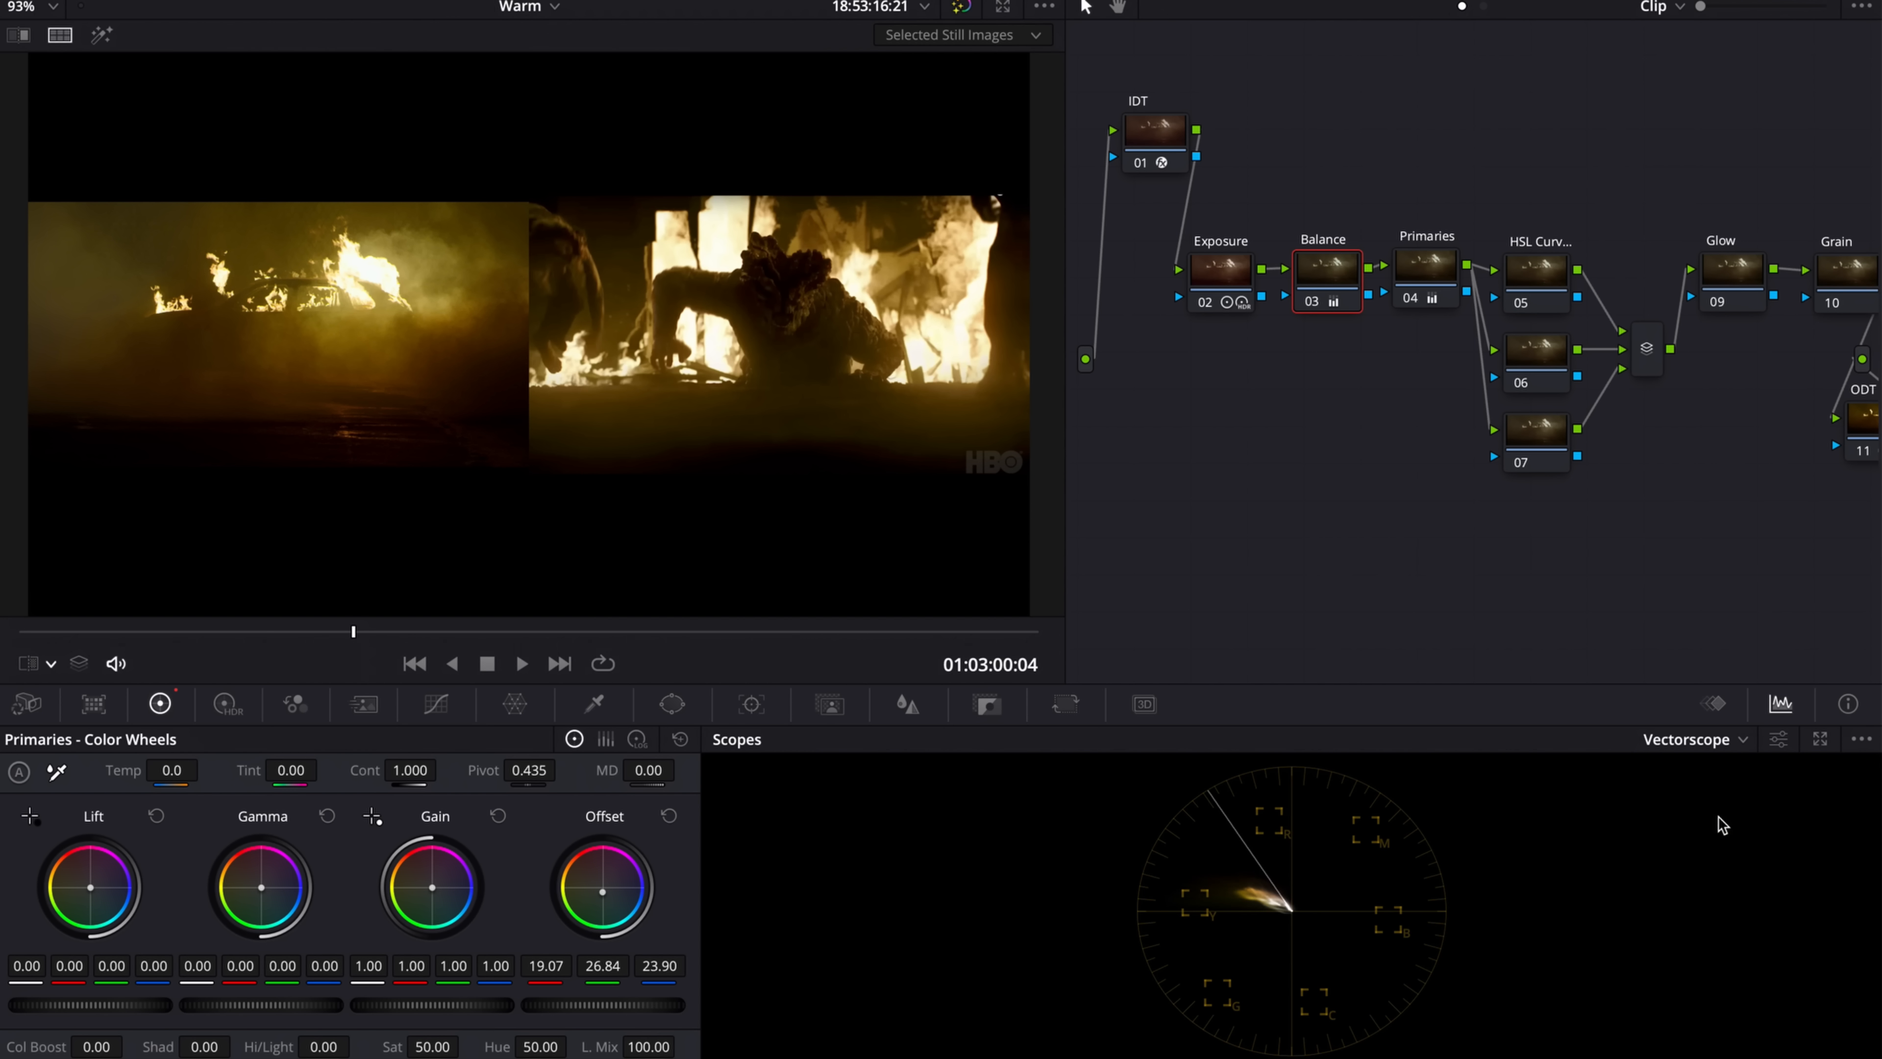
key(shift+d)
key(shift+d)
key(shift+d)
key(shift+d)
- On the HSL Curves node, compare against the bypassed grade and set the yellow Hue Vs Hue point to input hue 313.93 and rotate 2.40
click(1538, 272)
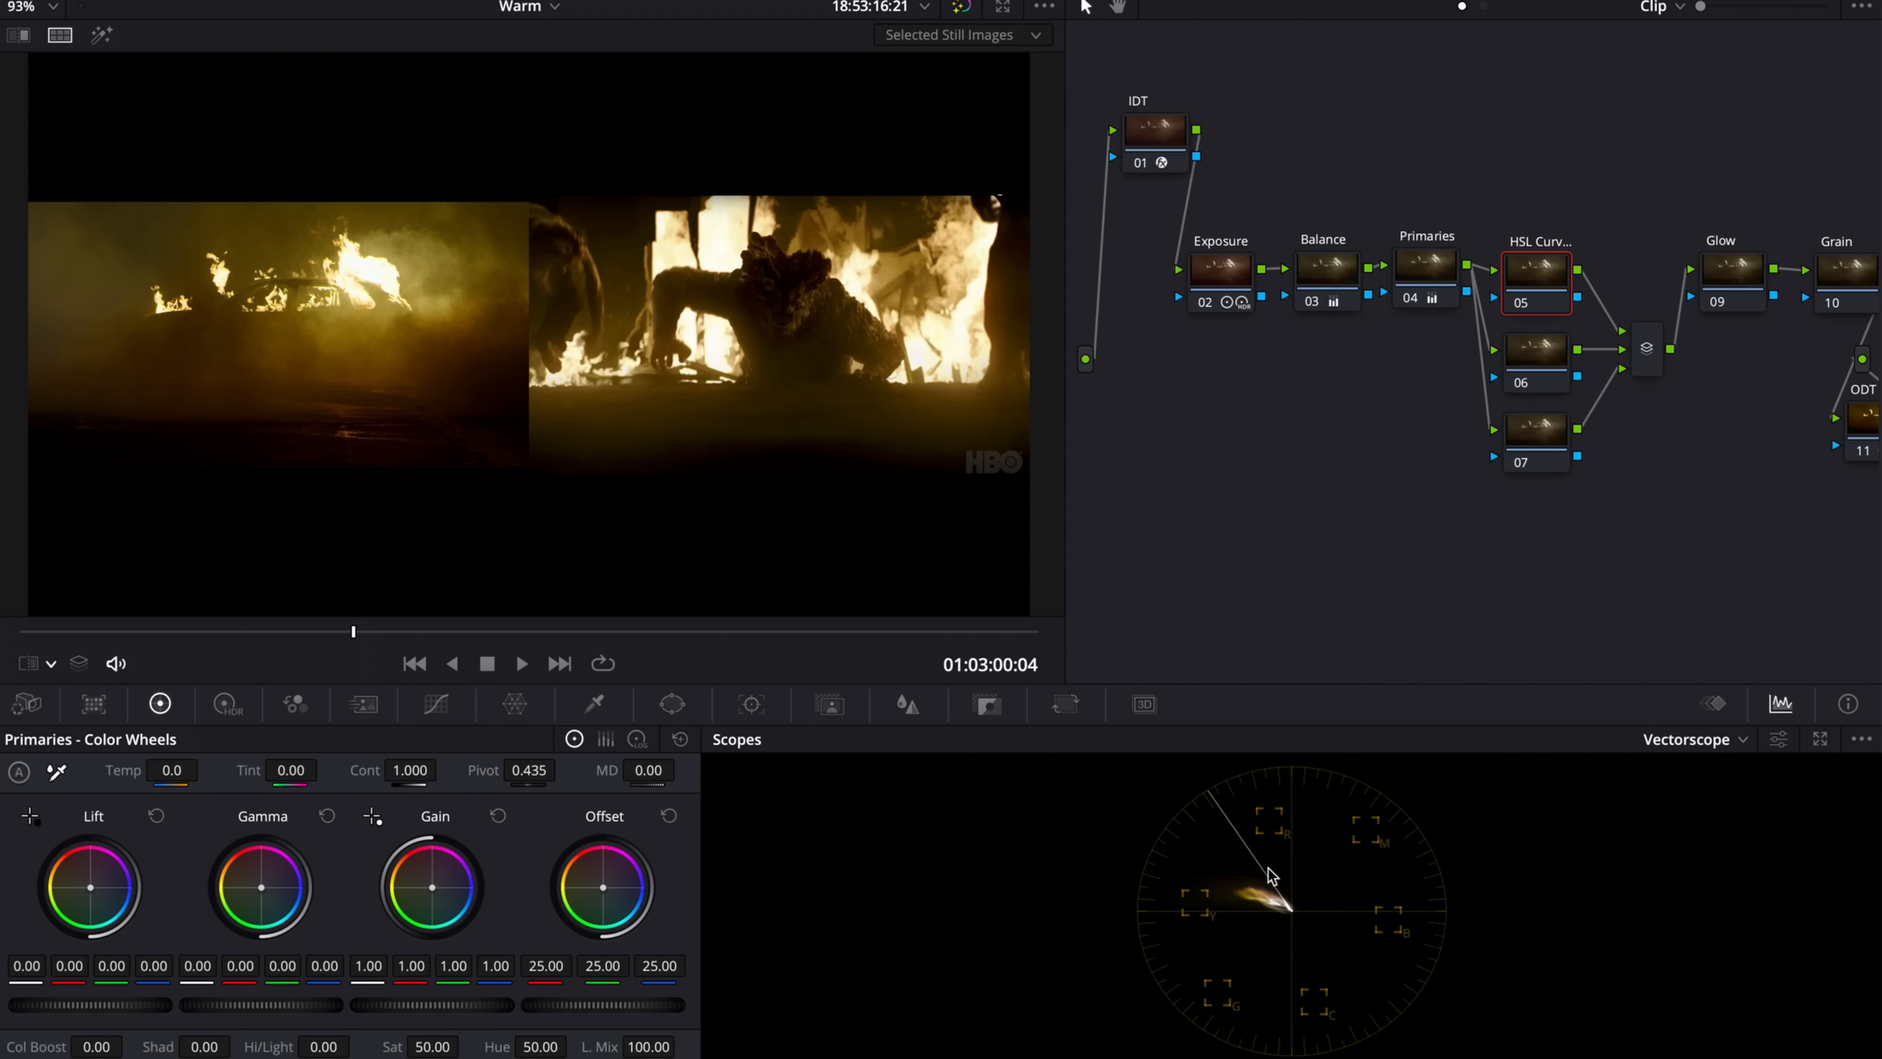
key(shift+d)
key(shift+d)
key(shift+d)
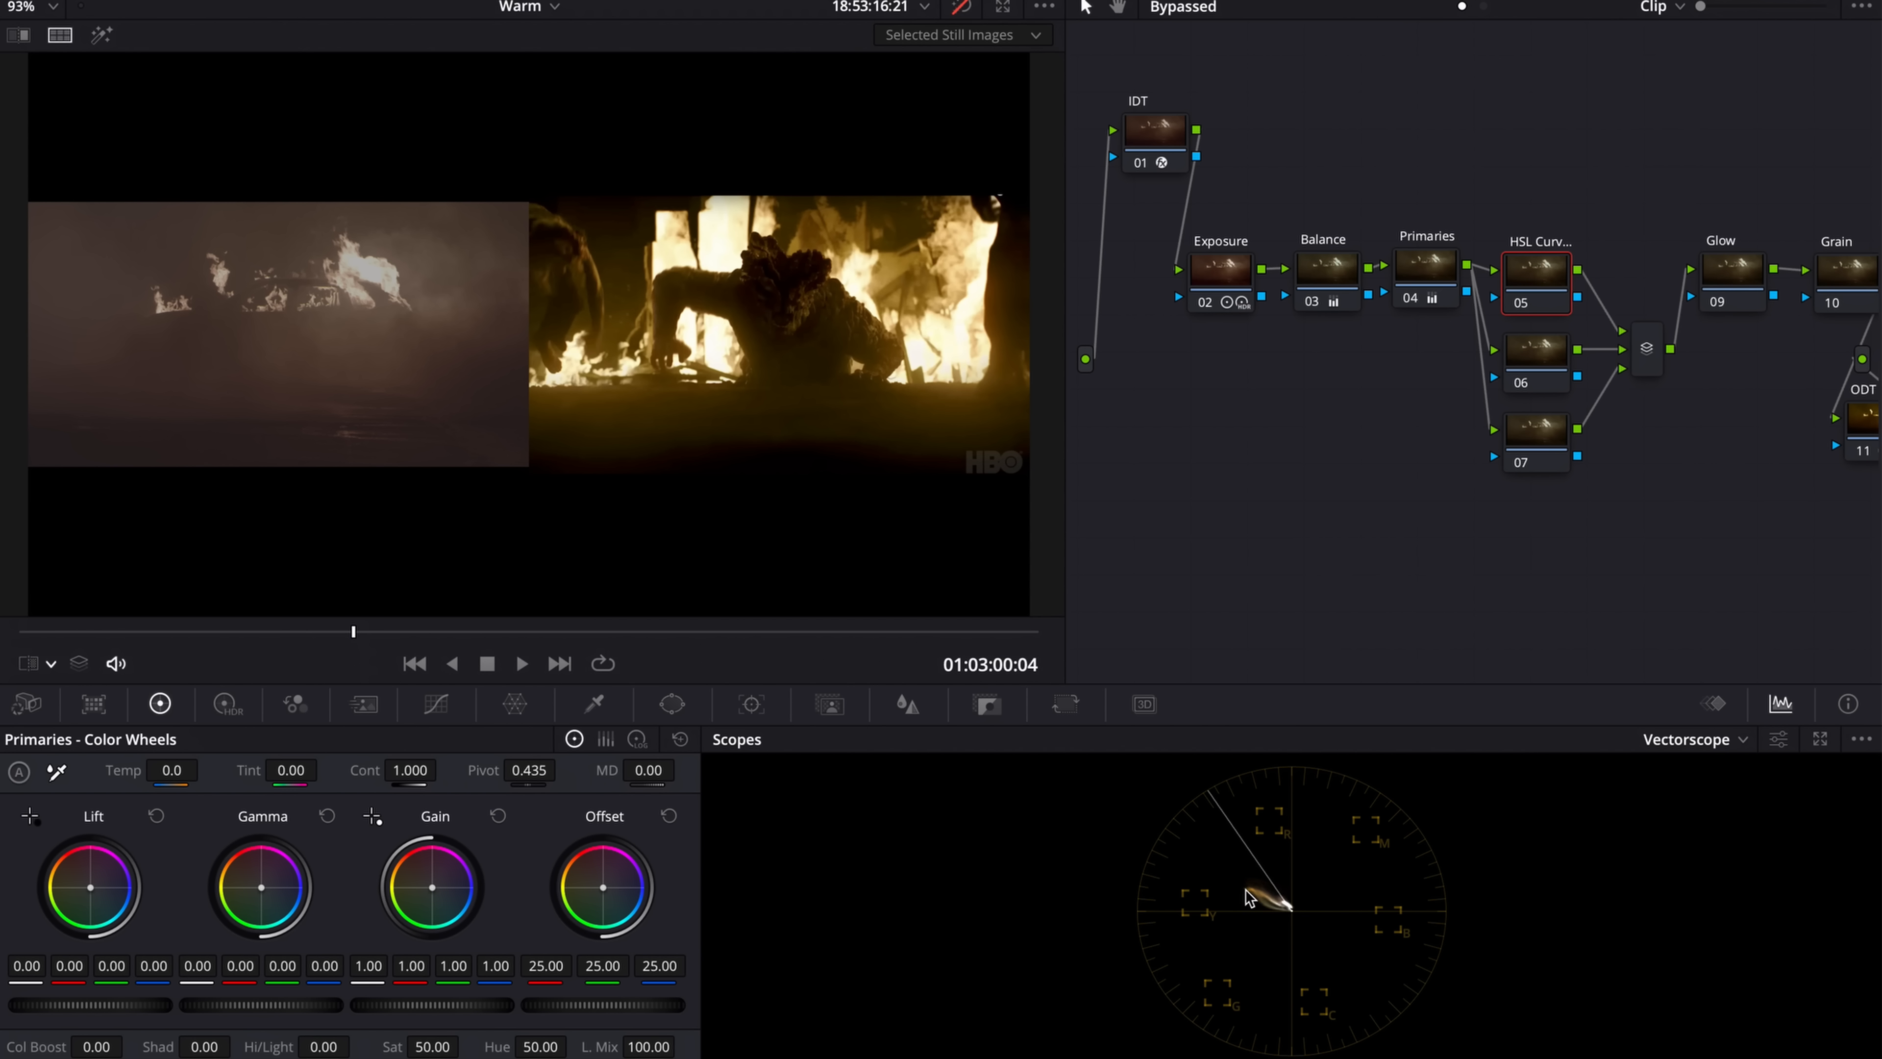
key(shift+d)
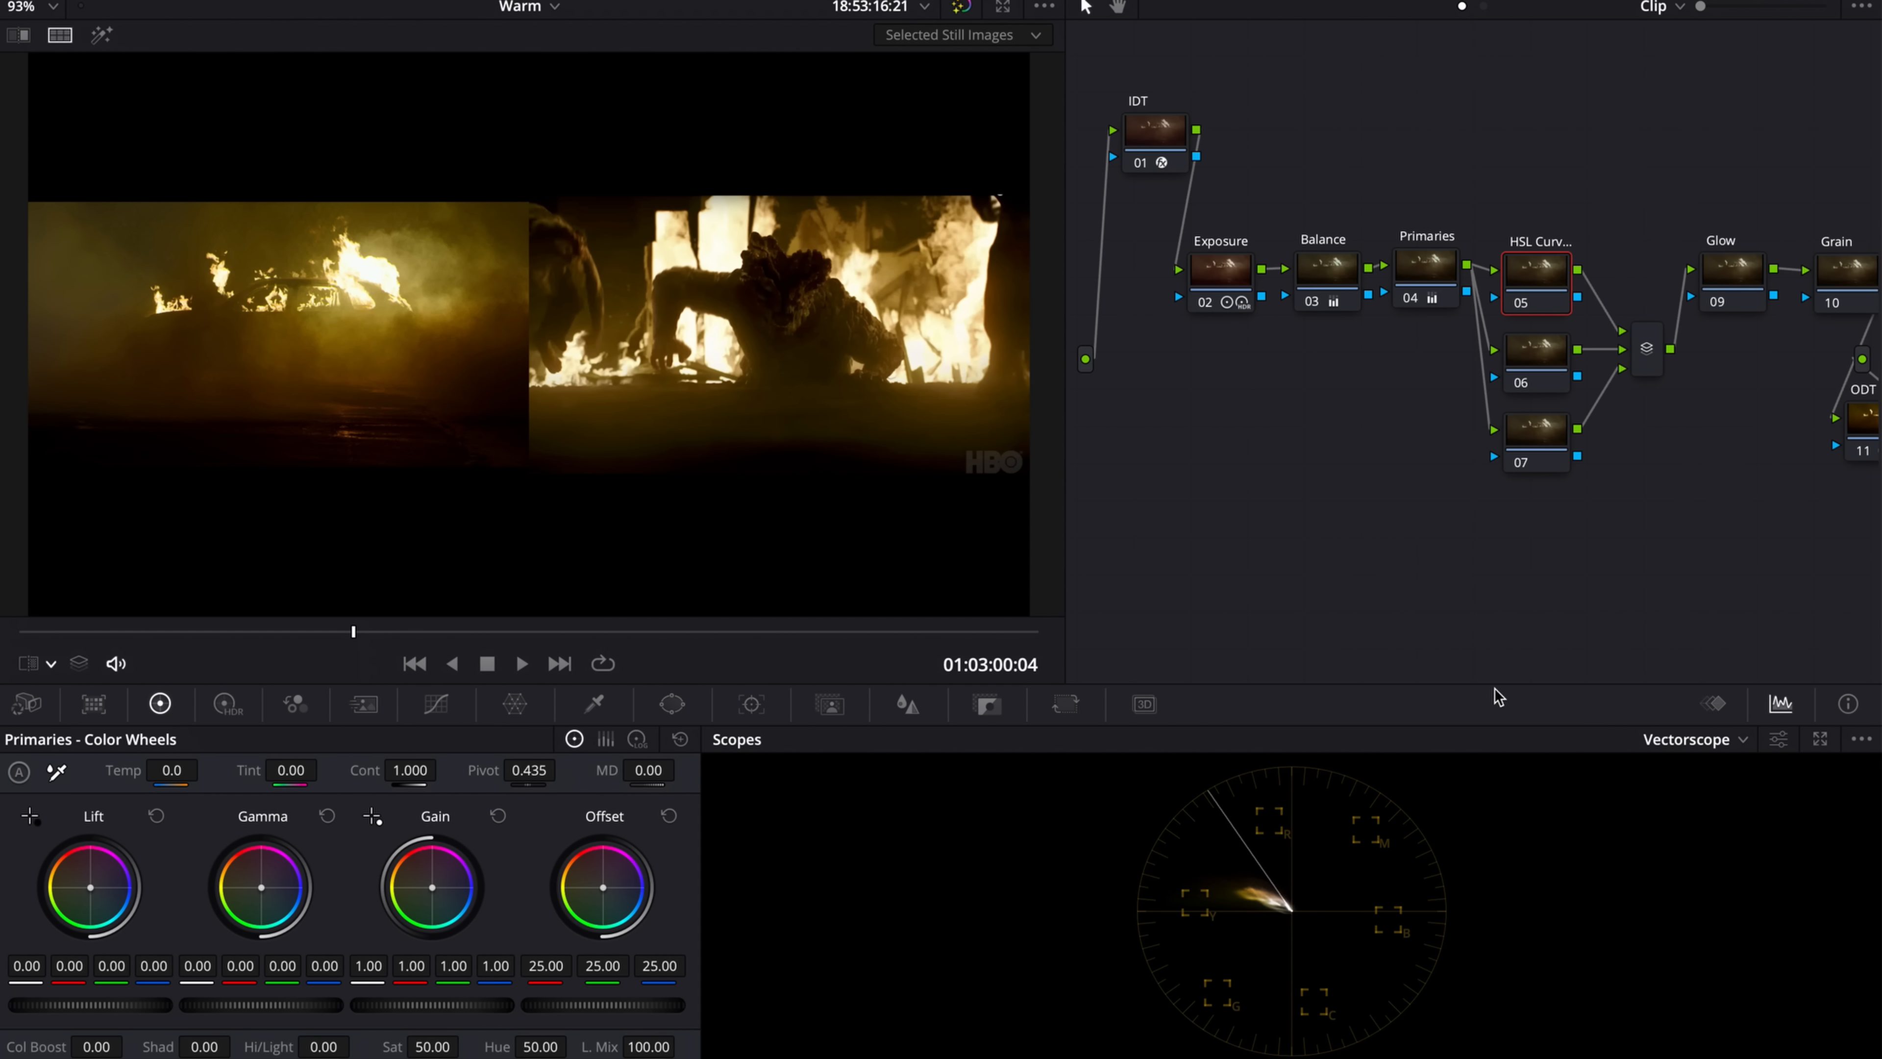
click(439, 704)
click(397, 739)
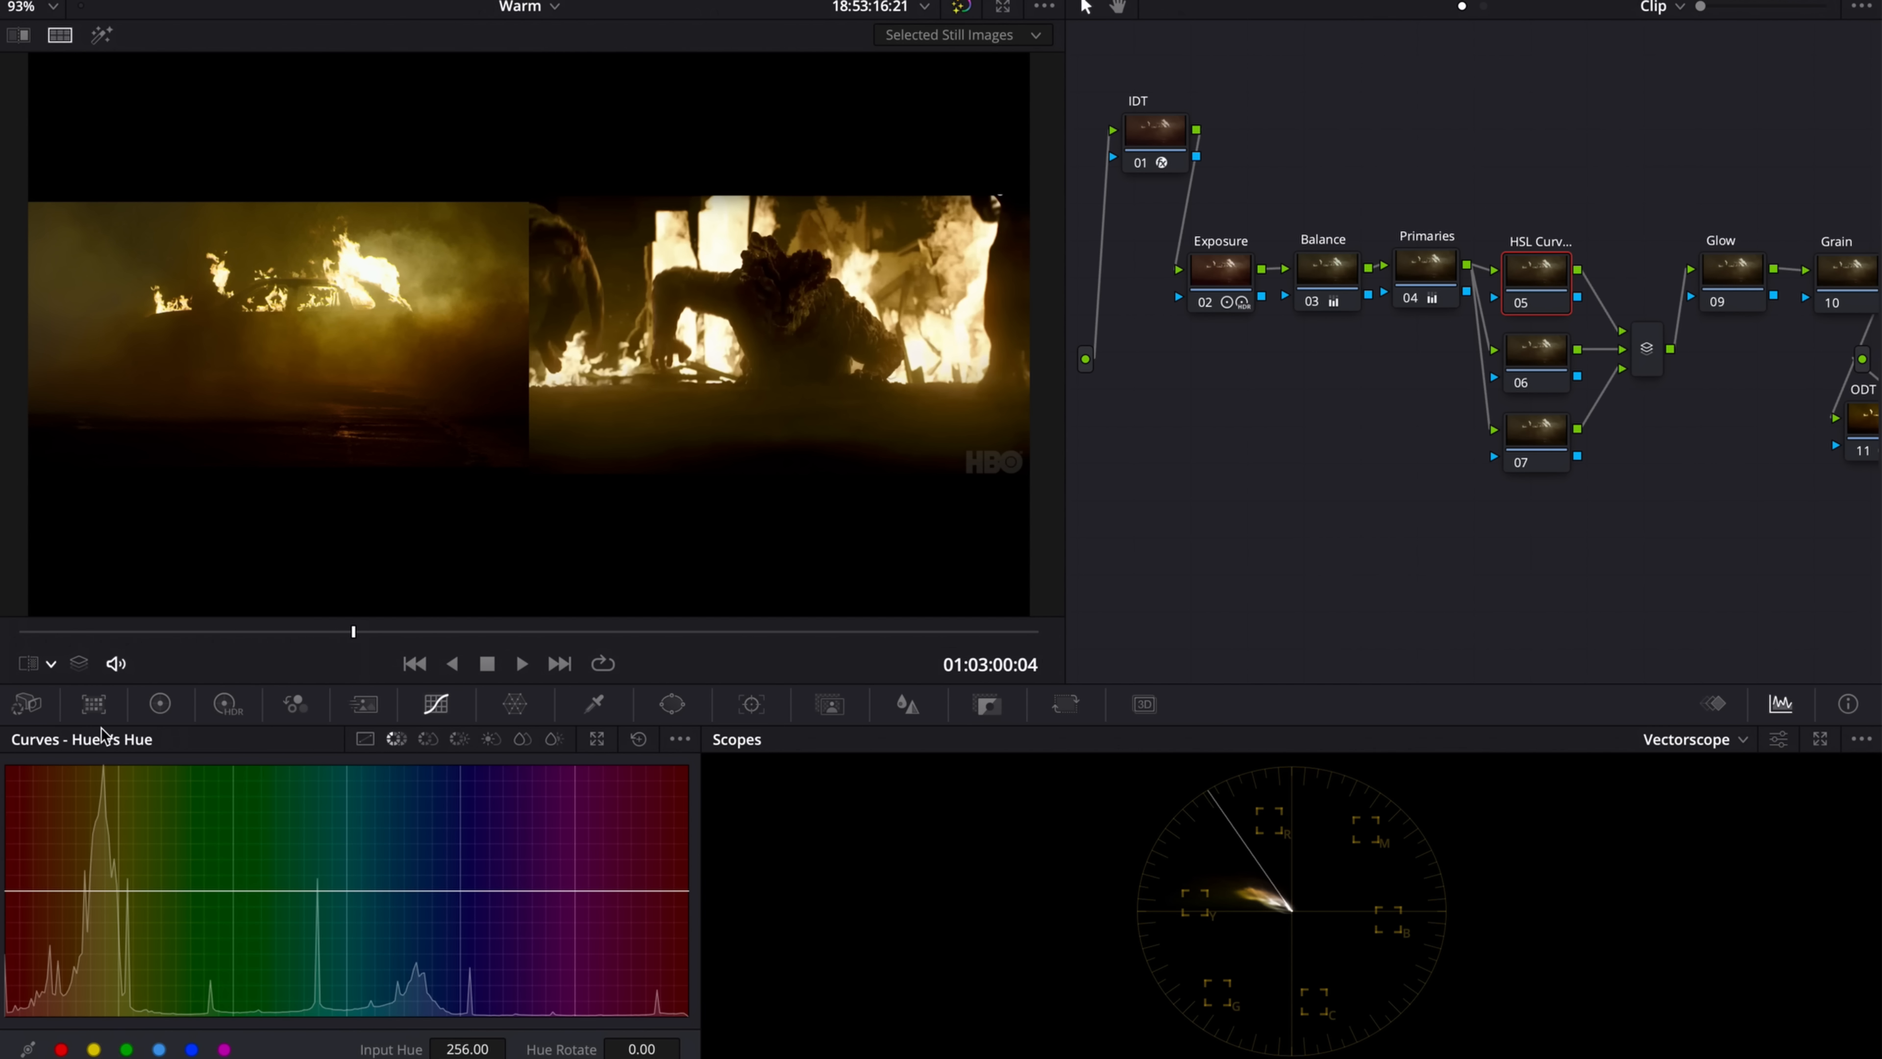
click(93, 1048)
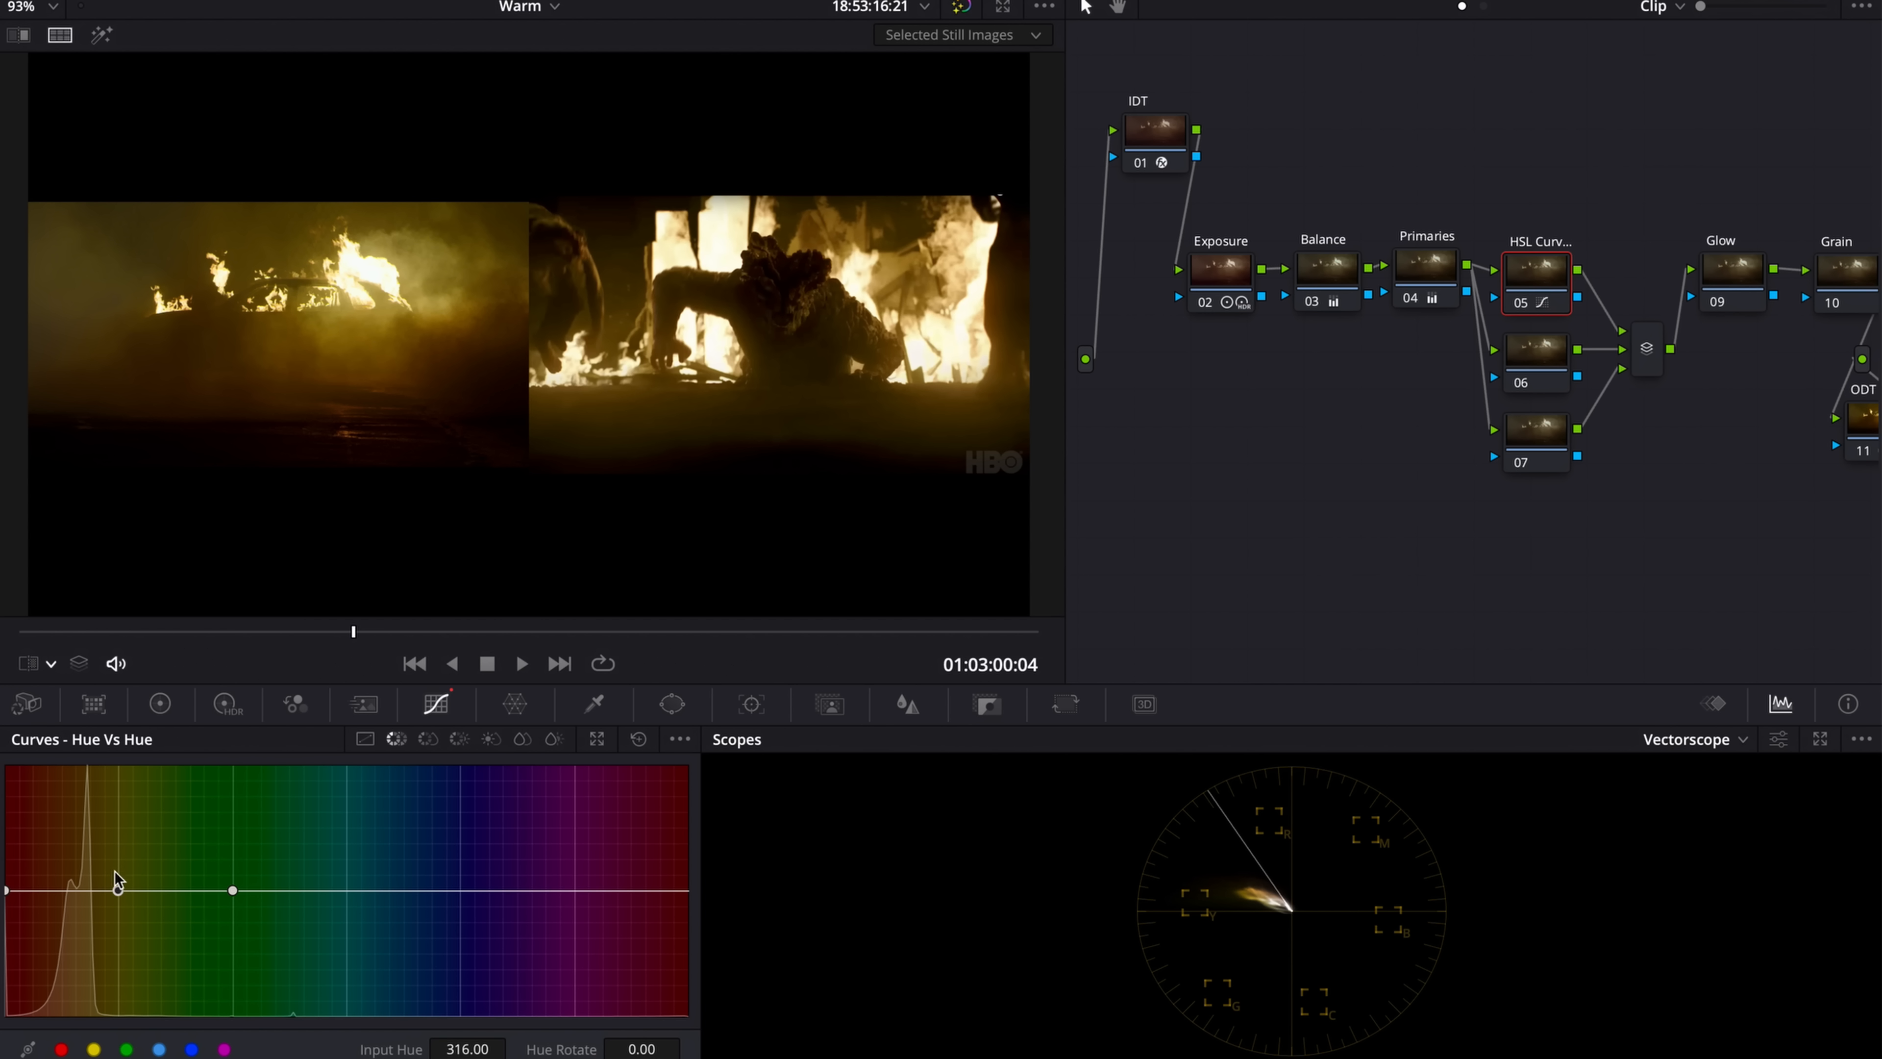
drag(117, 892, 117, 893)
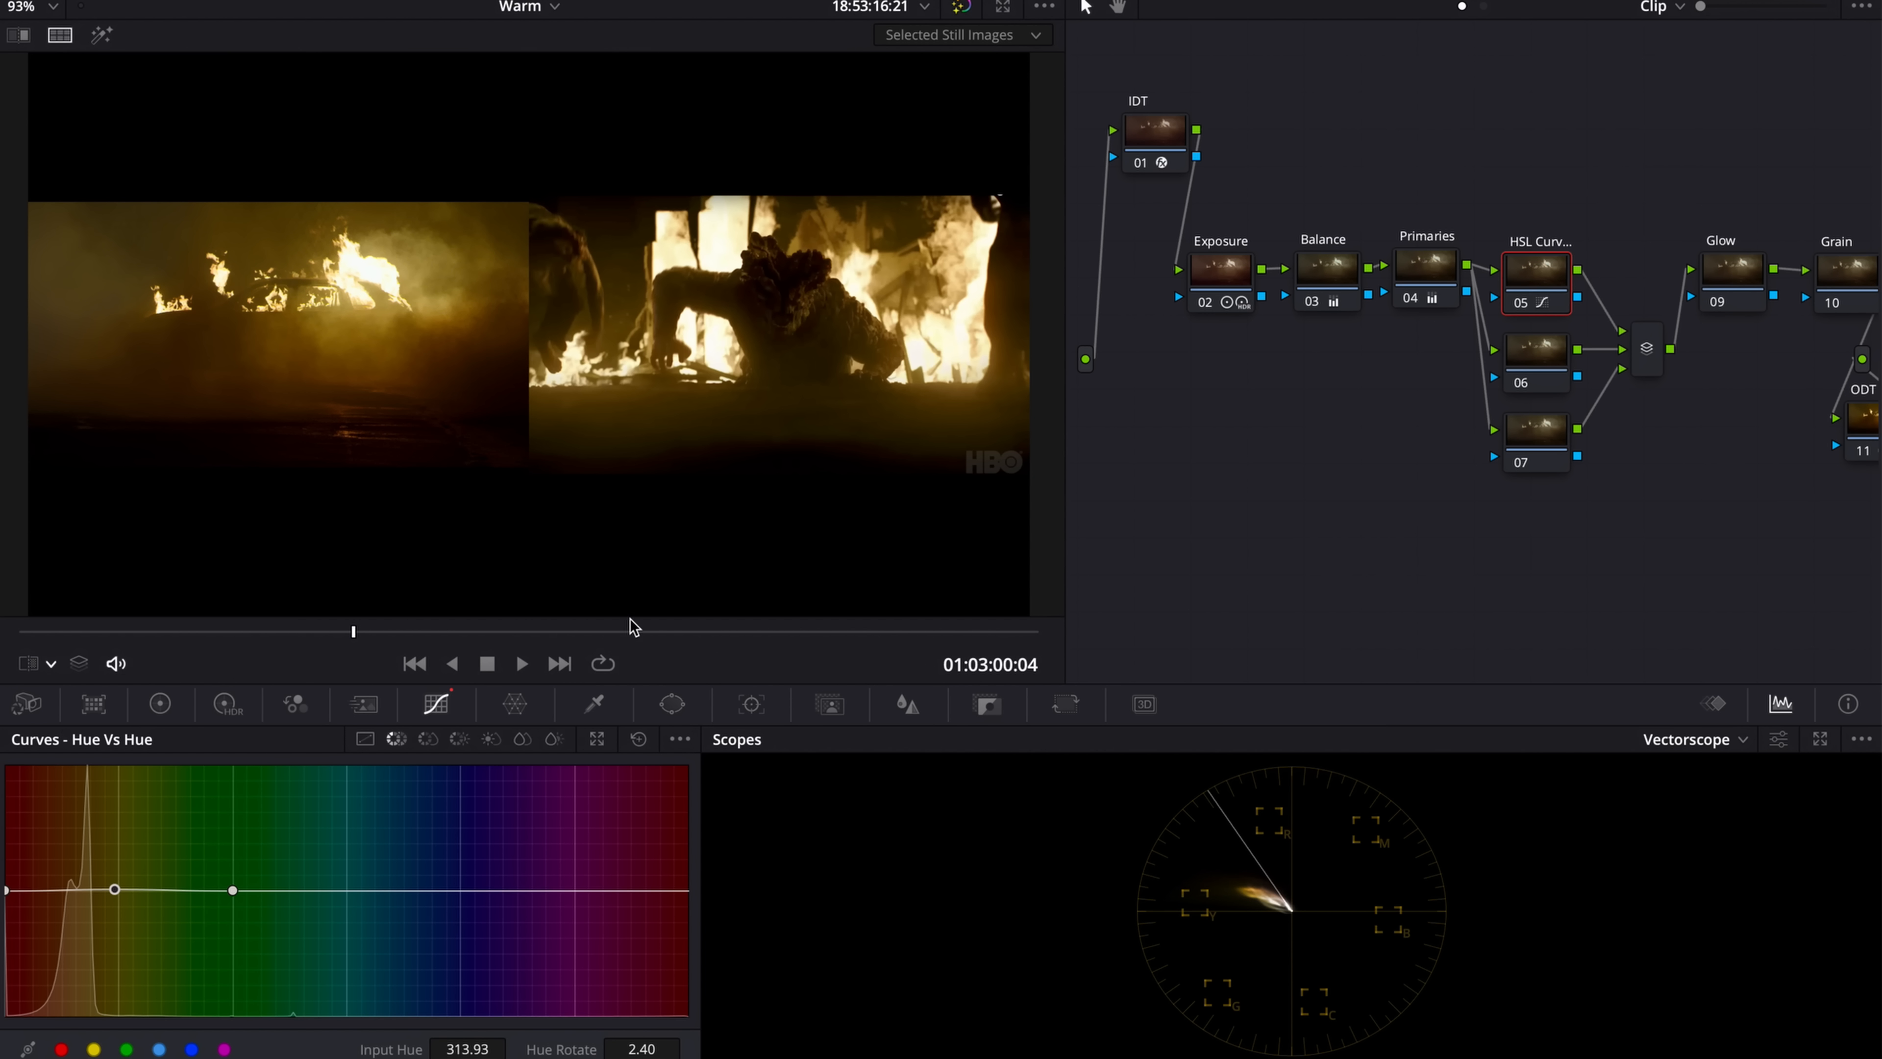
- Move the playhead to 01:04:07:01 and open the Exposure node's High Dynamic Range color wheels
click(689, 632)
drag(699, 642, 1001, 645)
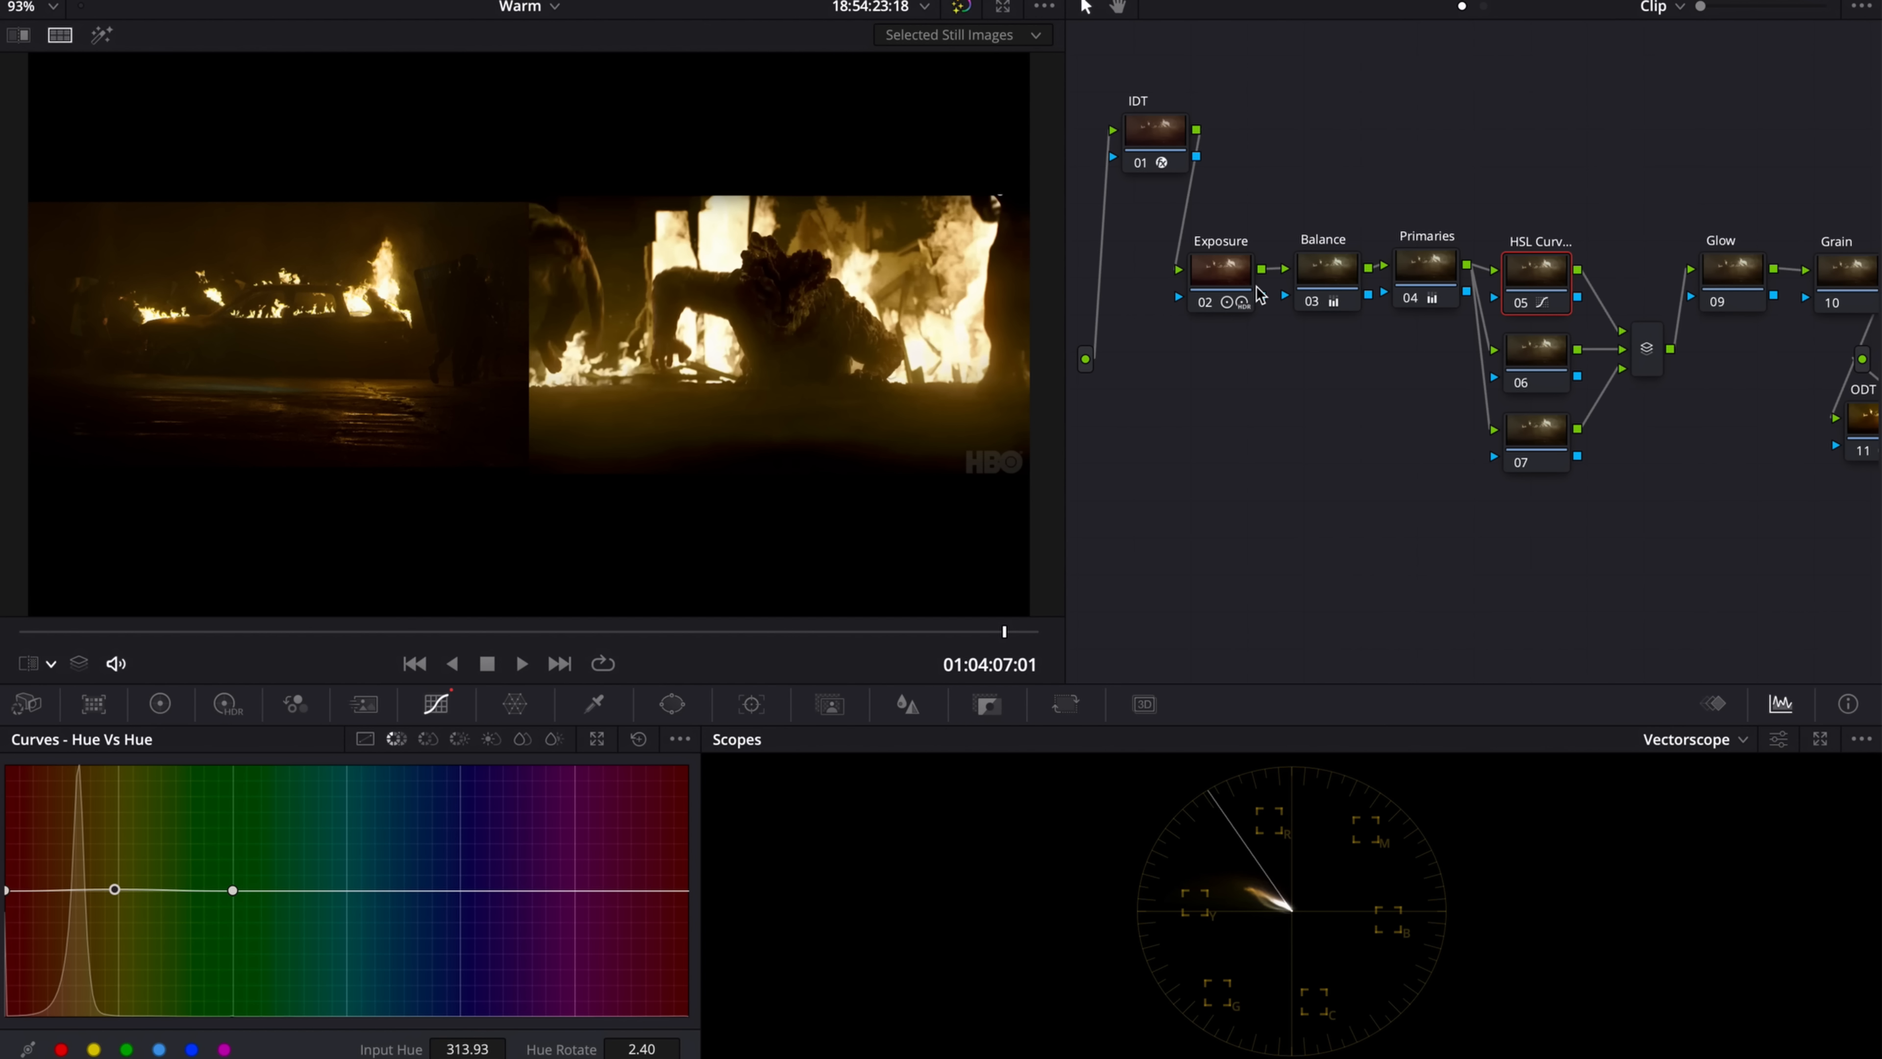
click(1239, 284)
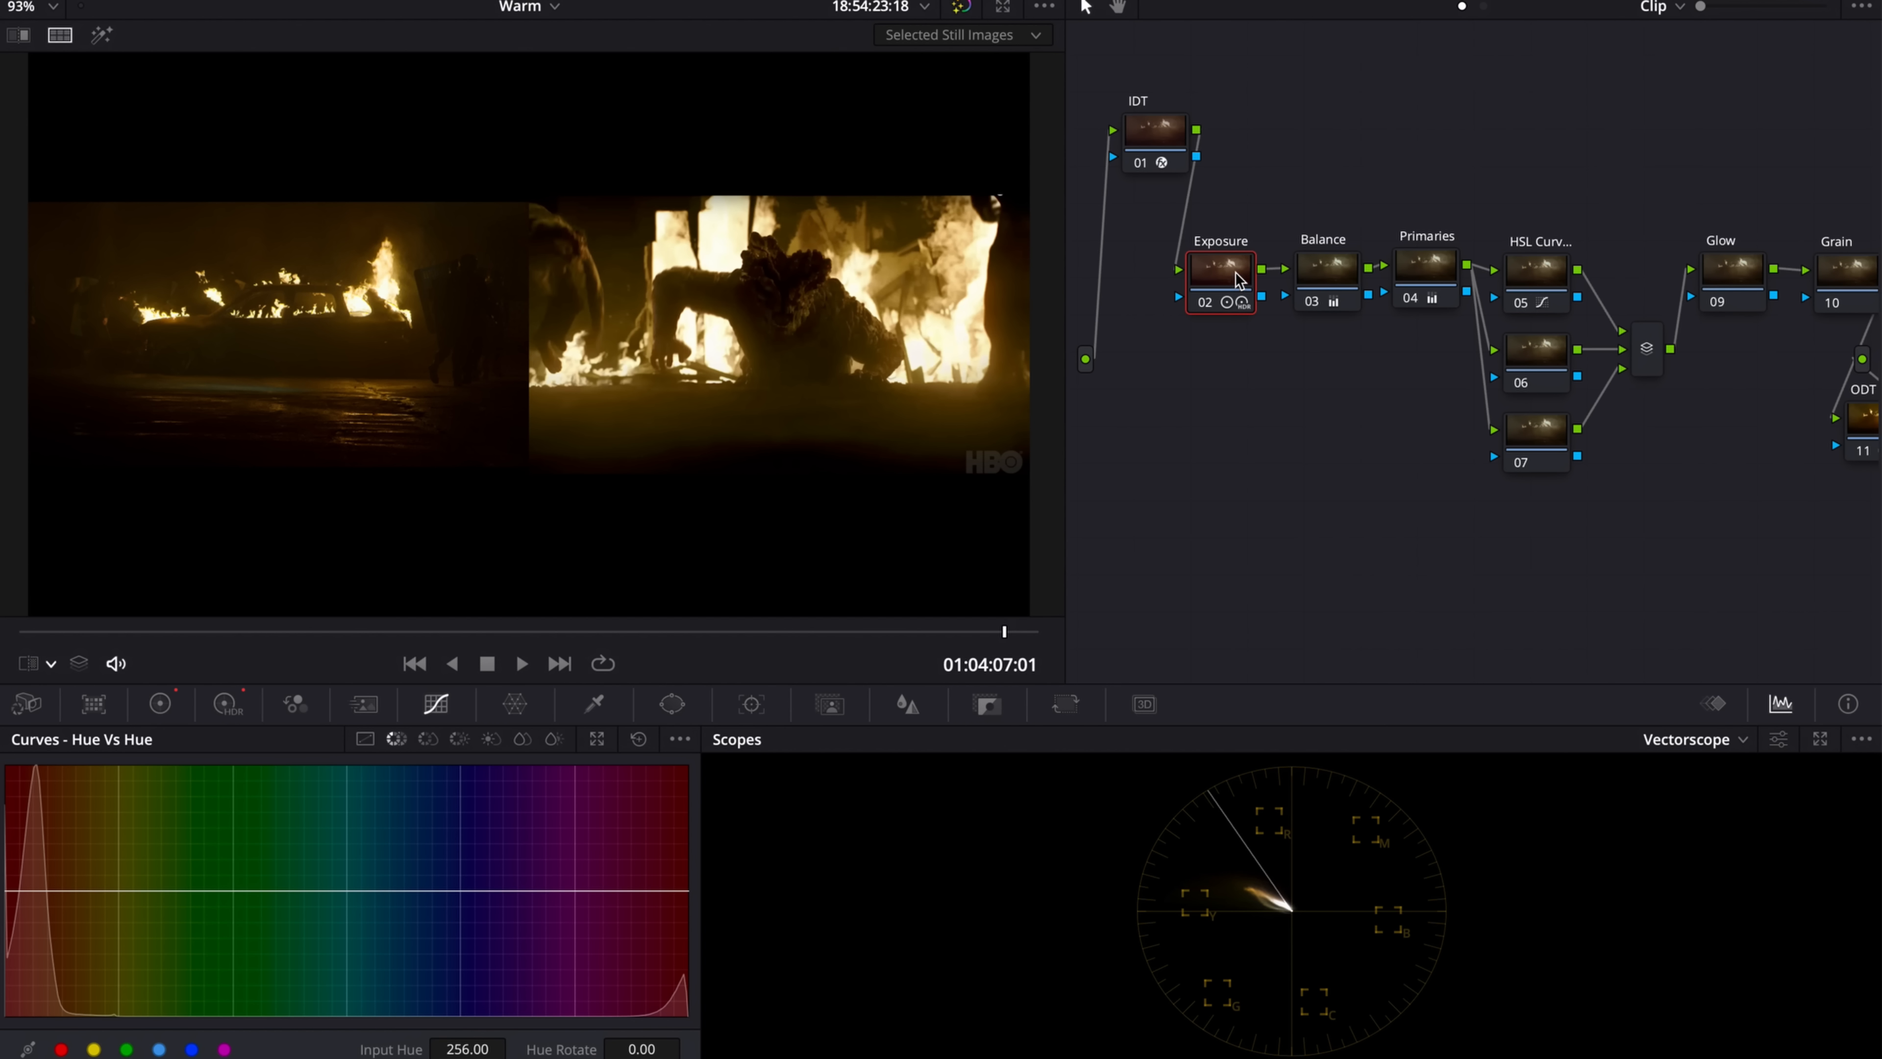
click(161, 704)
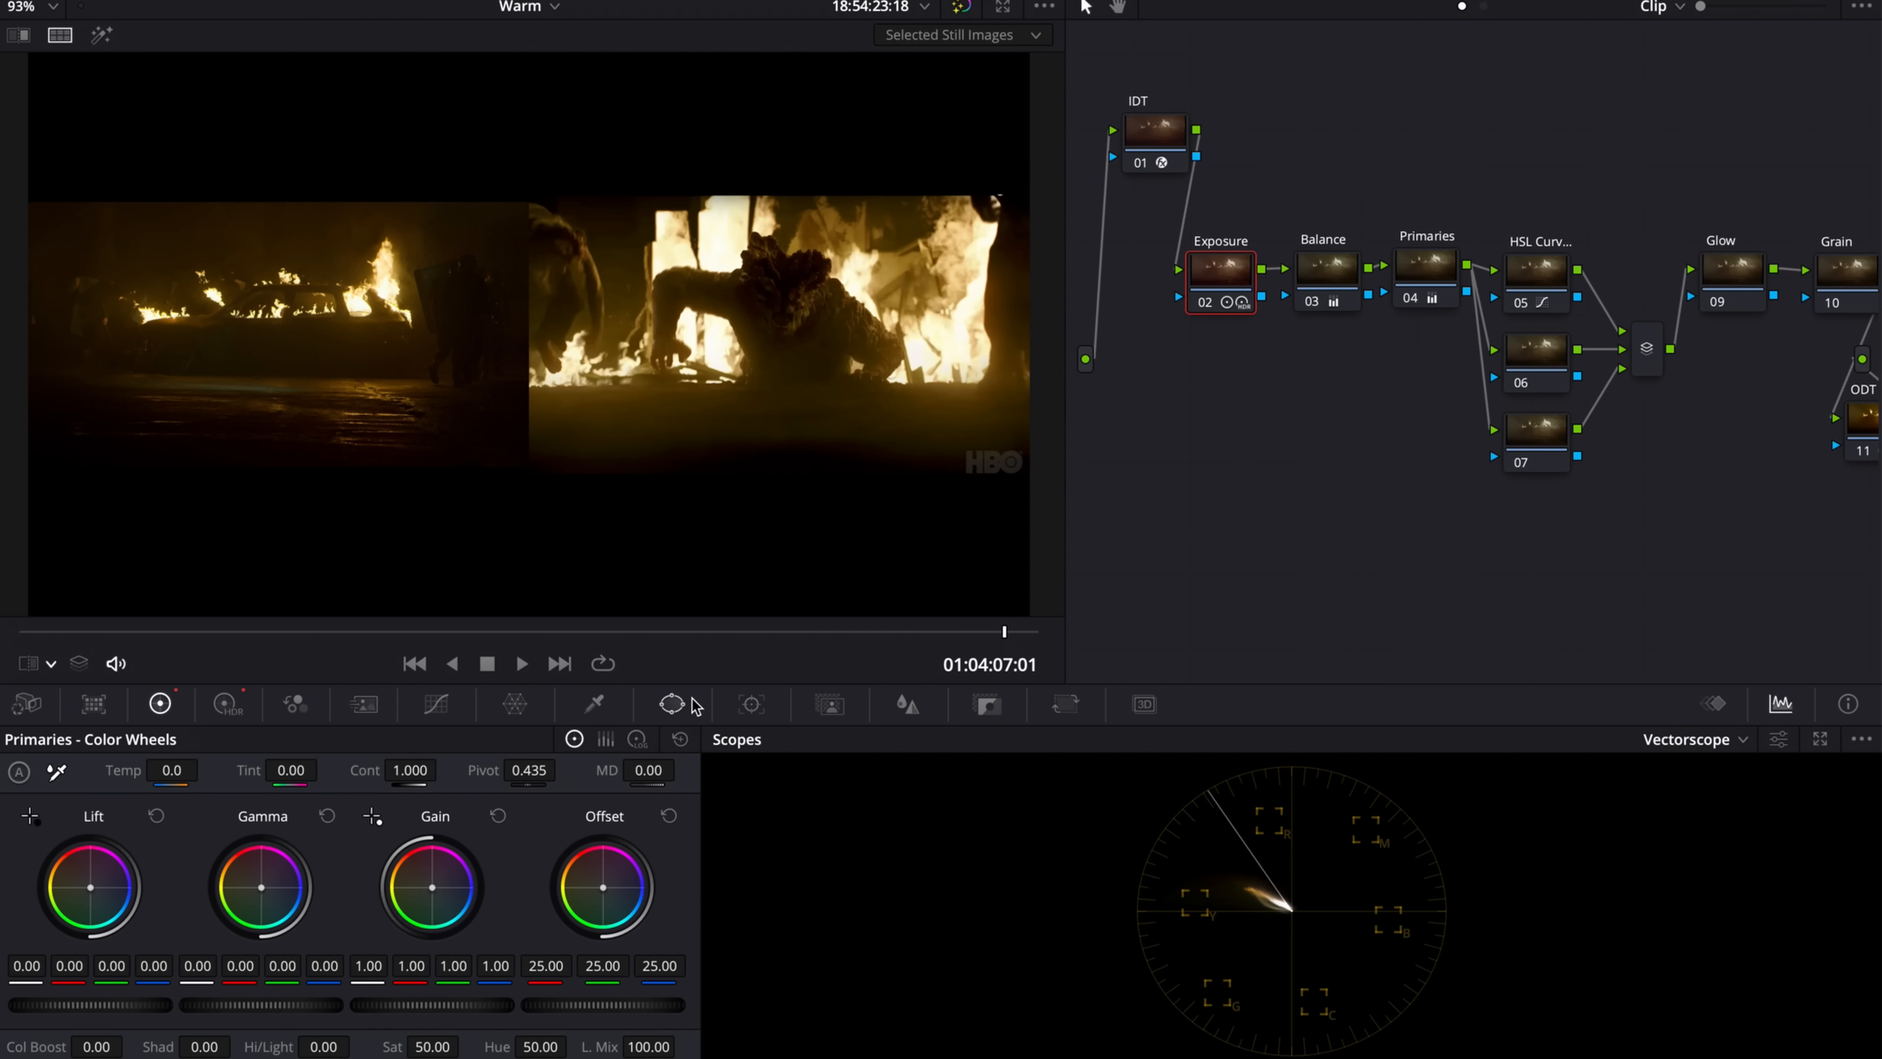
click(227, 704)
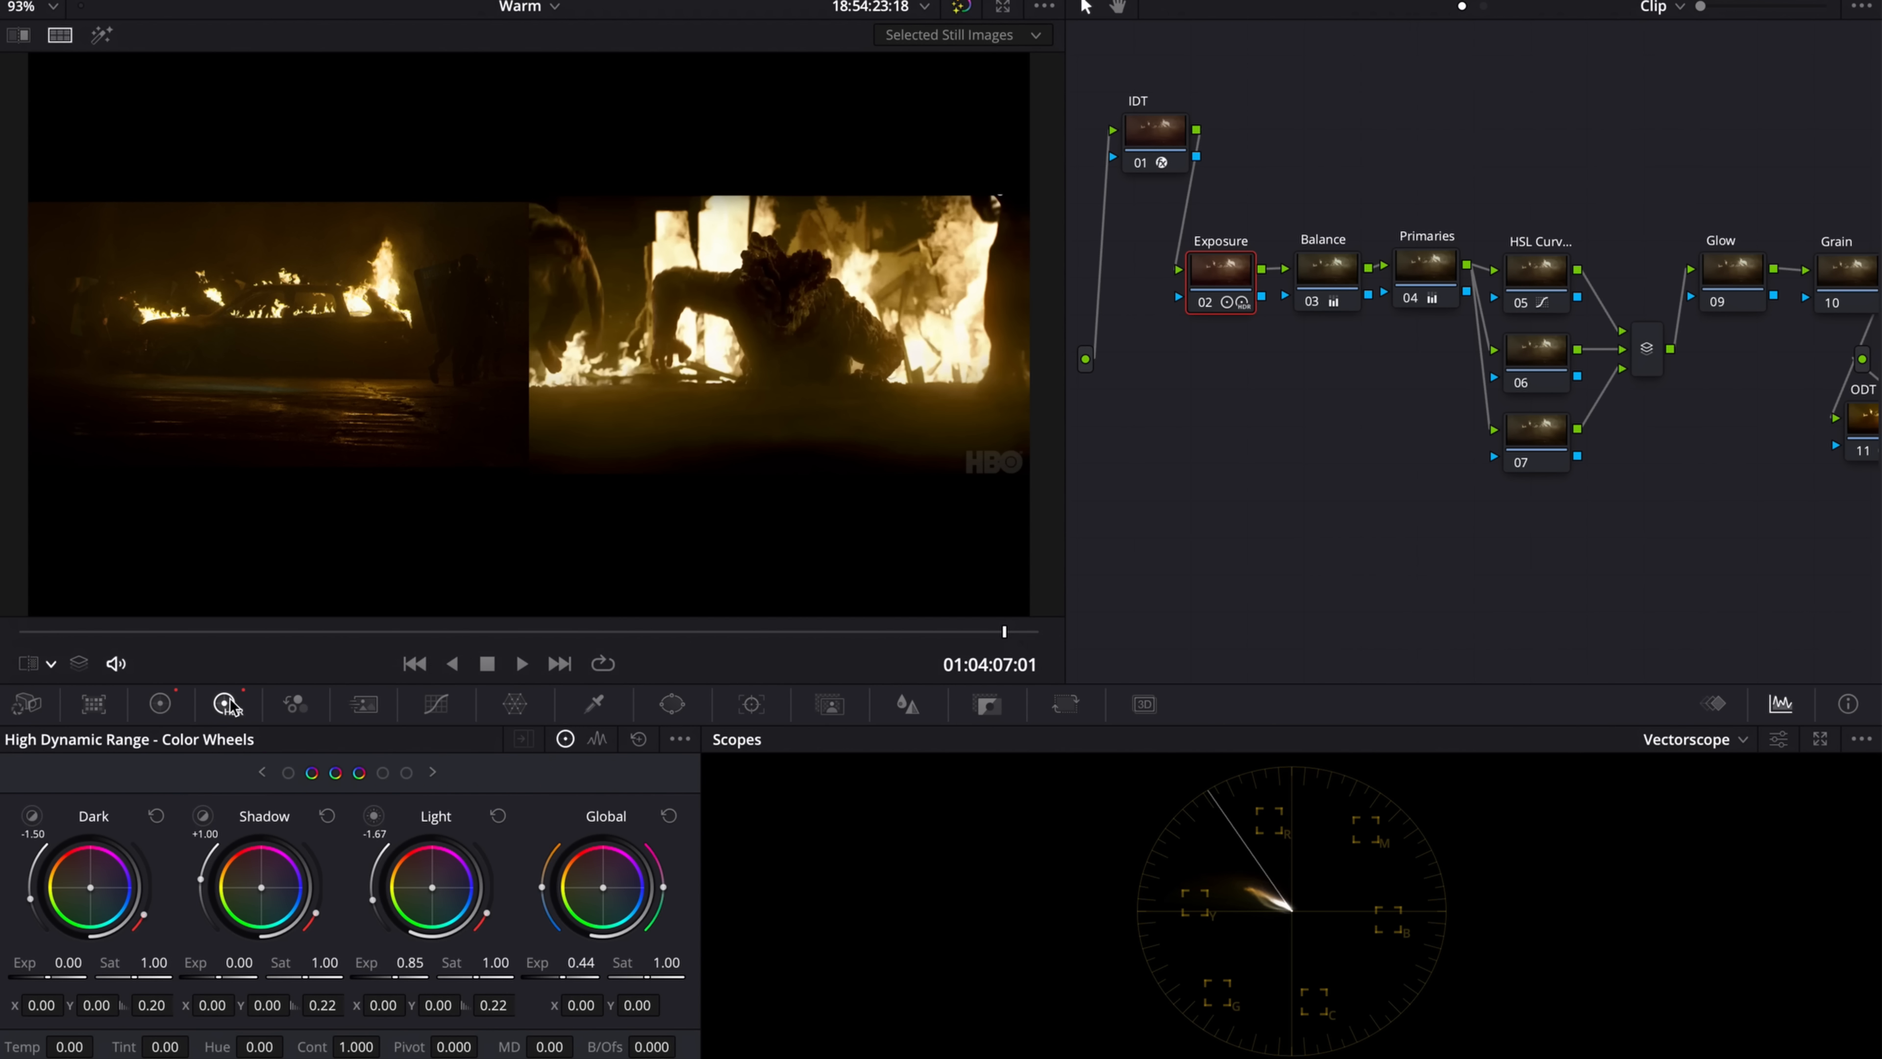